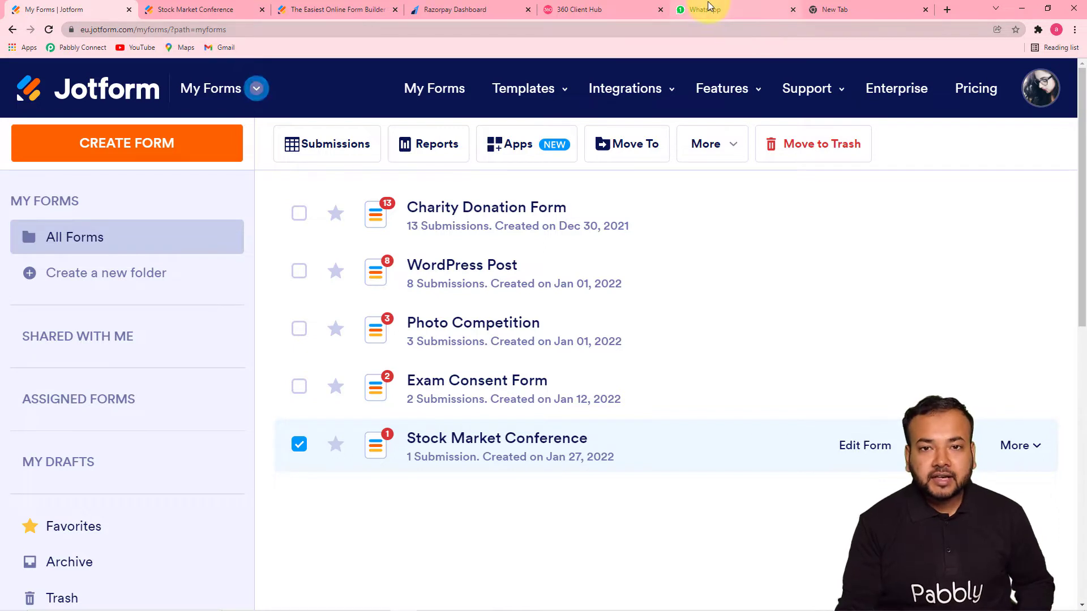
click(84, 141)
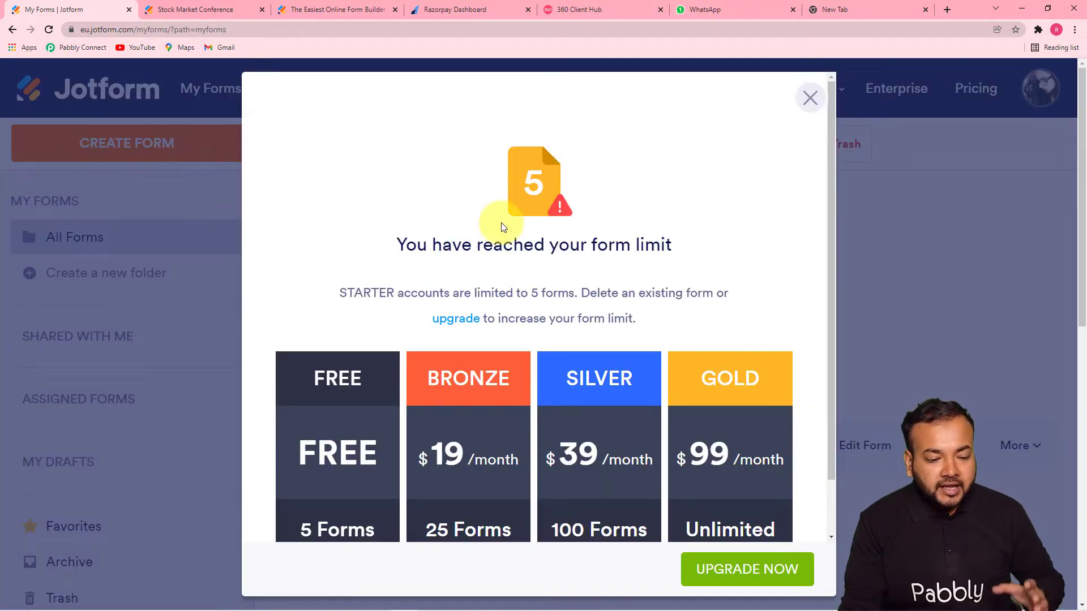
click(809, 97)
mouse_move(810, 94)
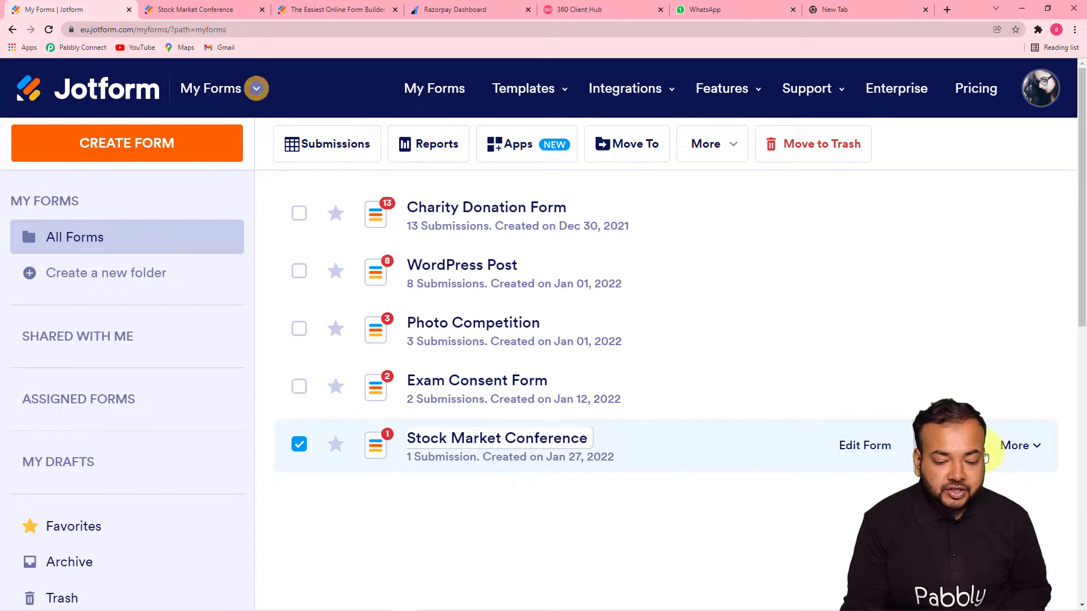
View the published Stock Market Conference form and look through its description and input fields
click(1022, 446)
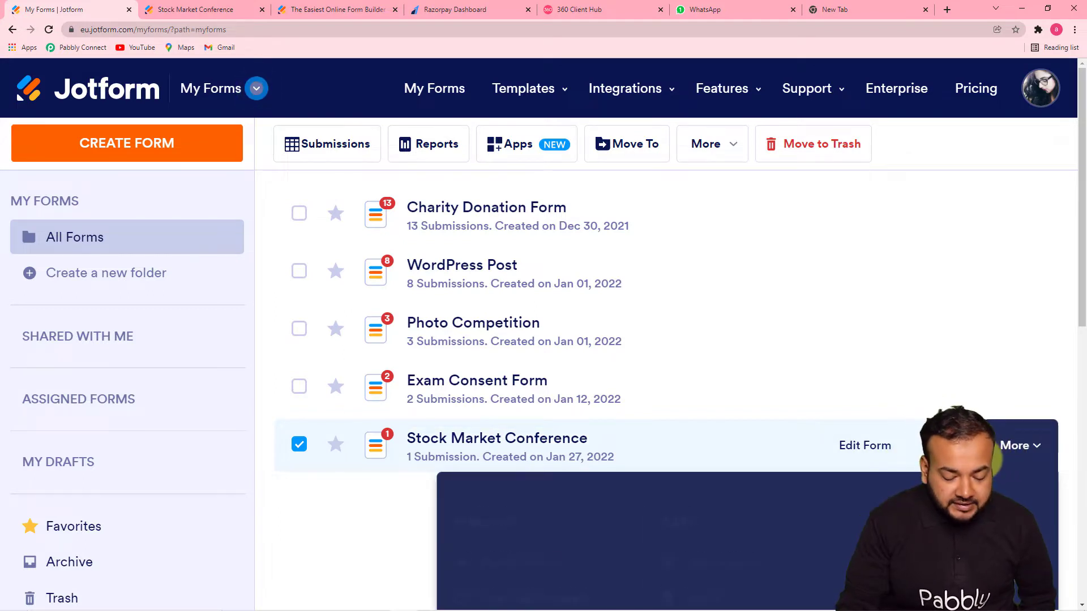
click(892, 546)
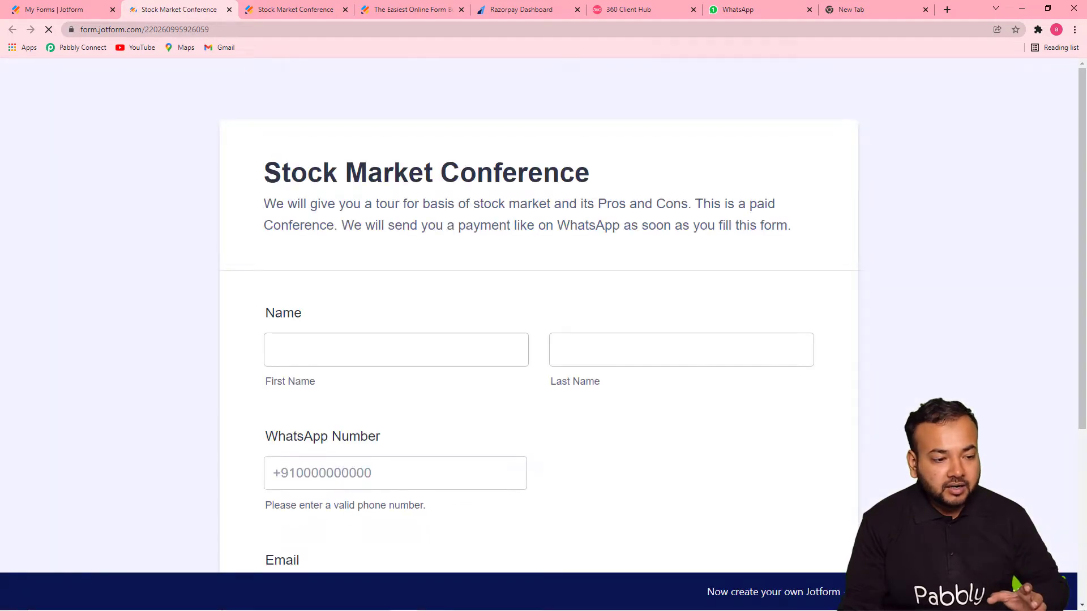
scroll(505, 354, down, 2)
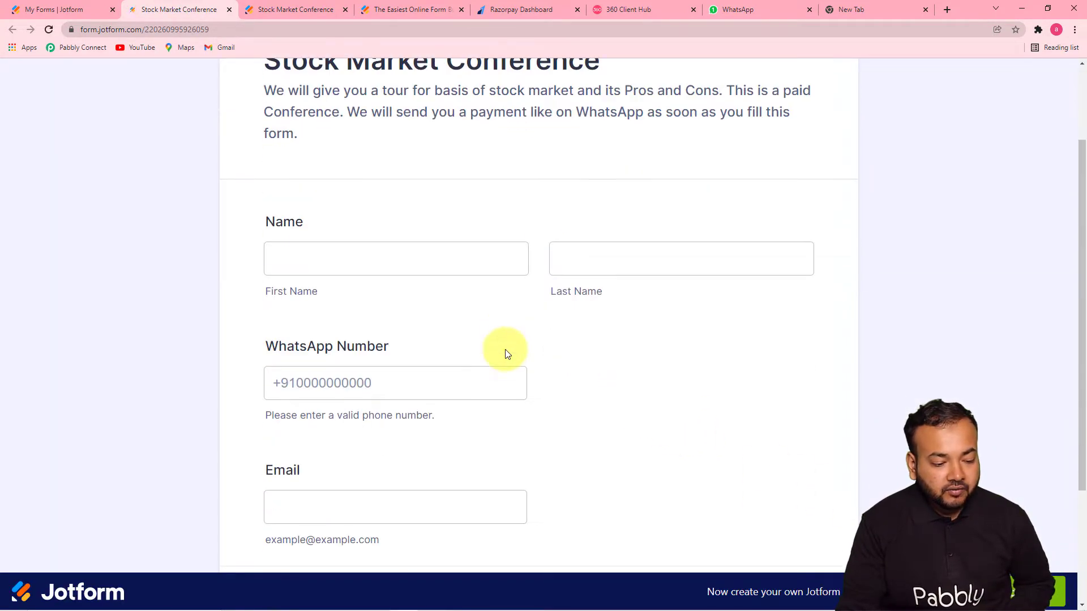
scroll(506, 354, down, 2)
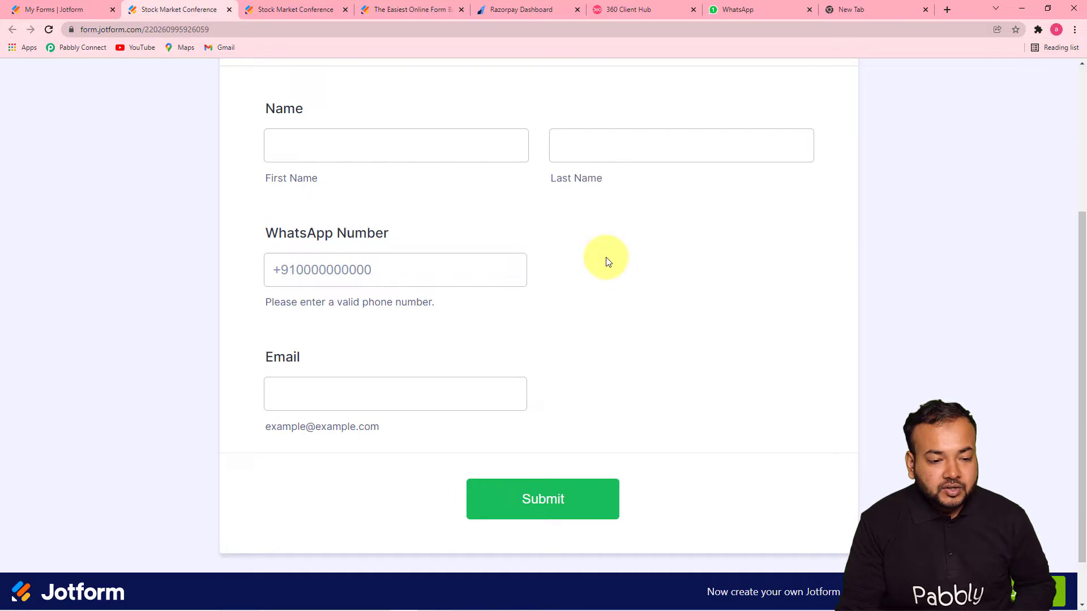
scroll(602, 280, up, 2)
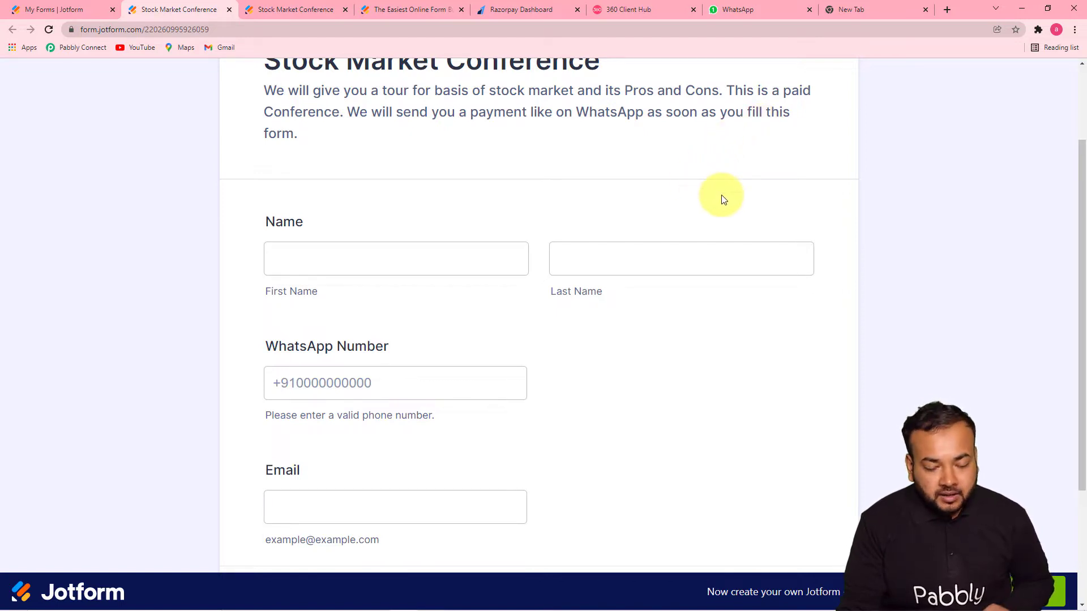
Switch to Pabbly Connect and create a workflow named "Collect Payment On Form Submission Automatically."
click(891, 6)
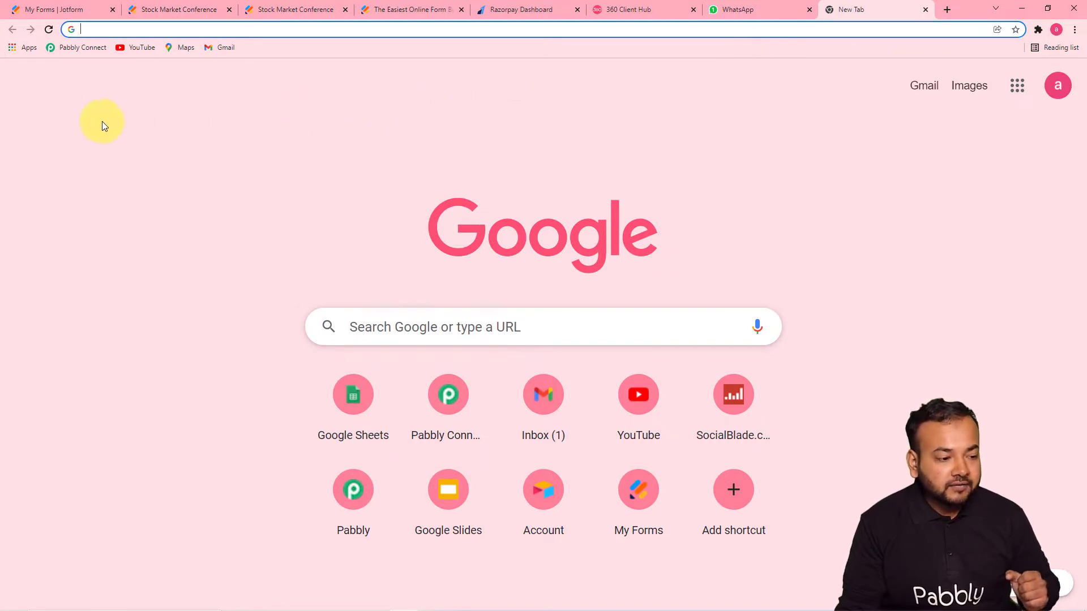
click(83, 49)
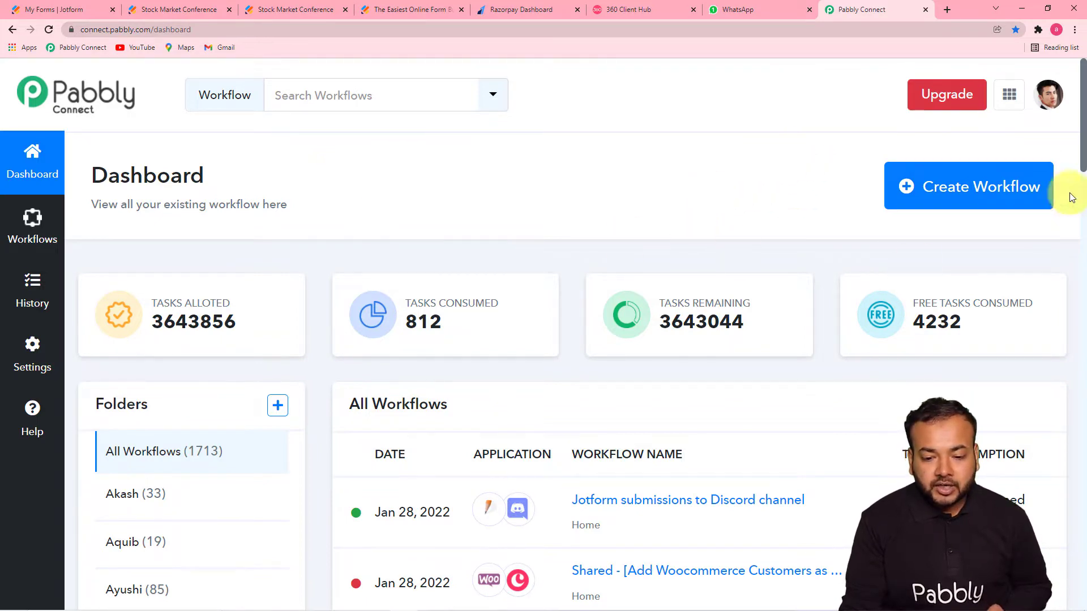
click(977, 205)
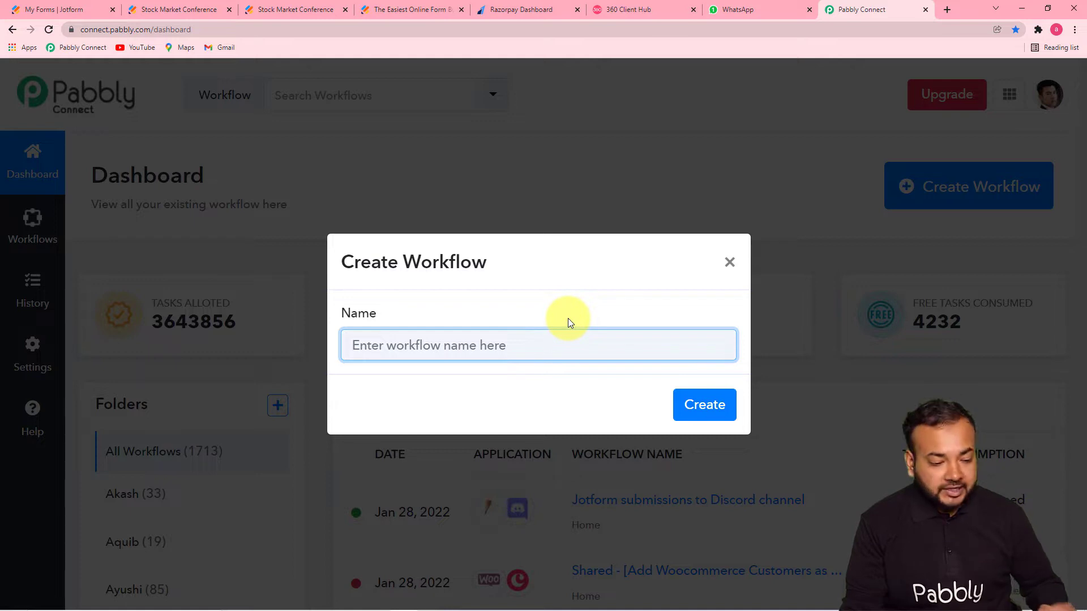
text(Collect Payment On Form Submission Automatically.)
click(505, 386)
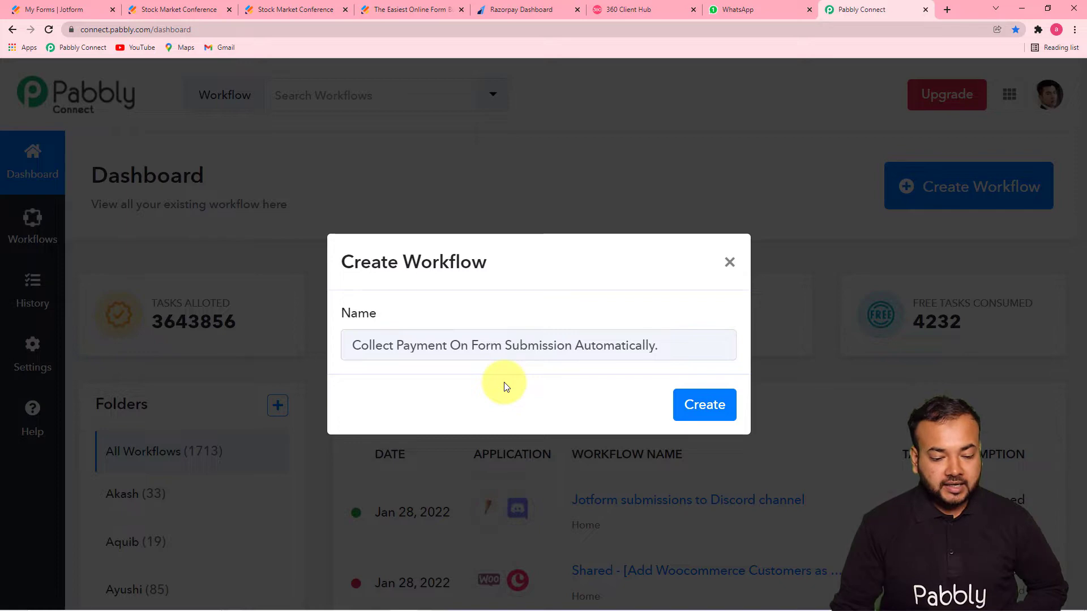
click(704, 405)
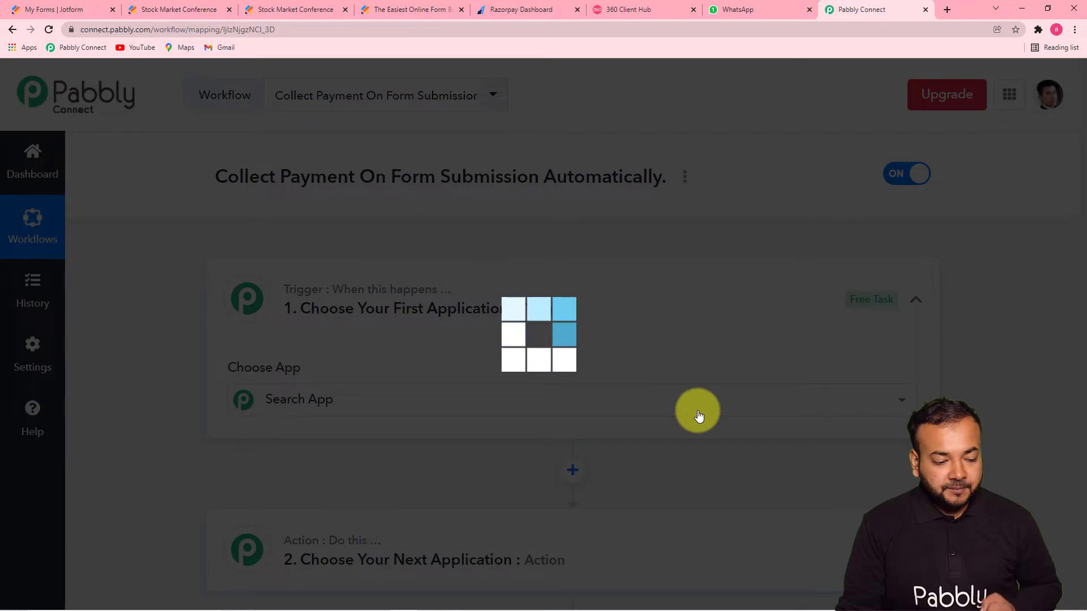
Choose JotForm as the workflow's trigger application
click(730, 403)
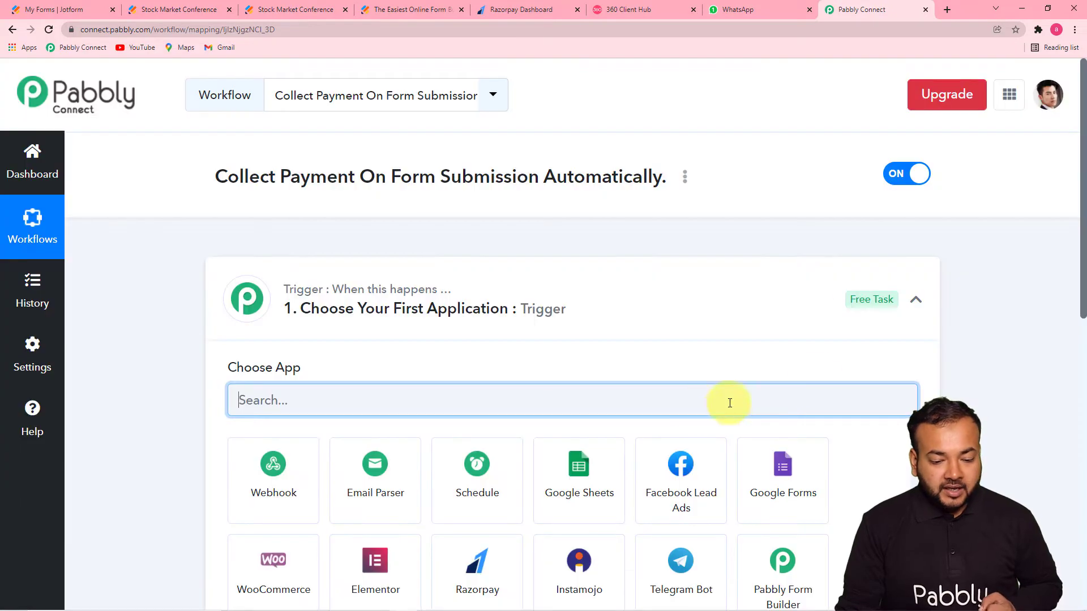
click(916, 299)
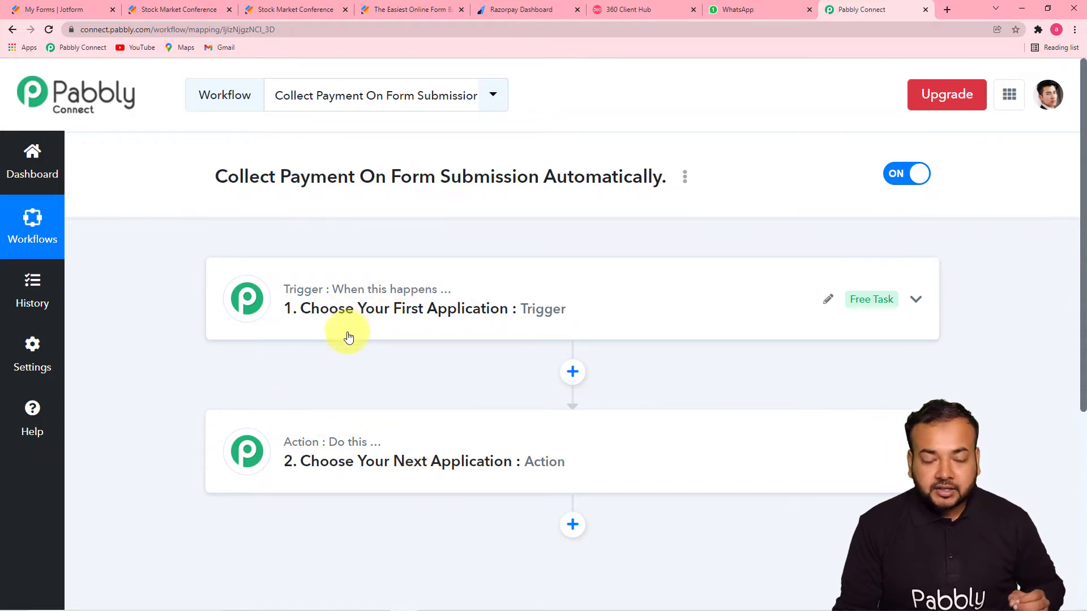
click(367, 318)
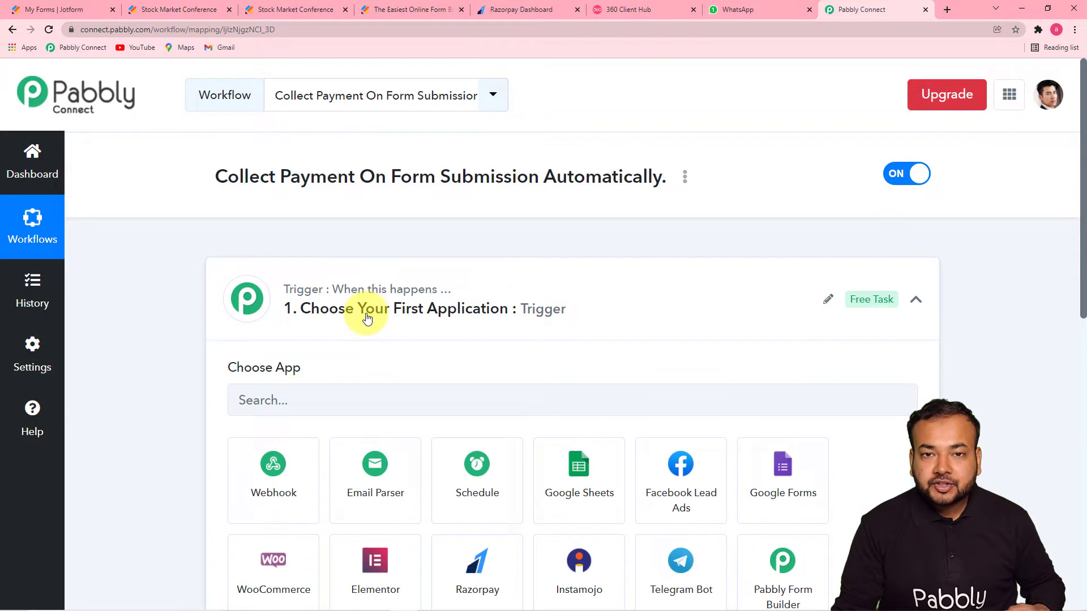
scroll(365, 317, down, 1)
click(315, 339)
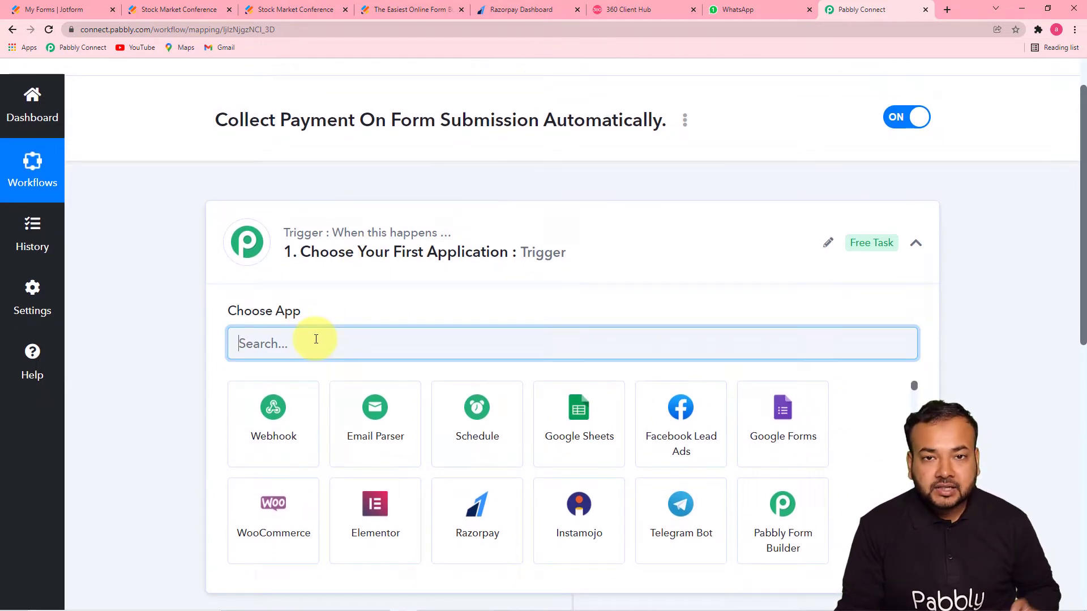
text(jot)
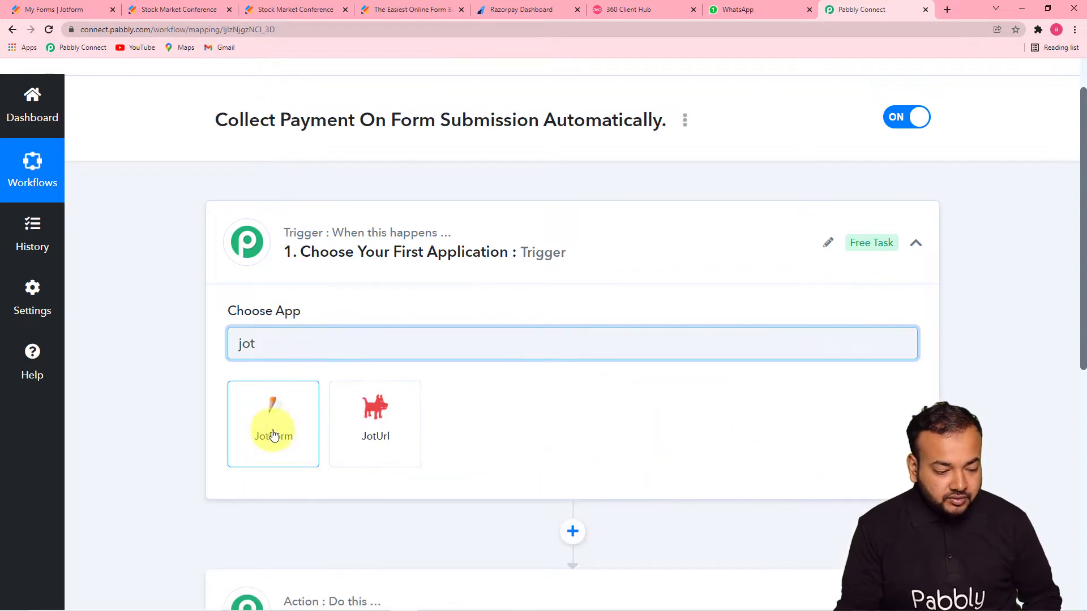
click(273, 435)
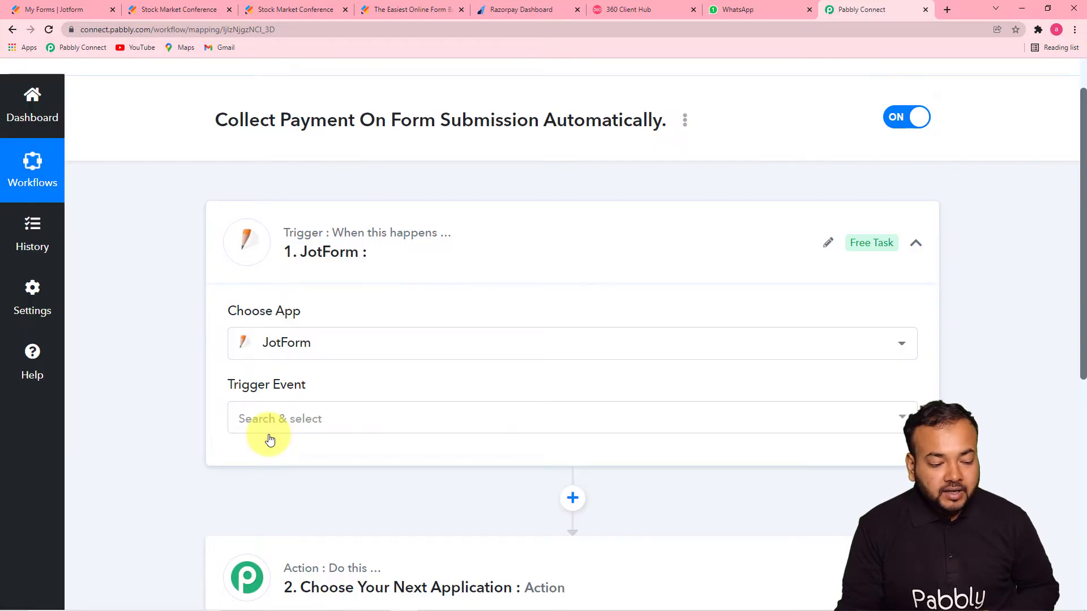
Set the JotForm trigger event to New Response and copy the webhook URL
scroll(269, 440, down, 2)
scroll(269, 440, down, 3)
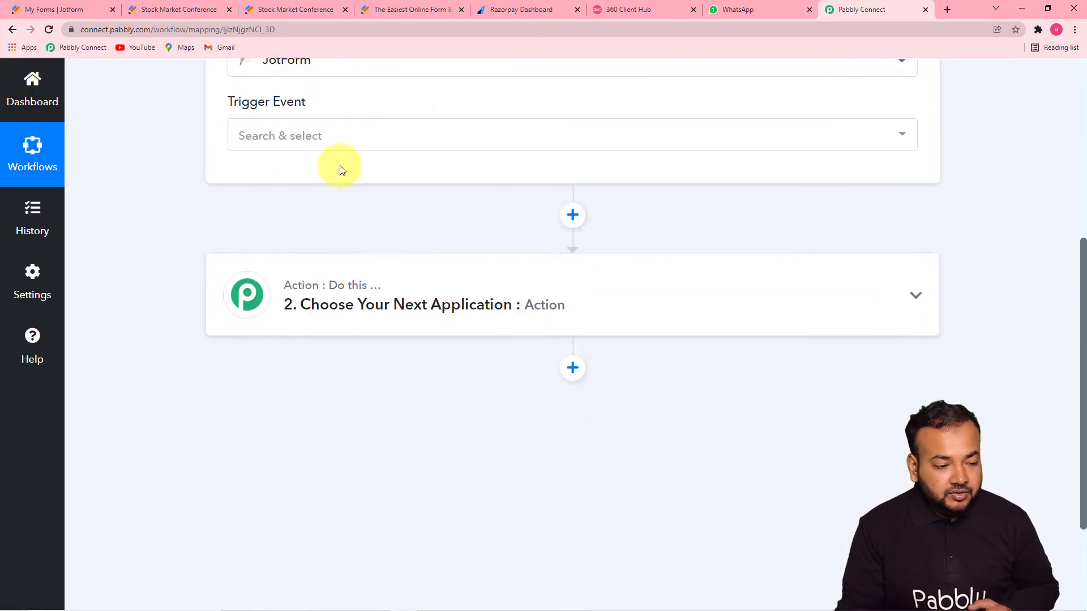
click(337, 139)
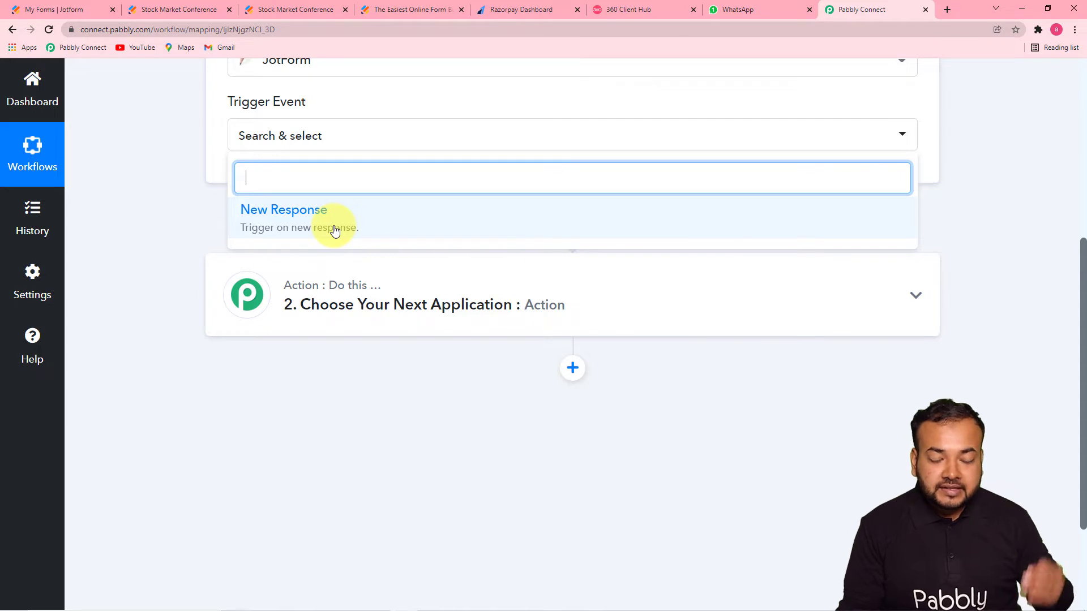
click(282, 223)
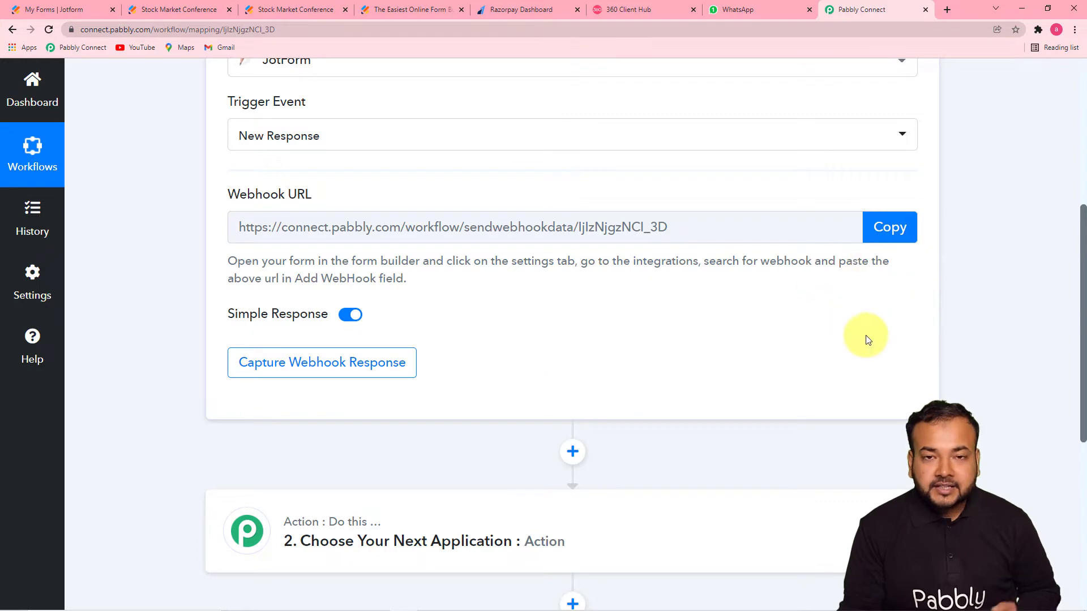
click(890, 242)
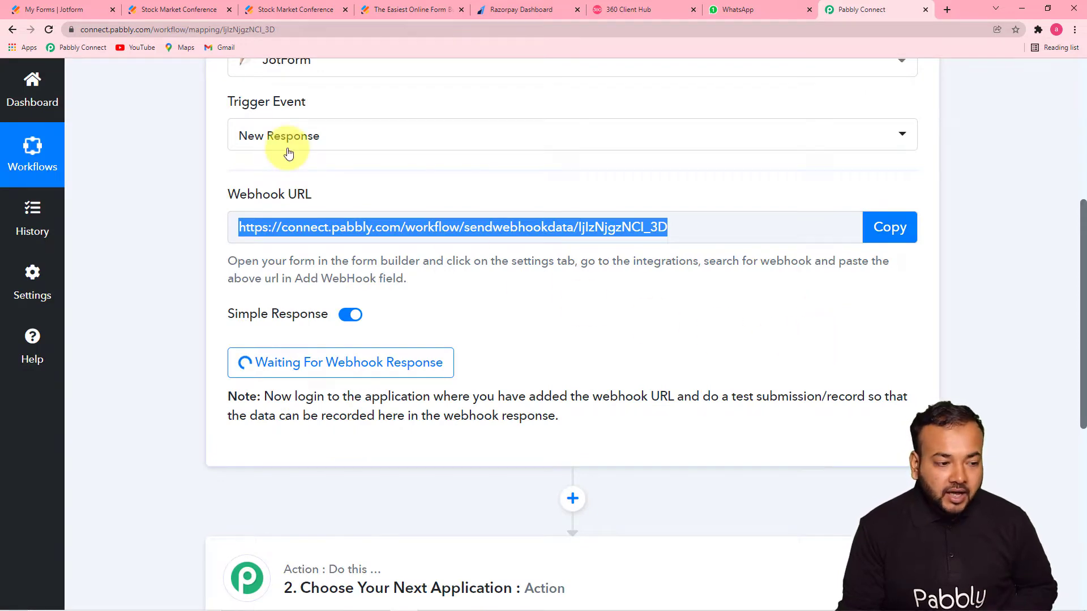
Switch to Jotform and remove the existing WebHooks integration from the Stock Market Conference form's settings
click(100, 14)
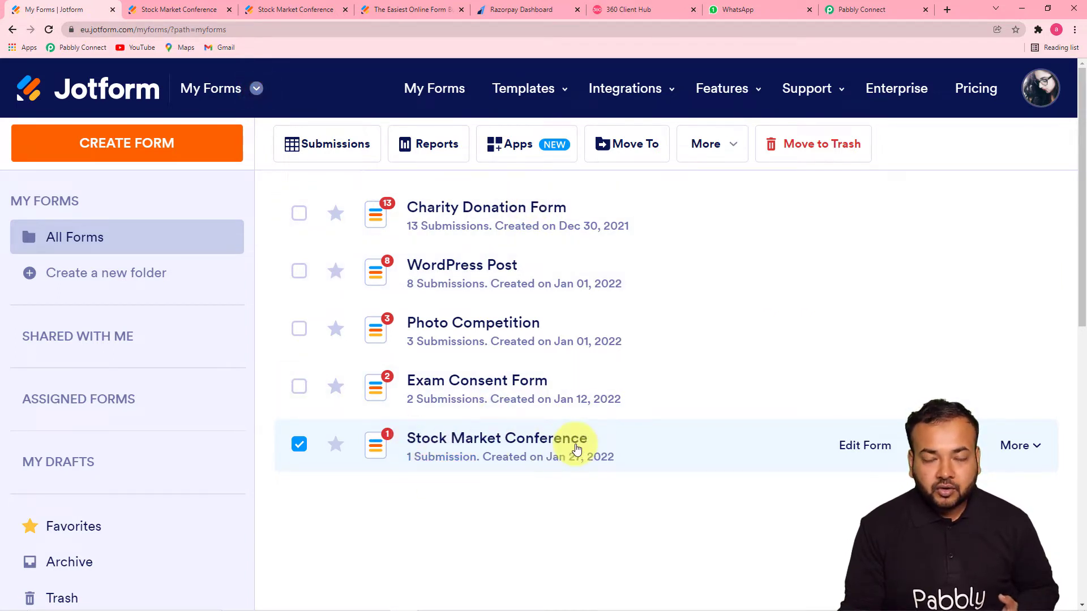
click(1026, 452)
scroll(906, 453, down, 3)
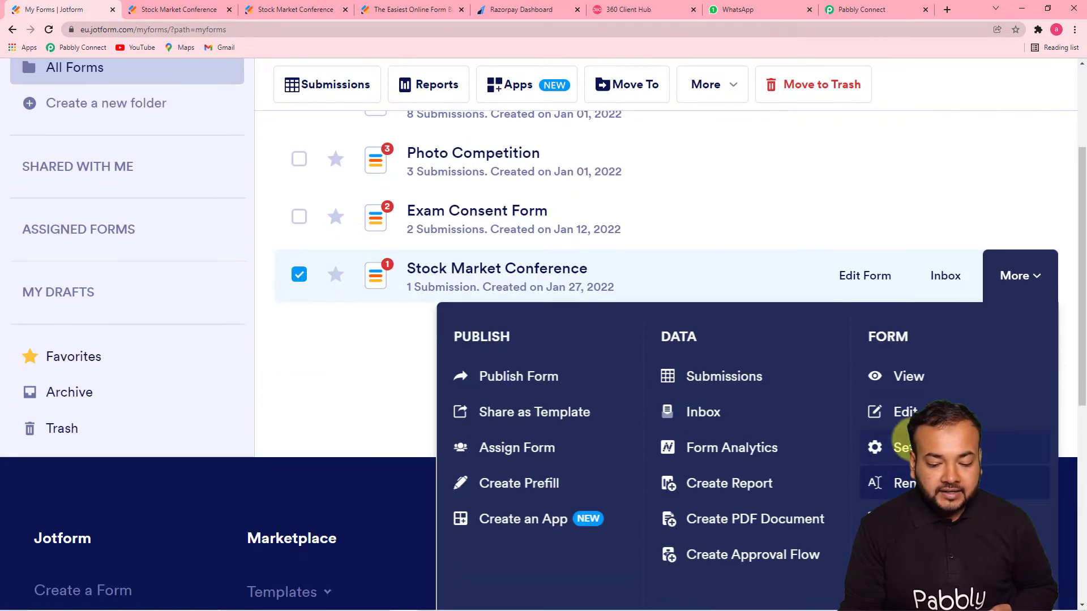
click(904, 448)
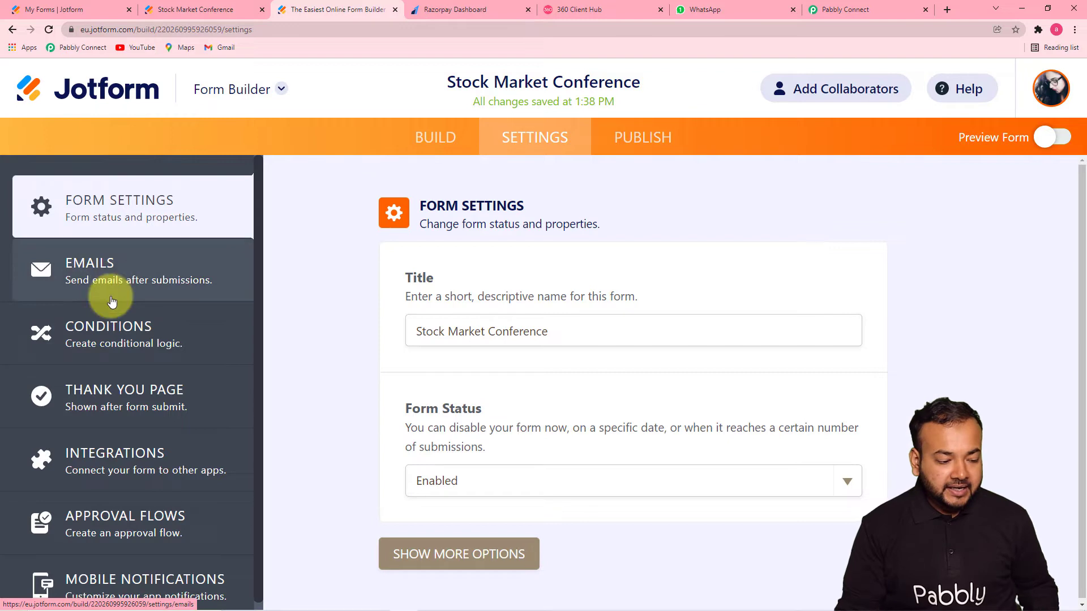
click(114, 472)
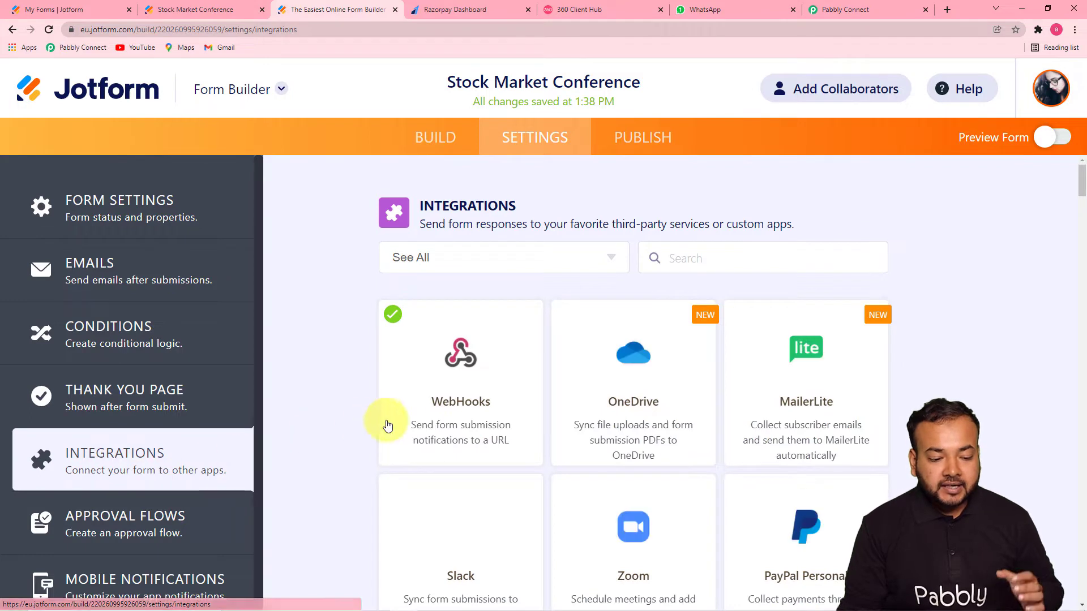
click(459, 437)
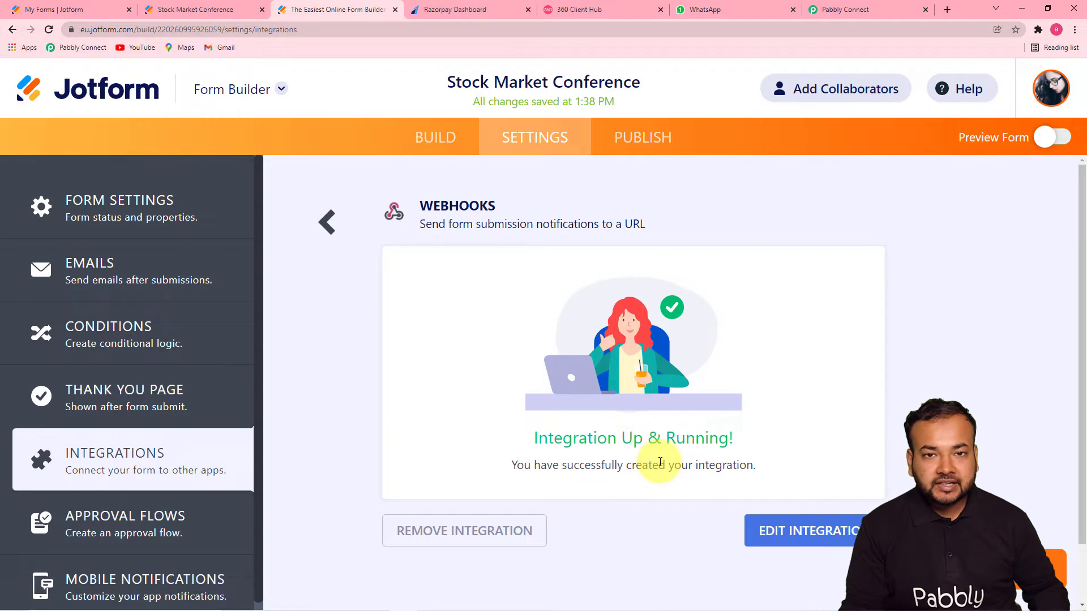
click(450, 543)
click(640, 406)
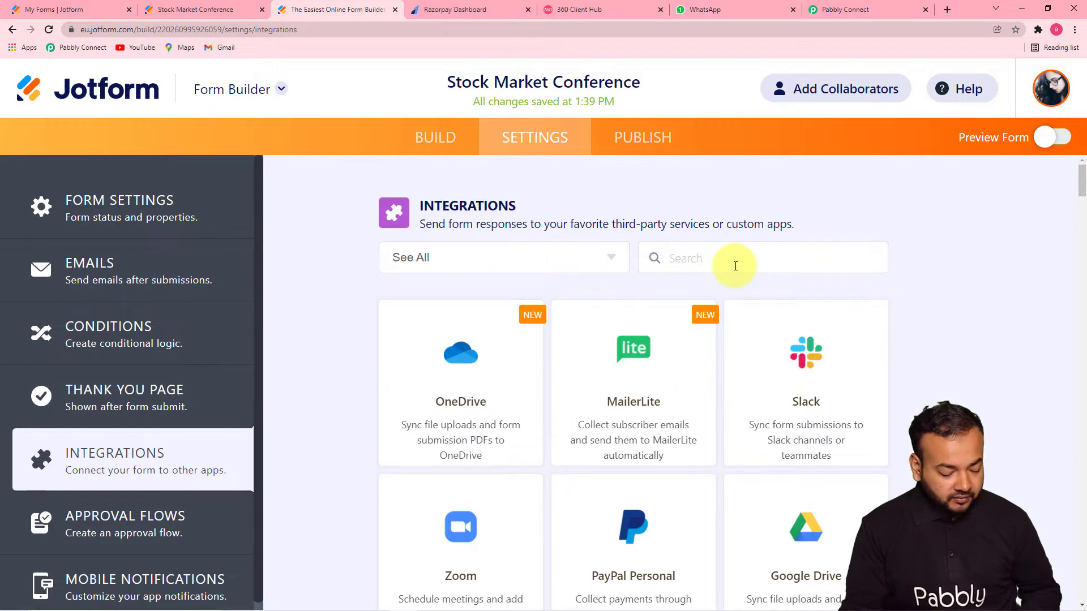
Search the form's integrations for "we" and open the WebHooks integration
click(735, 266)
text(we)
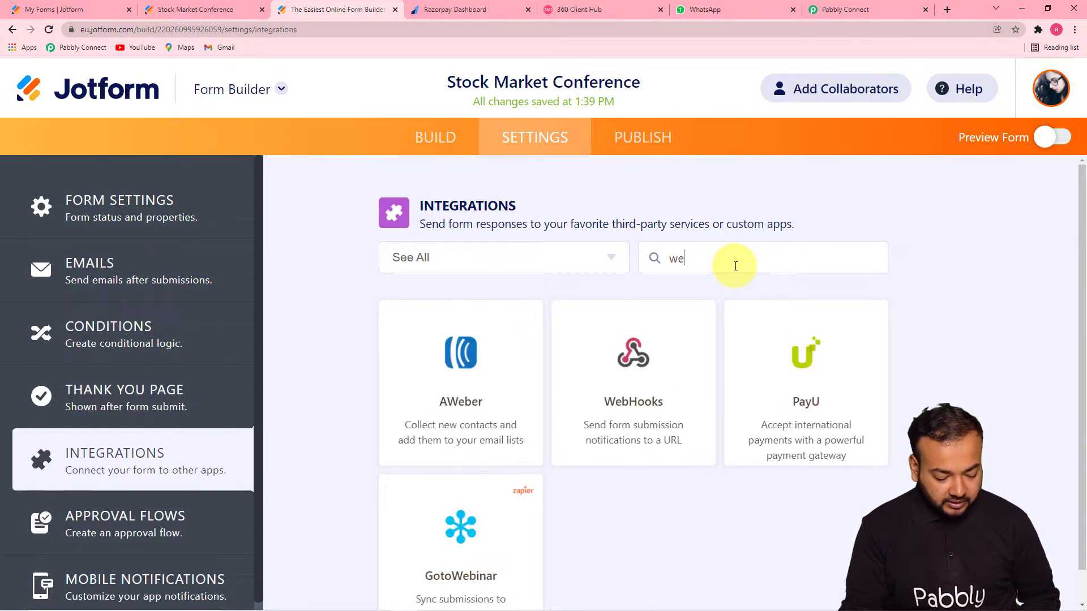
click(635, 416)
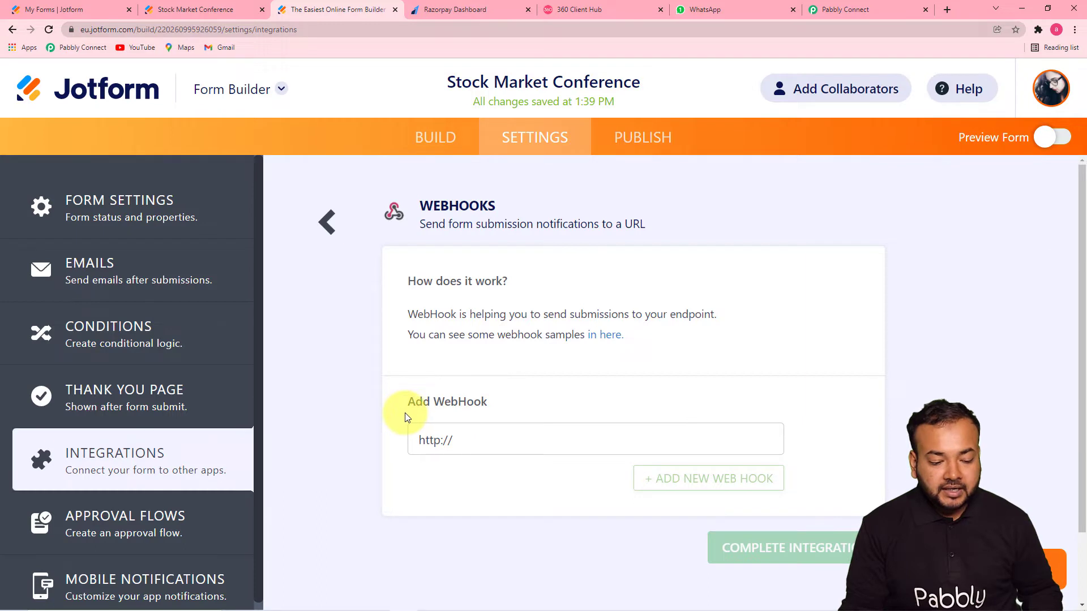
click(492, 443)
key(BackSpace)
key(BackSpace)
key(BackSpace)
key(BackSpace)
key(BackSpace)
key(BackSpace)
key(BackSpace)
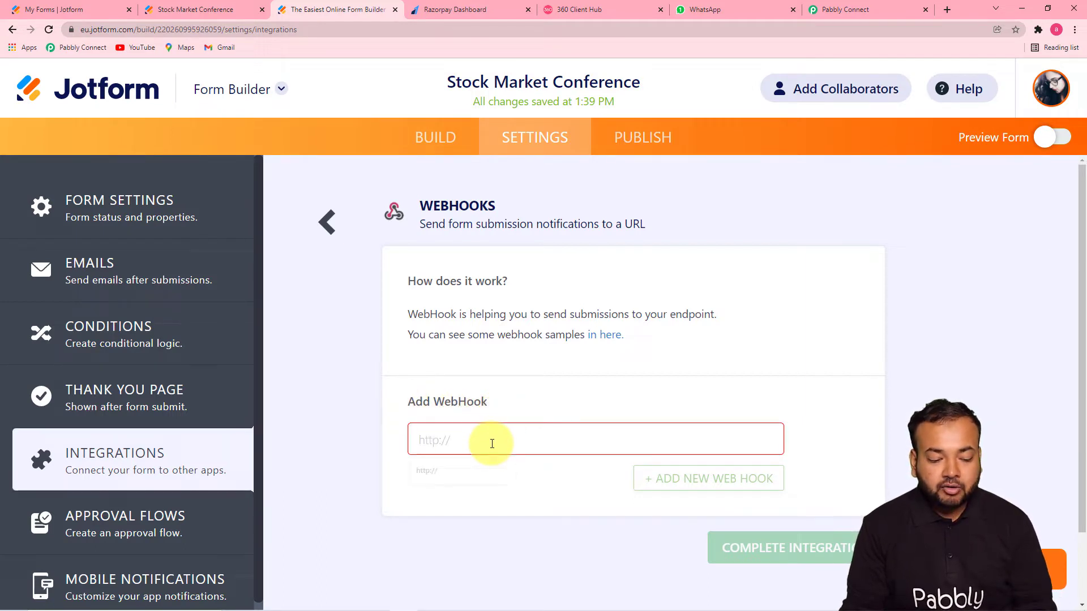
right_click(480, 440)
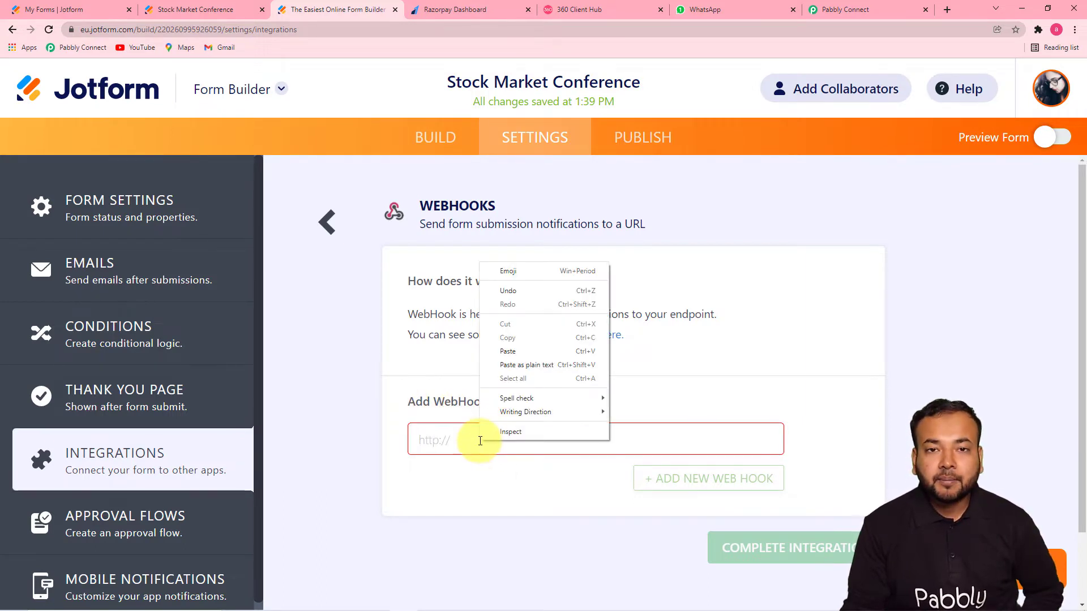
click(501, 364)
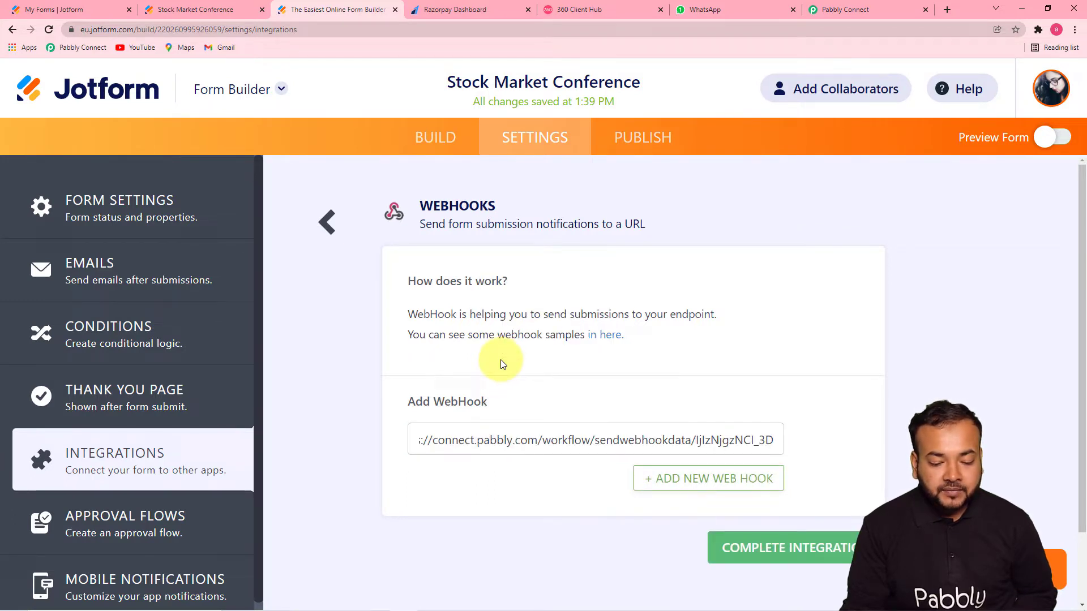
click(755, 553)
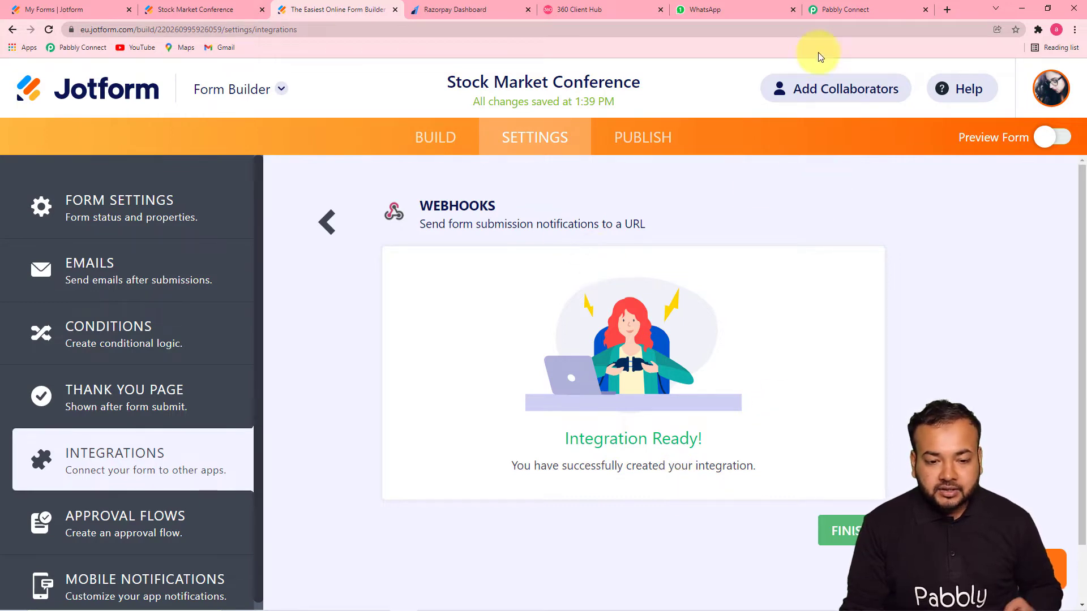
click(827, 12)
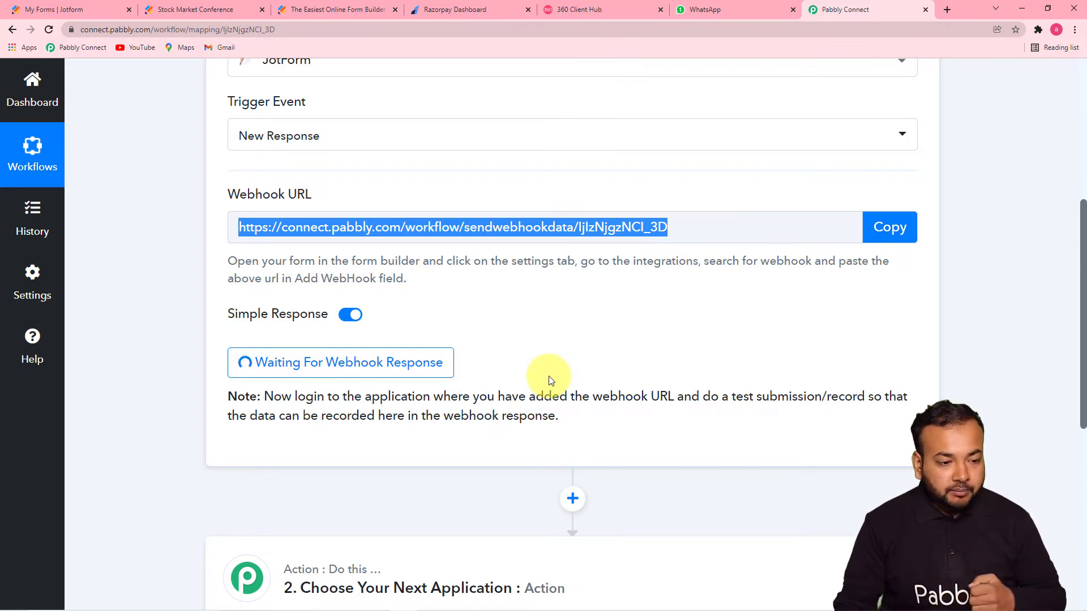
Switch to the live Stock Market Conference form in Jotform and fill in the test respondent's first and last name
click(196, 24)
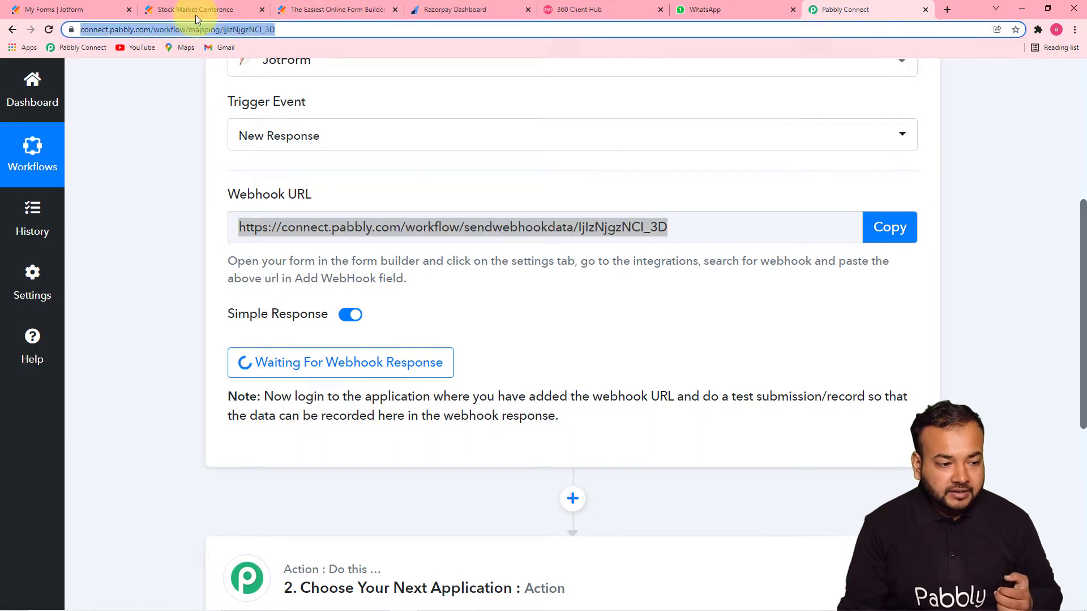
click(195, 12)
scroll(255, 193, down, 1)
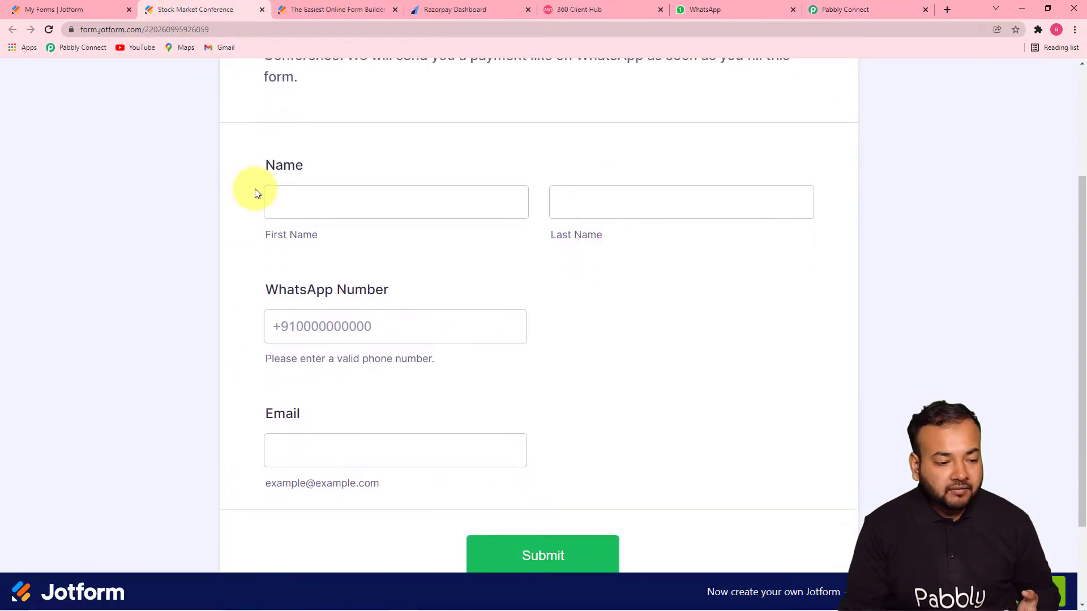
scroll(255, 193, up, 2)
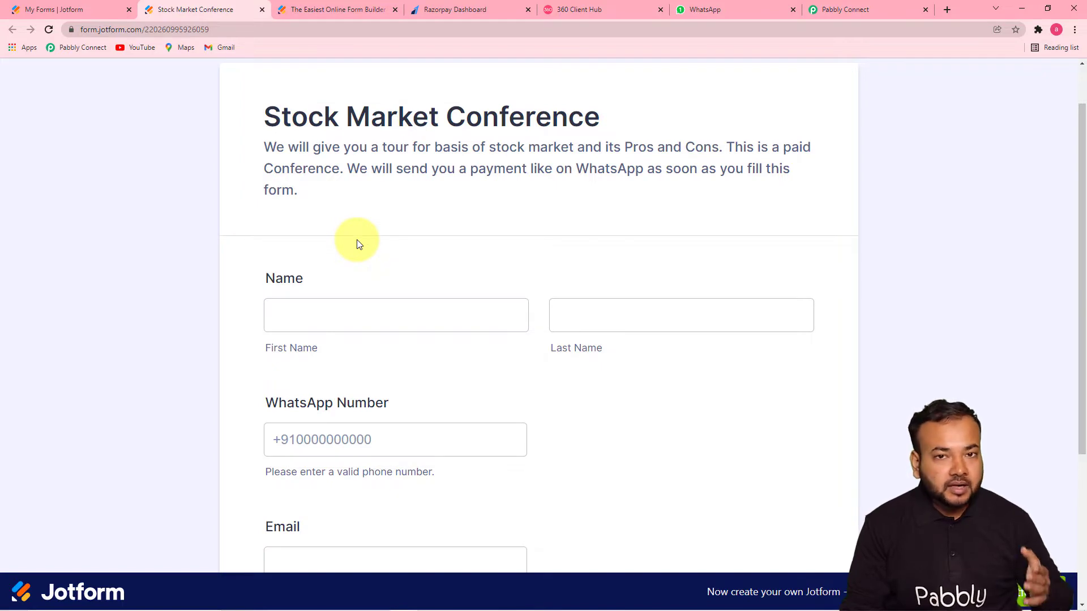
scroll(251, 268, up, 1)
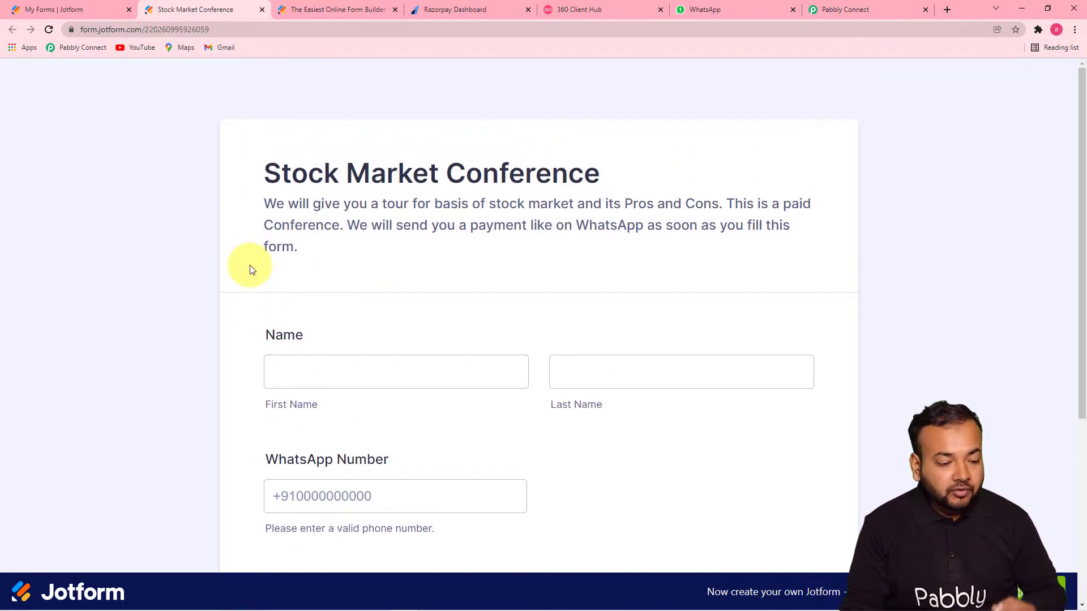
scroll(251, 268, down, 4)
click(307, 150)
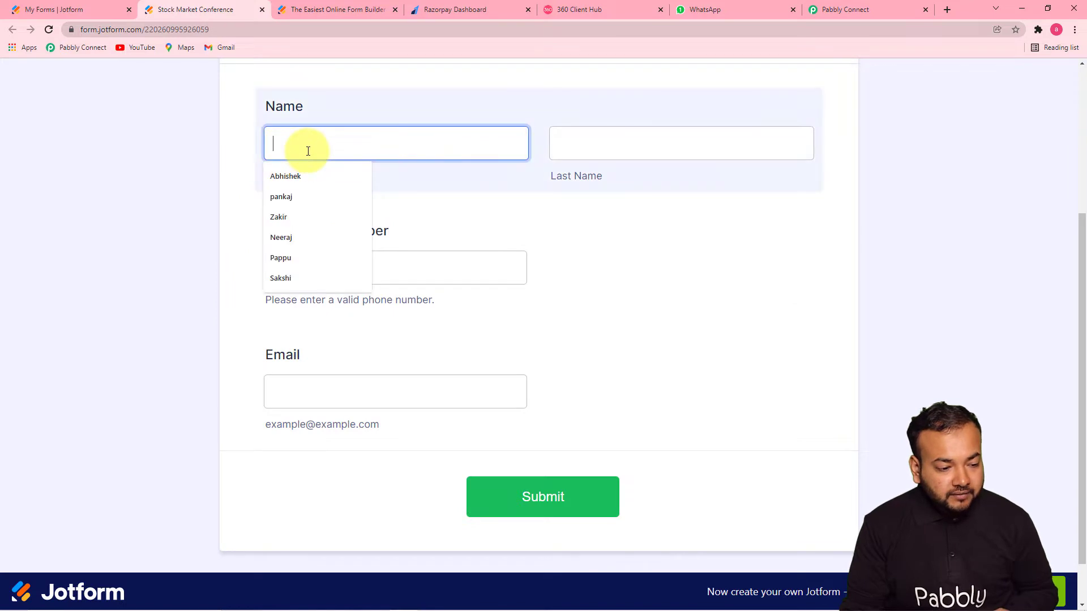
click(294, 180)
click(621, 154)
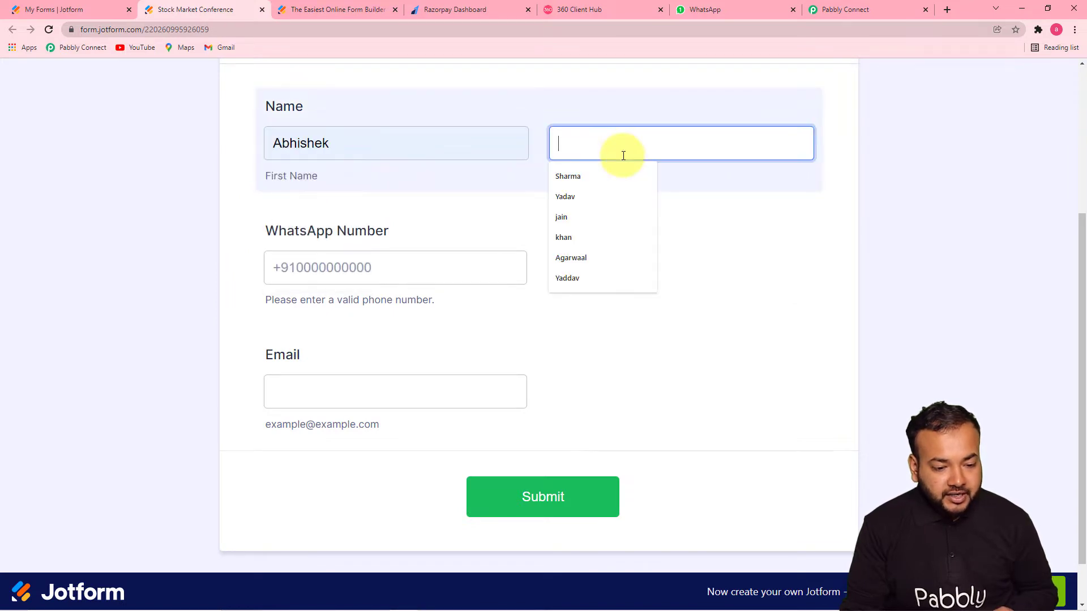
click(585, 196)
Enter the test respondent's WhatsApp number with the +91 country code
click(454, 275)
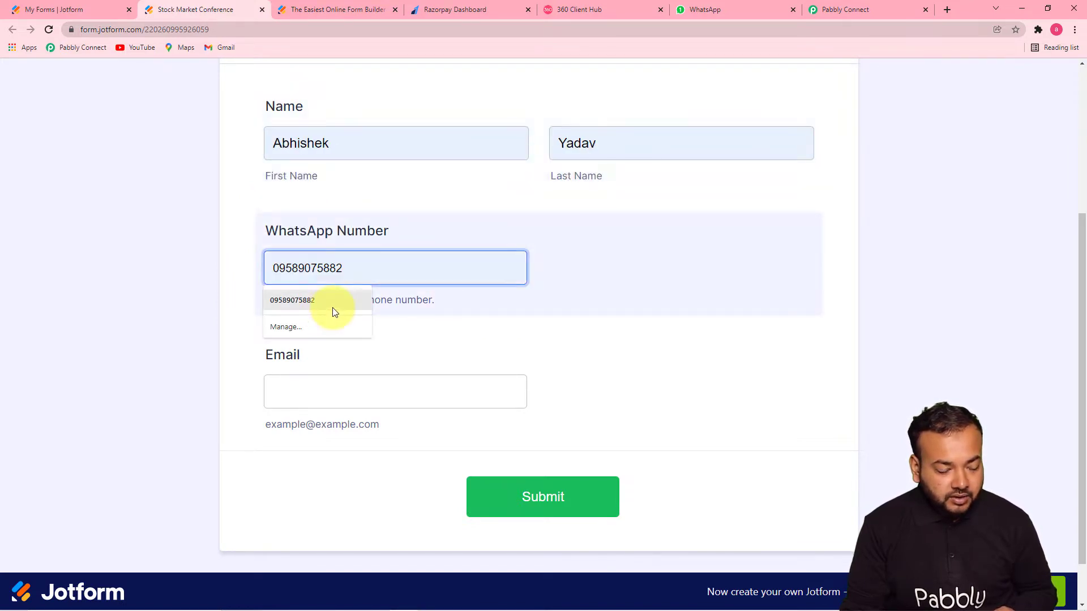
click(333, 309)
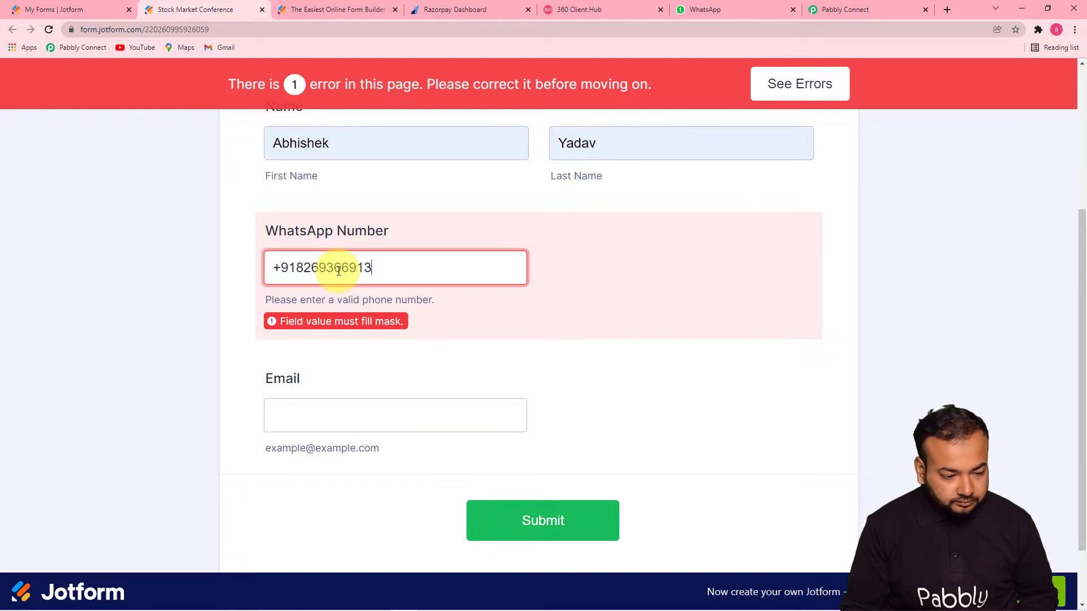
click(291, 343)
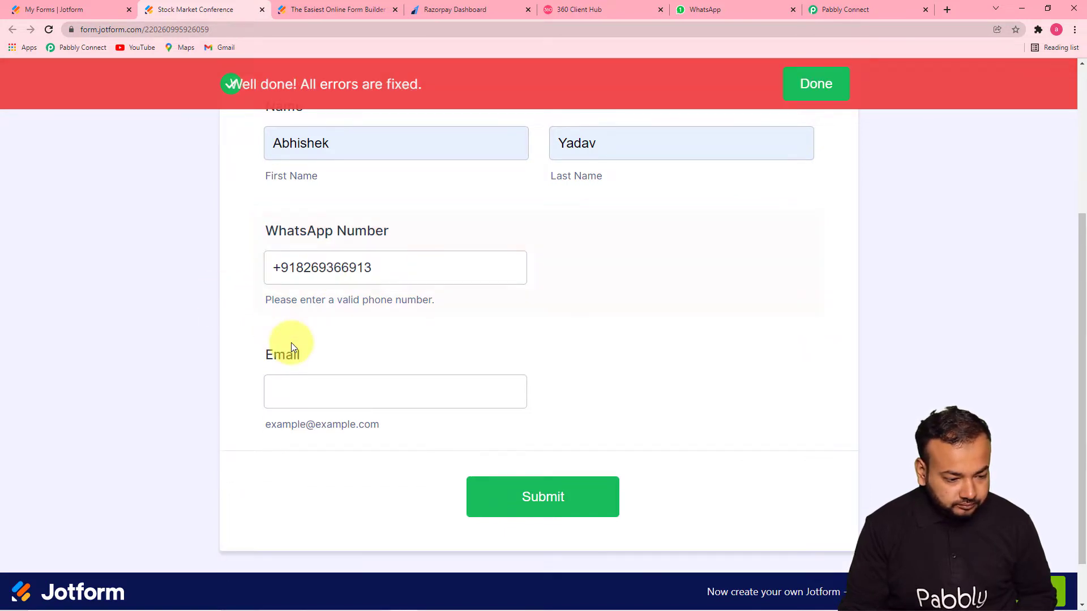
click(280, 281)
click(274, 249)
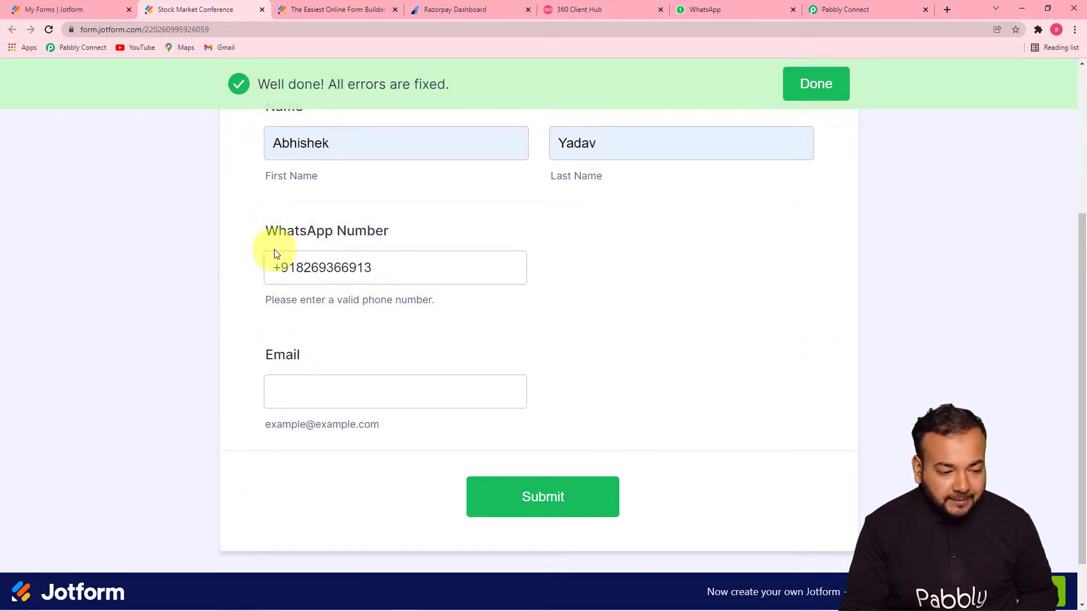
click(348, 242)
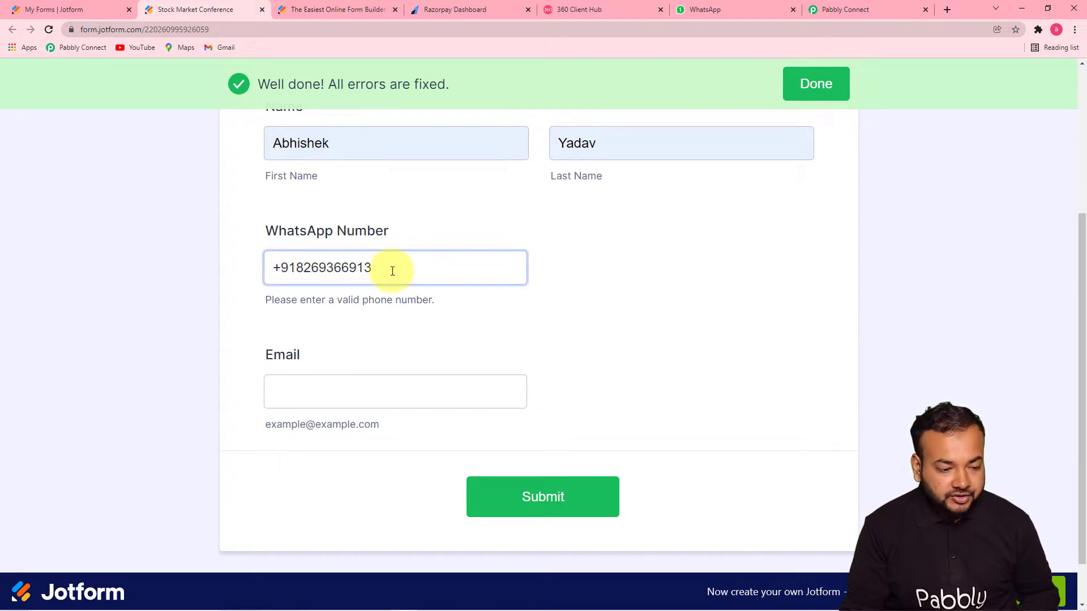
scroll(453, 294, up, 1)
scroll(492, 316, down, 2)
Copy the sample address shown beneath the Email field and paste it in as the test respondent's email
click(398, 352)
click(349, 404)
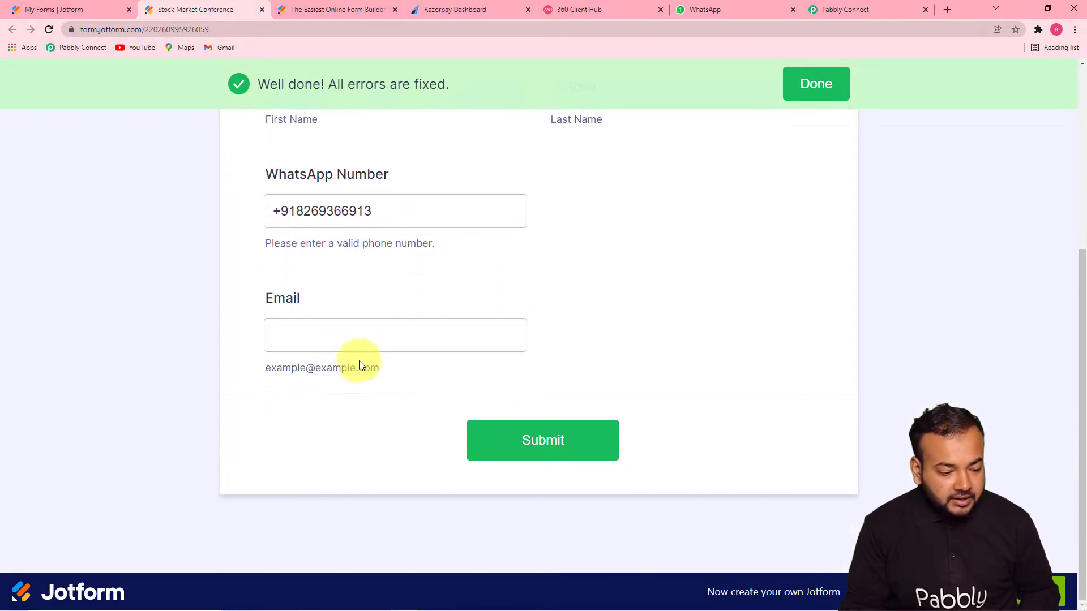
click(363, 345)
click(262, 372)
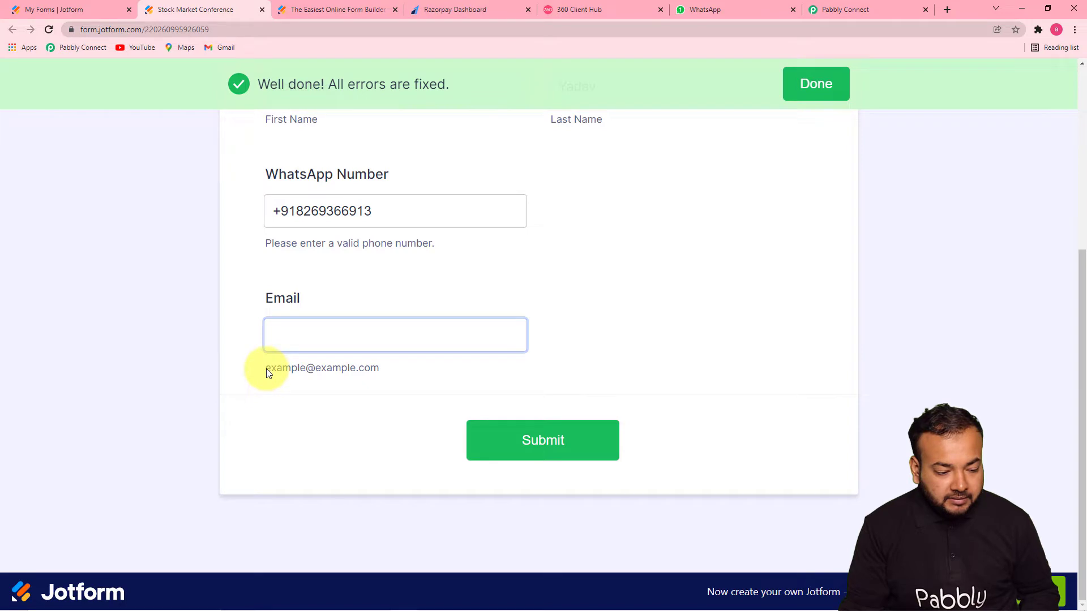
drag(267, 371, 368, 375)
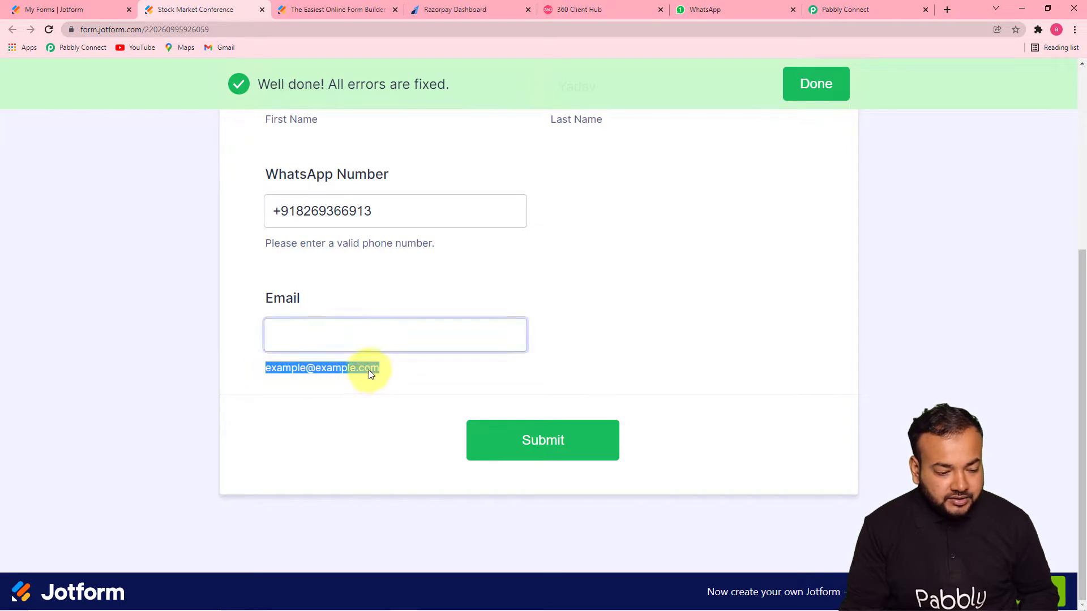
right_click(375, 373)
click(377, 378)
click(330, 333)
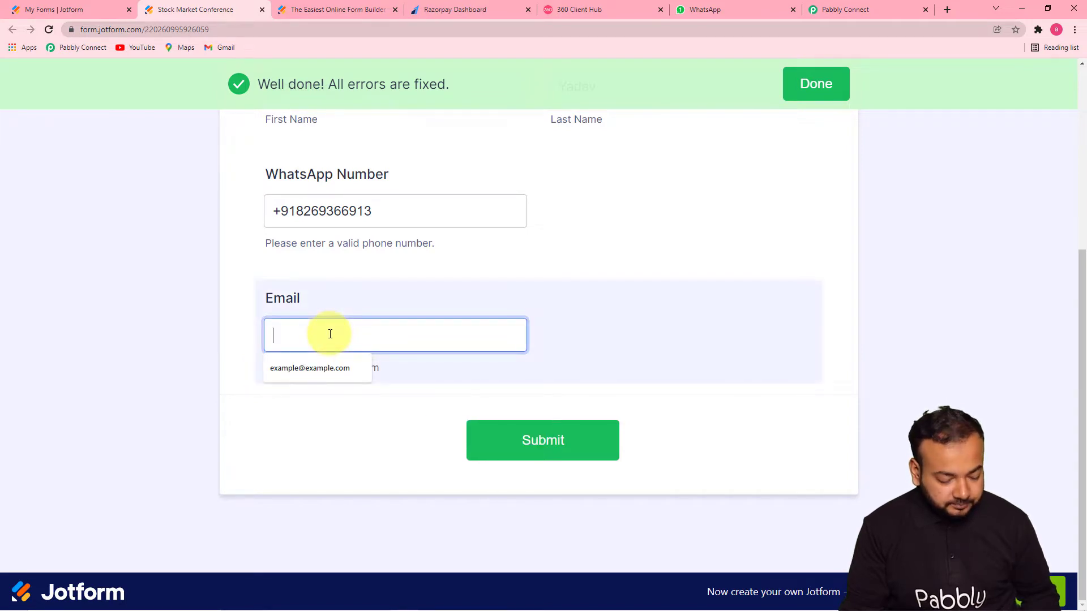
key(ctrl+v)
click(515, 276)
Submit the test response, completing the hCaptcha check by selecting every motorbus image
scroll(622, 271, up, 5)
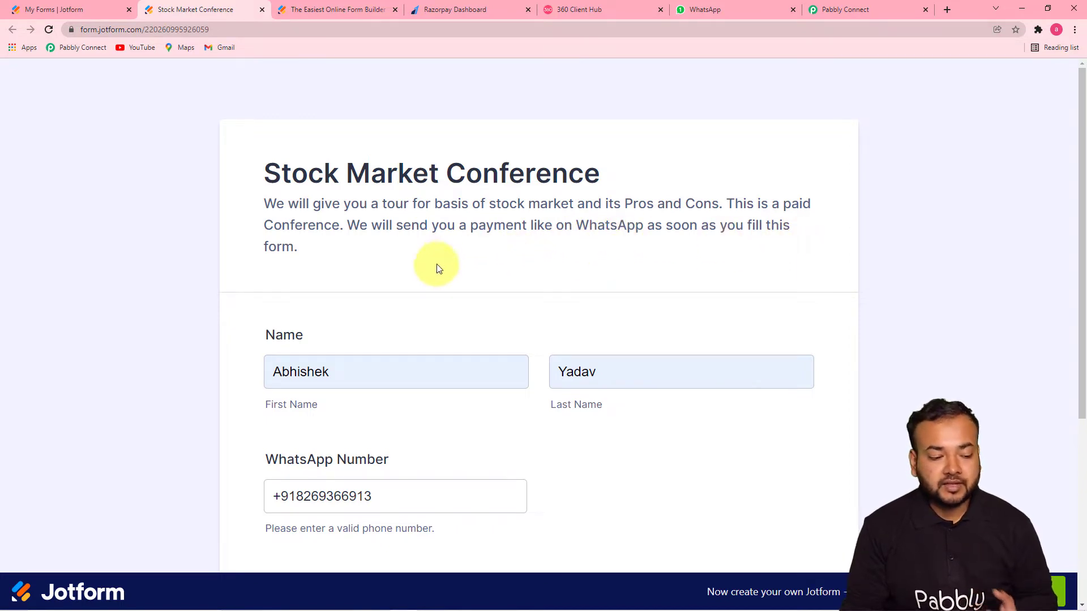
scroll(350, 269, down, 4)
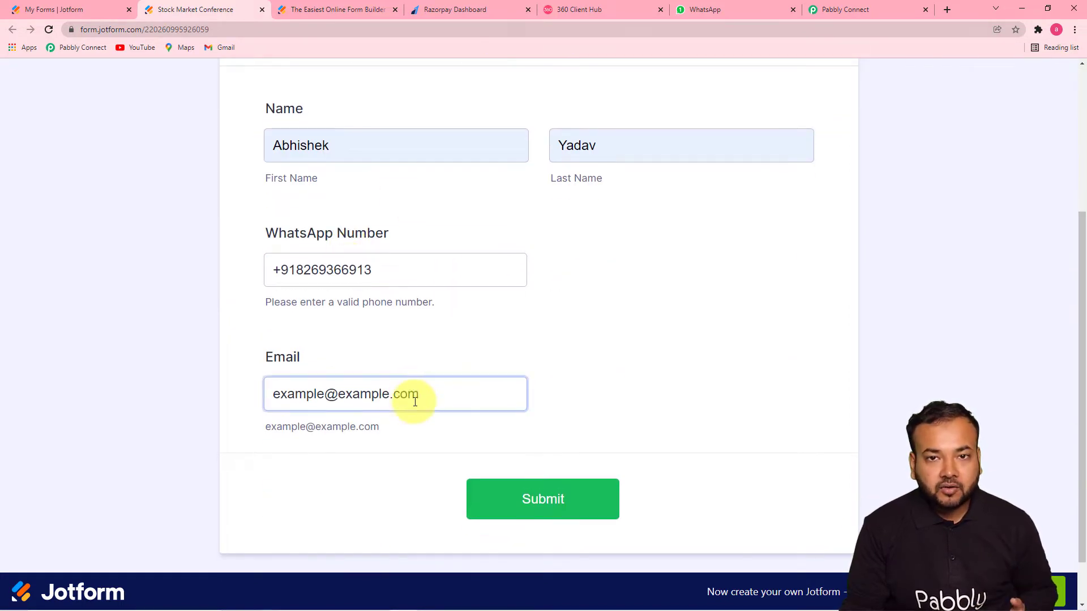
click(524, 507)
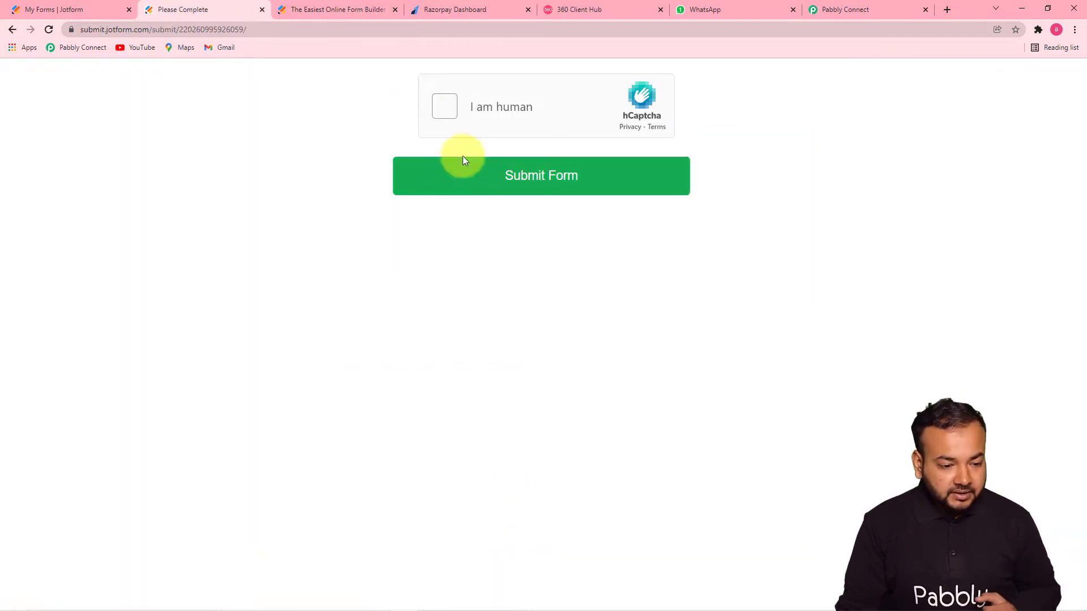
click(445, 111)
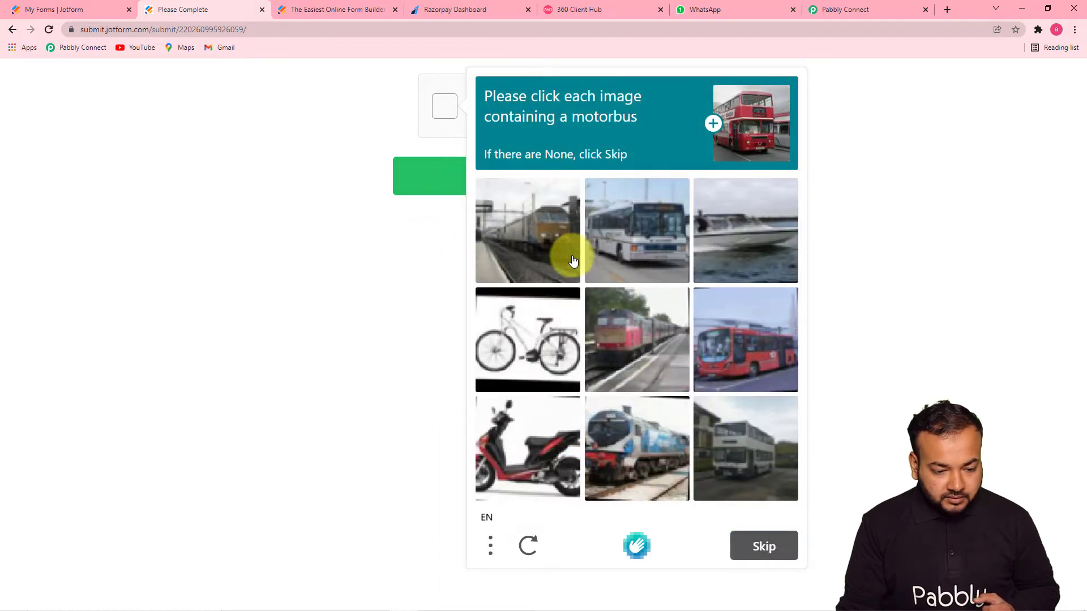
click(622, 254)
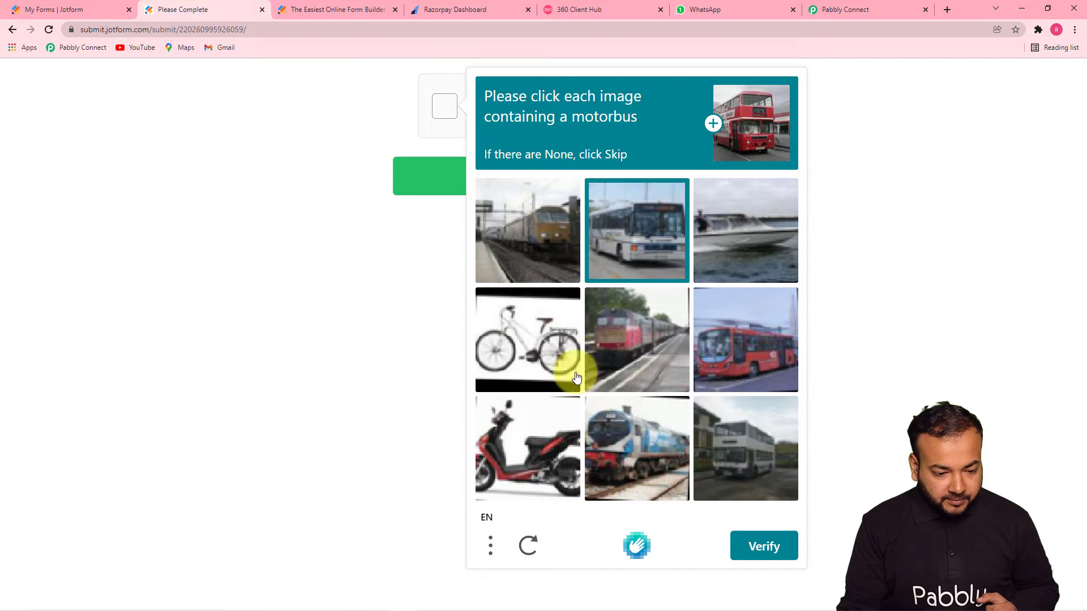
click(719, 358)
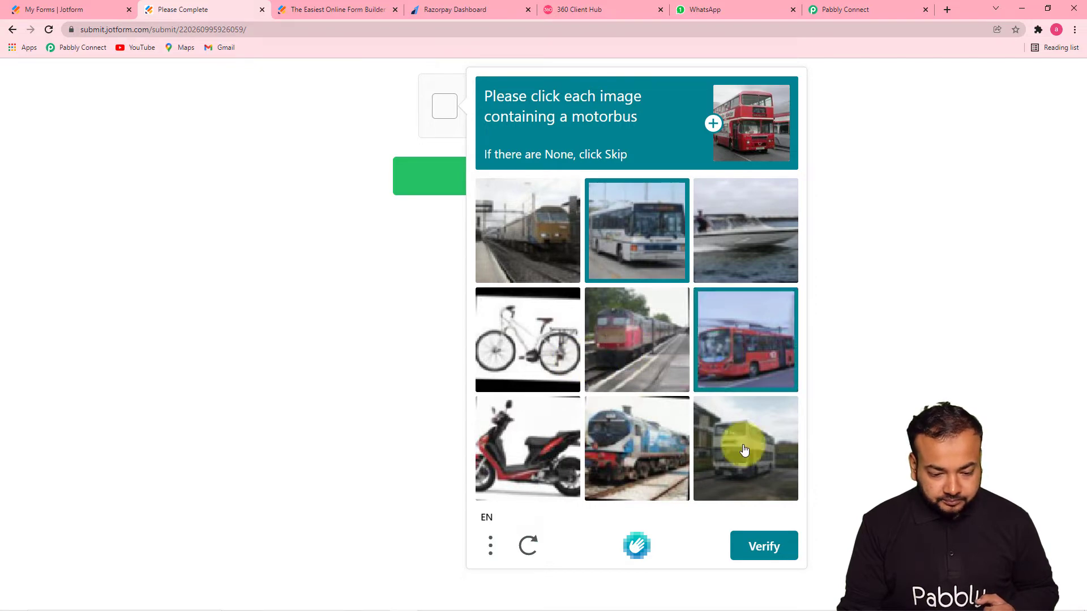
click(743, 450)
click(756, 548)
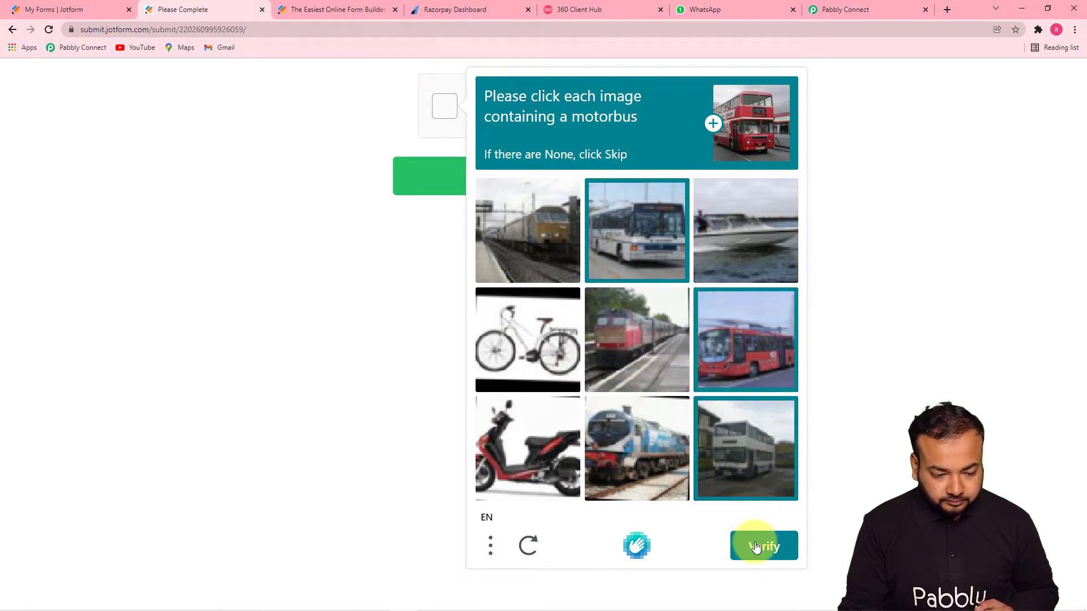
click(531, 175)
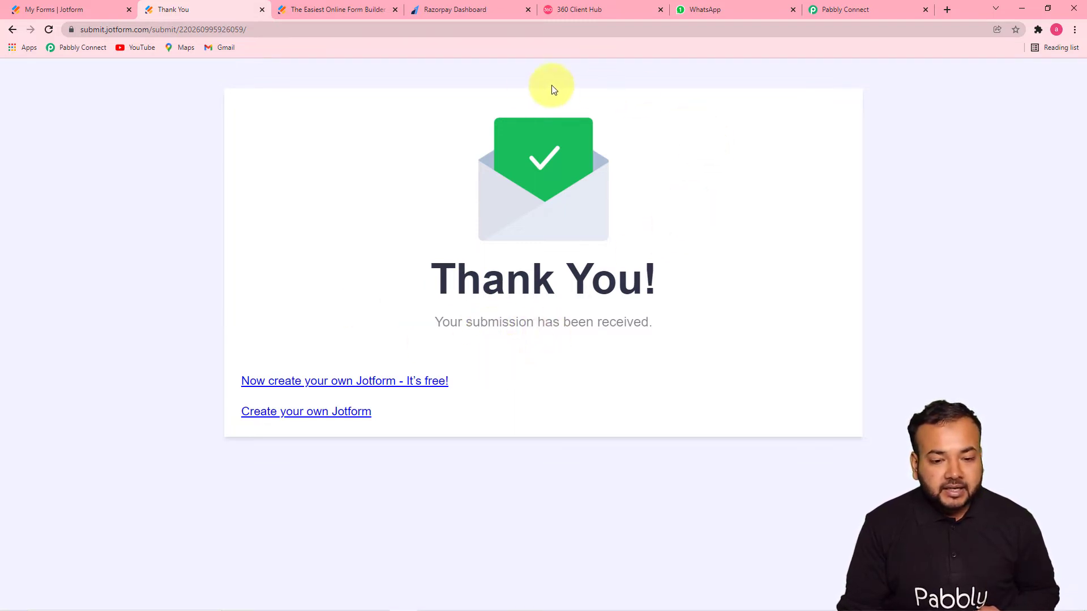
Switch to Pabbly Connect and examine the captured webhook response for the submitted name, WhatsApp number and email
click(832, 11)
scroll(583, 392, down, 1)
scroll(583, 391, down, 2)
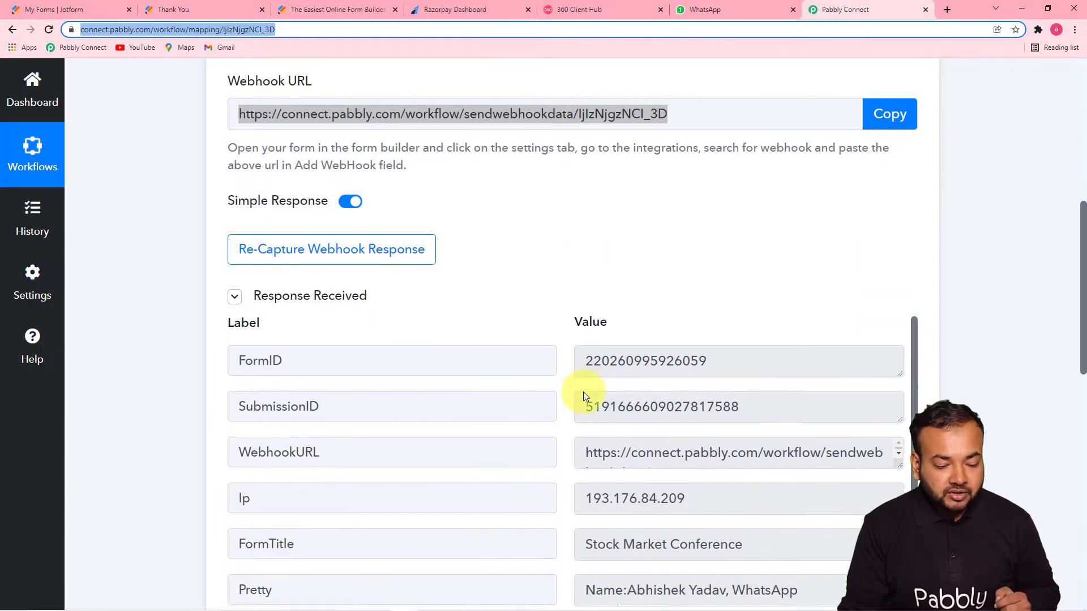
click(621, 218)
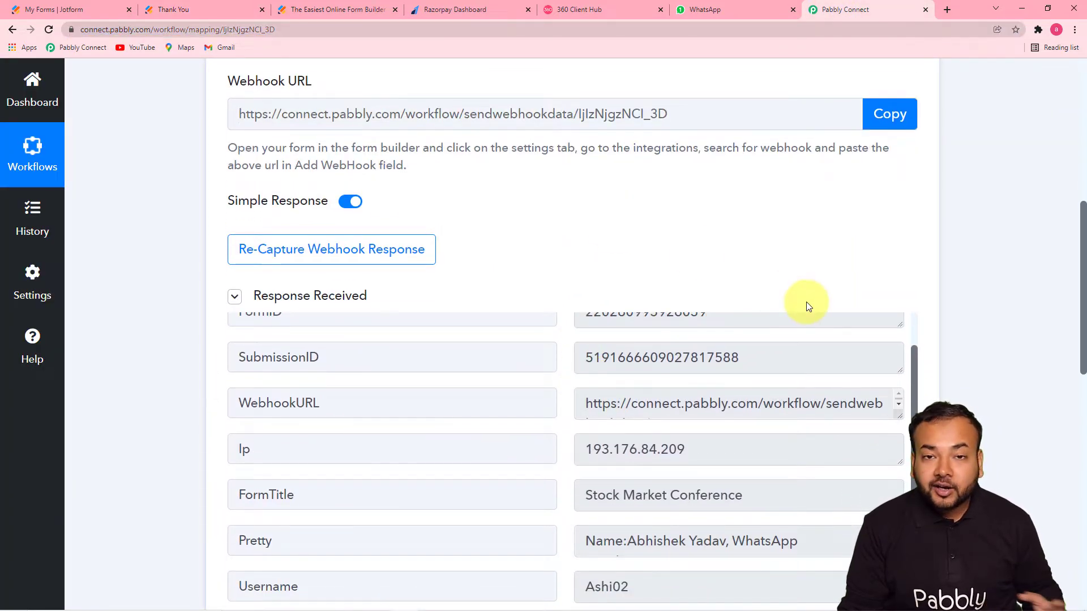
scroll(939, 303, down, 5)
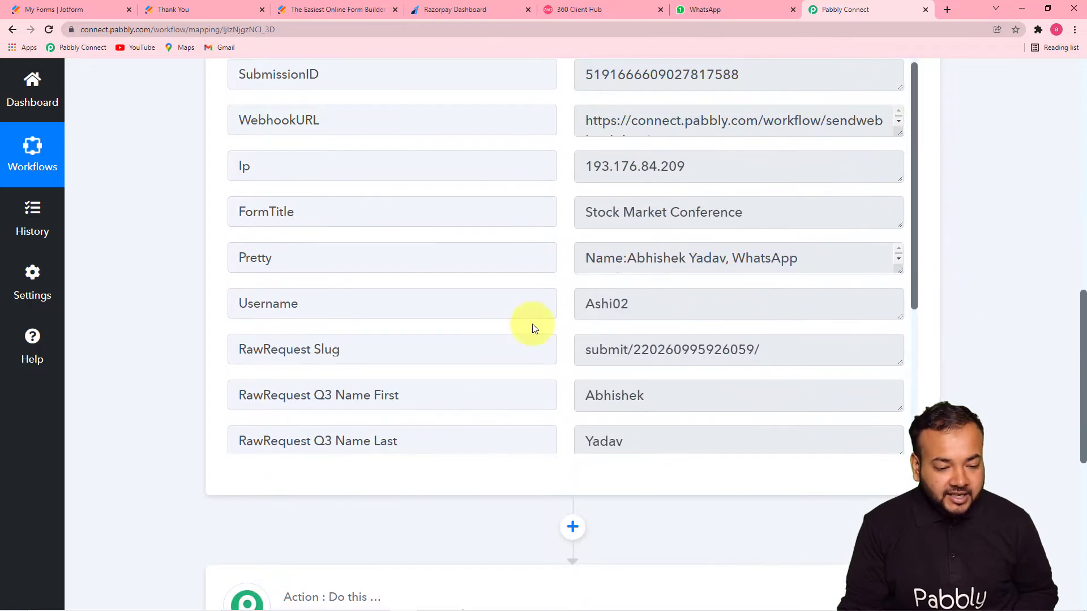
scroll(407, 307, up, 1)
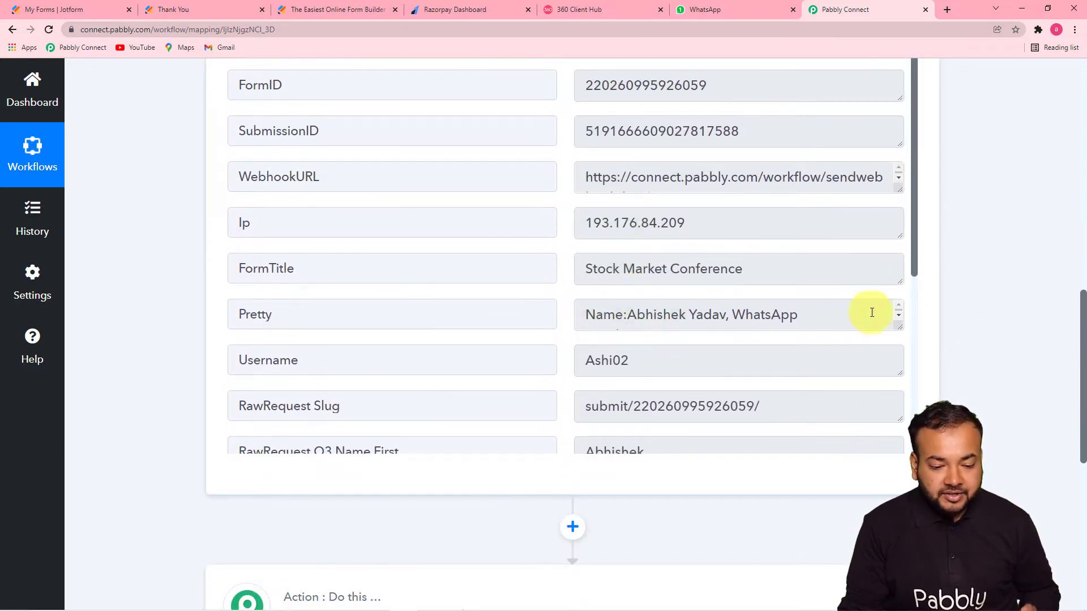
scroll(793, 338, down, 3)
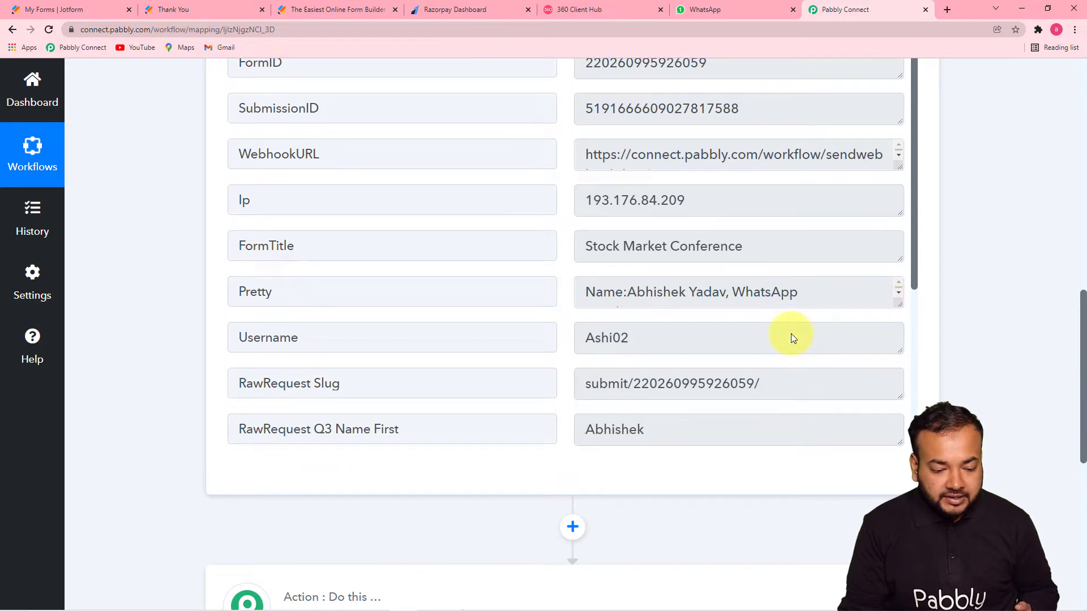
scroll(671, 379, down, 3)
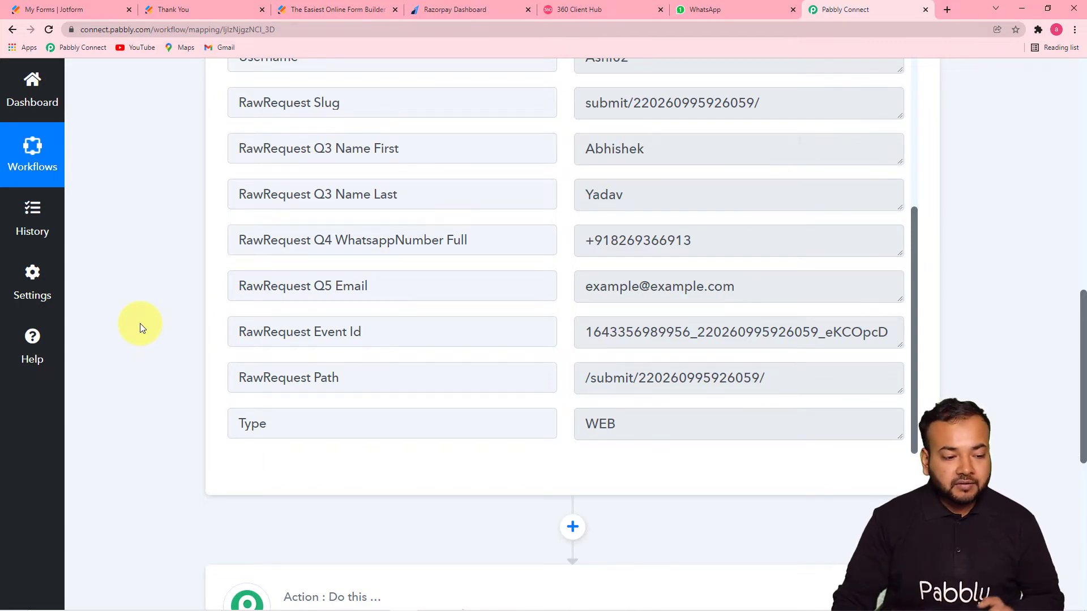
Choose Razorpay as the app for the workflow's second step, the action after the Jotform trigger
scroll(141, 324, down, 5)
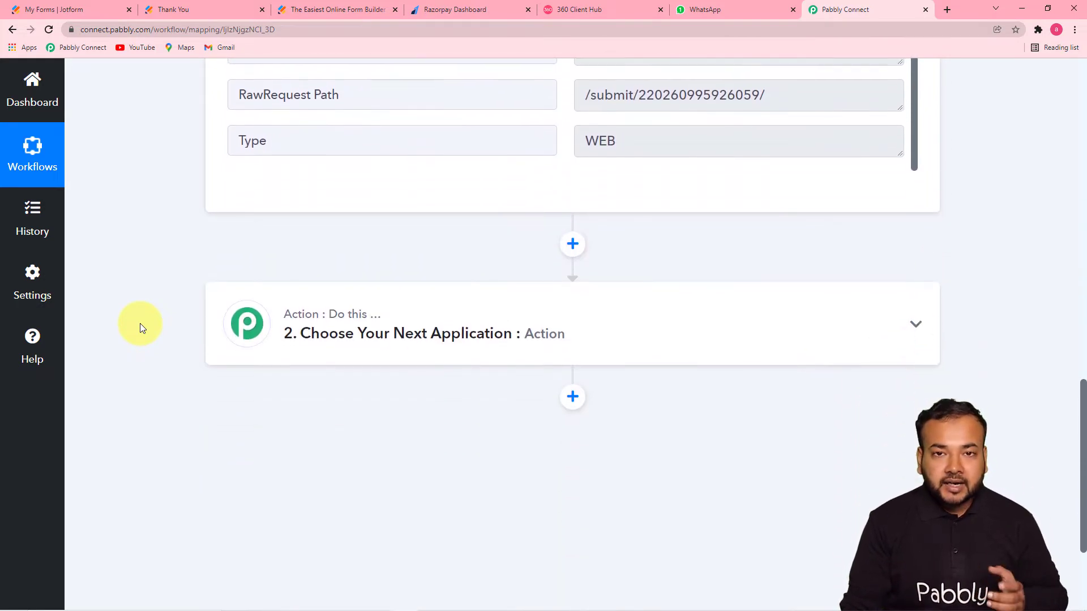
click(442, 332)
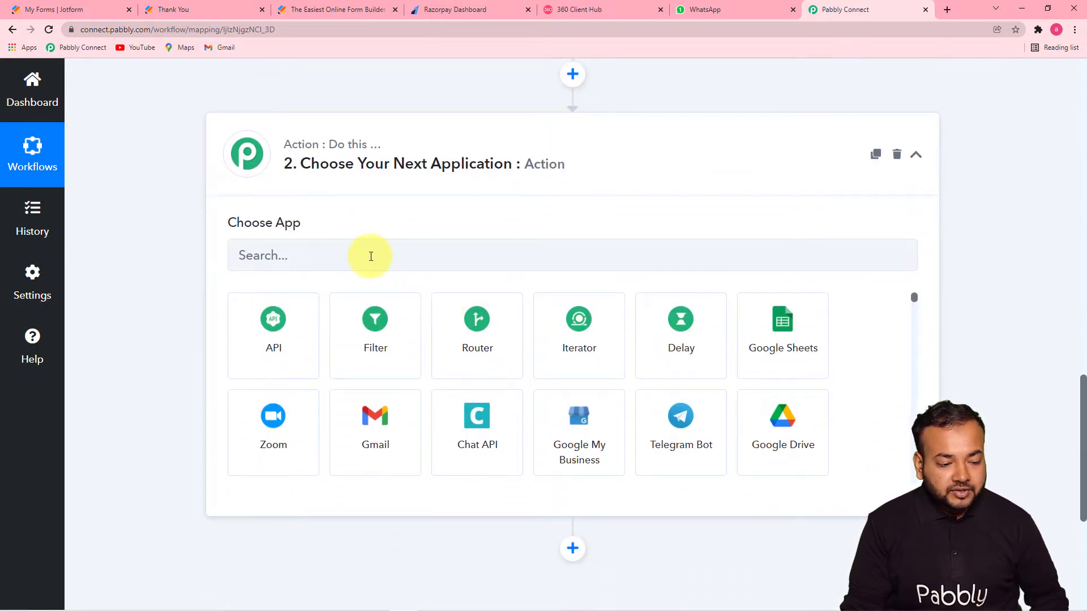
click(371, 255)
text(r)
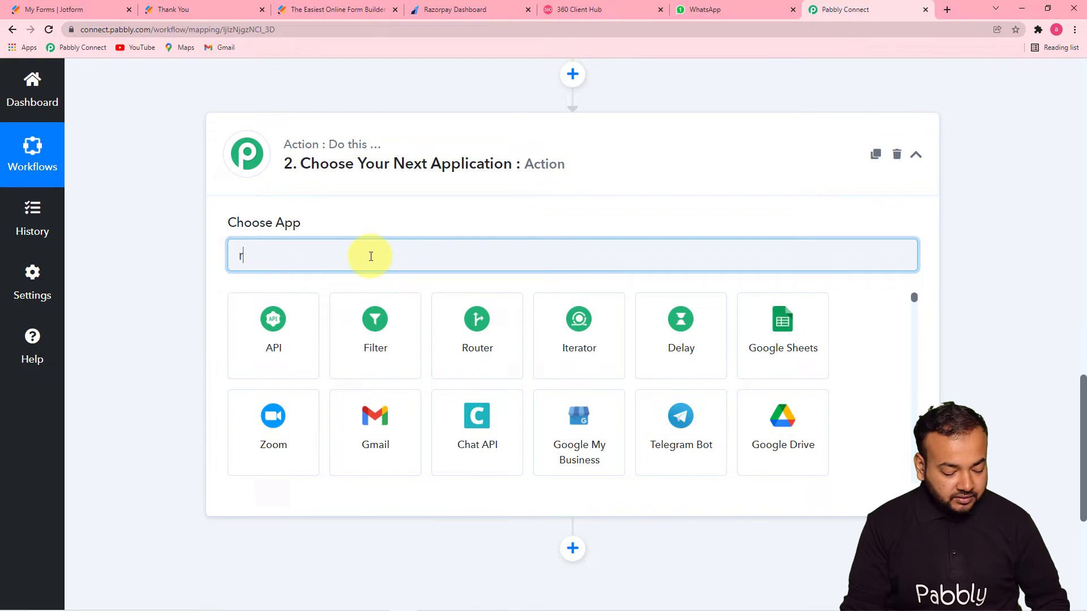
text(azorp)
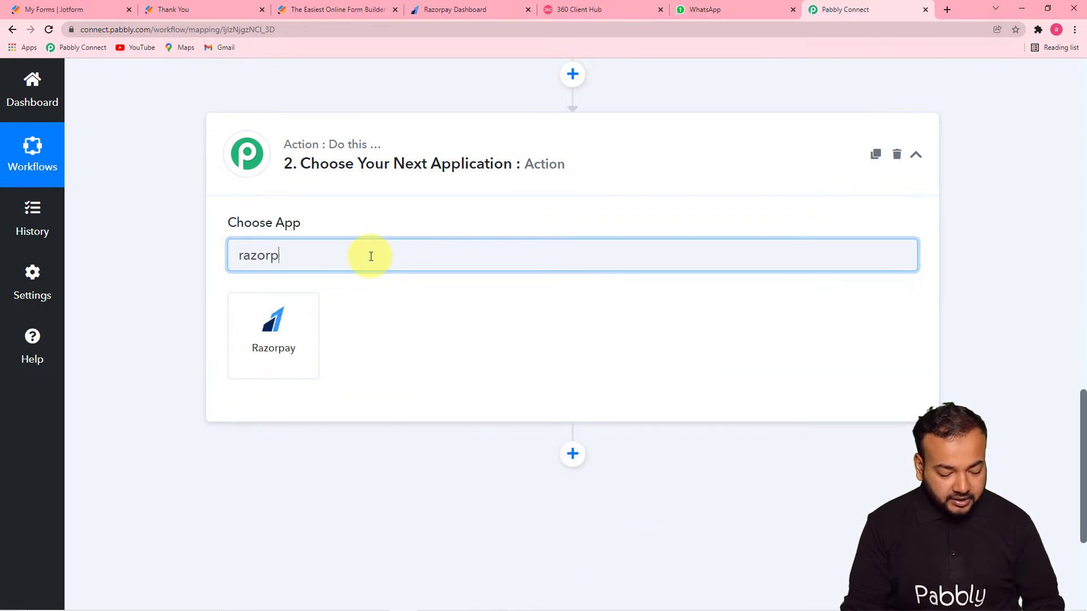
click(290, 332)
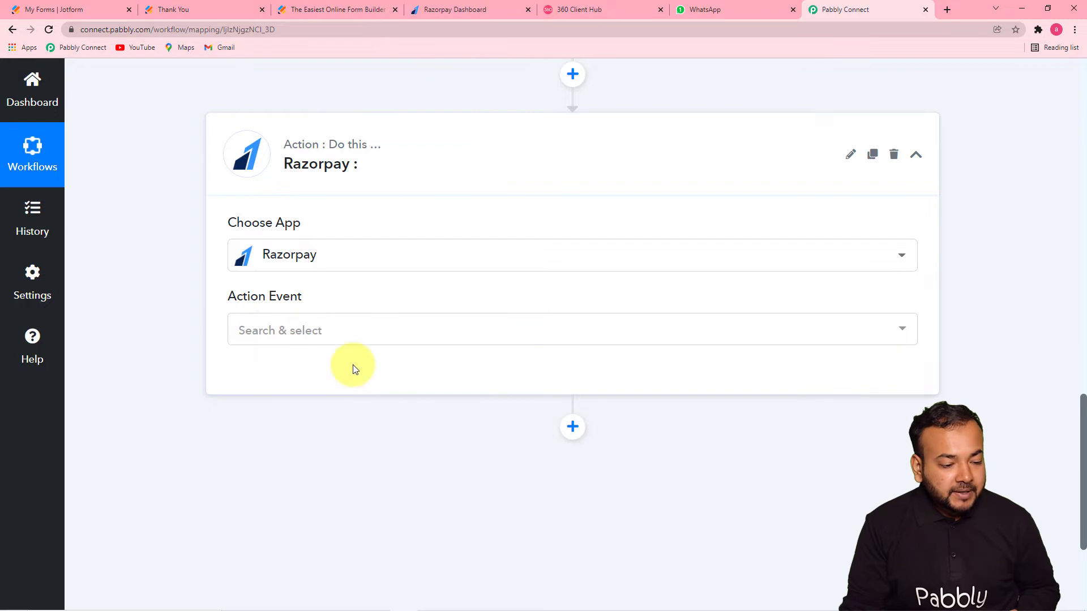
Set the Razorpay action event to Create Payment Link
click(327, 335)
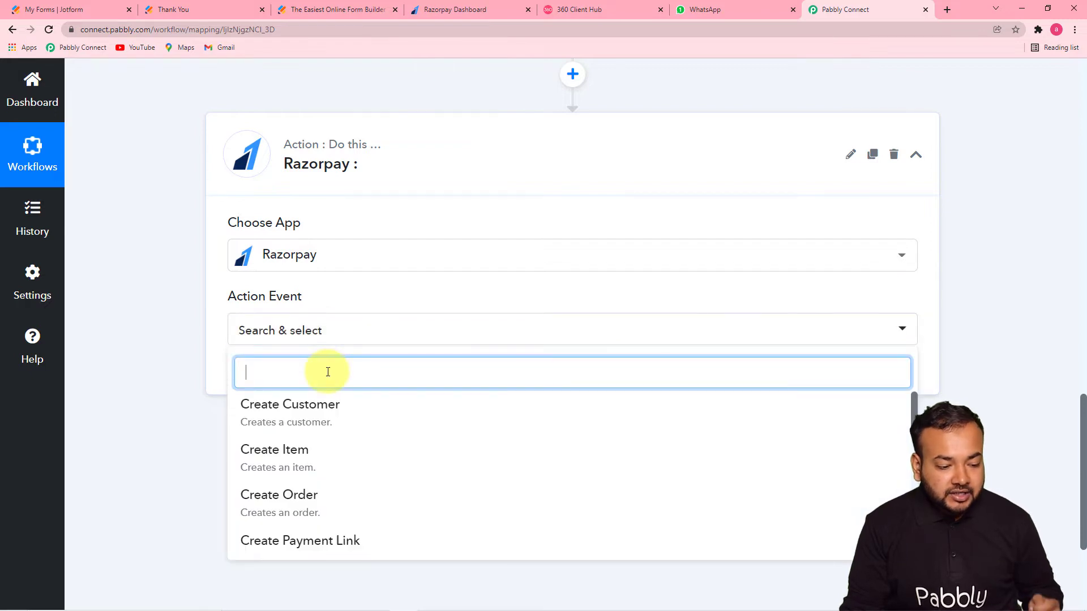
scroll(334, 447, down, 1)
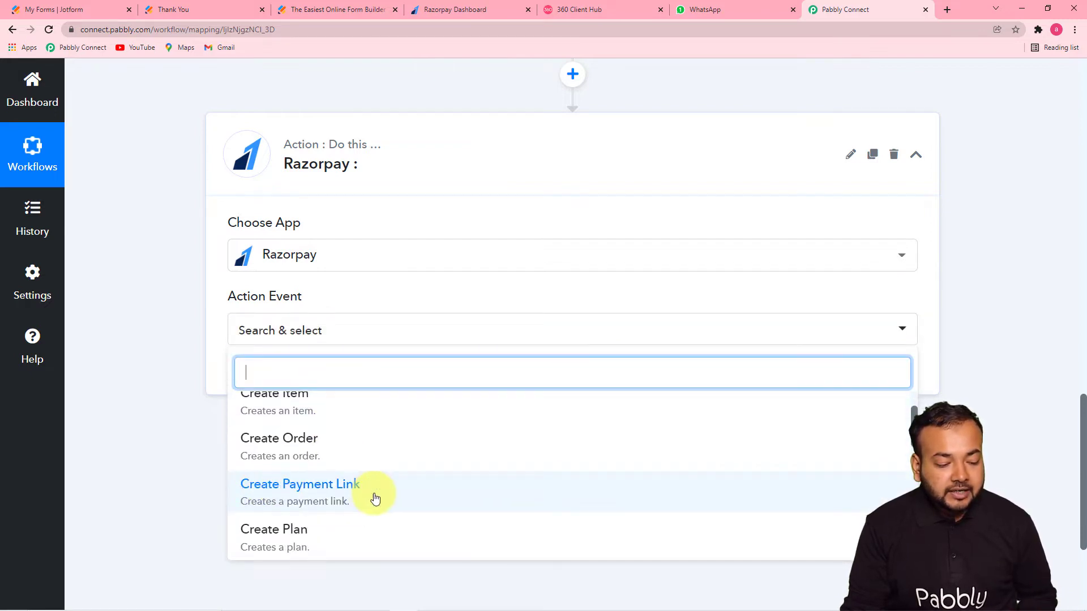
click(342, 500)
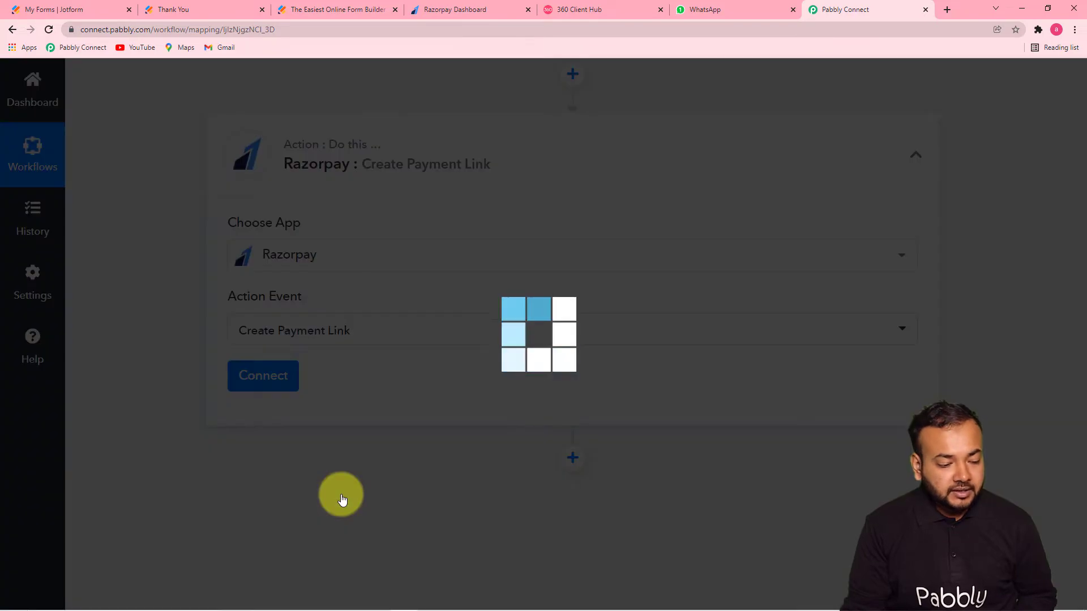
Start connecting the Razorpay account with a new connection and review its Key ID and Key Secret requirements
click(264, 385)
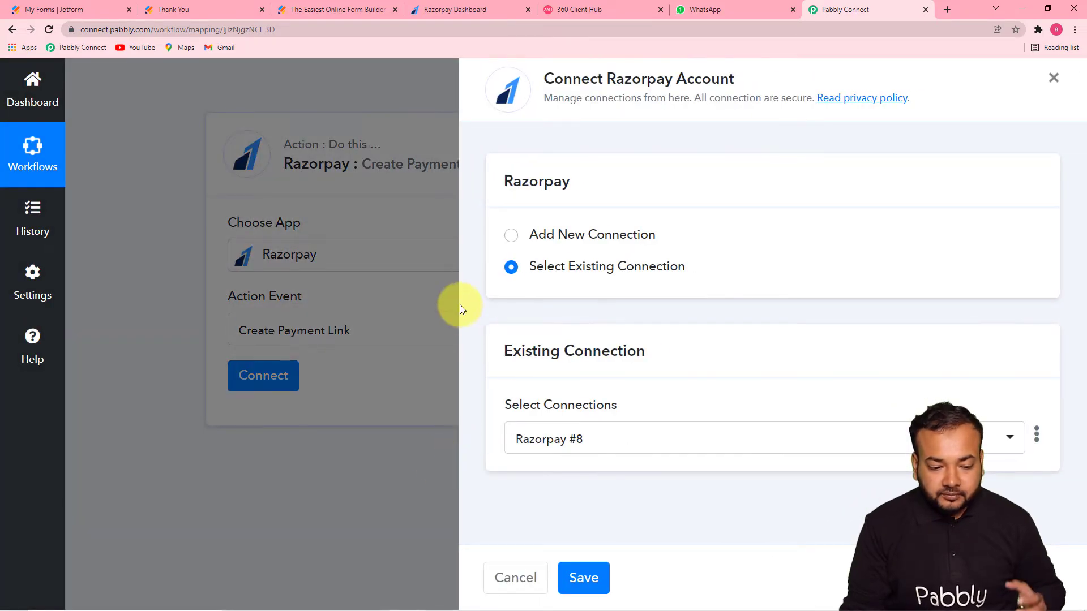
click(504, 236)
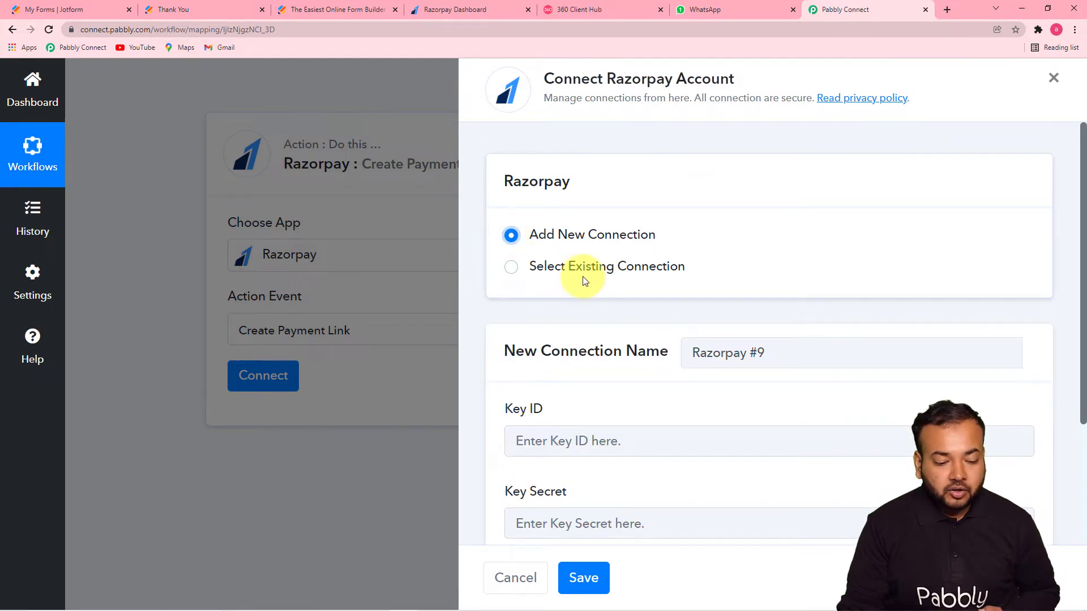
scroll(583, 278, down, 3)
scroll(583, 277, up, 1)
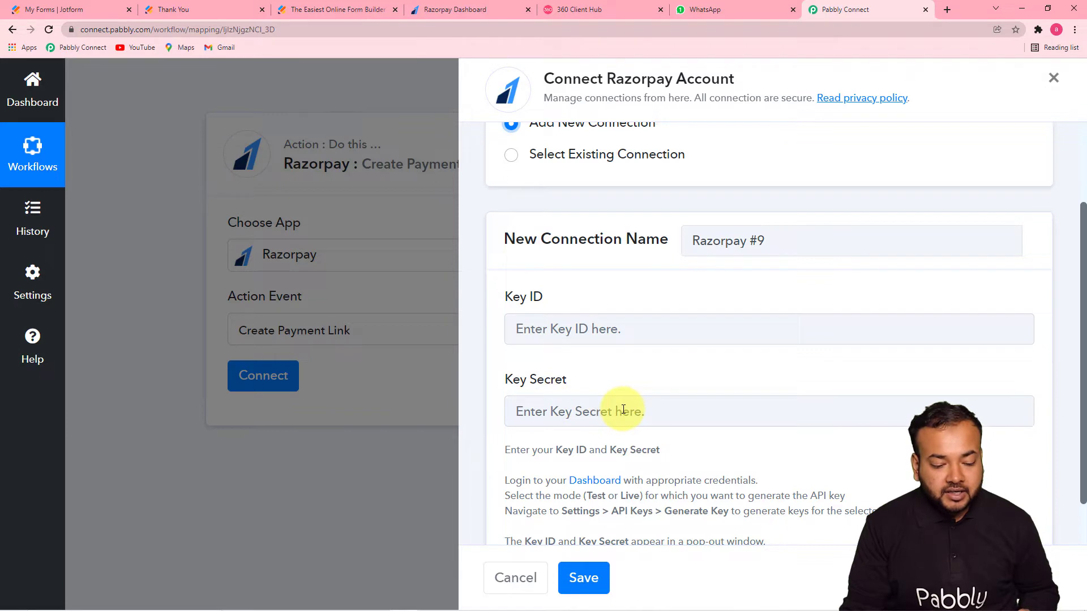
scroll(623, 409, down, 1)
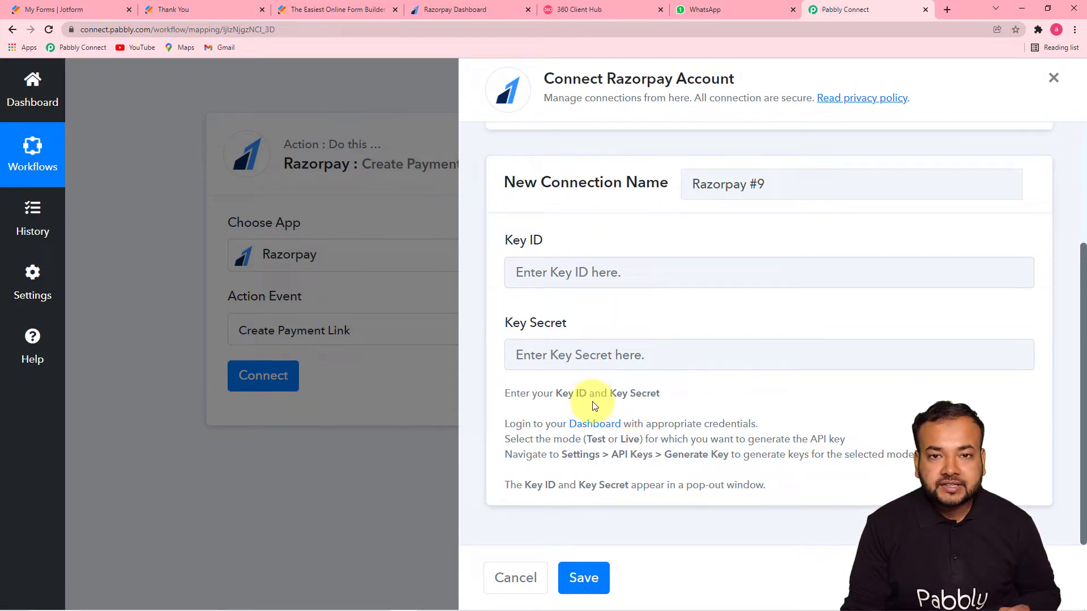
Switch to the Razorpay Dashboard and regenerate the test API key in the settings, deactivating the old key immediately
click(470, 10)
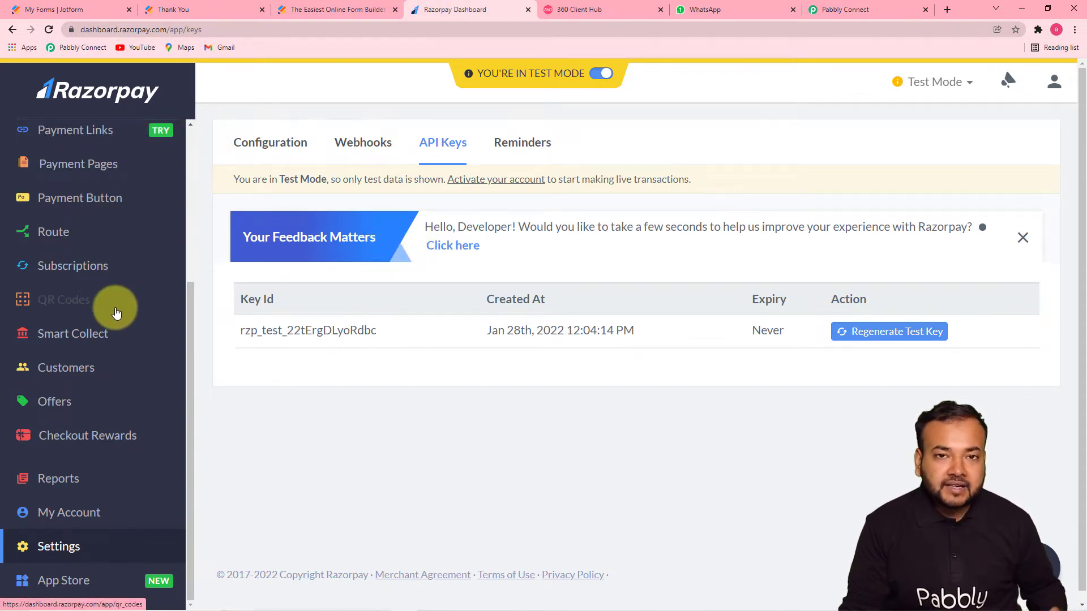
click(59, 546)
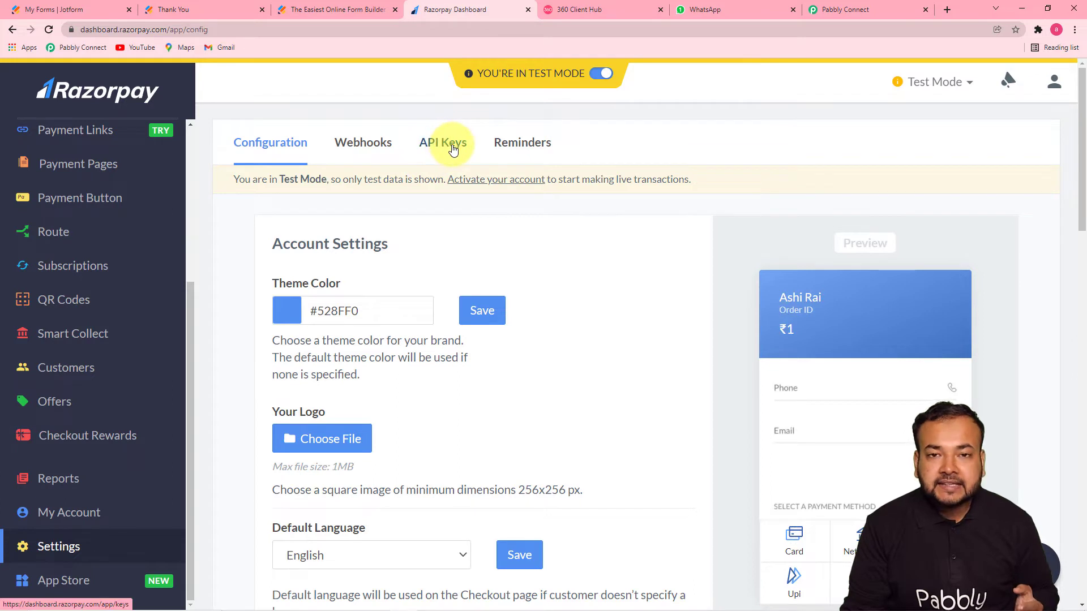
click(453, 149)
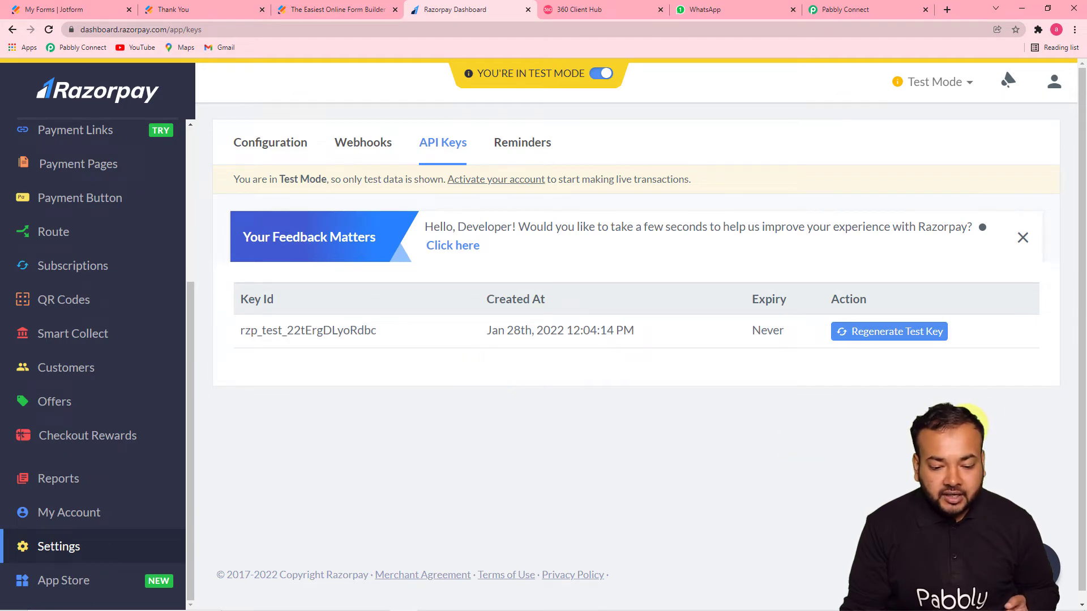
click(886, 334)
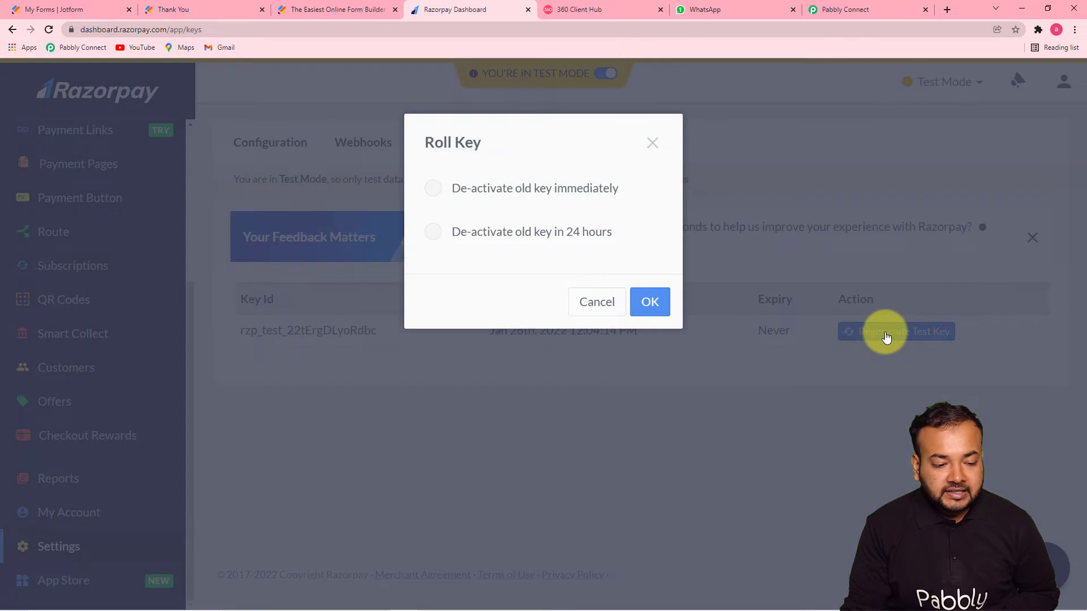
click(436, 189)
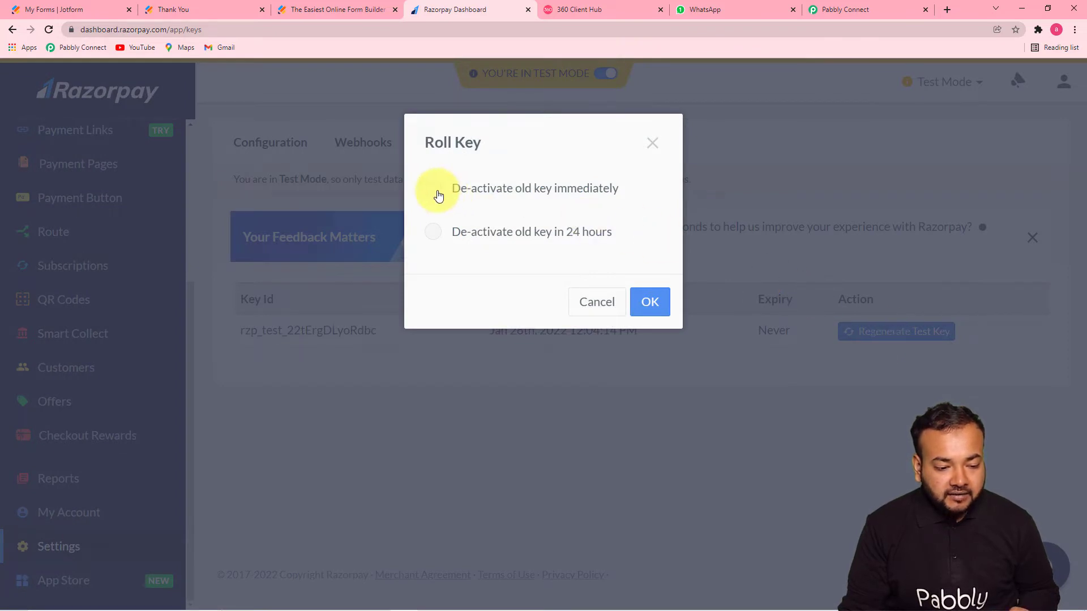
click(639, 302)
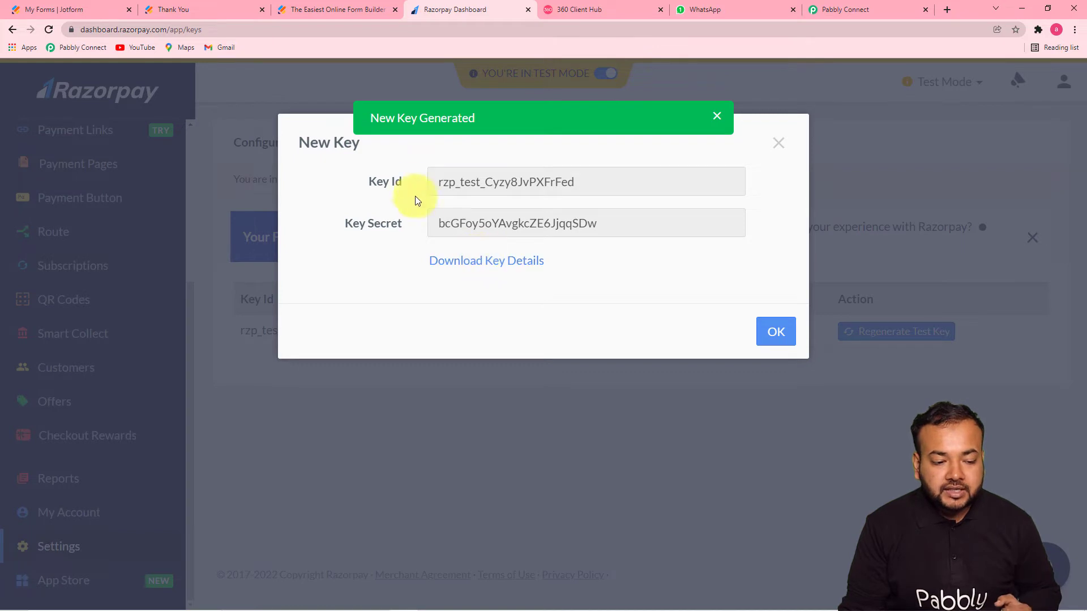
Copy the newly generated Key Id and paste it as the Key ID of the new Razorpay connection in Pabbly Connect
double_click(573, 184)
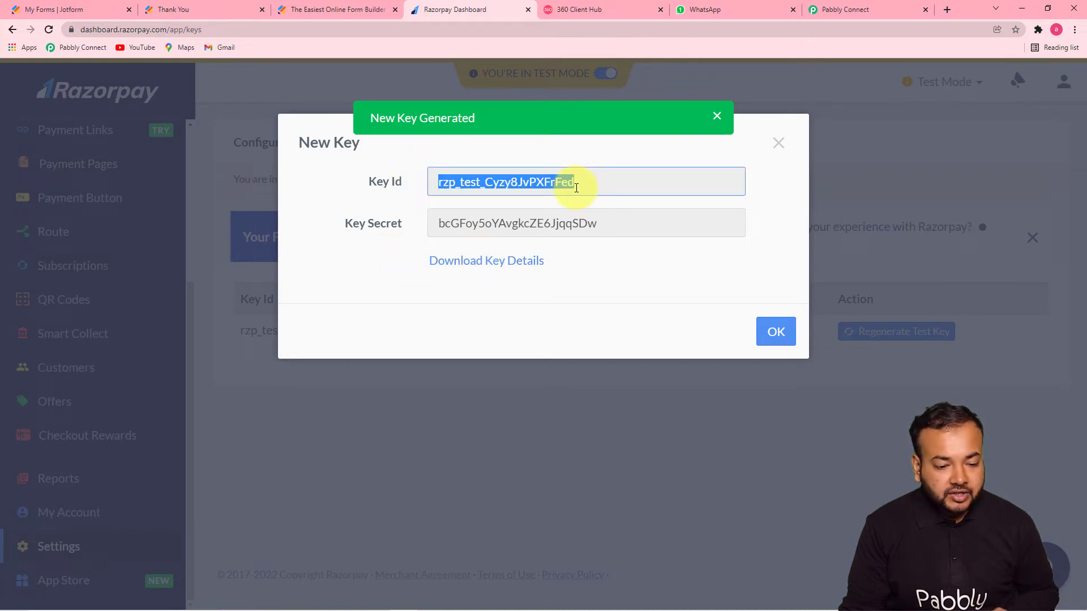
right_click(569, 186)
click(583, 192)
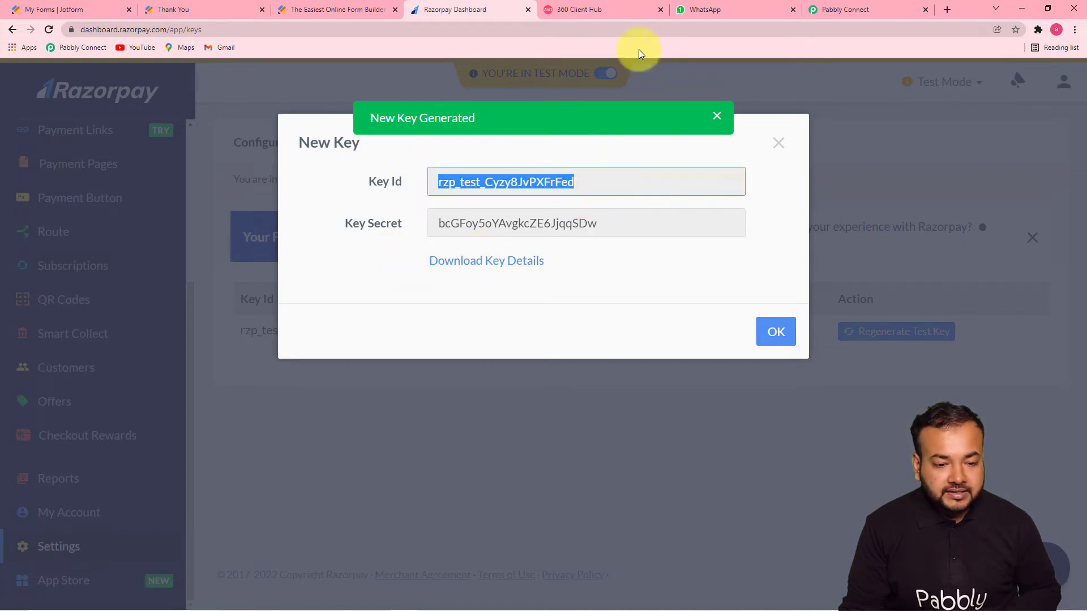
click(836, 15)
right_click(664, 266)
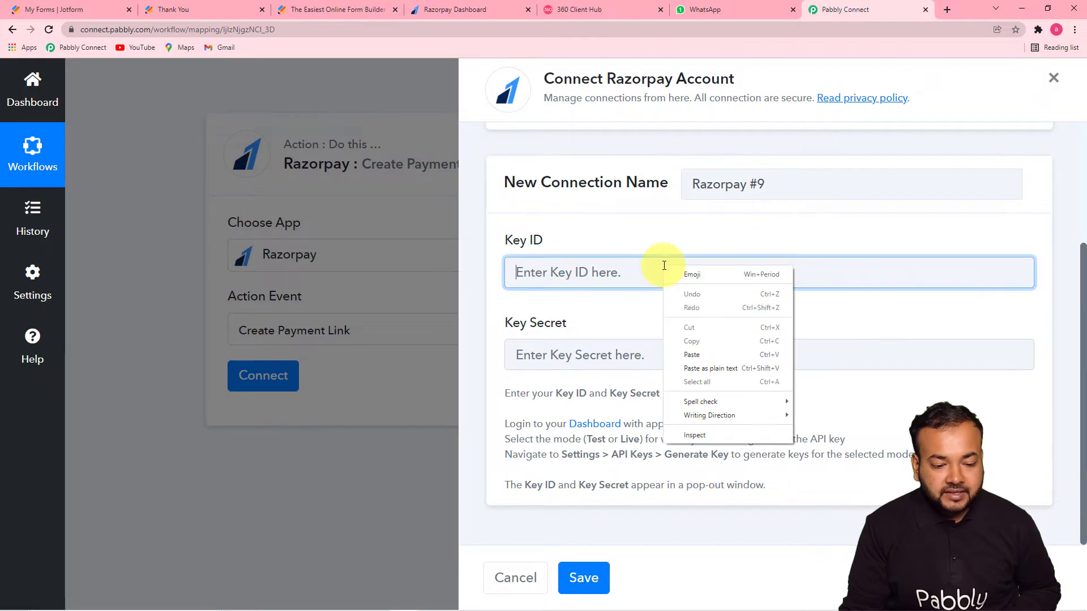
click(674, 352)
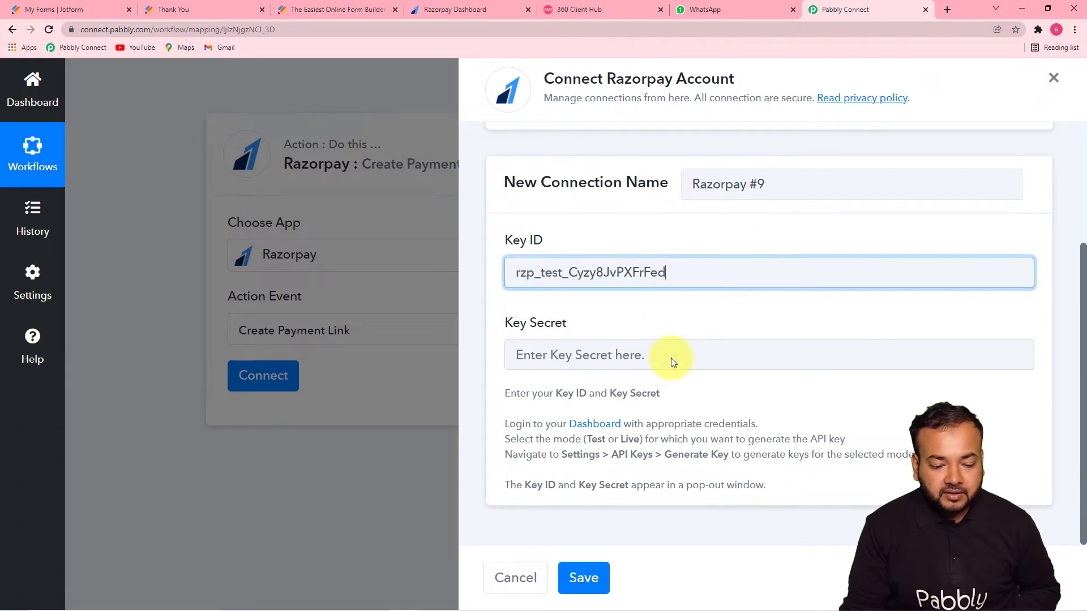
Copy the Key Secret from the Razorpay Dashboard, paste it into the new connection in Pabbly Connect, and save the connection
click(508, 10)
double_click(567, 227)
right_click(567, 227)
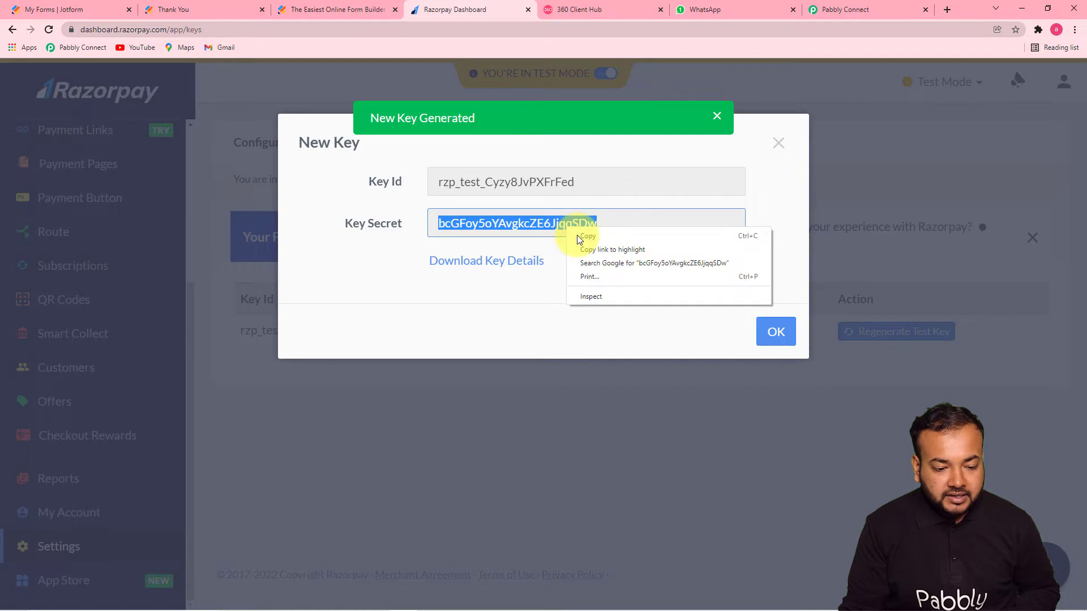
click(583, 237)
click(861, 12)
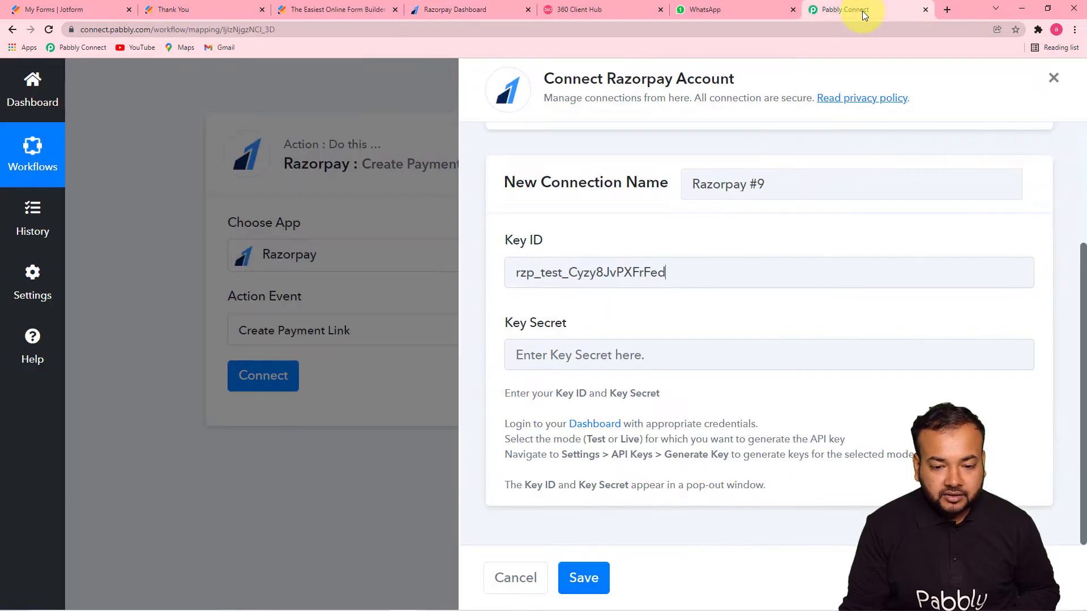
right_click(598, 349)
click(616, 472)
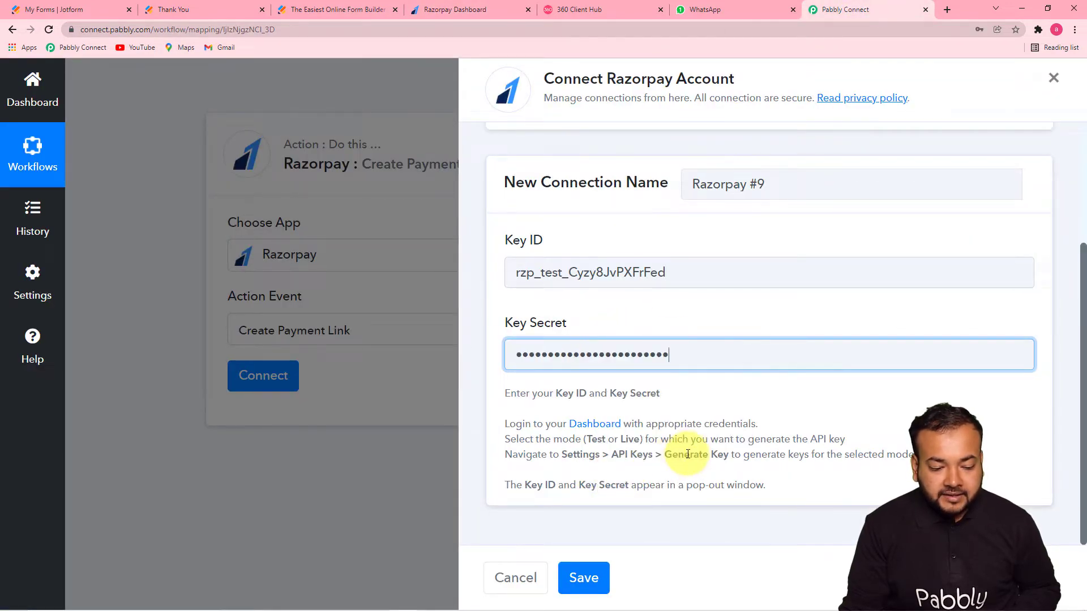
click(583, 577)
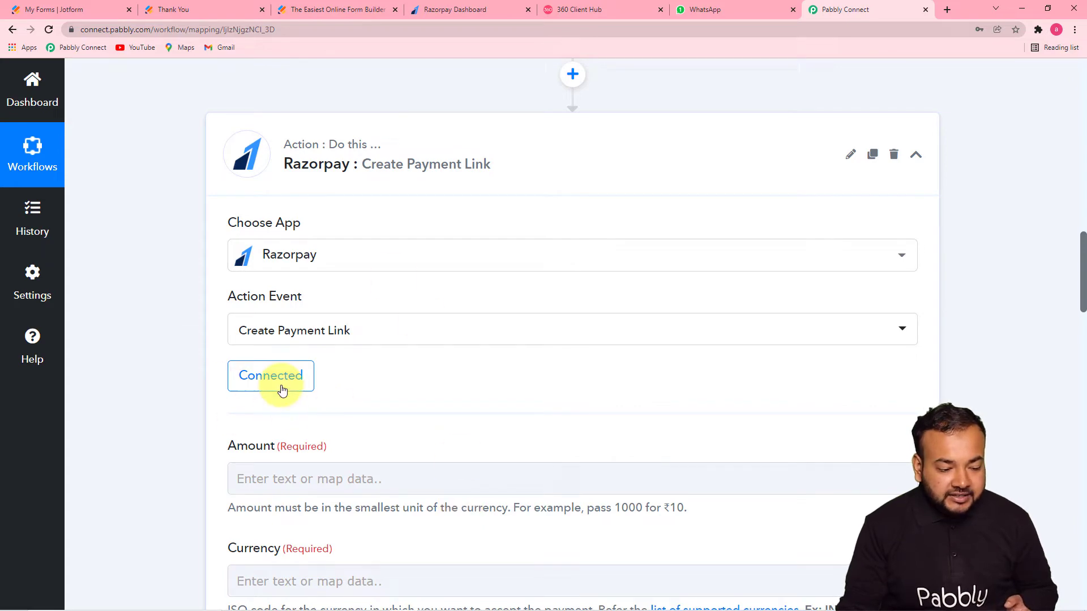
Set the payment link's Amount to 25000
scroll(170, 332, down, 8)
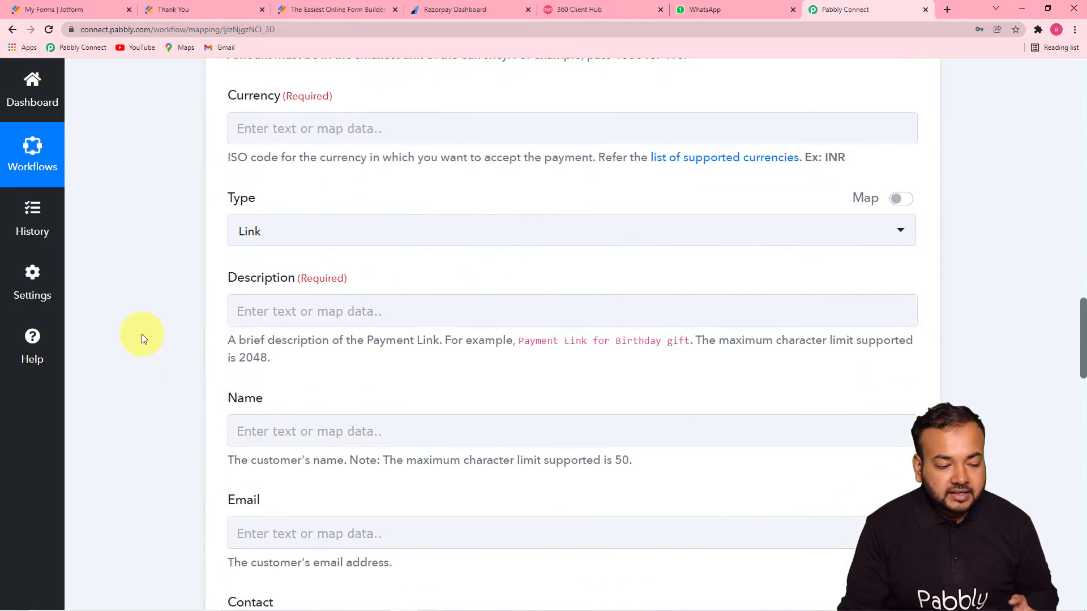
scroll(142, 338, up, 2)
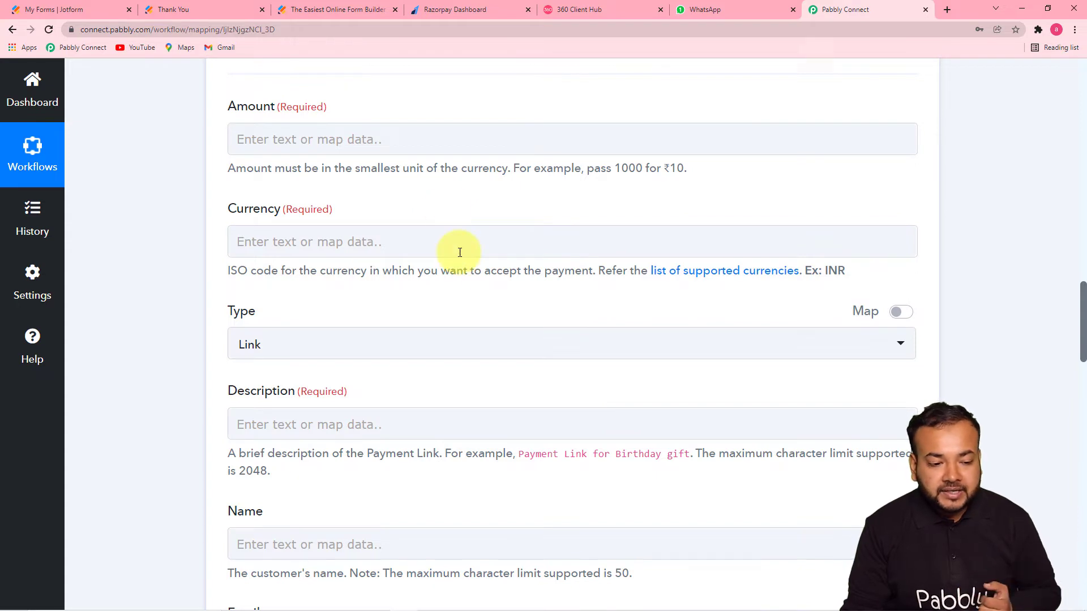
click(433, 153)
click(530, 194)
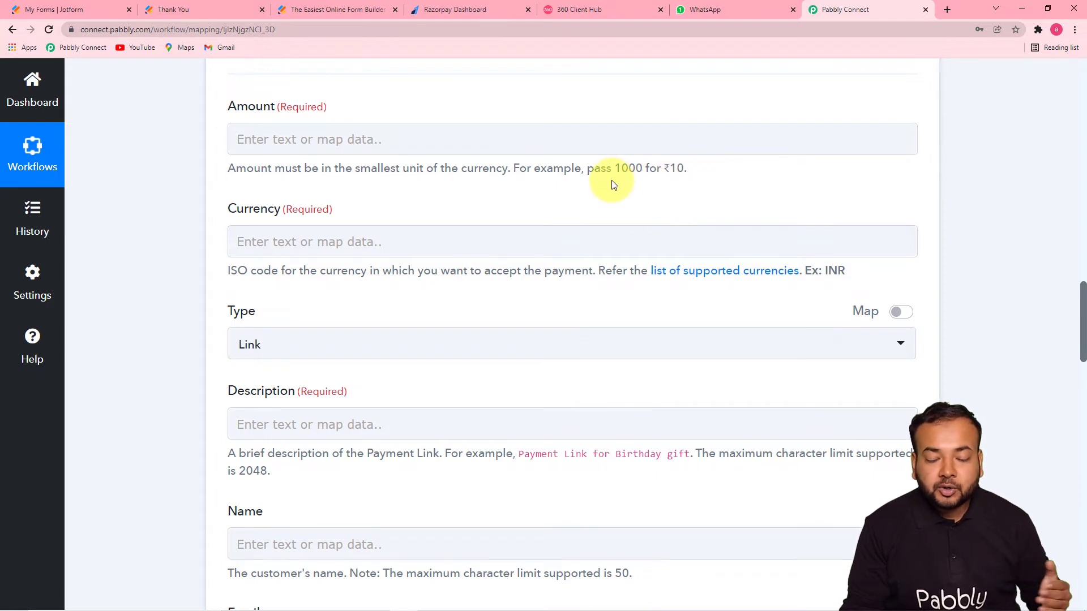
click(451, 143)
text(2)
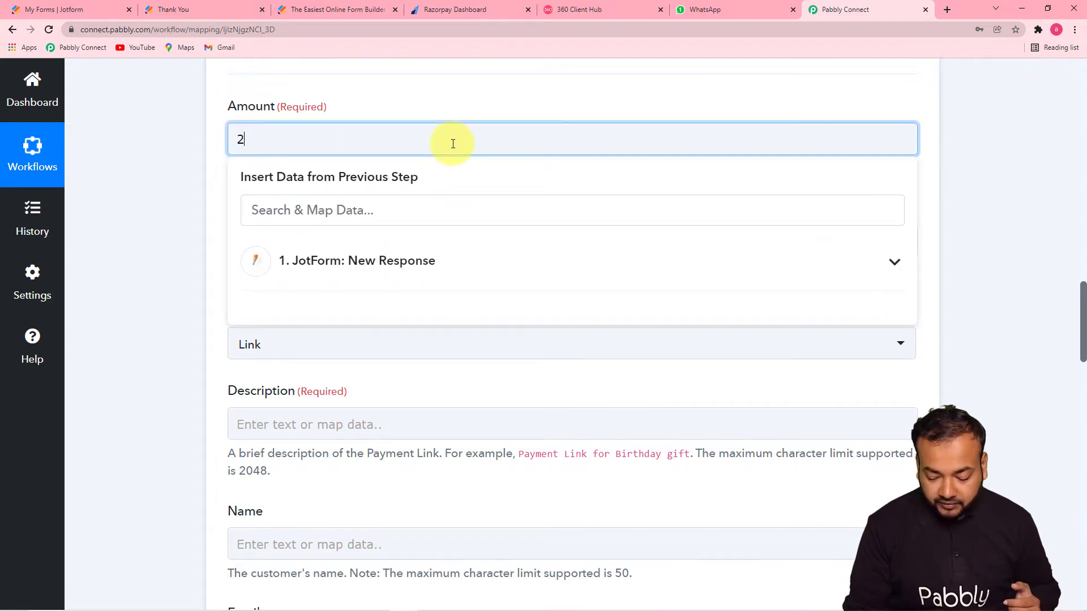
text(5000)
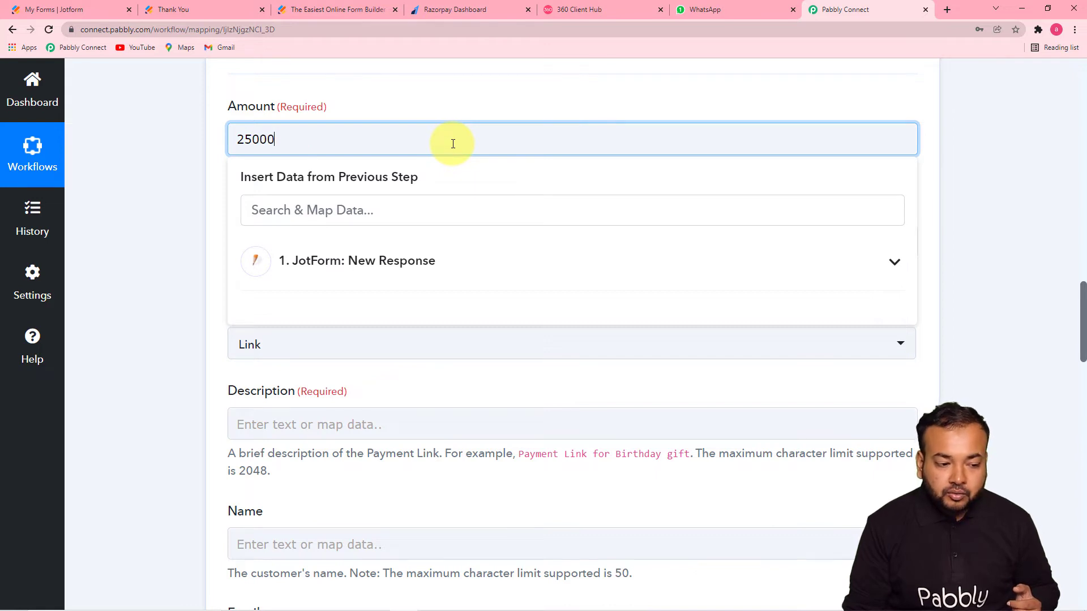
click(201, 160)
Set the payment link's Currency to INR
scroll(201, 159, down, 2)
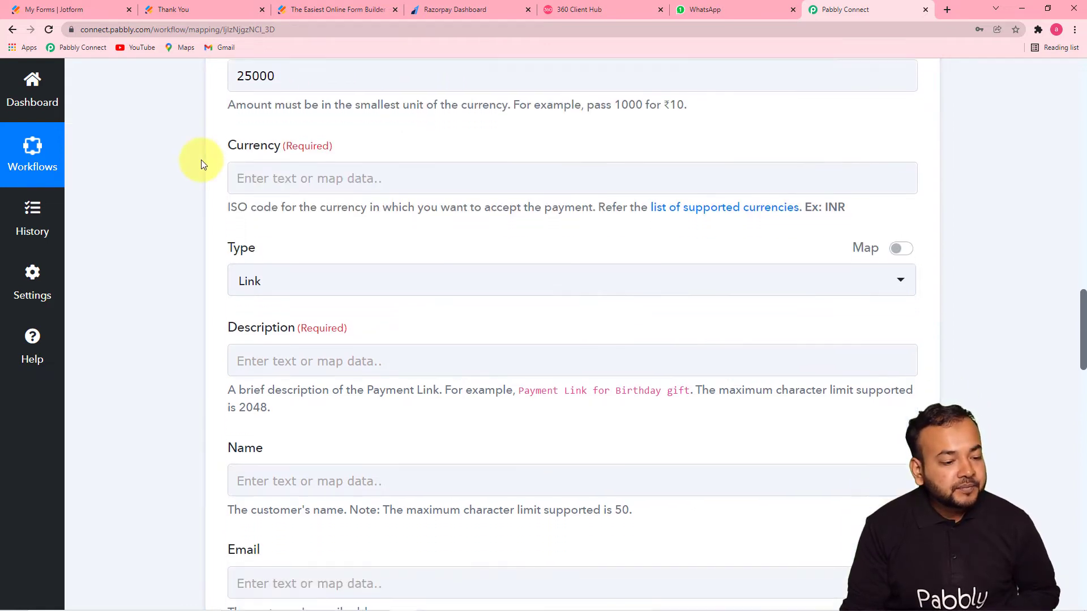
click(299, 127)
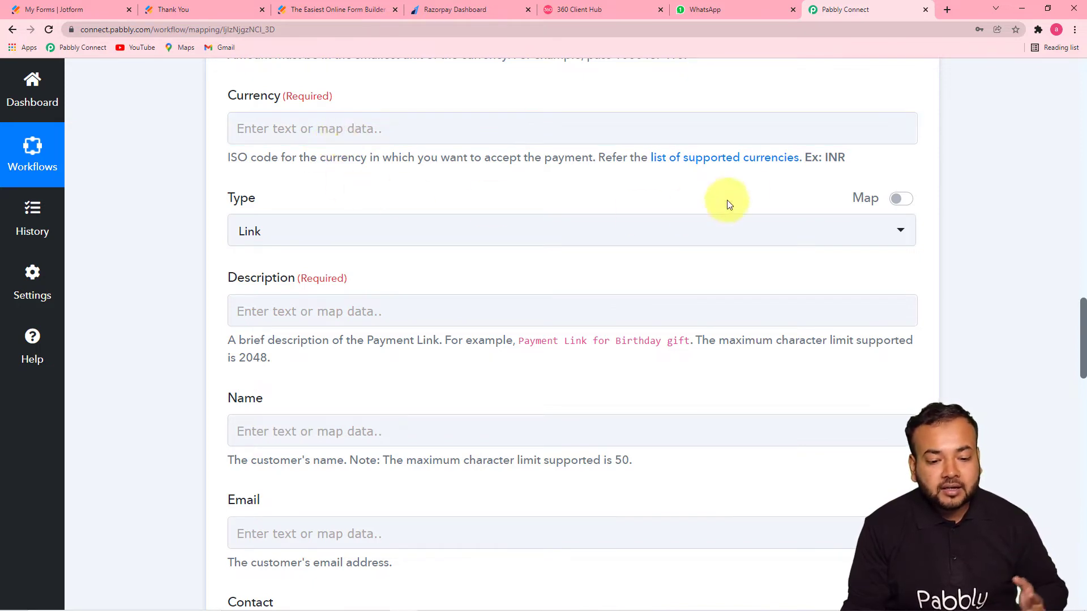
click(467, 134)
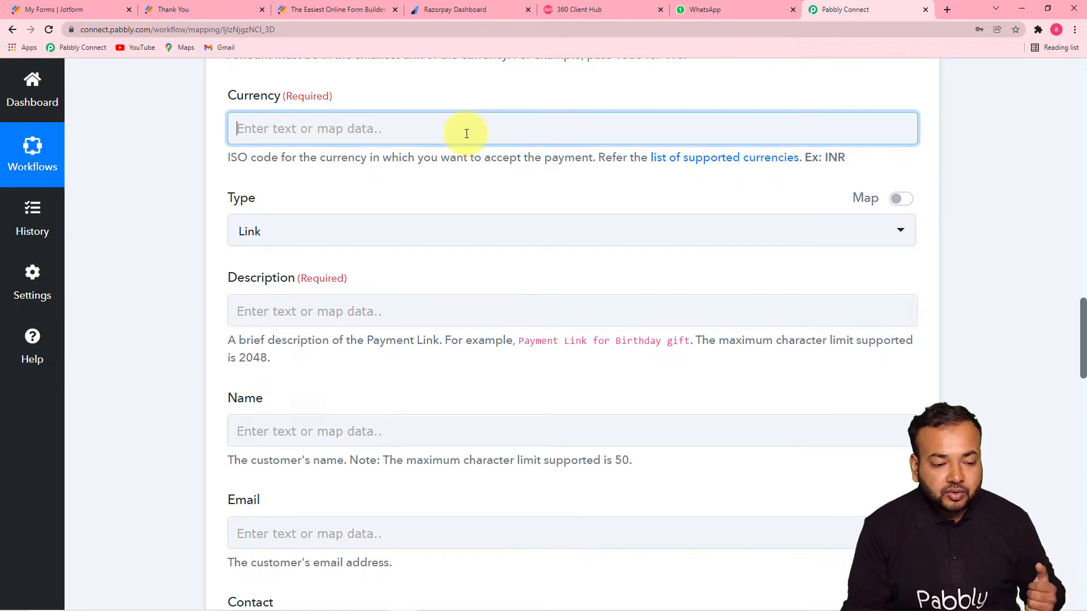
text(INR)
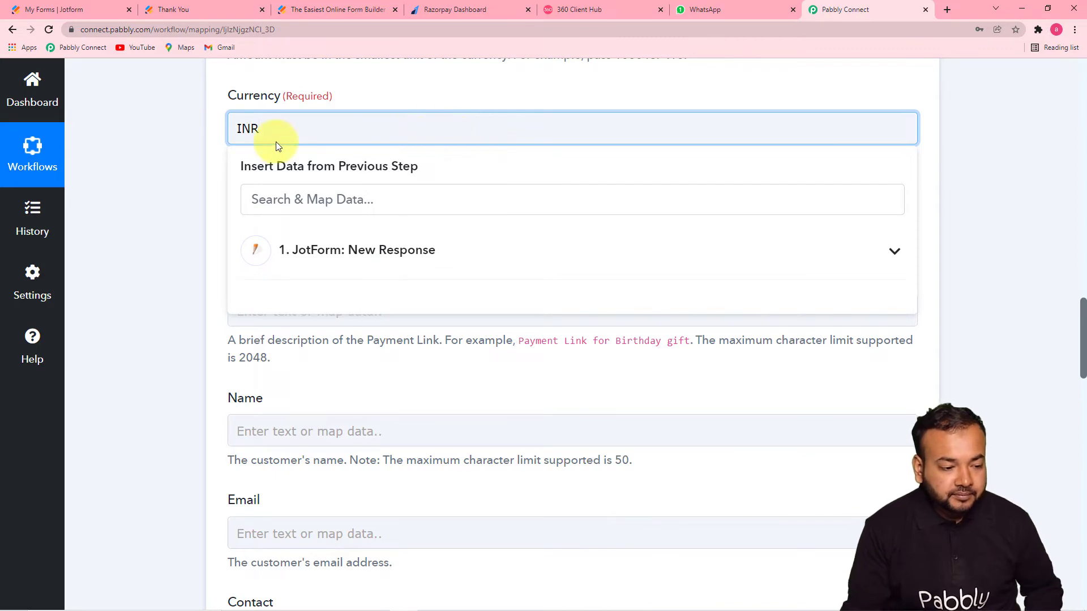
Choose Link as the payment link's Type
click(205, 158)
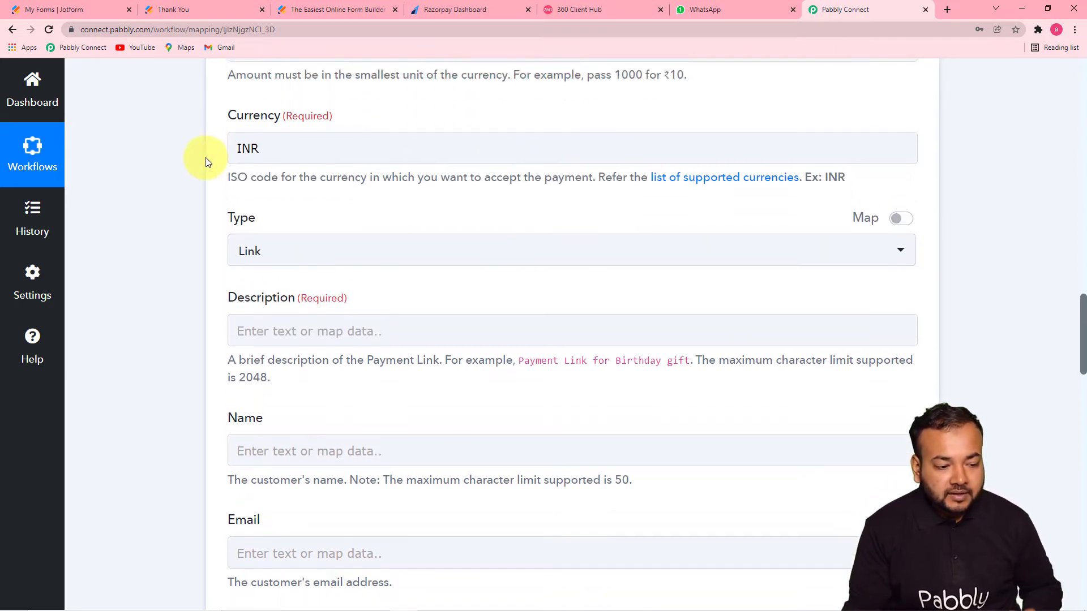
scroll(218, 165, down, 3)
scroll(217, 171, up, 1)
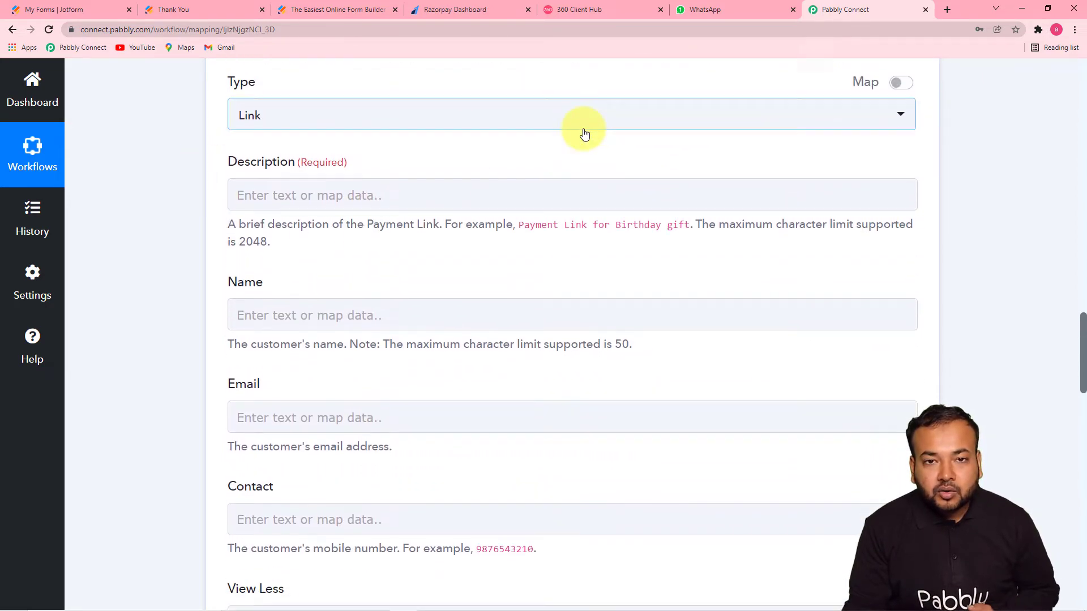
scroll(585, 133, down, 1)
scroll(792, 102, up, 3)
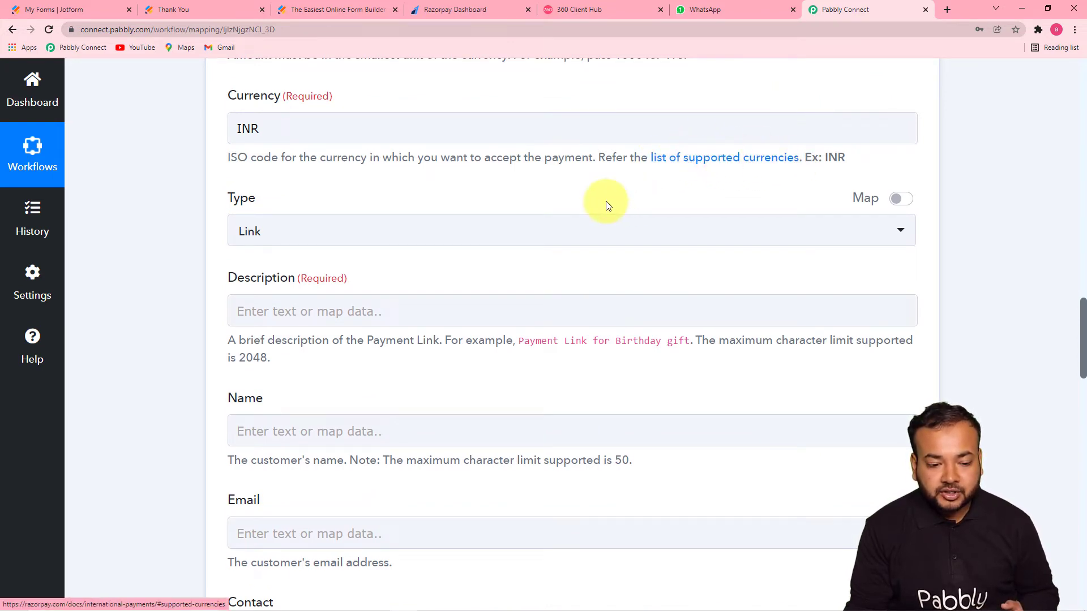
scroll(433, 169, down, 1)
scroll(407, 192, down, 2)
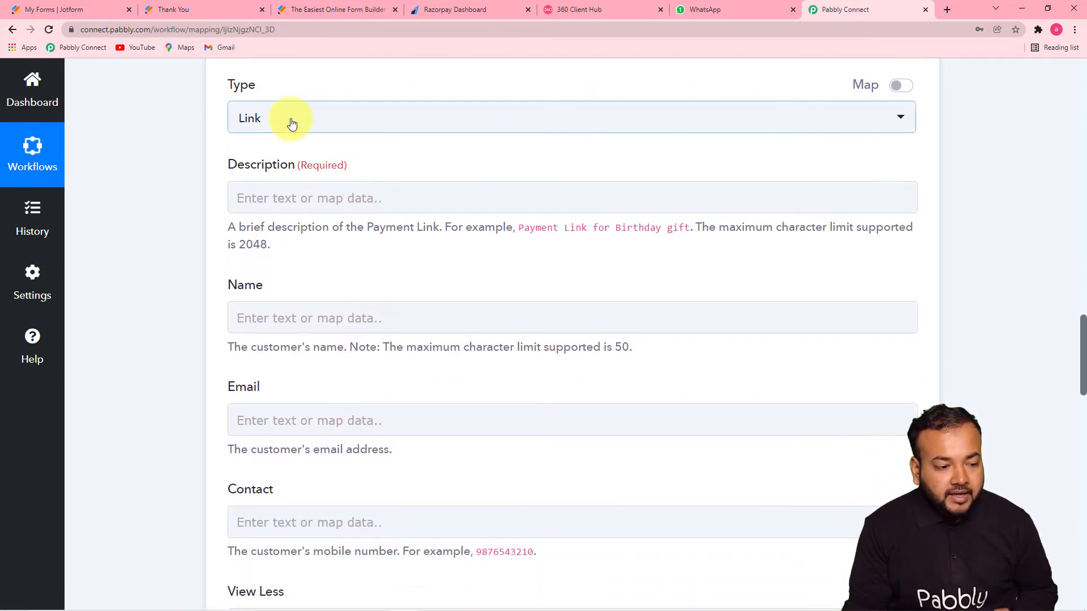
click(306, 123)
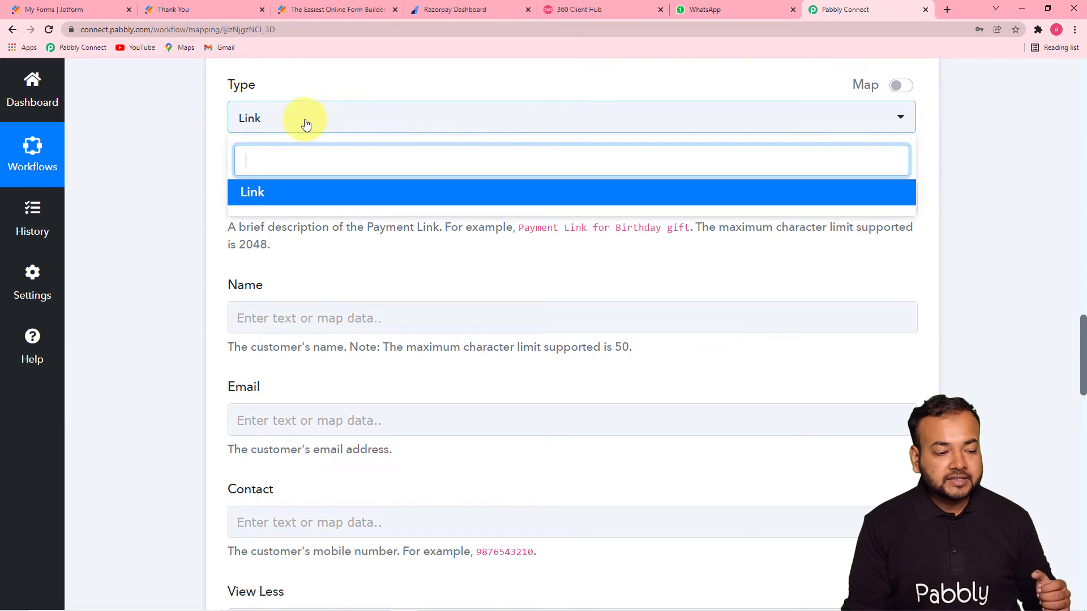
click(262, 192)
click(191, 147)
Enter "Payment Link for The Conference on Stock Market." as the payment link's Description
scroll(294, 153, down, 2)
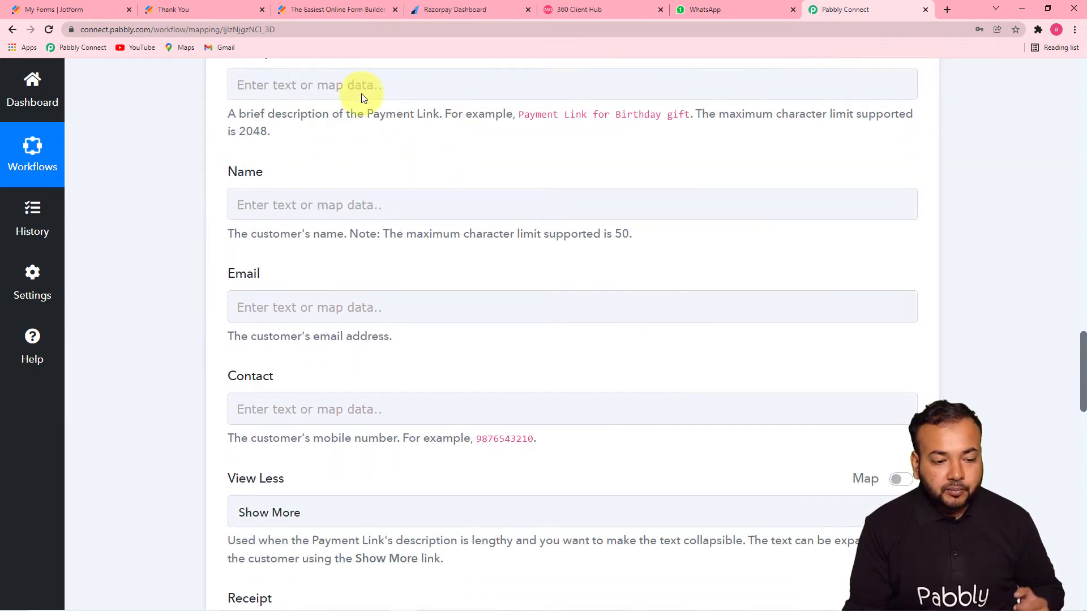
click(433, 96)
click(462, 88)
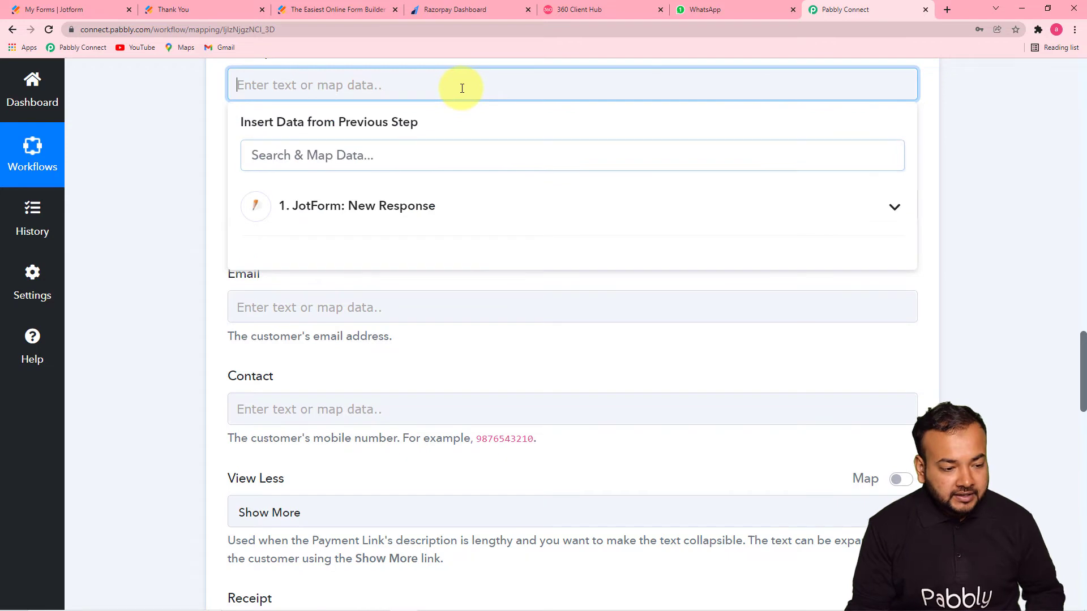
text(P)
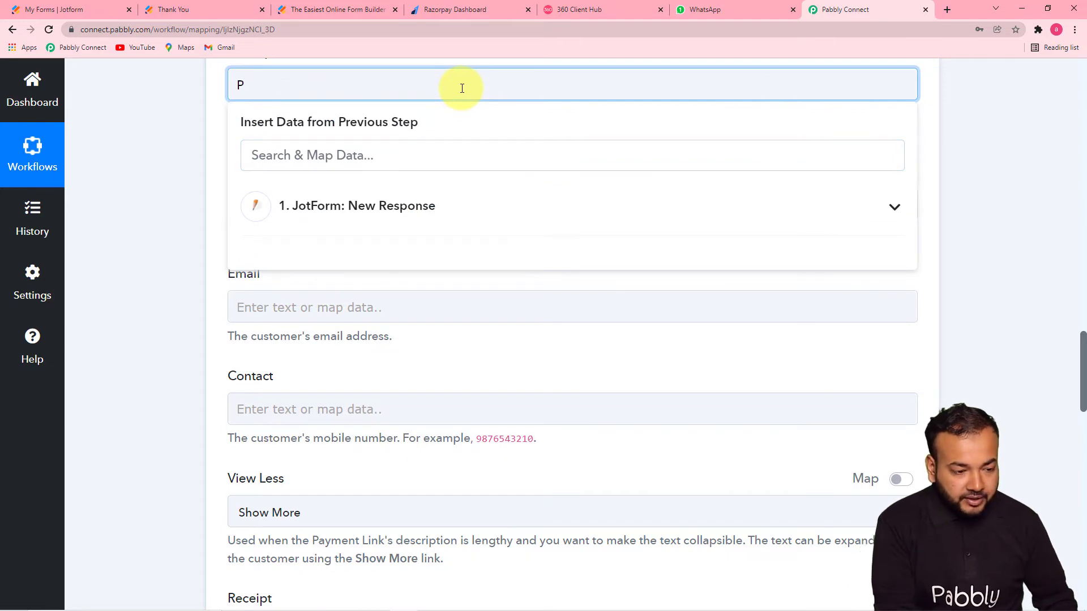
text(ayment)
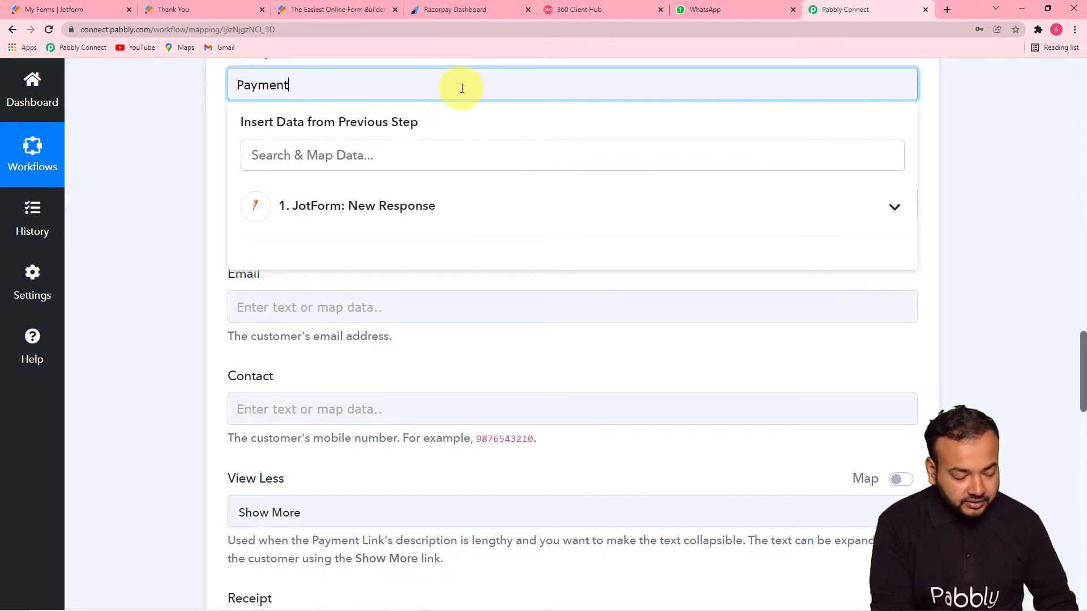
text( Link)
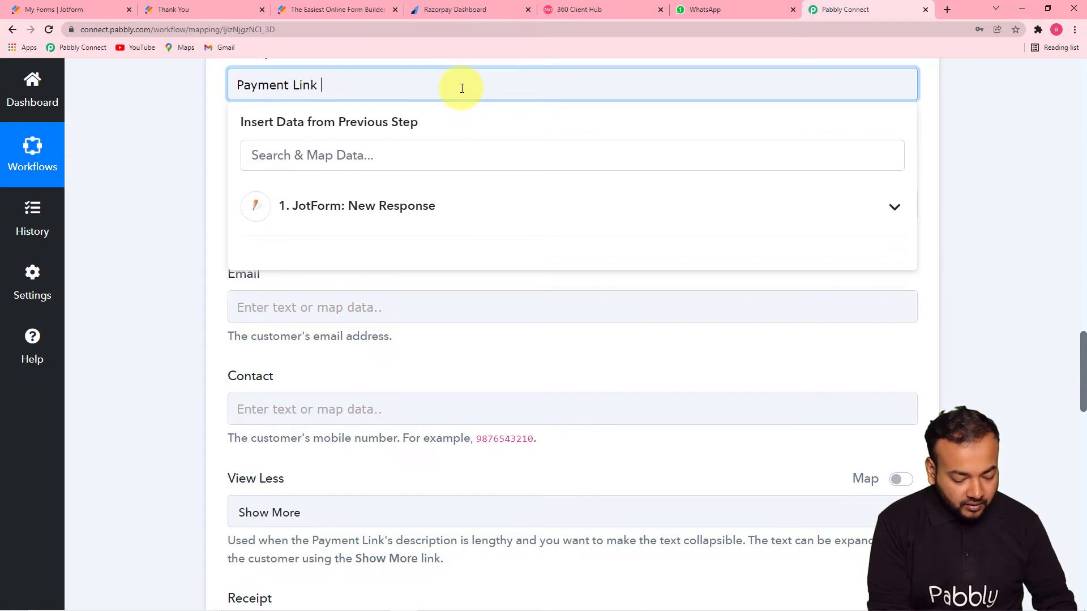
text( for )
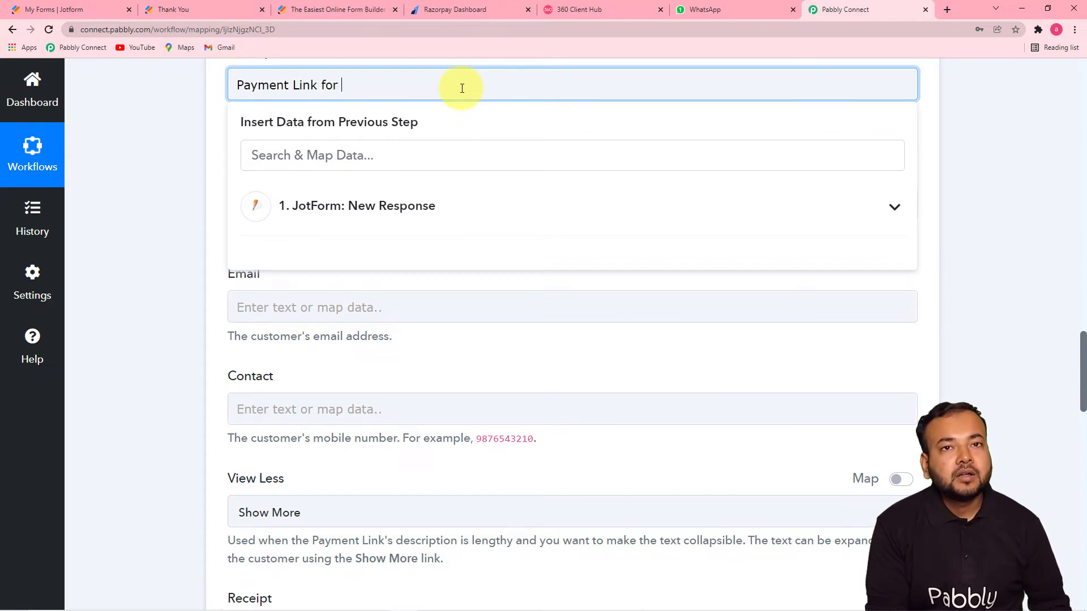
text(The )
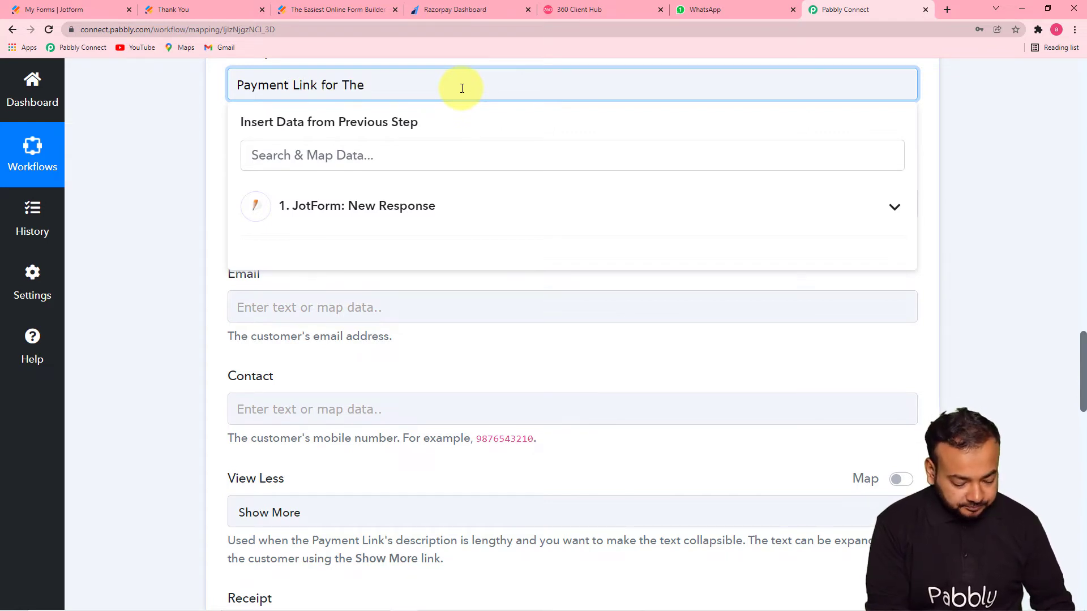
text(Confere)
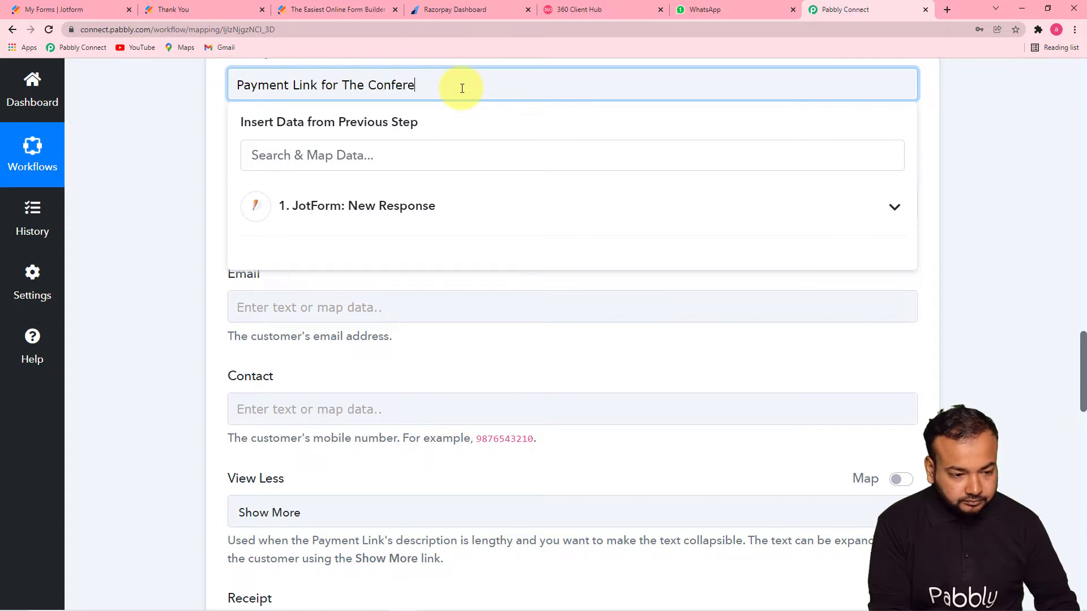
text(nce)
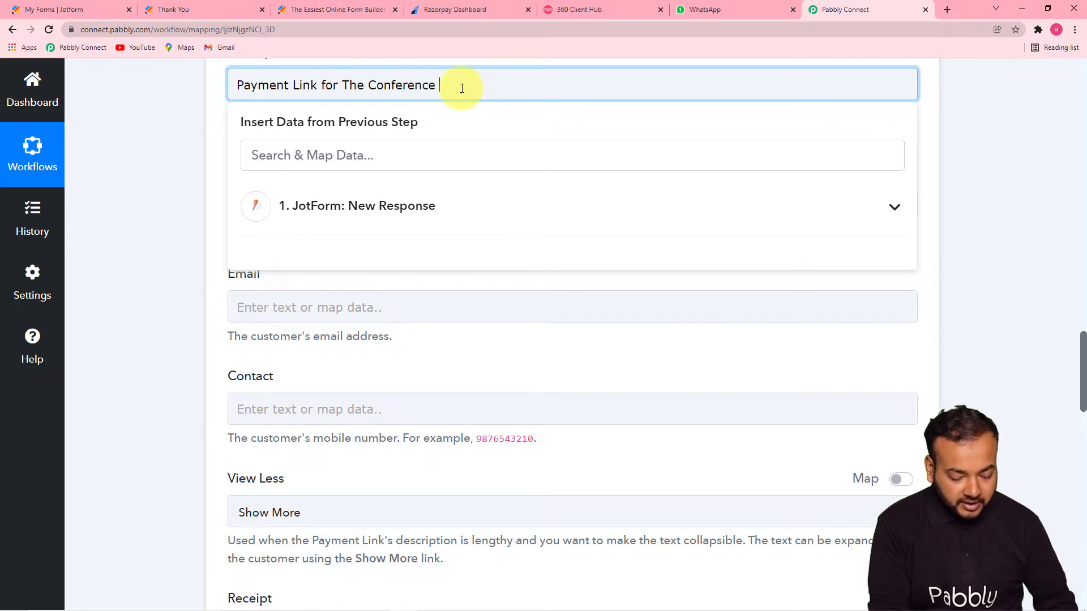
text( on D)
key(BackSpace)
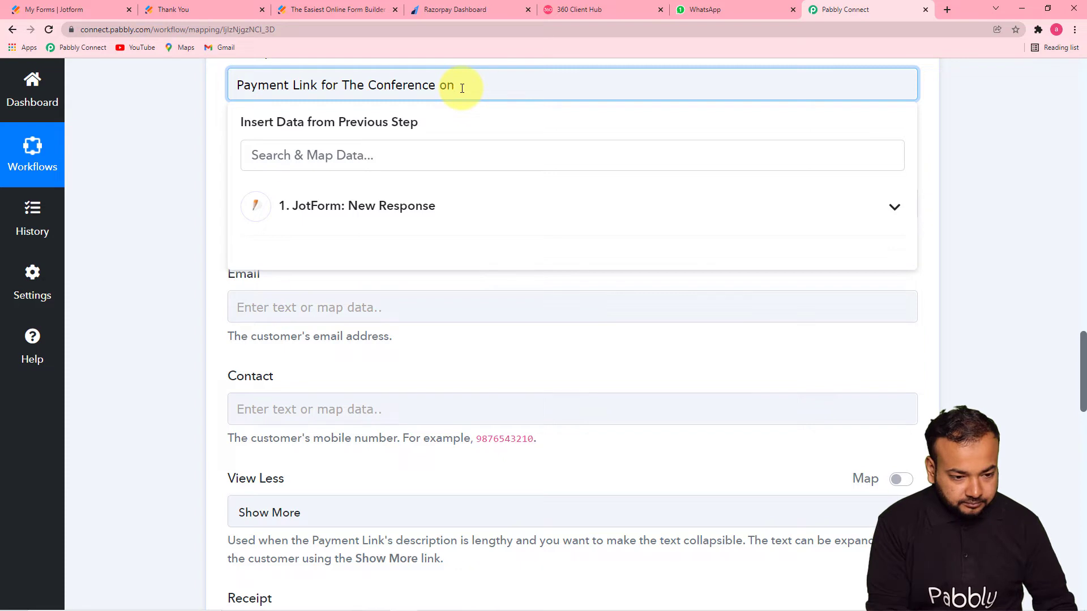
text(Stock )
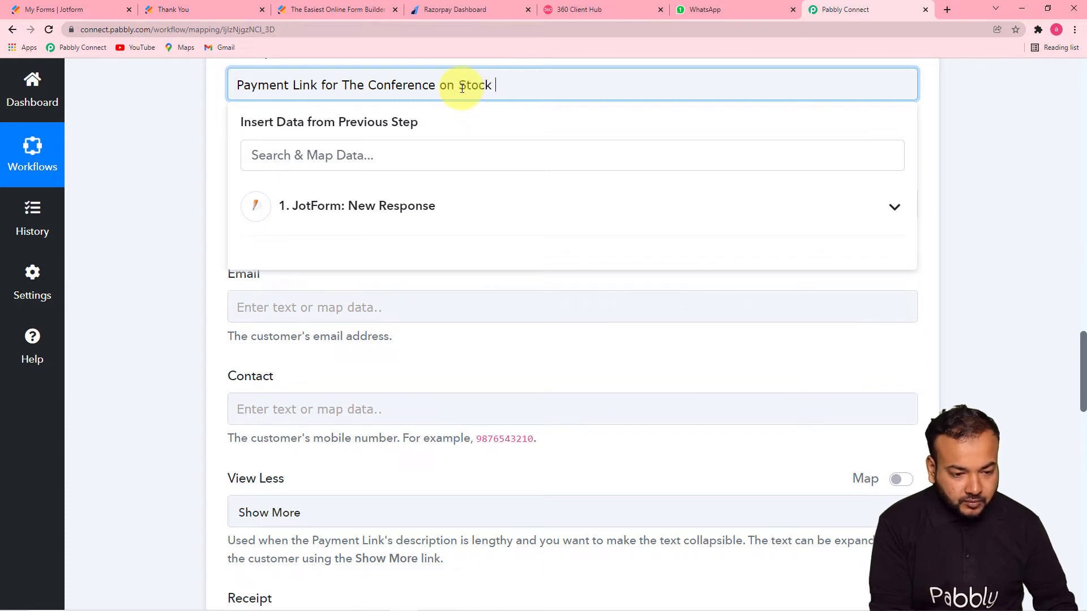
text(<Ma)
key(BackSpace)
key(BackSpace)
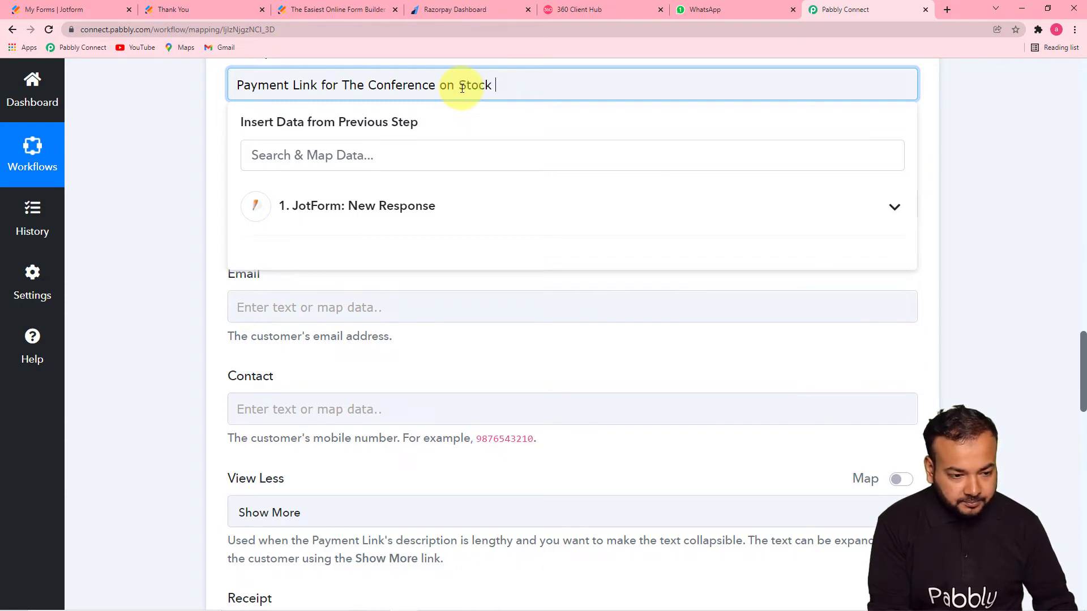
text(Mar)
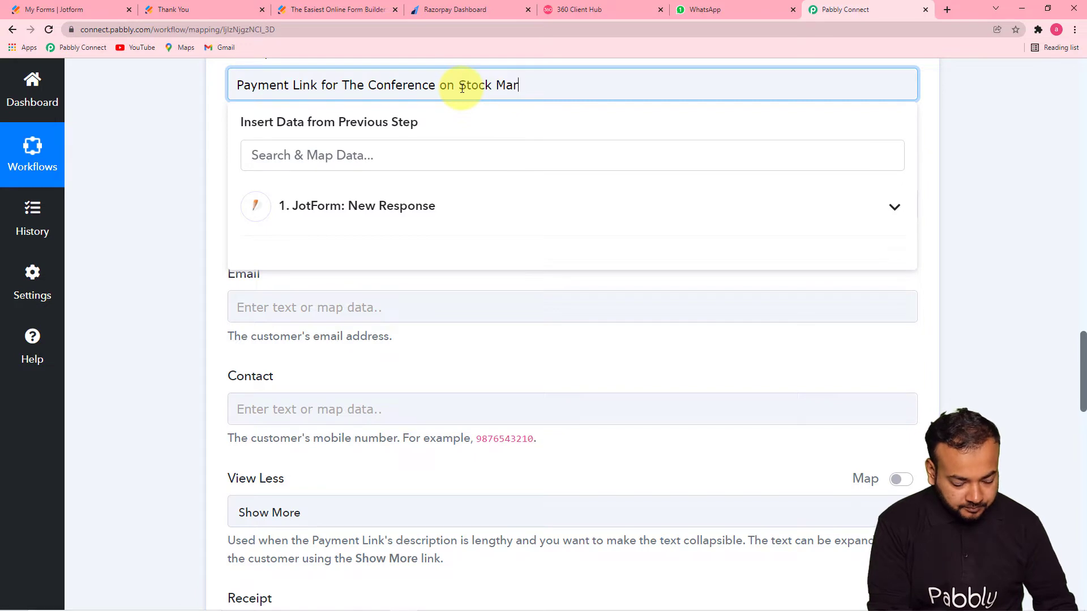
text(ket.)
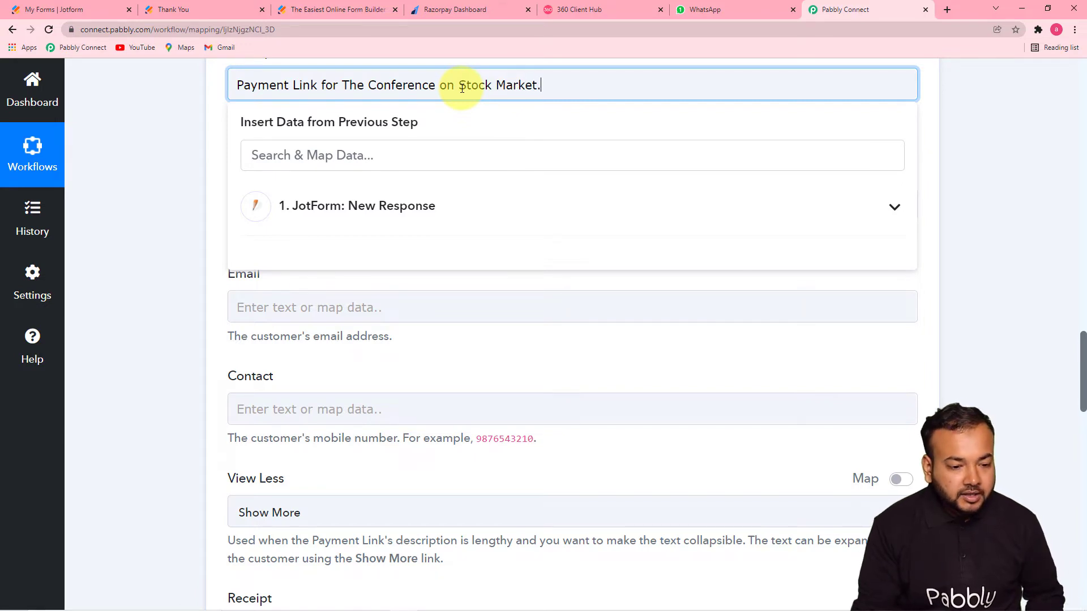
click(209, 136)
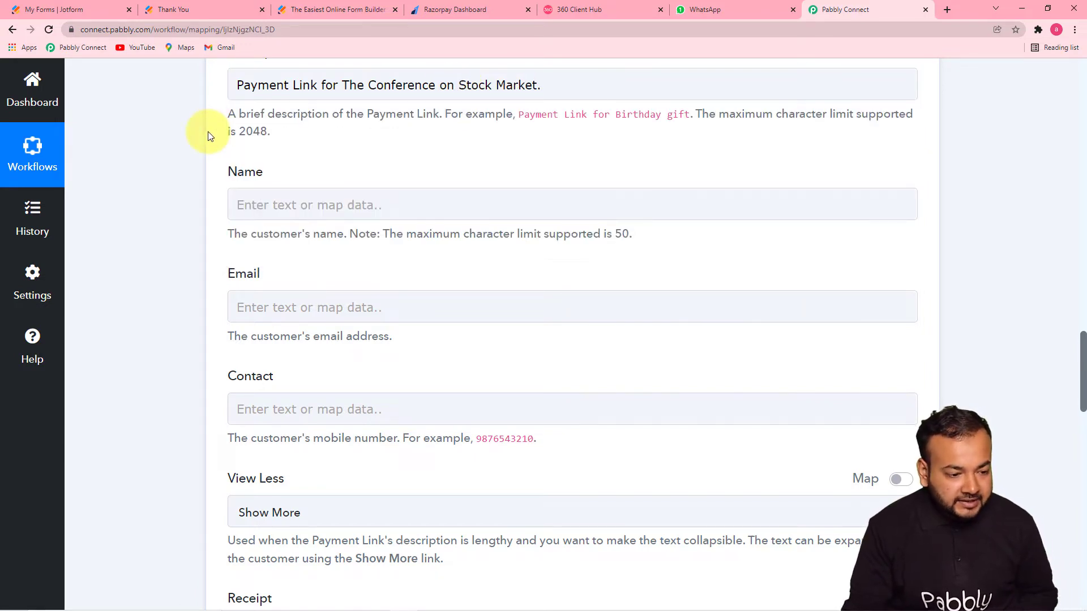
Review the payment link's customer fields and the matching name, WhatsApp number and email entries in the captured JotForm response
scroll(208, 136, down, 2)
click(292, 95)
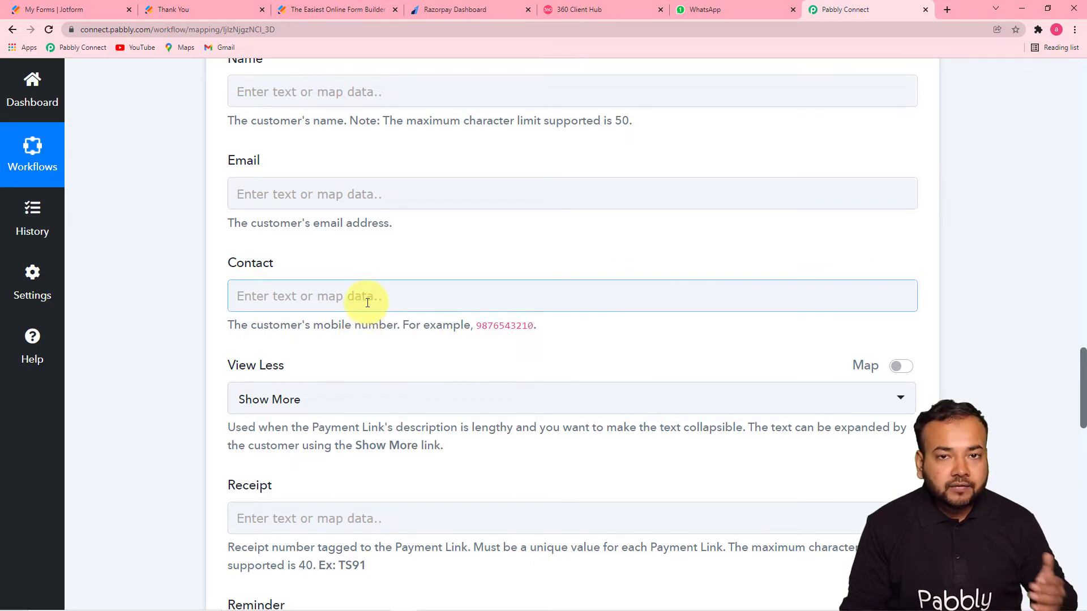
scroll(194, 209, down, 1)
scroll(193, 210, up, 4)
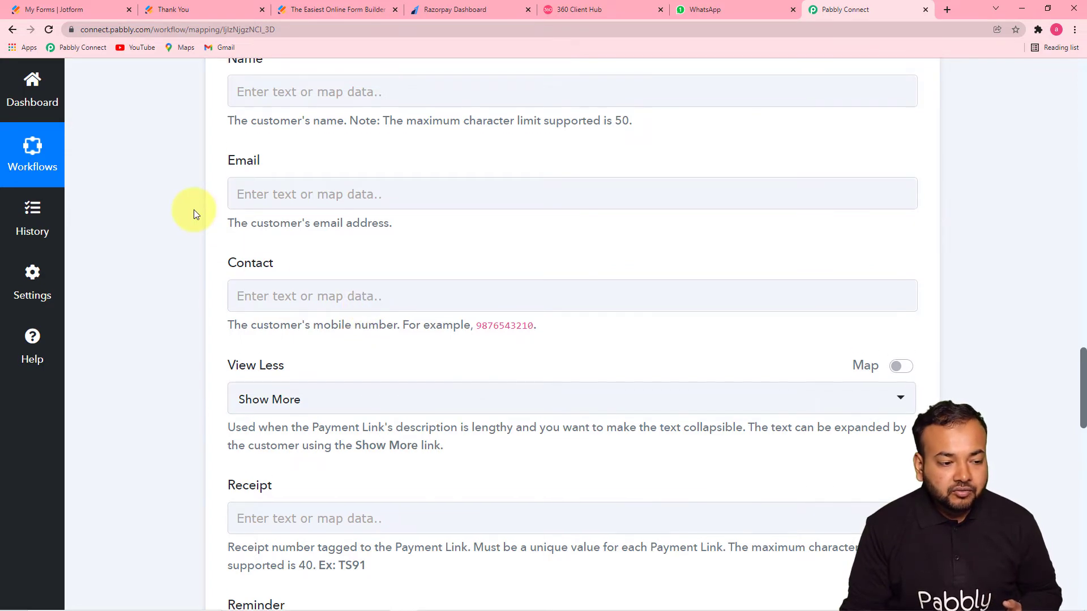
scroll(193, 209, up, 15)
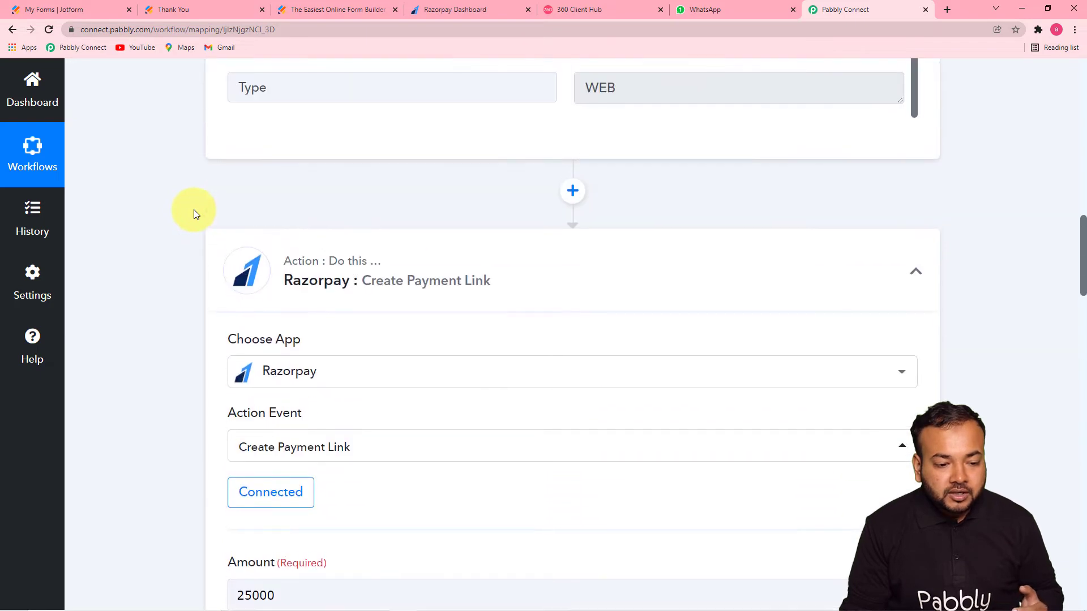
scroll(194, 209, up, 3)
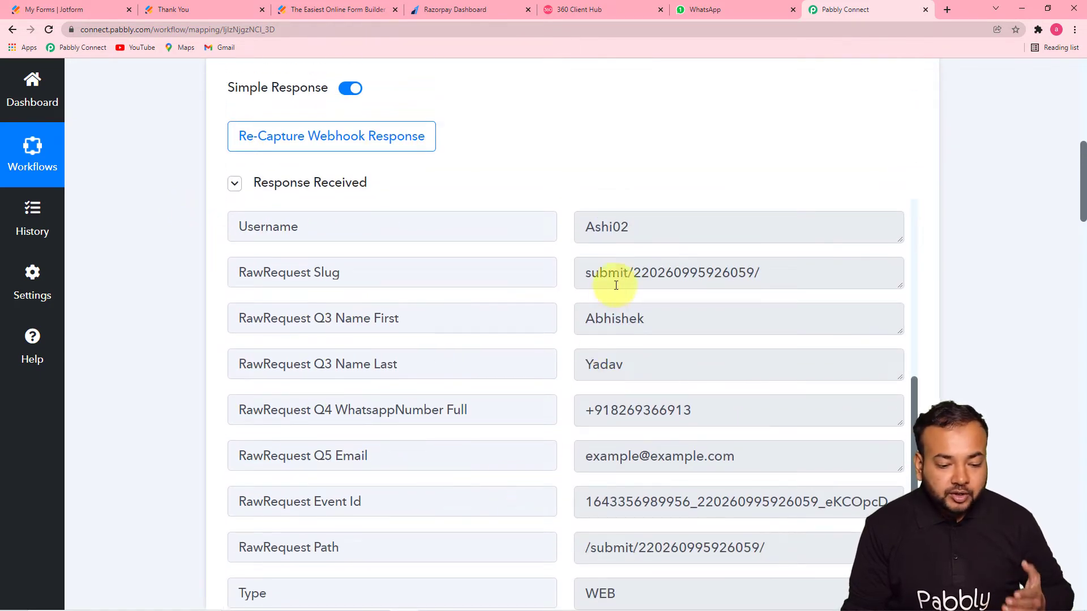
scroll(189, 362, down, 7)
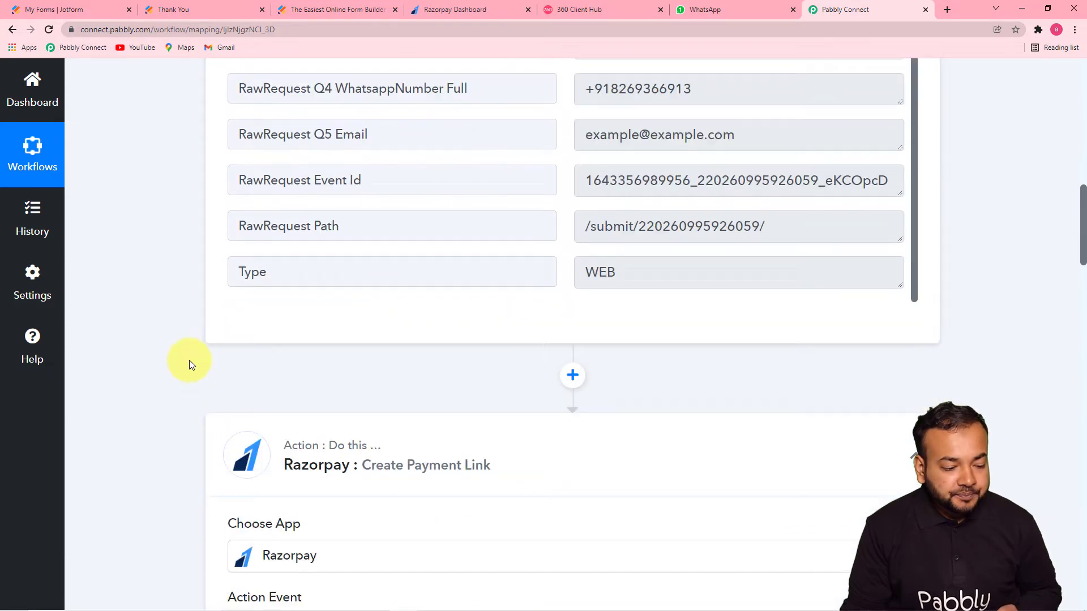
scroll(189, 360, down, 10)
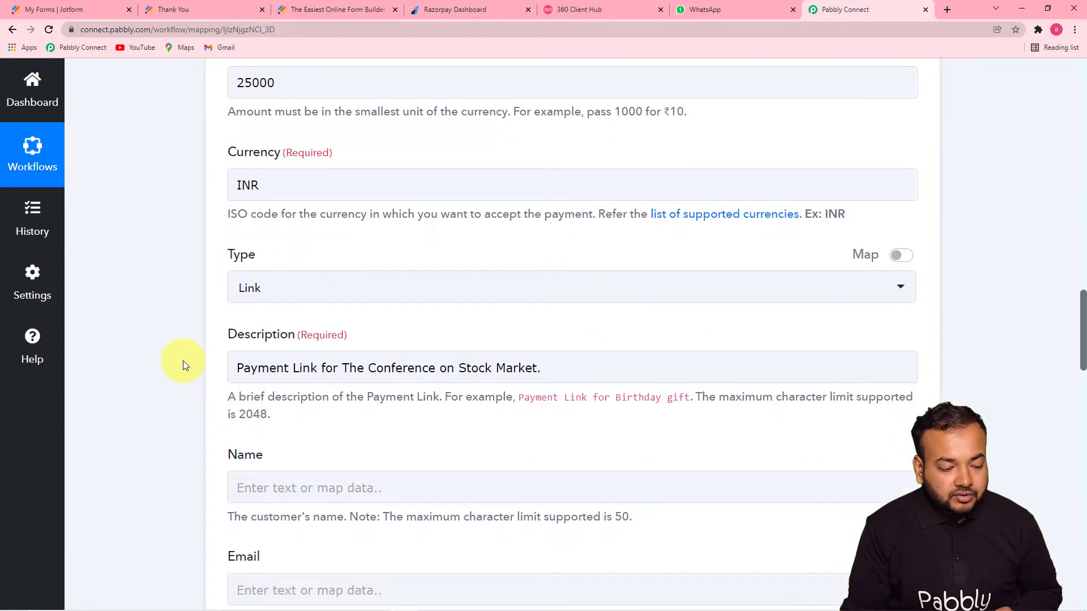
scroll(181, 361, down, 4)
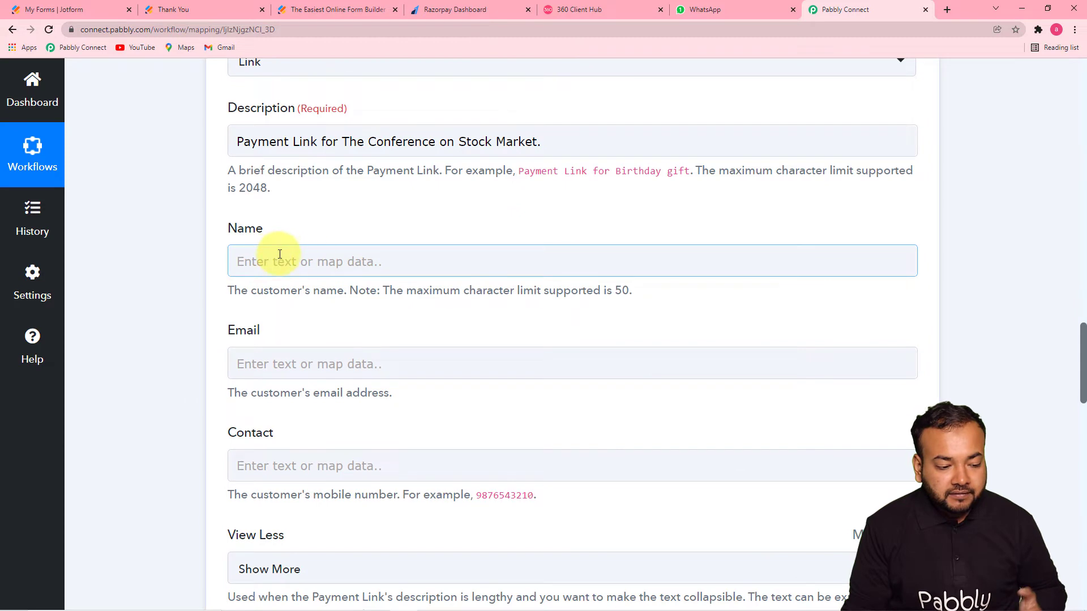
Map the customer's Name to RawRequest Q3 Name First and RawRequest Q3 Name Last from the JotForm response
click(337, 261)
scroll(372, 364, down, 1)
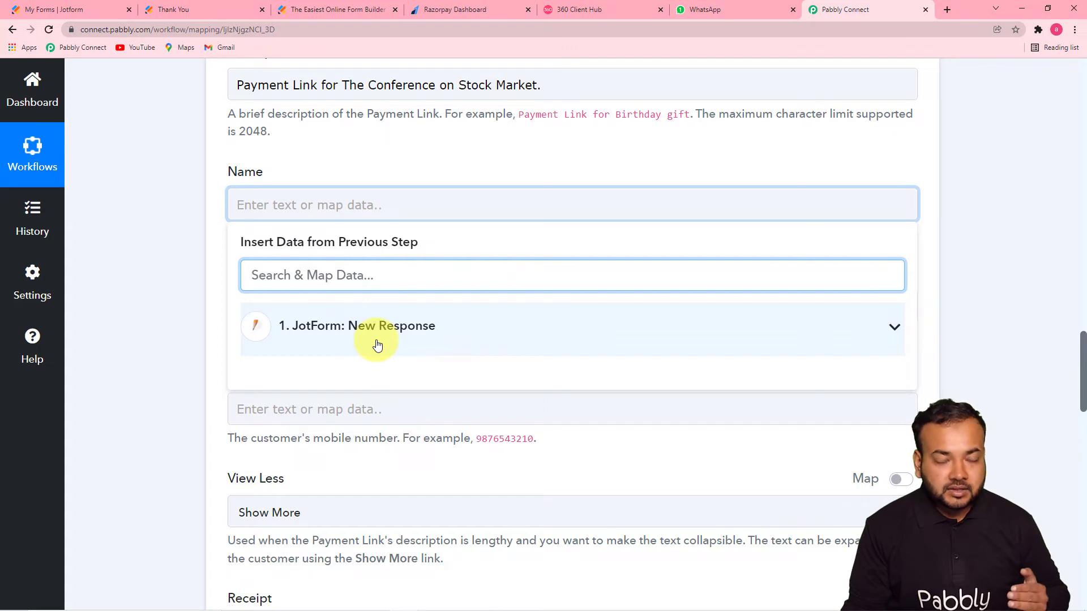
click(340, 334)
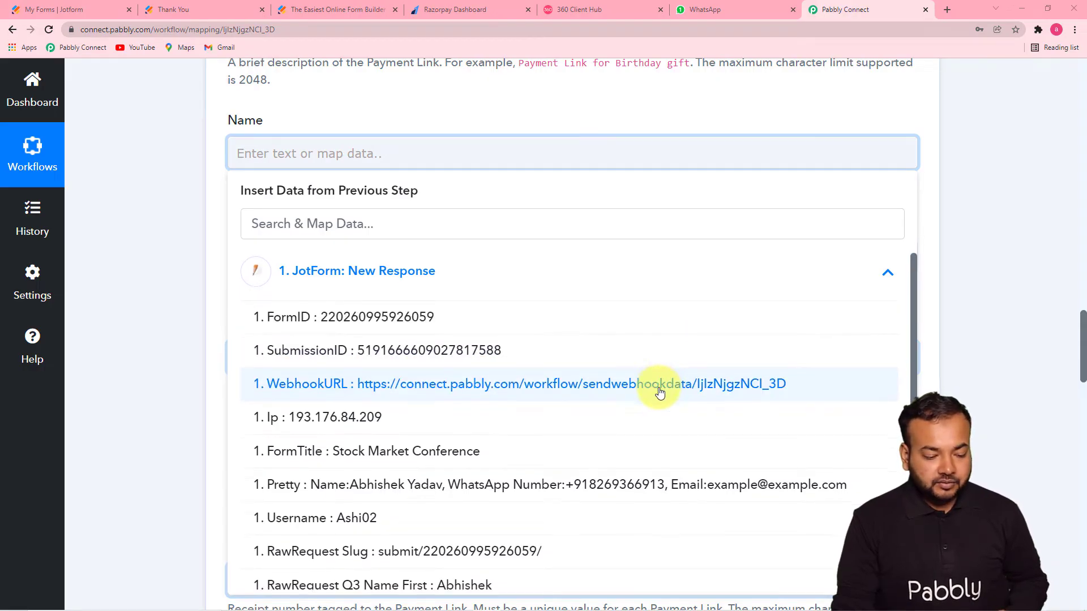
scroll(660, 391, down, 4)
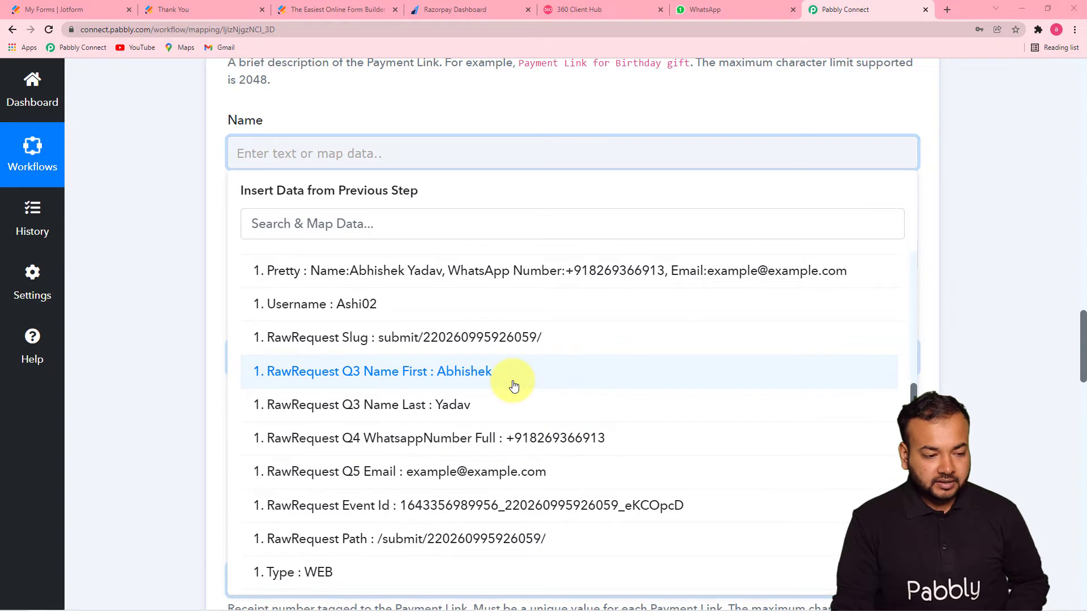
click(514, 385)
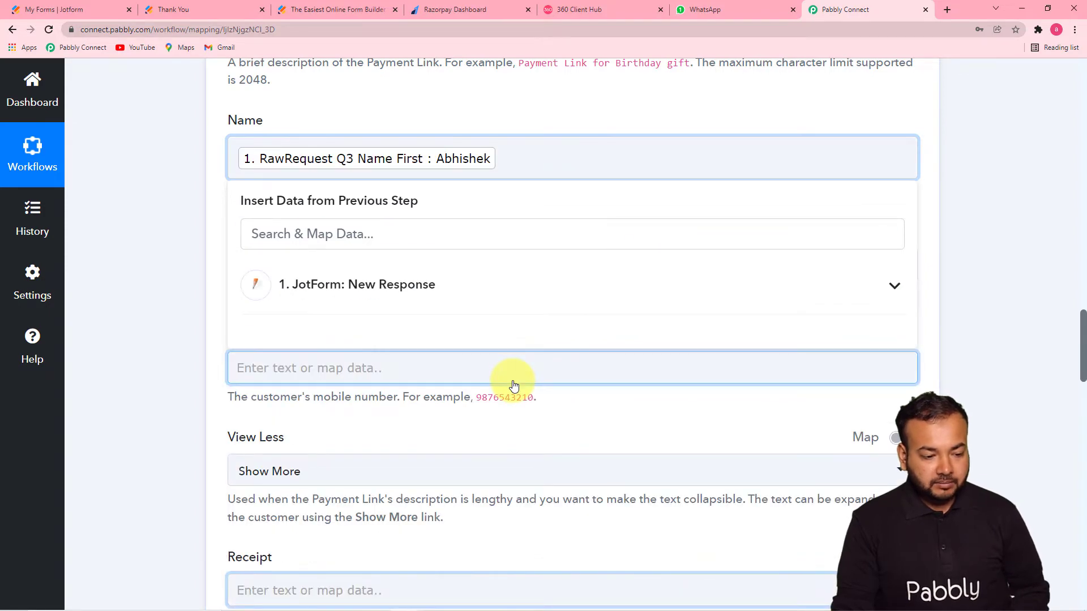
click(483, 291)
scroll(444, 482, down, 1)
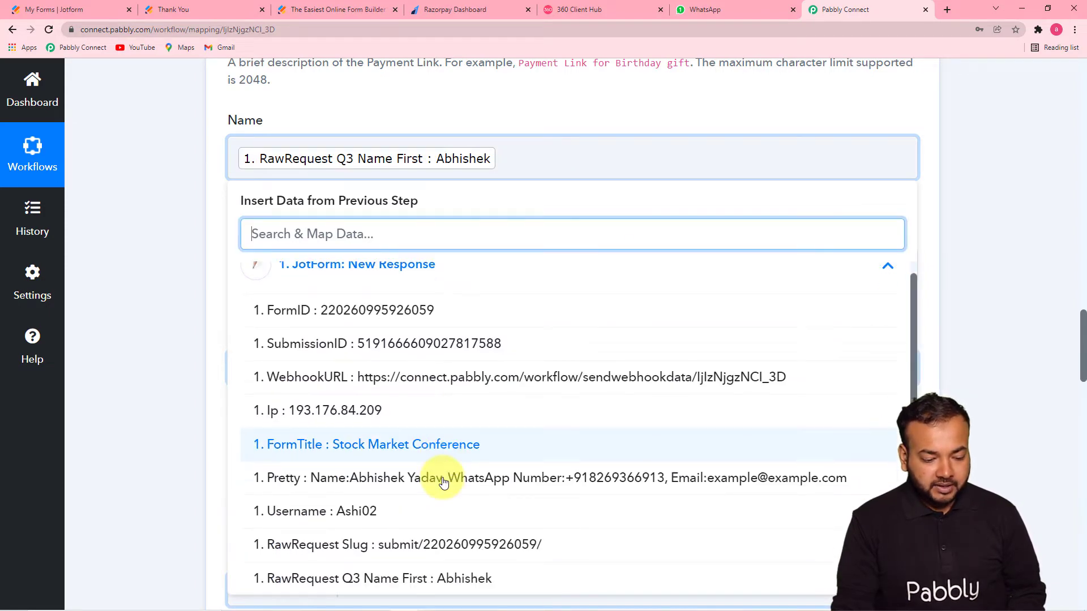
scroll(444, 483, up, 1)
scroll(444, 503, down, 1)
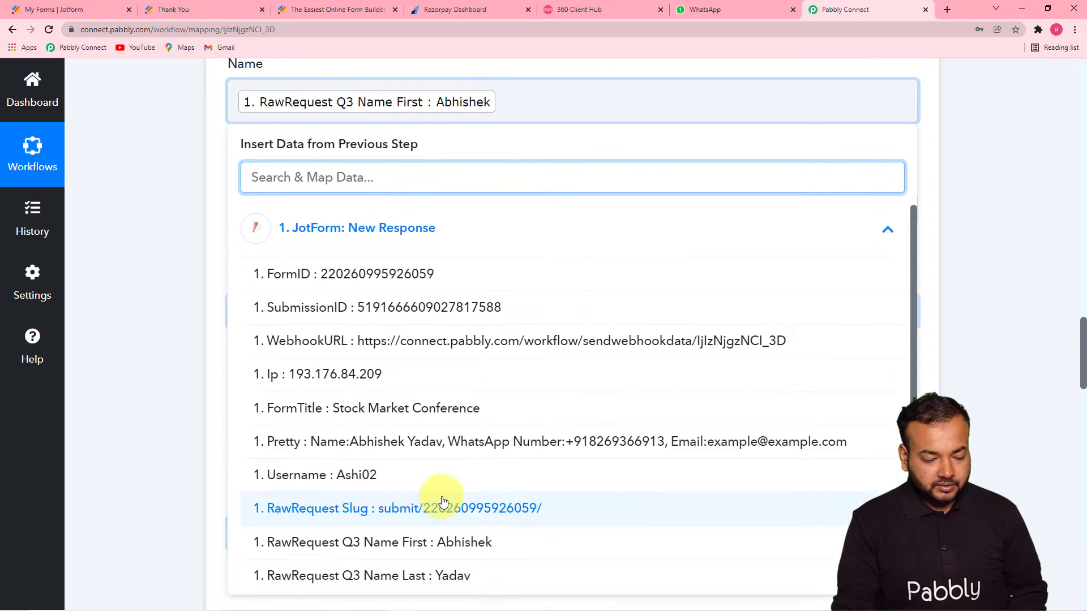
scroll(443, 502, down, 2)
click(461, 462)
click(189, 313)
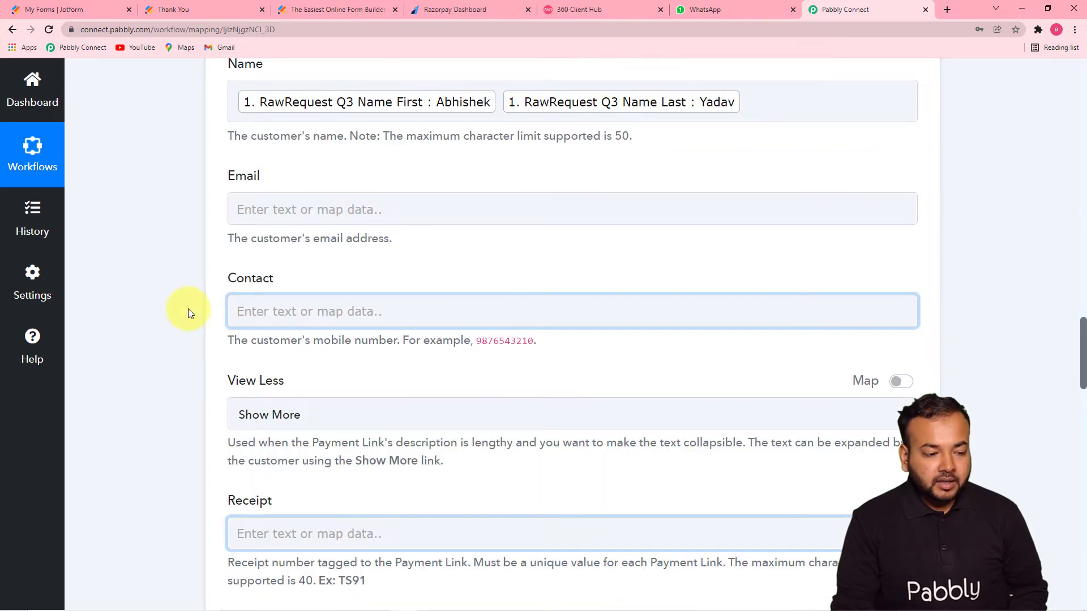
Map the customer's Email to RawRequest Q5 Email from the JotForm response
click(469, 212)
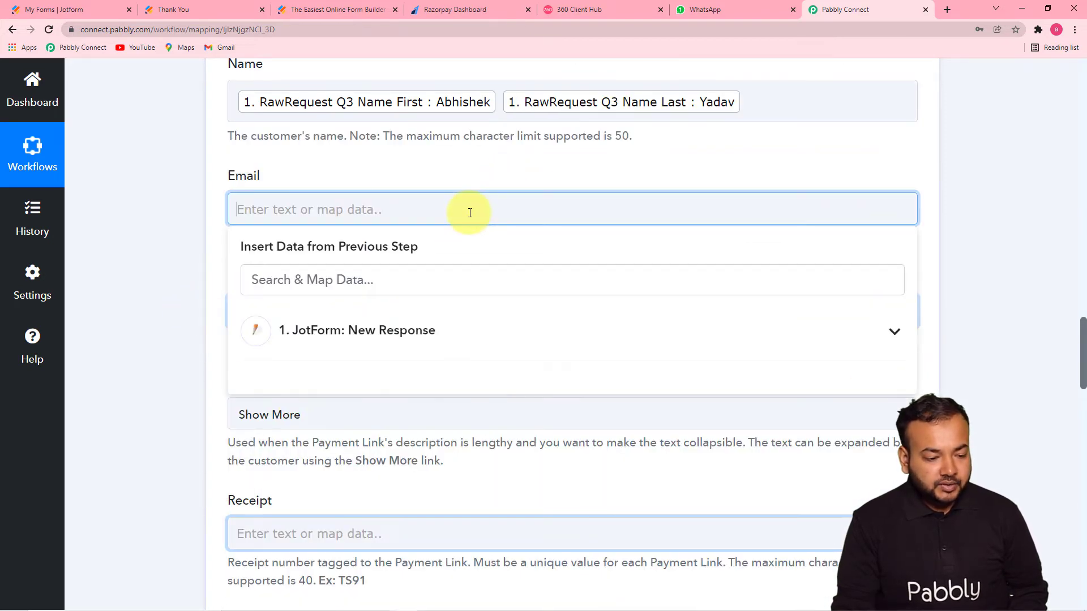
scroll(414, 261, down, 3)
click(403, 161)
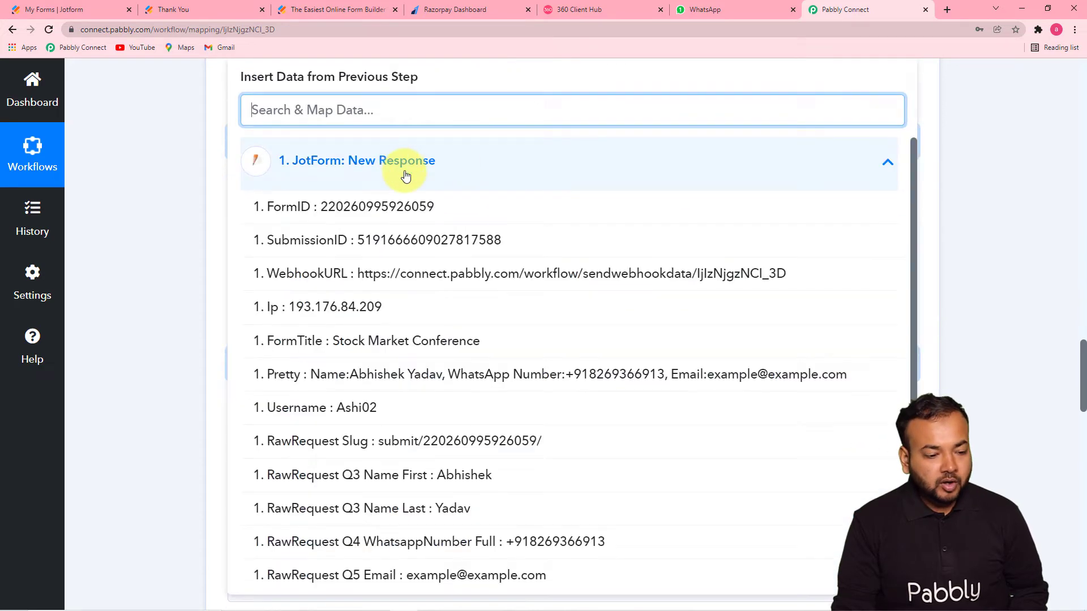
scroll(473, 374, down, 2)
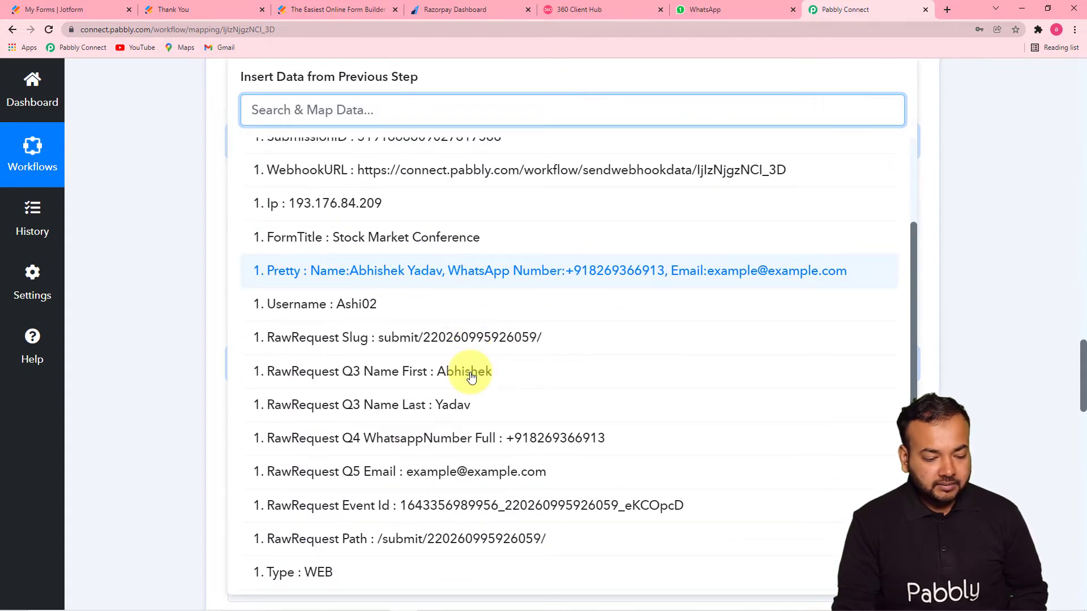
click(454, 477)
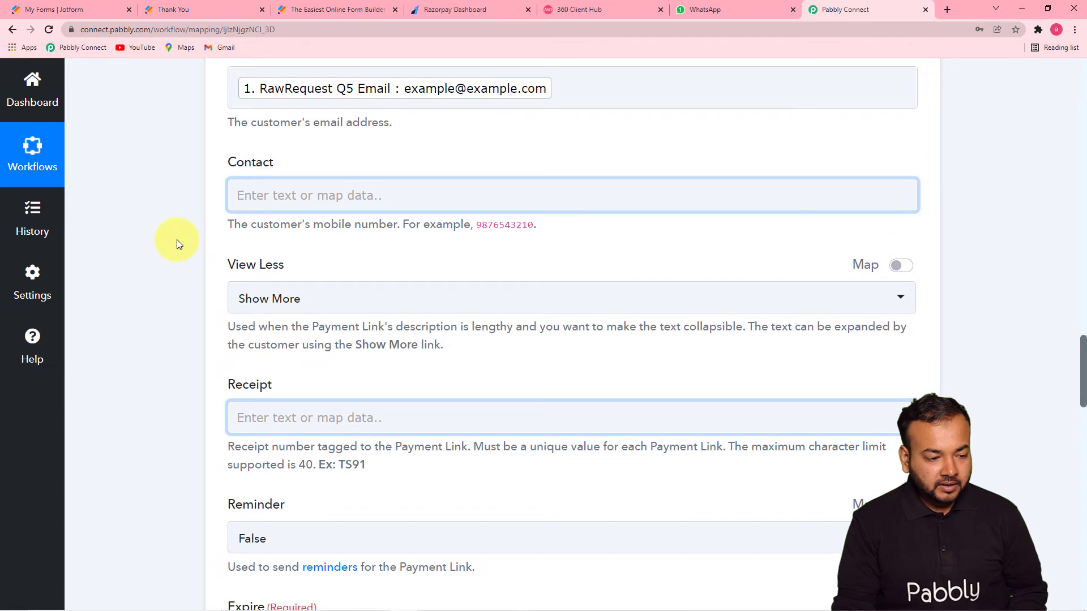
Map the customer's Contact to RawRequest Q4 WhatsappNumber Full from the JotForm response
click(417, 208)
scroll(416, 204, down, 2)
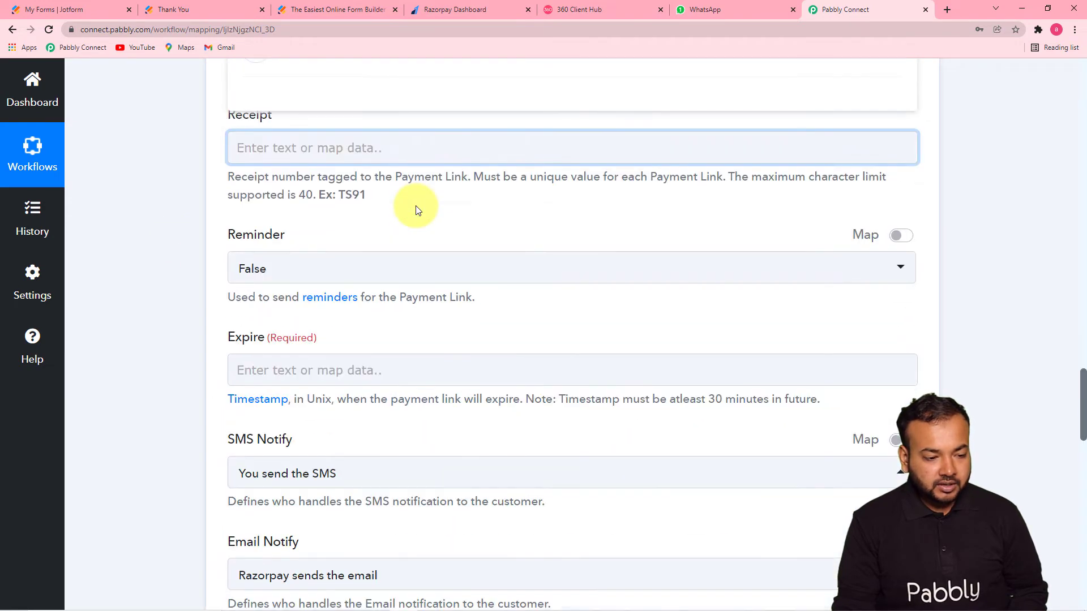
scroll(416, 205, up, 1)
click(396, 274)
scroll(522, 432, down, 4)
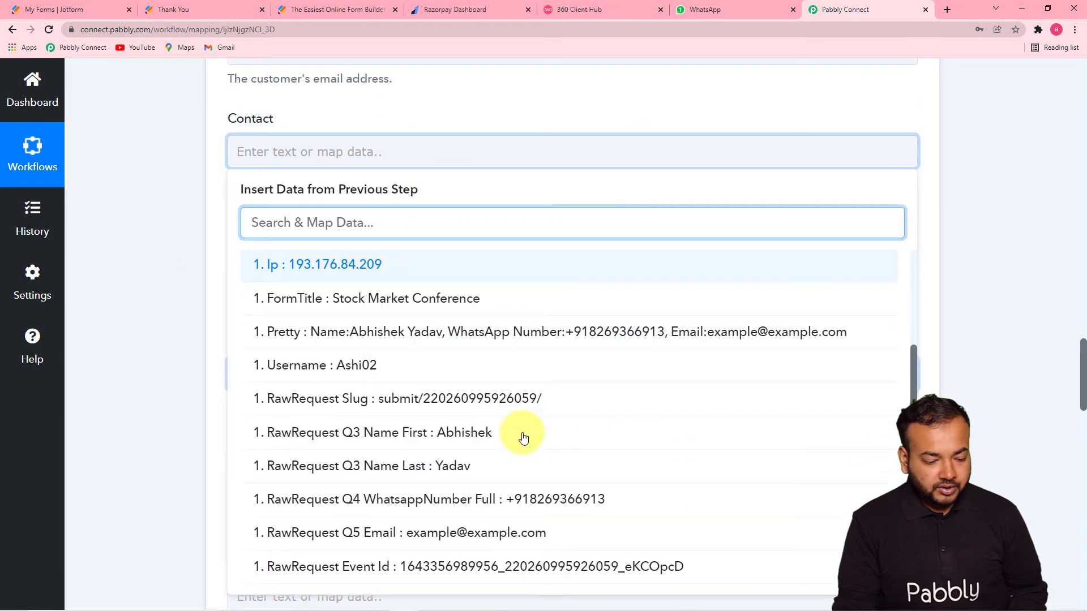
click(555, 439)
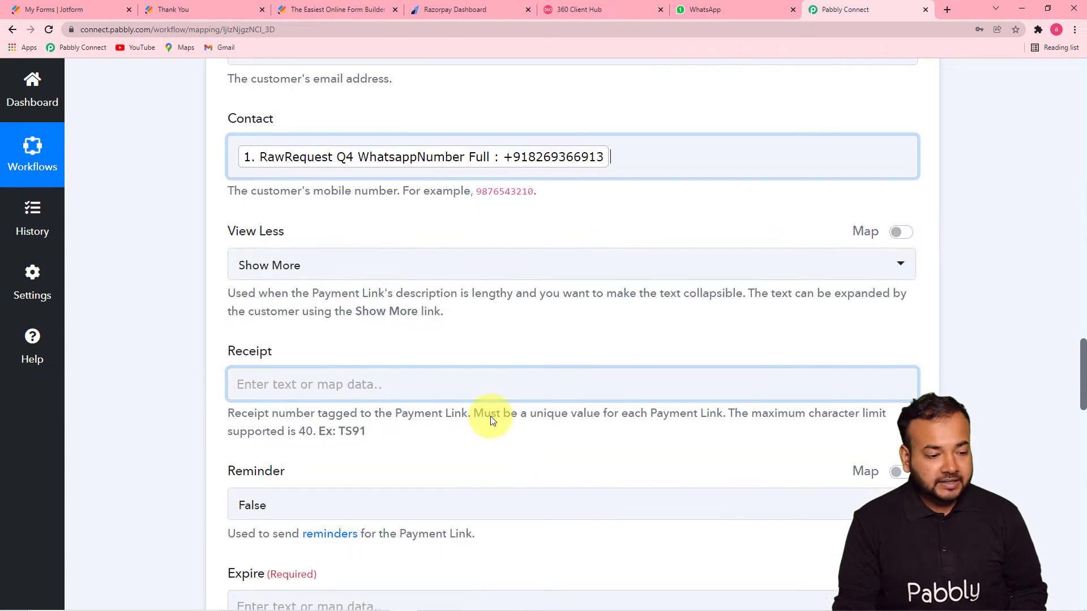
click(196, 289)
Choose Show More for the payment link's View Less setting
scroll(196, 290, down, 3)
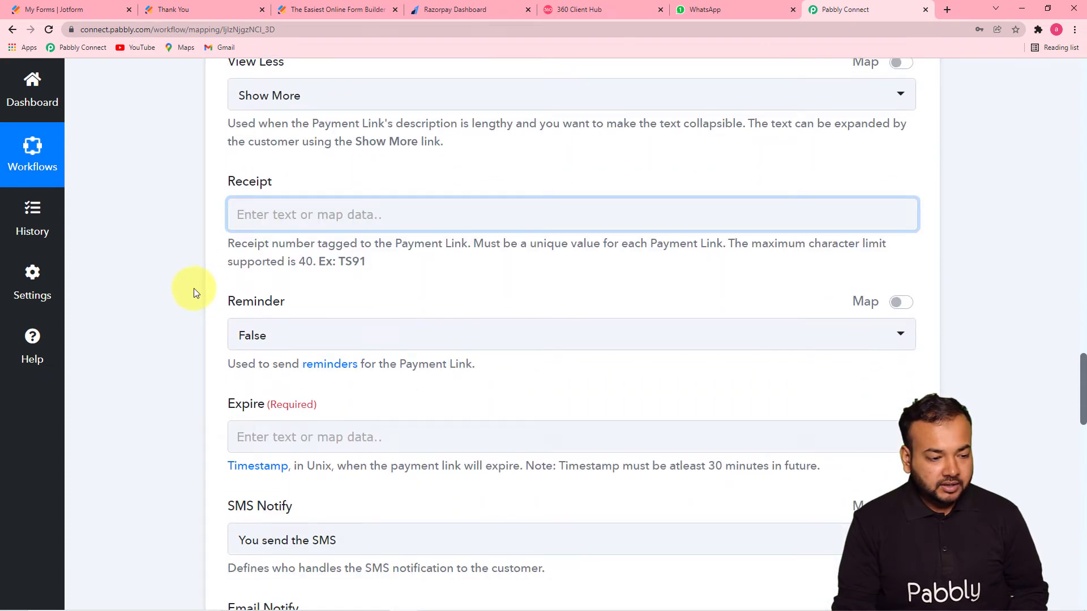
scroll(194, 288, up, 3)
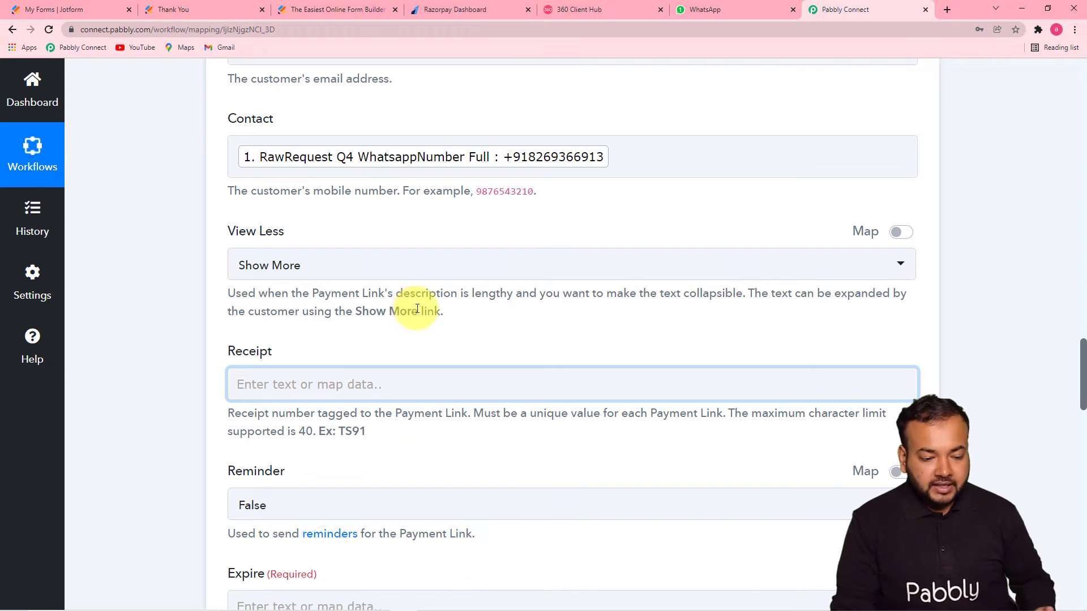
click(415, 274)
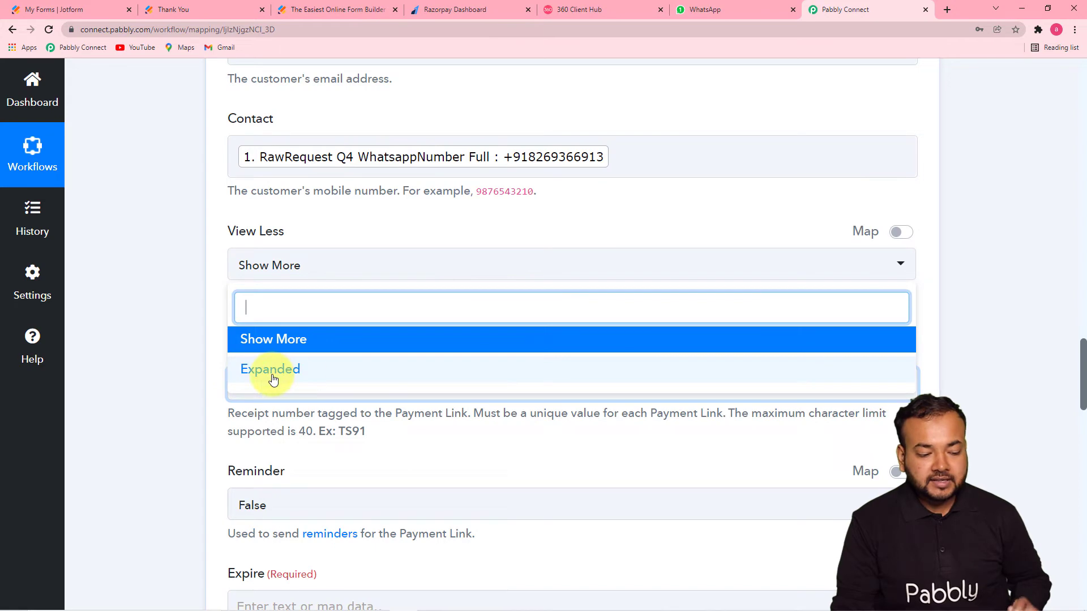
click(300, 342)
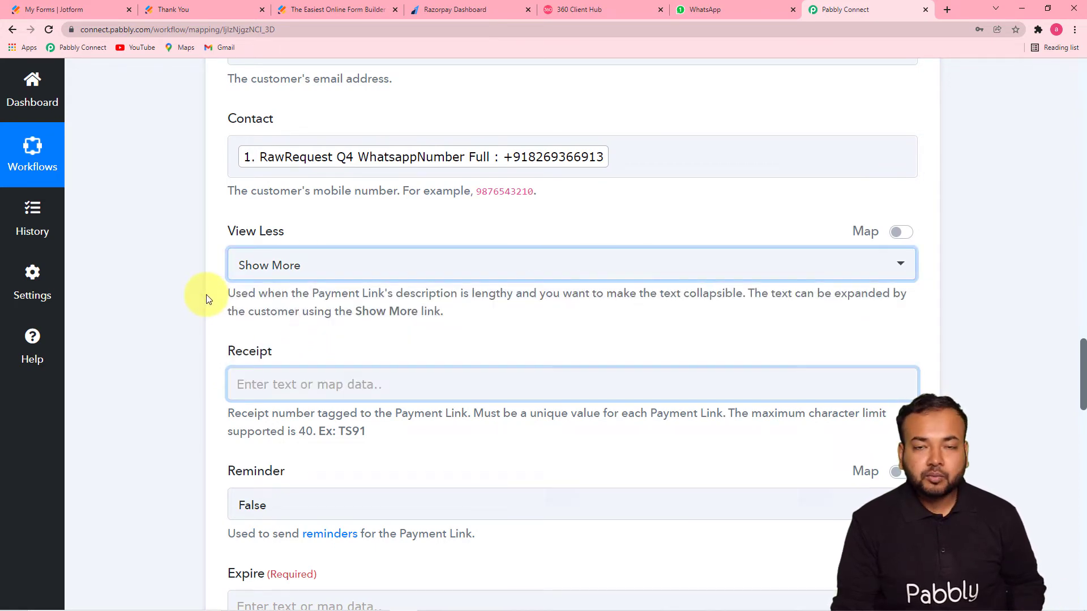
click(206, 294)
Review the Receipt field's requirements and examine the captured JotForm response for a unique value per submission
scroll(206, 294, down, 2)
scroll(206, 294, down, 1)
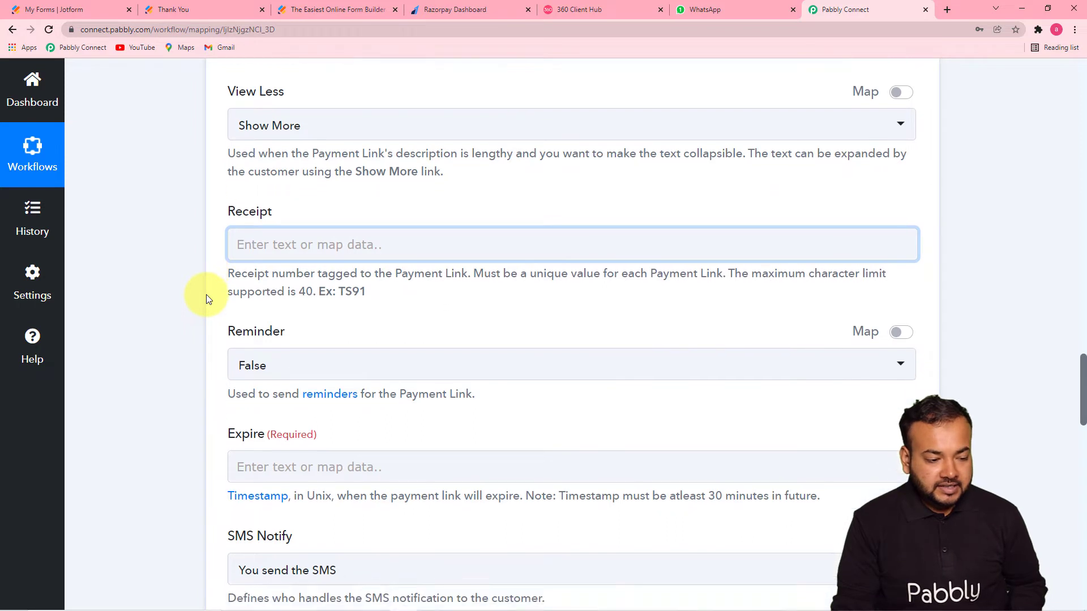
scroll(206, 294, up, 1)
scroll(265, 292, down, 1)
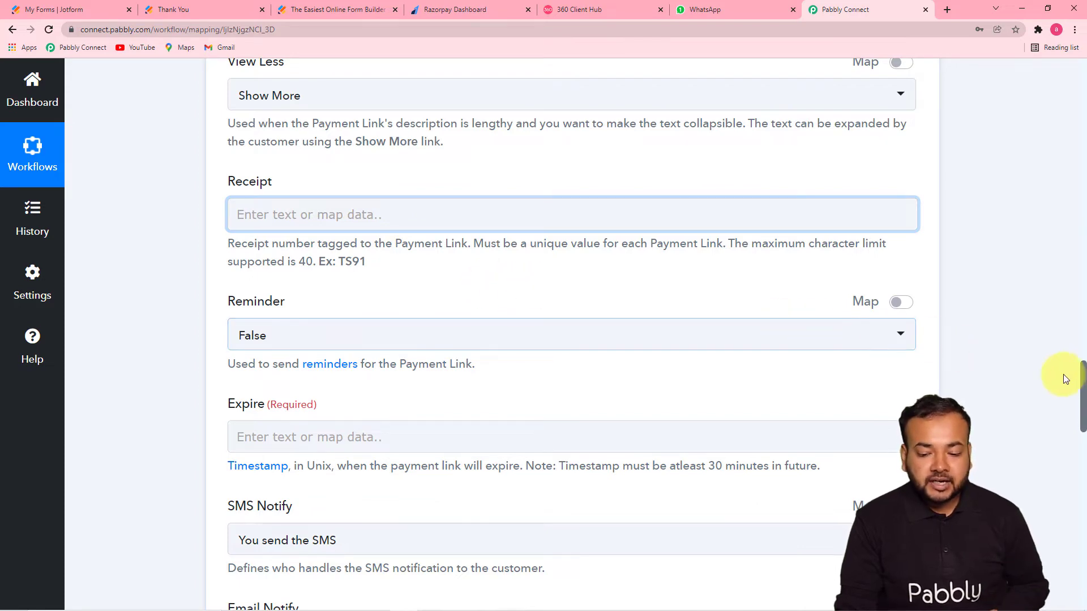
drag(1080, 390, 1071, 215)
scroll(689, 406, up, 5)
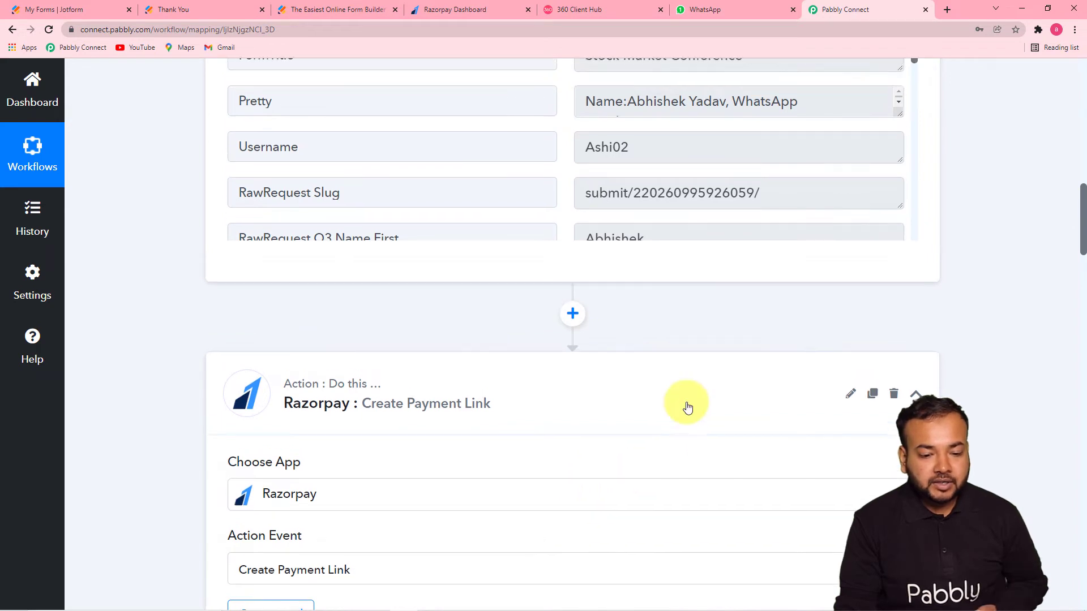
scroll(803, 317, down, 1)
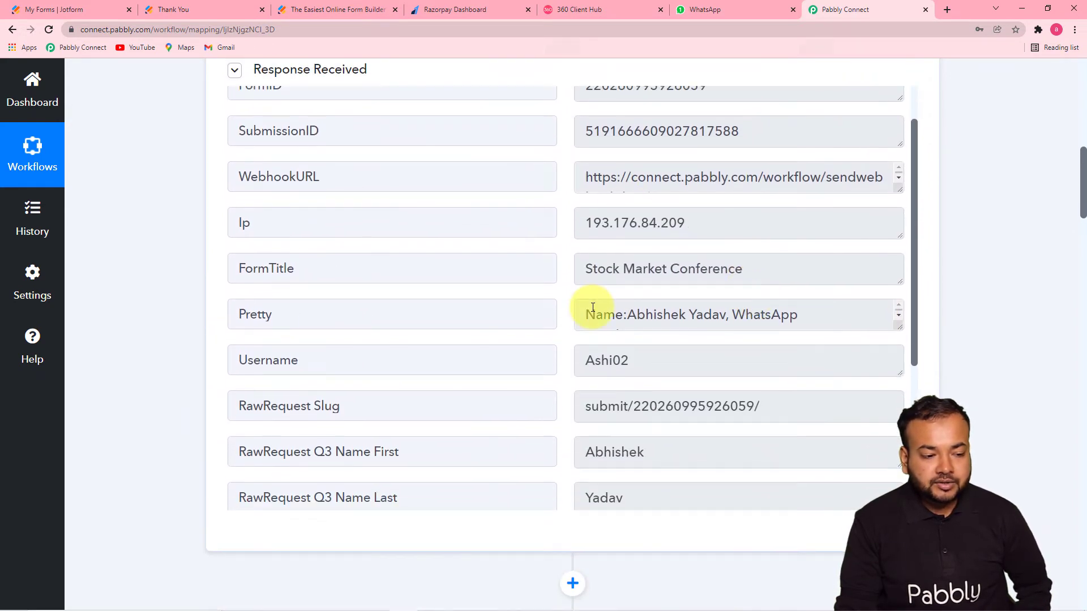
scroll(380, 283, up, 1)
scroll(381, 282, down, 1)
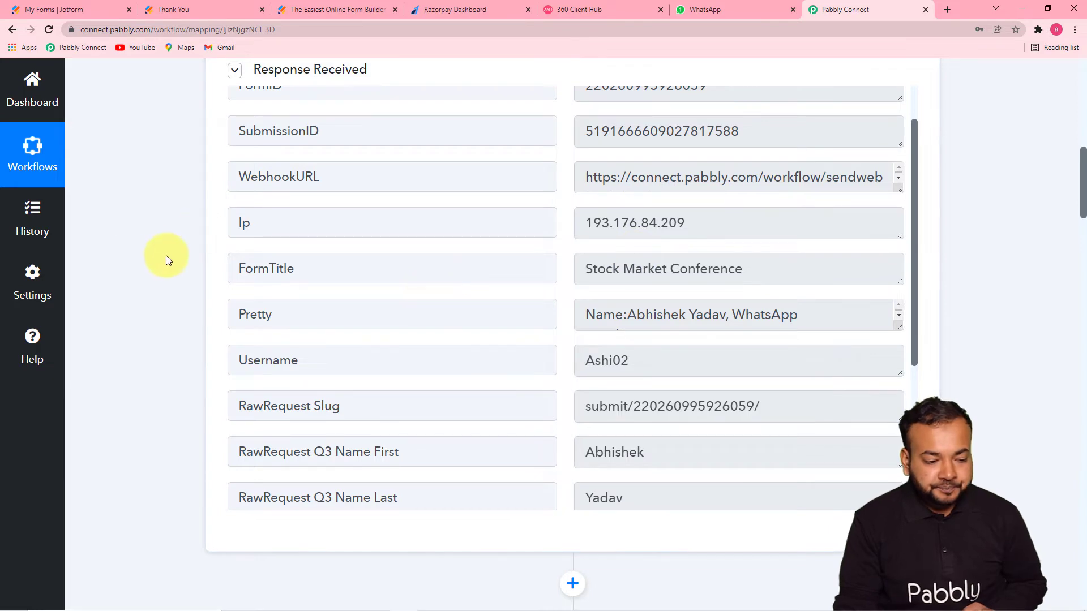
scroll(166, 257, down, 3)
scroll(168, 256, down, 6)
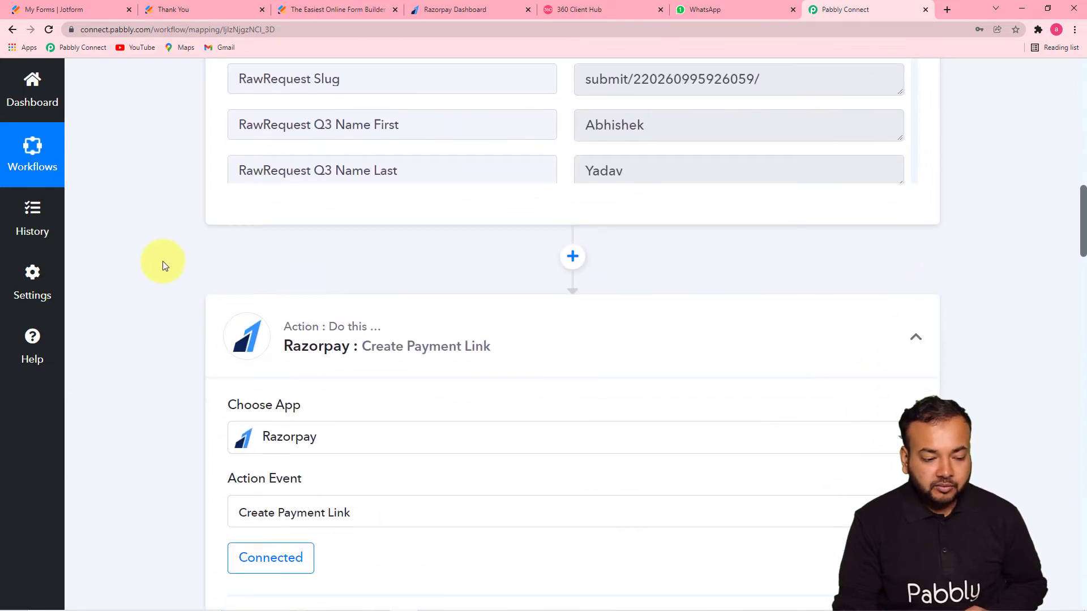
Map the payment link's Receipt to the JotForm SubmissionID and set Reminder to False
scroll(163, 265, down, 14)
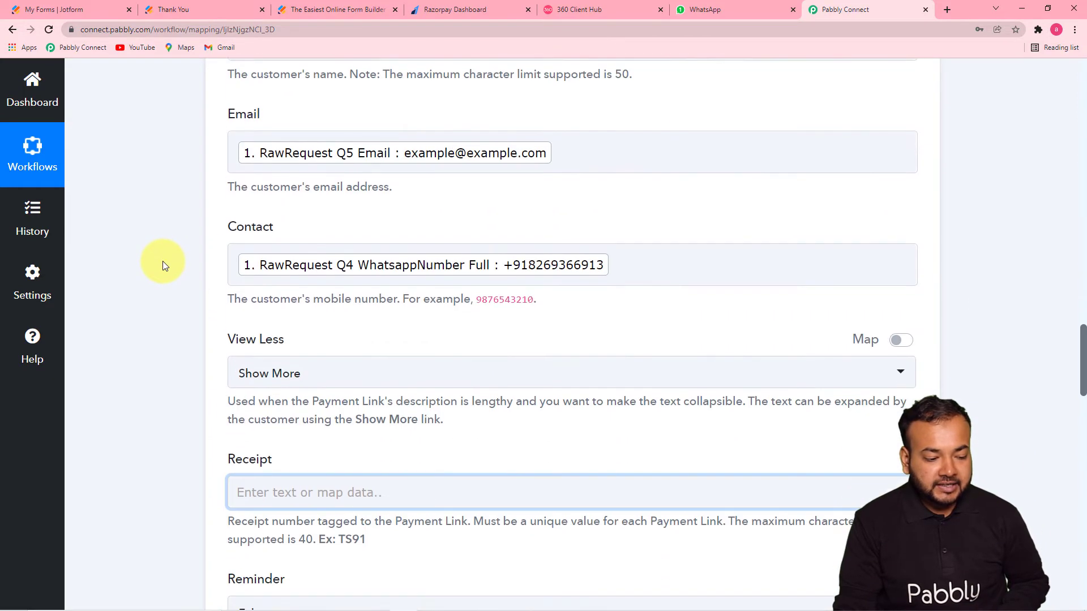
scroll(162, 260, down, 7)
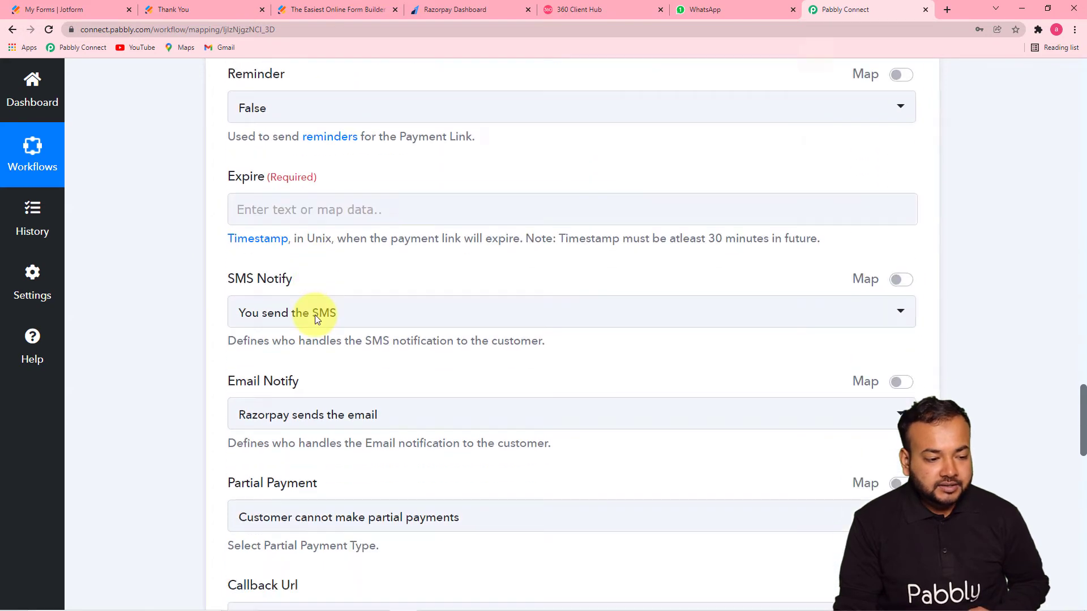
scroll(356, 305, up, 1)
scroll(356, 304, up, 1)
click(413, 94)
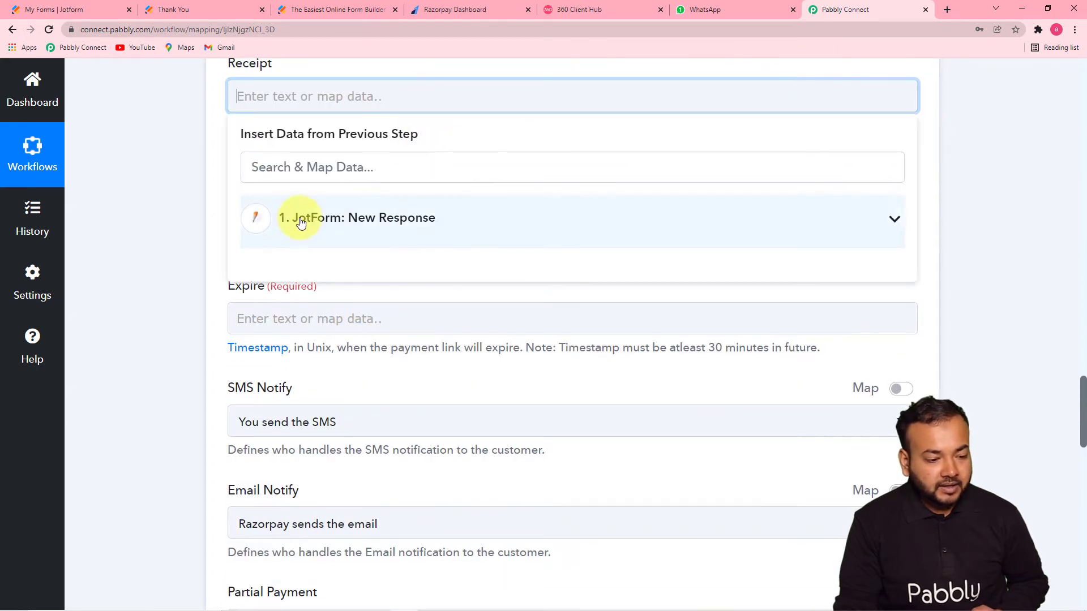
click(354, 222)
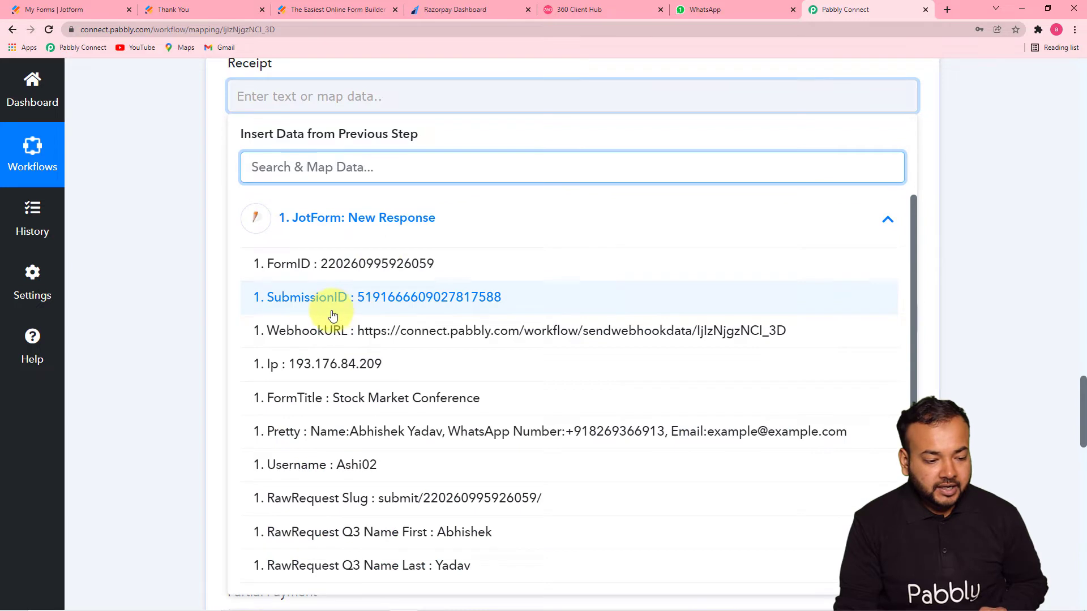
click(378, 306)
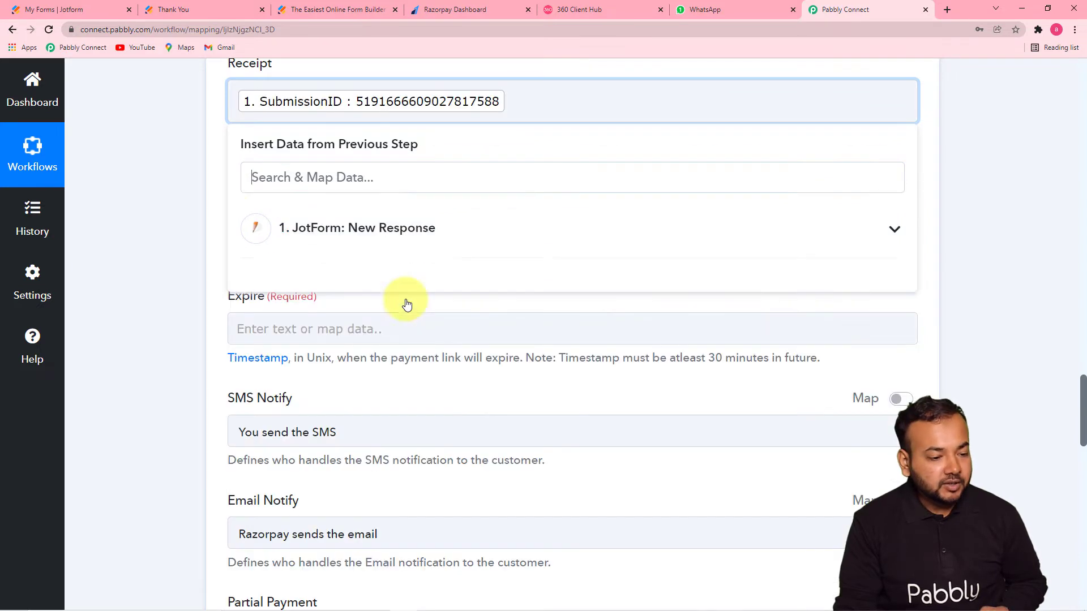
click(190, 214)
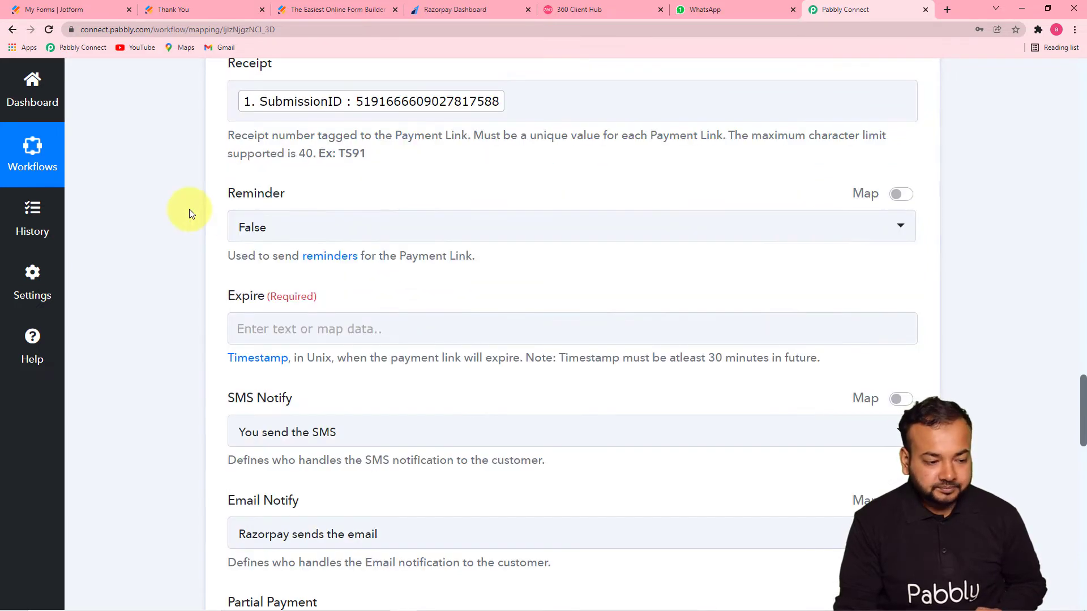
click(516, 233)
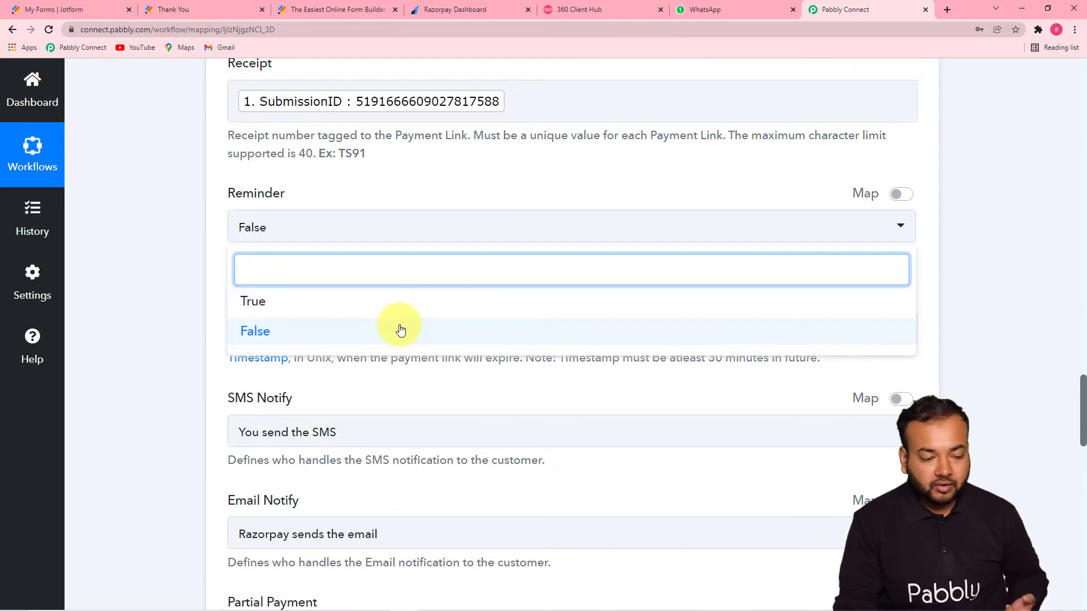
click(323, 333)
Open the Unix timestamp converter linked under the Expire field and go to its date and time entry
scroll(159, 263, down, 3)
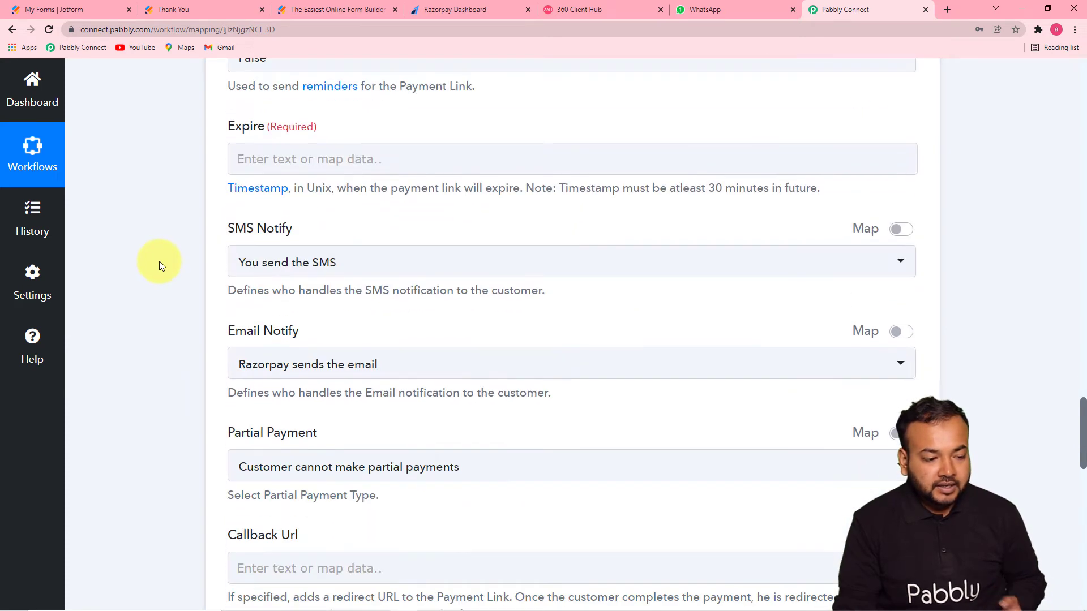
click(371, 160)
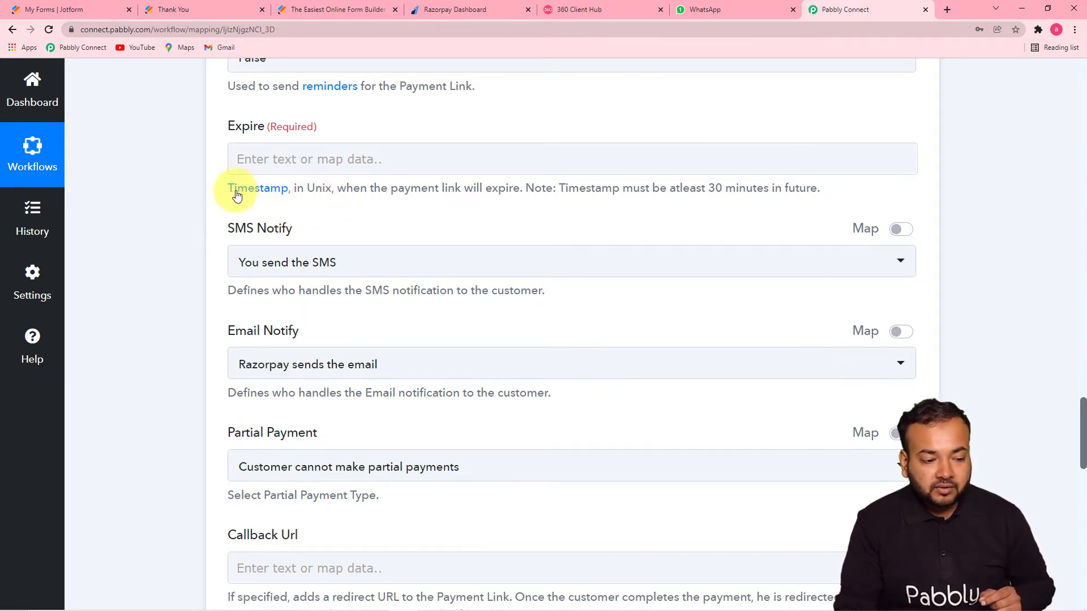
click(255, 192)
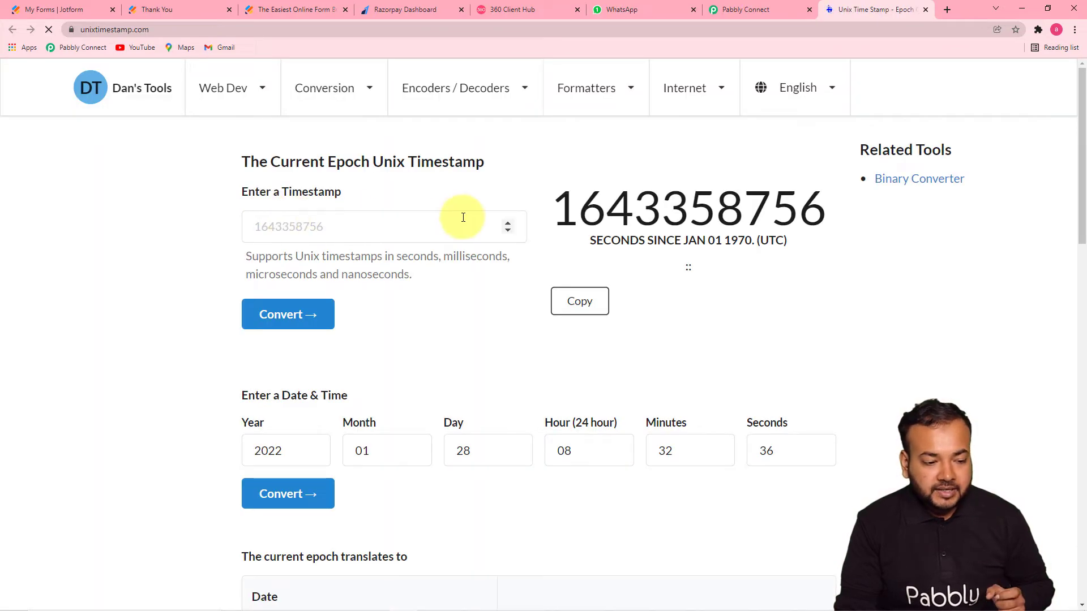
scroll(461, 220, down, 1)
scroll(453, 252, down, 2)
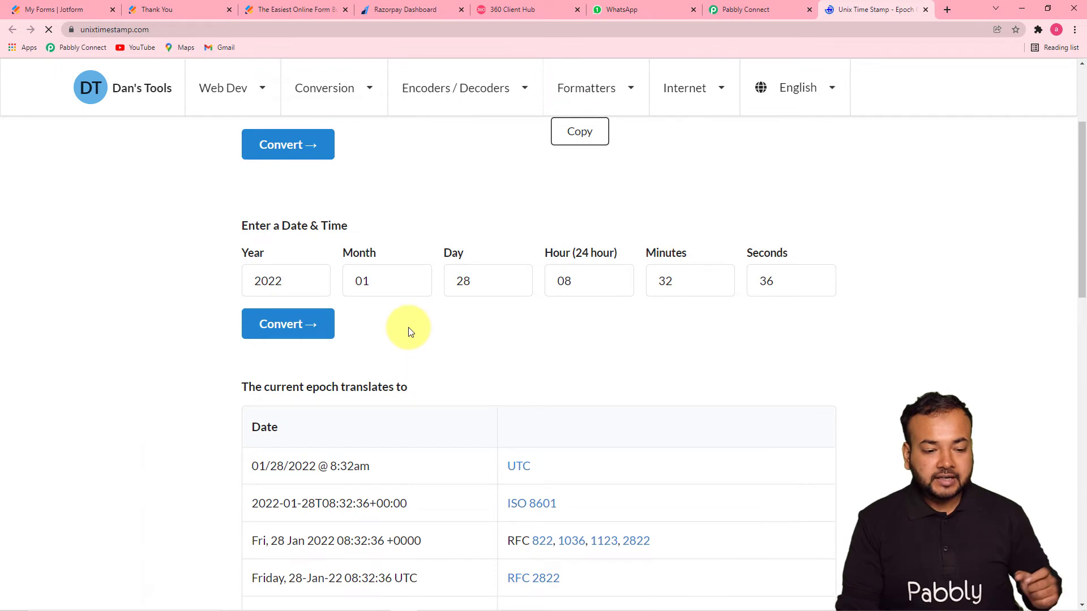
scroll(408, 328, up, 3)
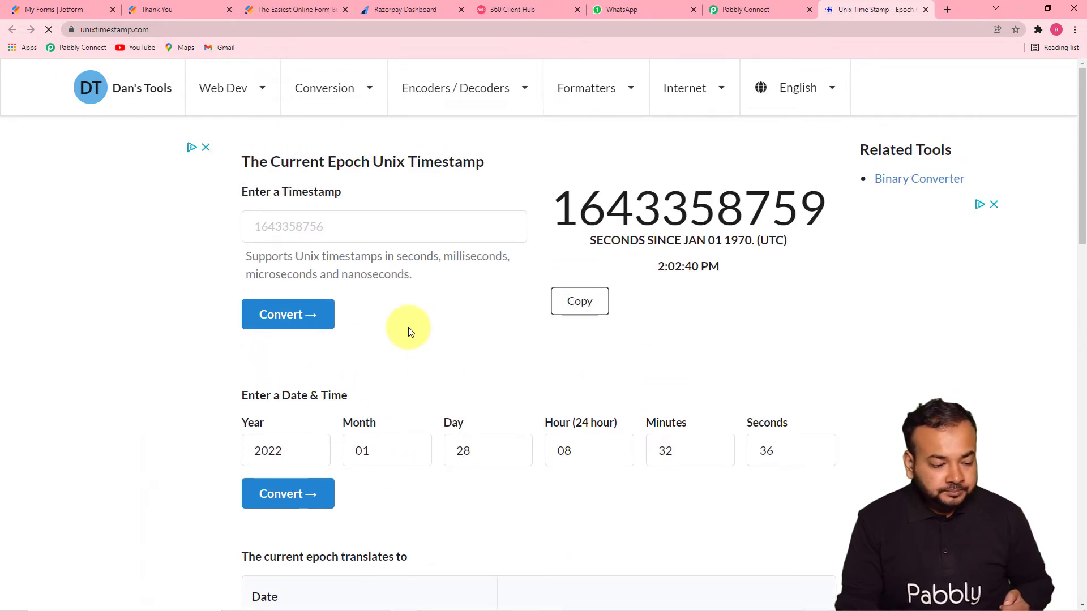
scroll(408, 327, down, 3)
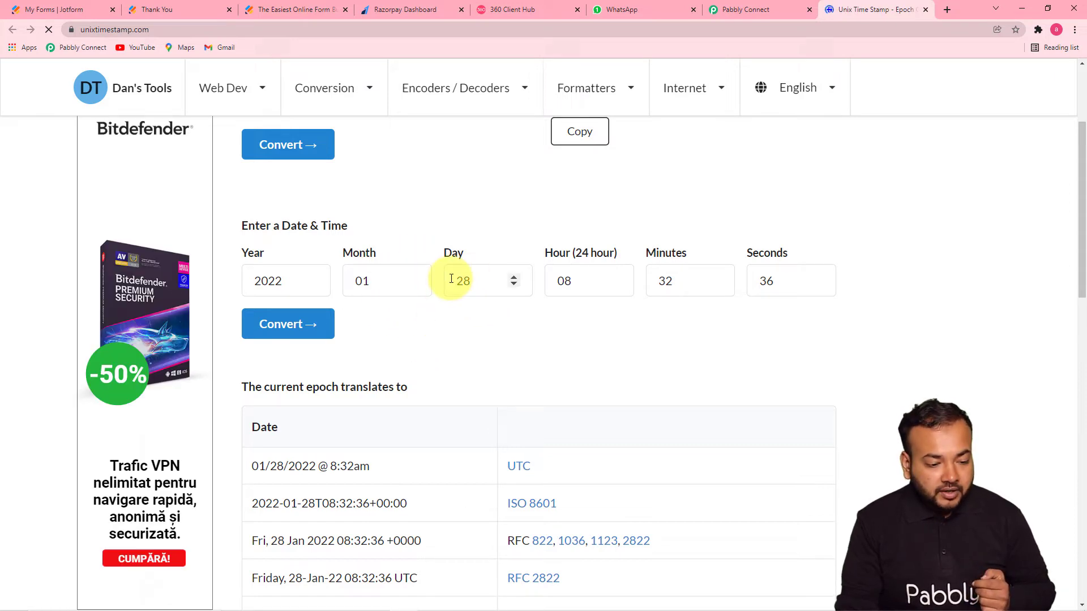
Set the date to convert to month 2, day 01
double_click(415, 287)
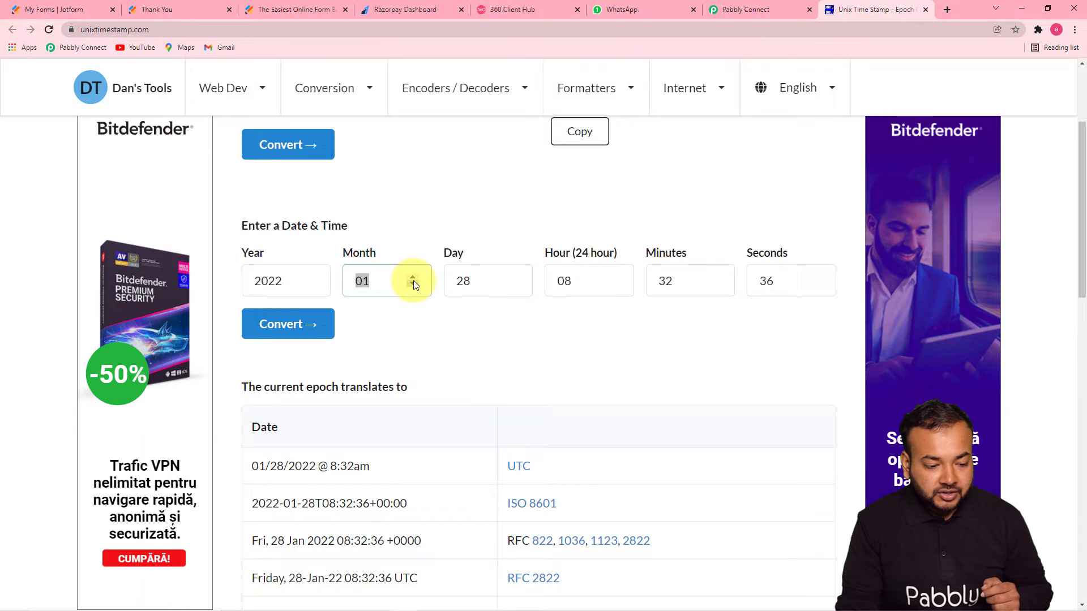
text(2)
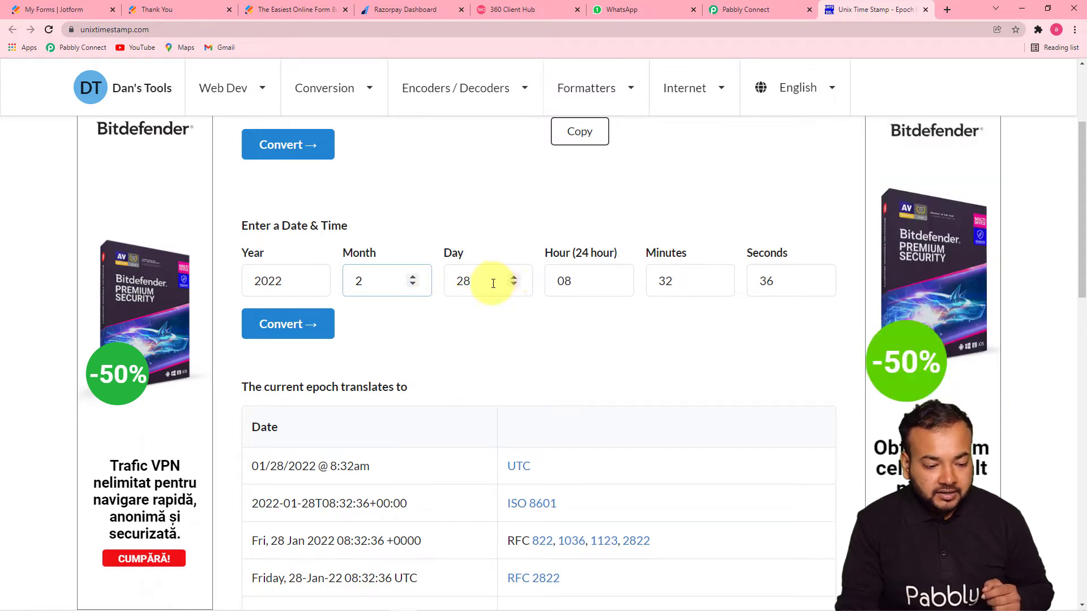
click(470, 285)
text(01)
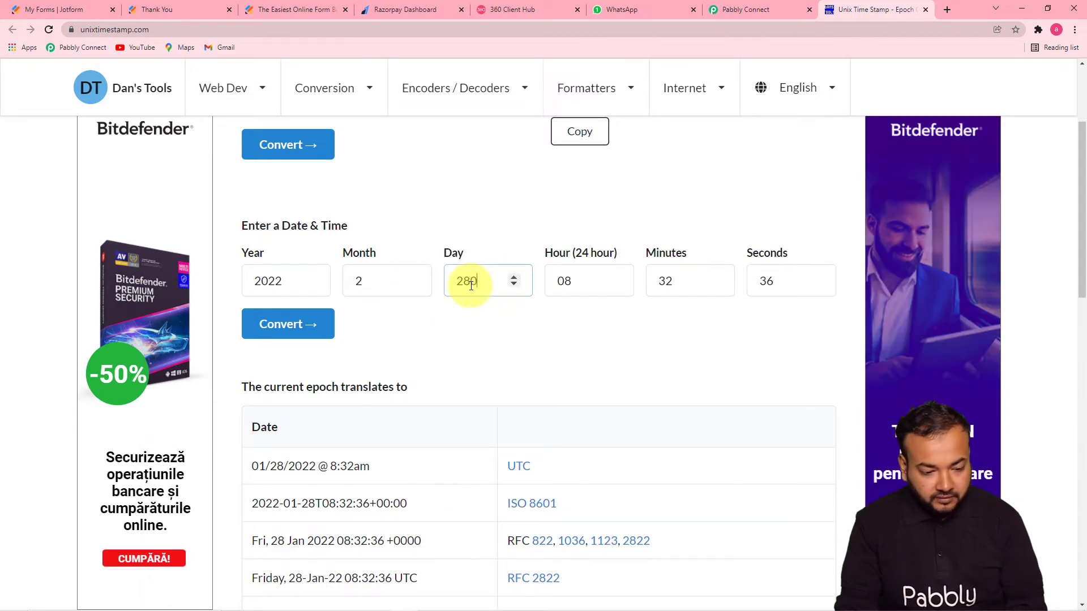
key(BackSpace)
key(BackSpace)
text(01)
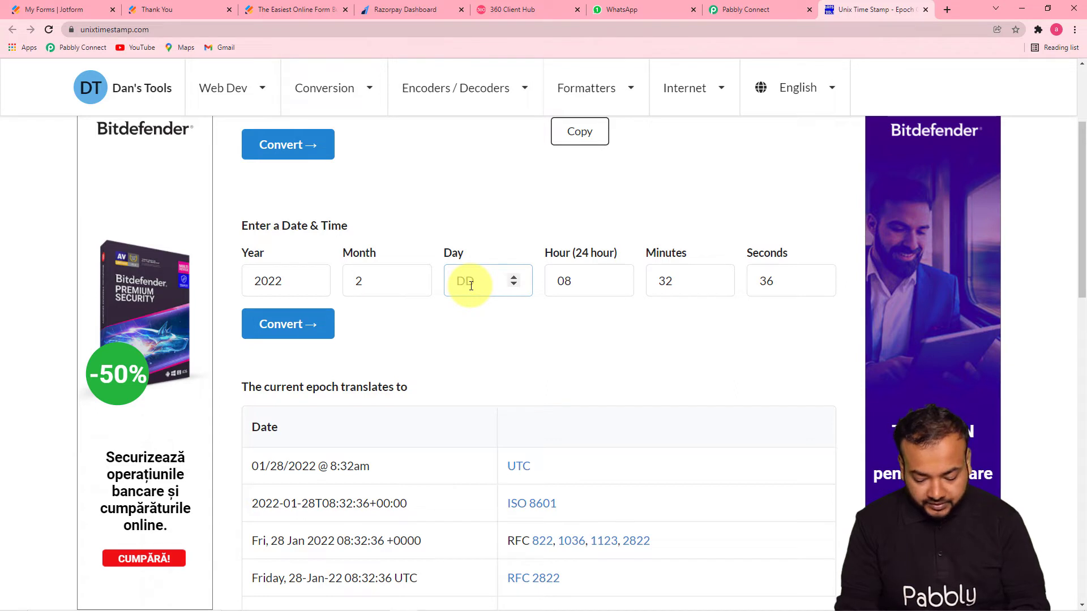
click(477, 336)
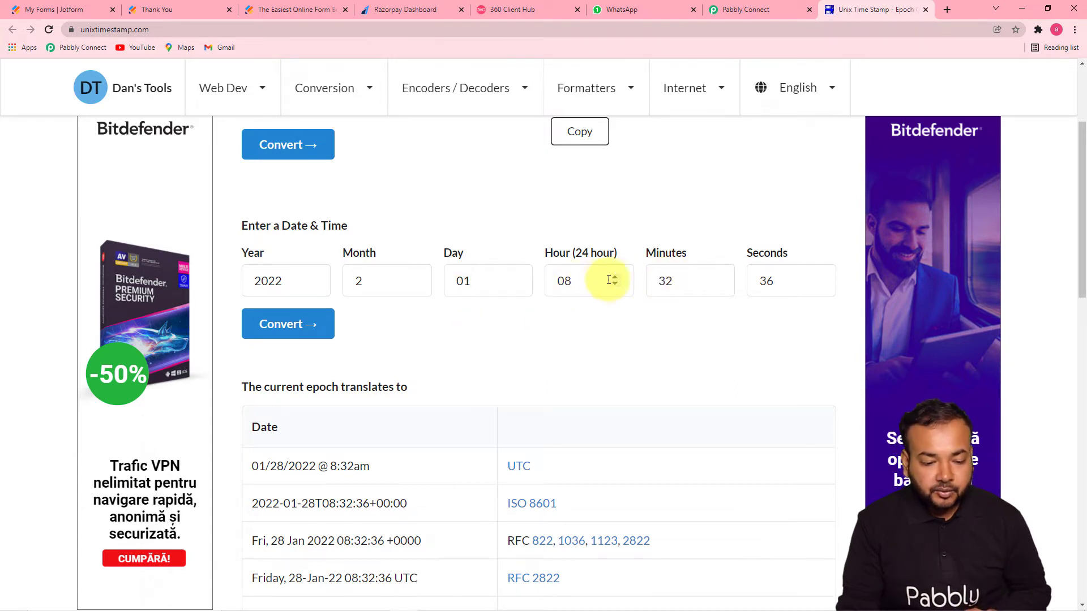
Set the hour of the date and time to convert to 12
click(611, 278)
click(612, 278)
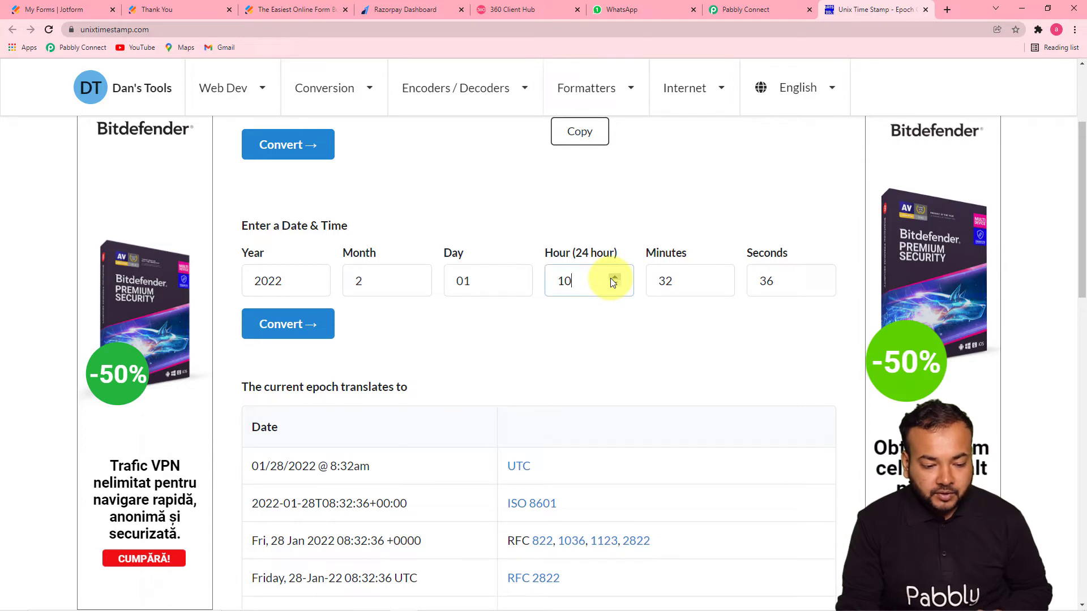
click(611, 278)
click(612, 278)
click(611, 278)
click(611, 278)
click(614, 284)
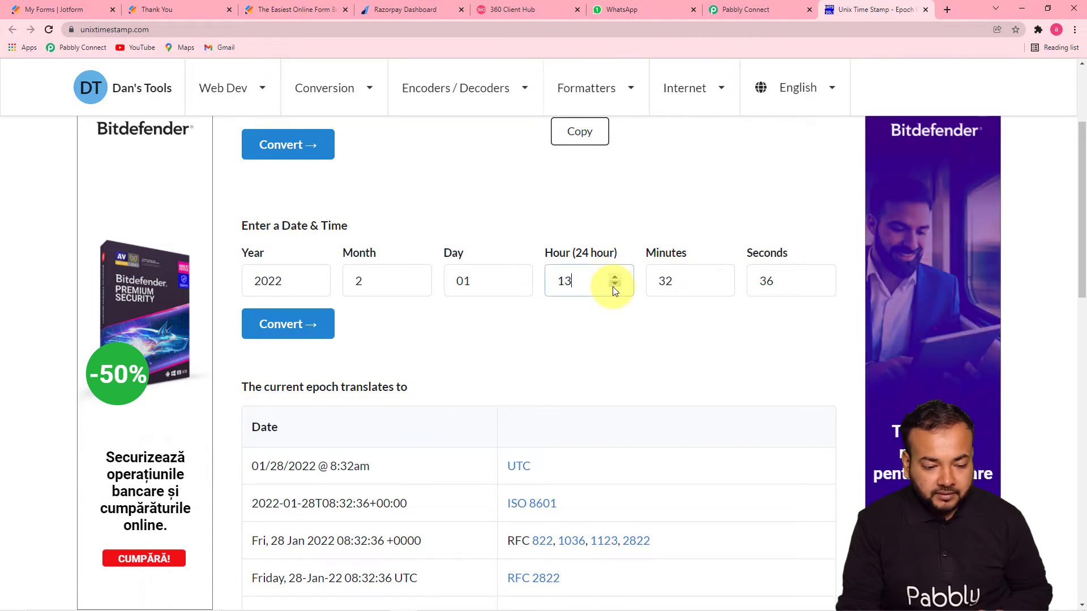
click(614, 284)
Set the minutes of the date and time to convert to 59
click(714, 280)
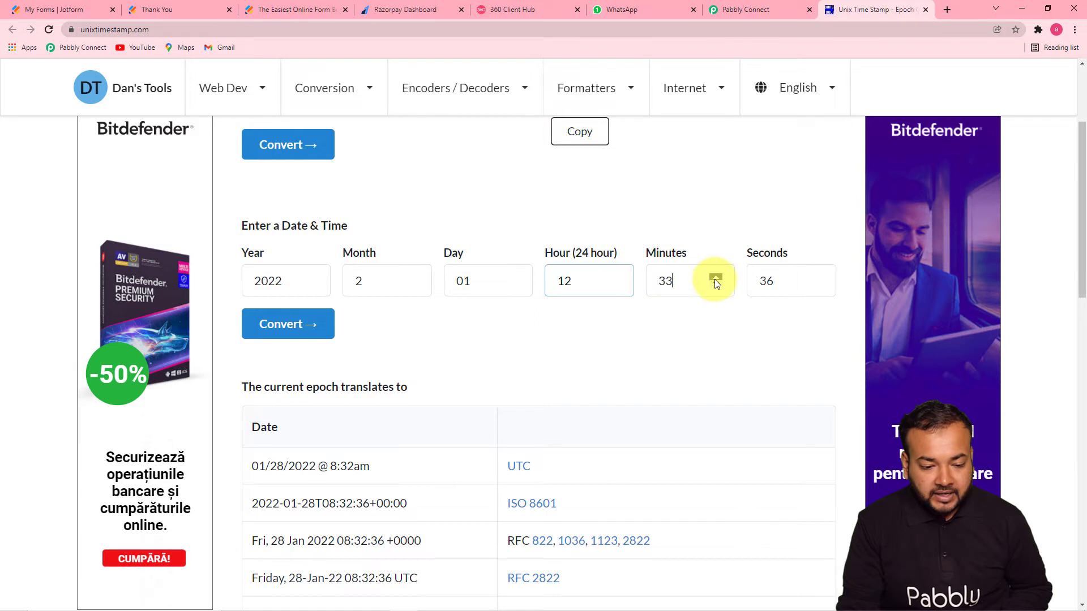
click(714, 280)
click(715, 280)
click(714, 279)
click(714, 280)
click(714, 279)
click(714, 280)
click(715, 280)
click(714, 280)
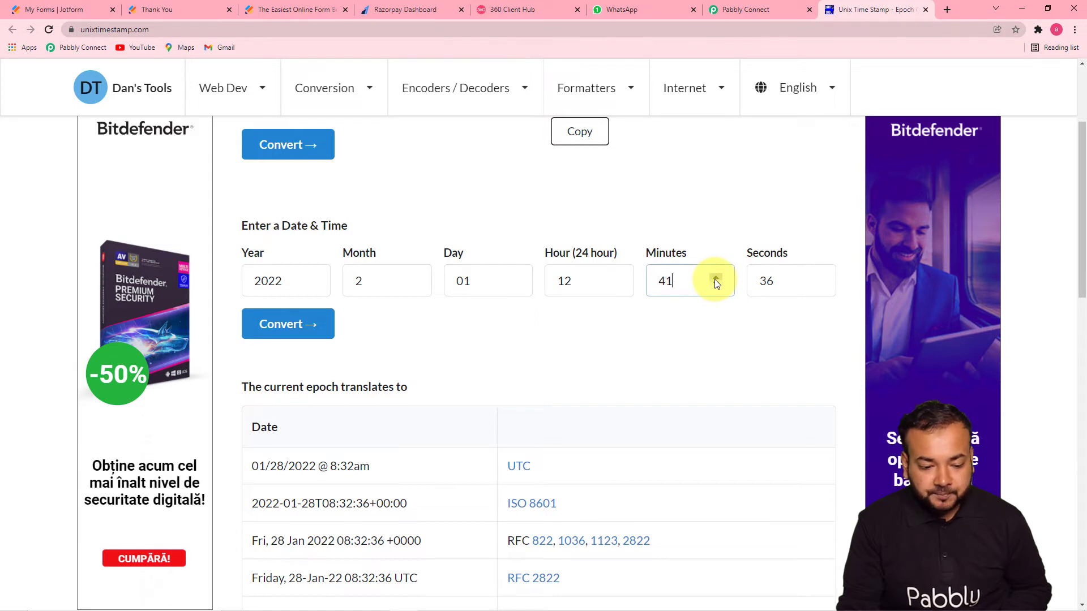
click(714, 280)
click(714, 280)
click(715, 280)
click(715, 280)
click(715, 280)
click(715, 280)
click(715, 279)
click(714, 280)
click(714, 280)
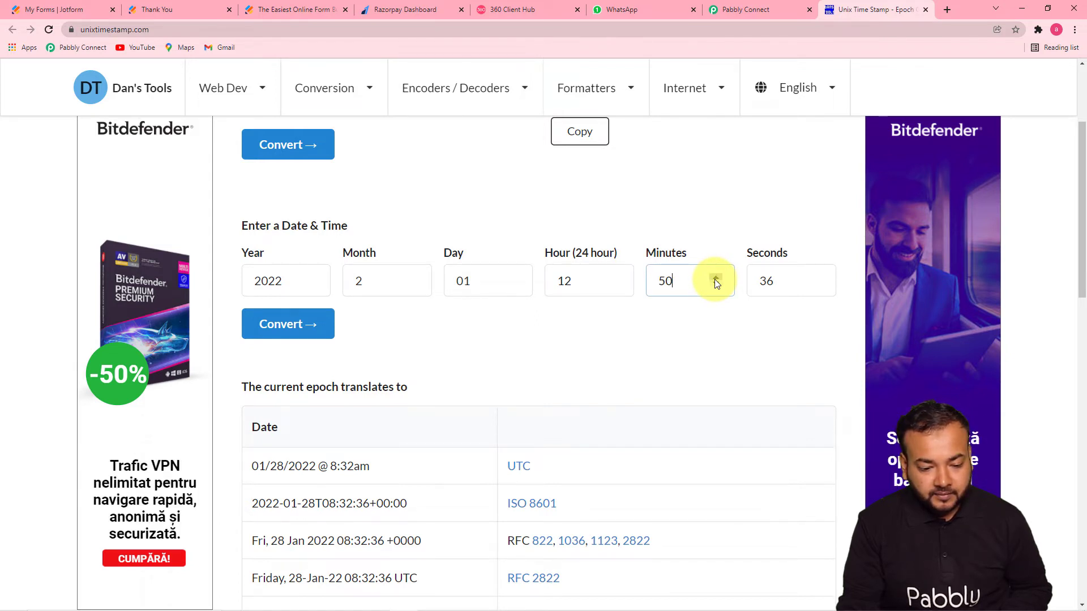
click(714, 280)
click(714, 279)
click(714, 279)
click(715, 279)
click(715, 279)
click(714, 279)
click(714, 279)
click(714, 280)
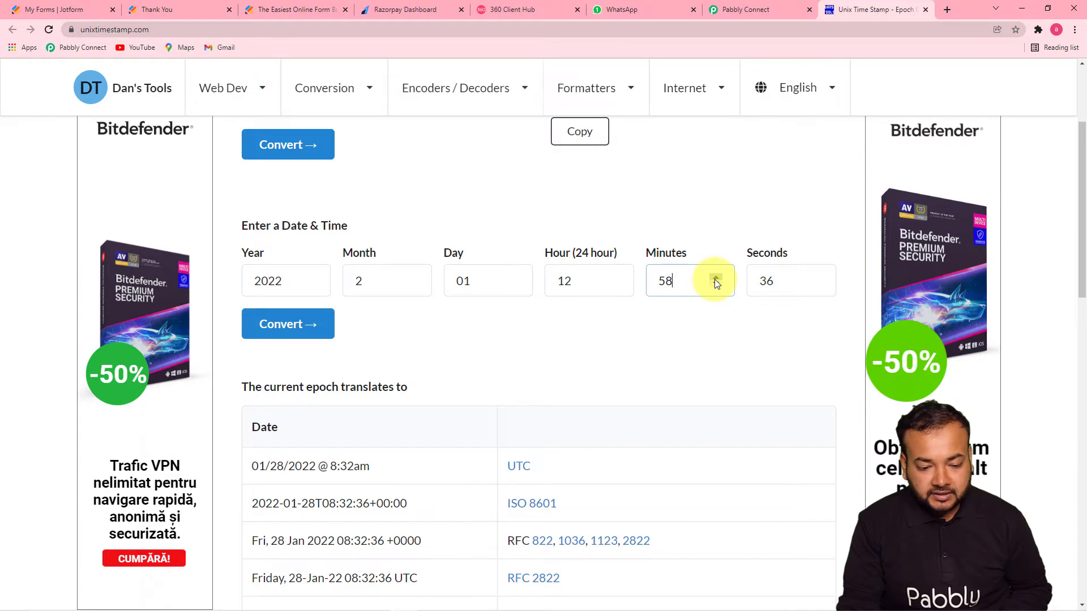
click(714, 280)
Set the seconds to 00 and convert the date and time to a Unix timestamp
double_click(767, 283)
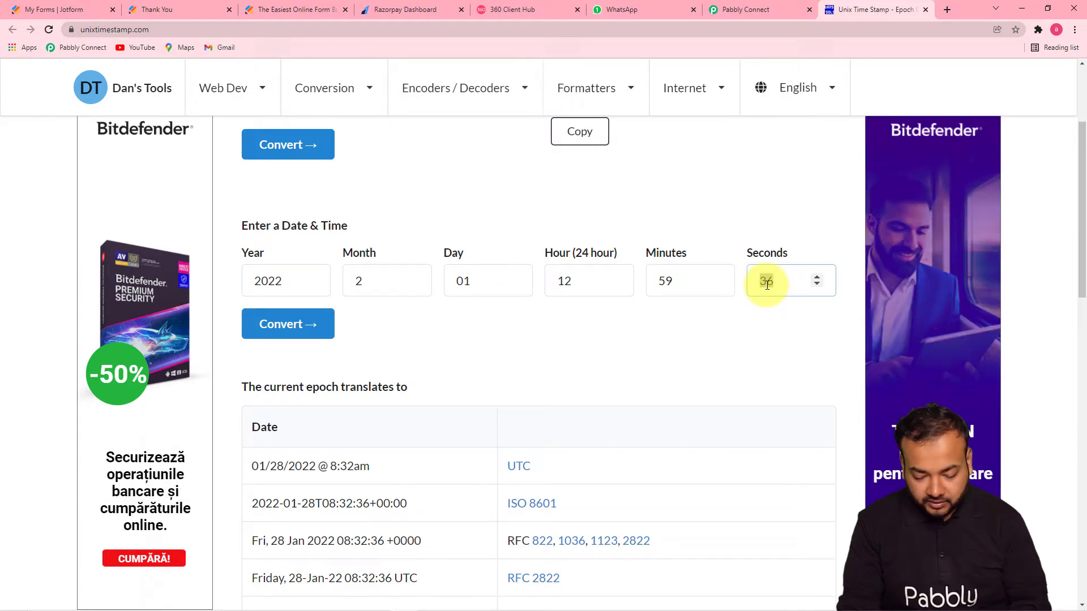
text(00)
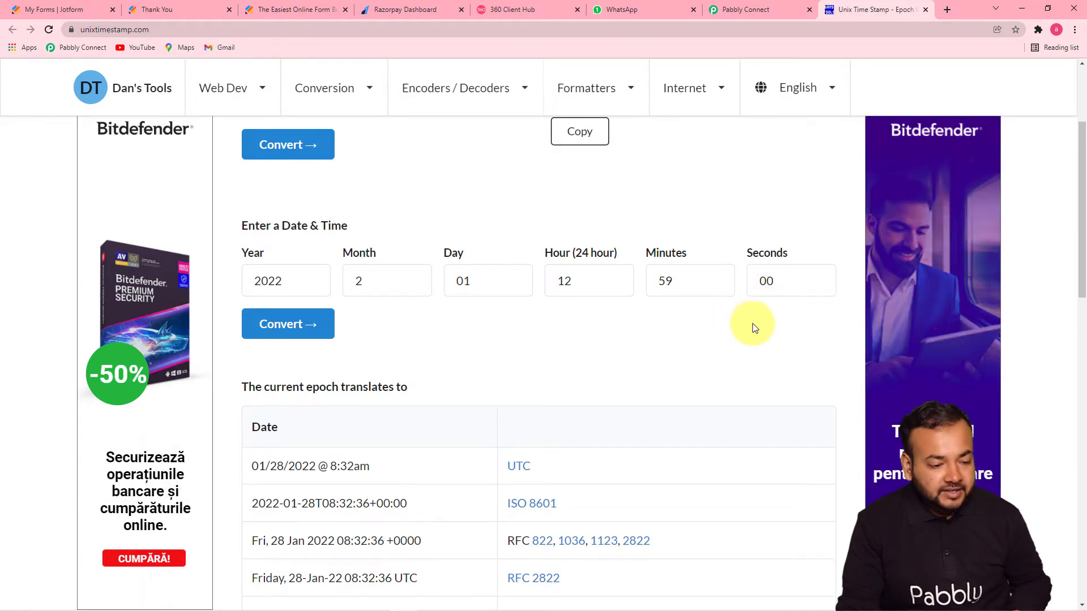
click(294, 337)
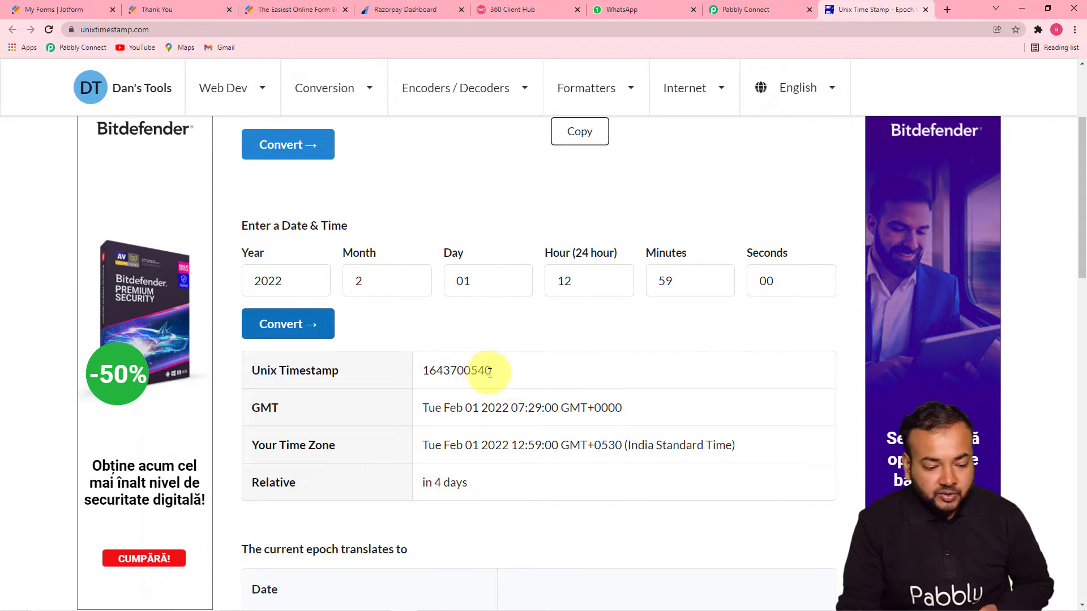
drag(492, 372, 425, 382)
key(ctrl+c)
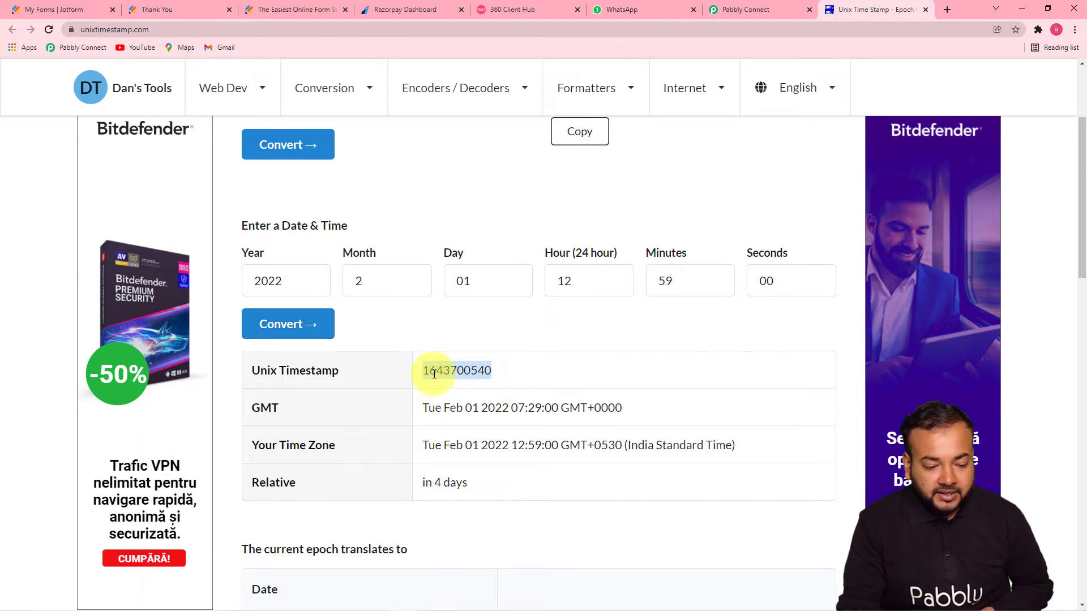
right_click(444, 381)
click(461, 391)
click(712, 16)
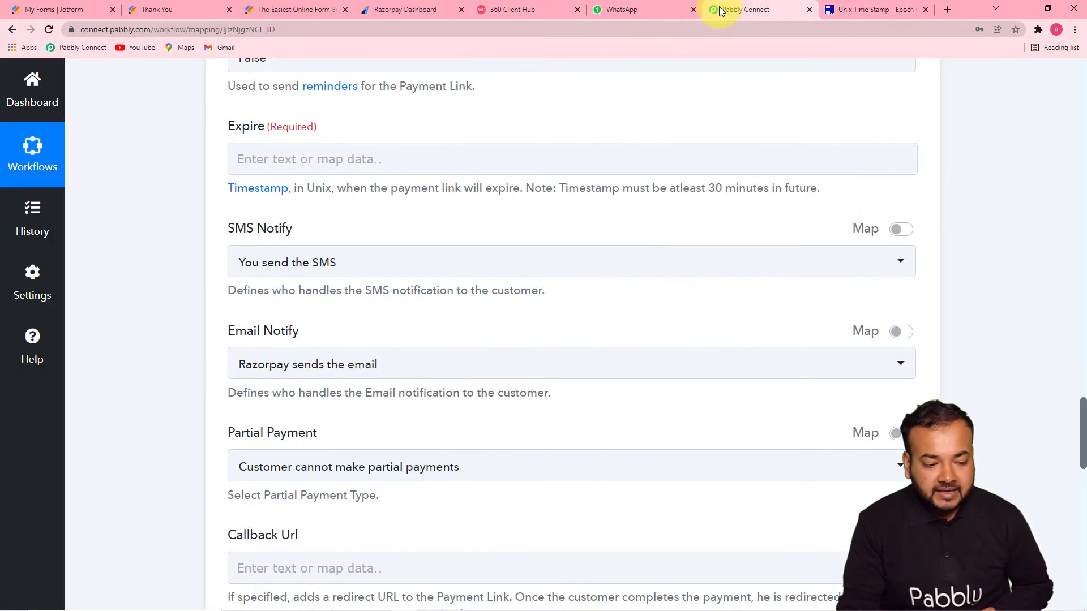
right_click(277, 167)
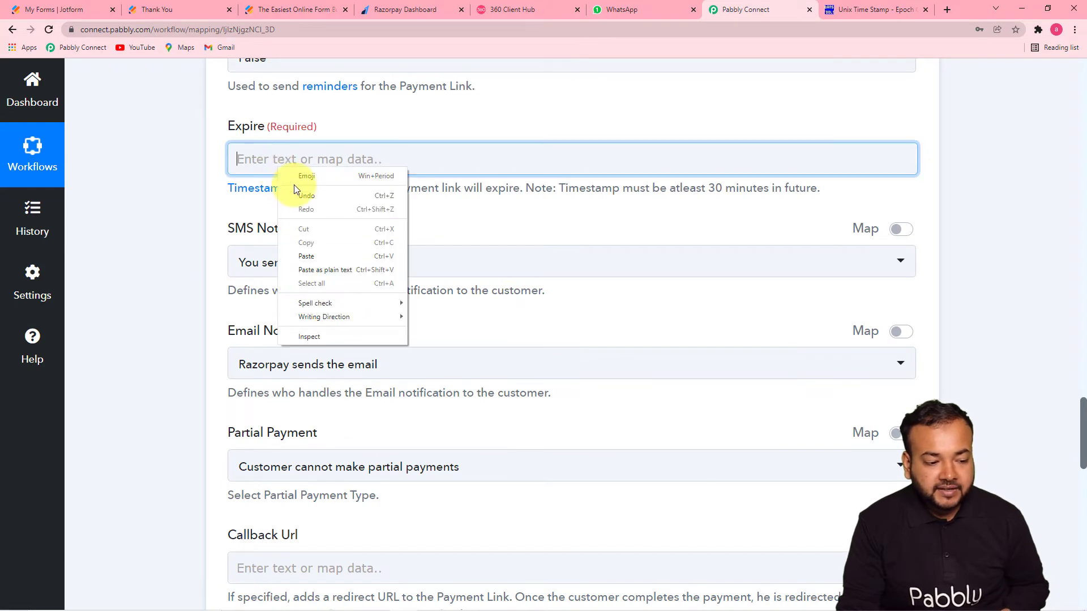
click(295, 249)
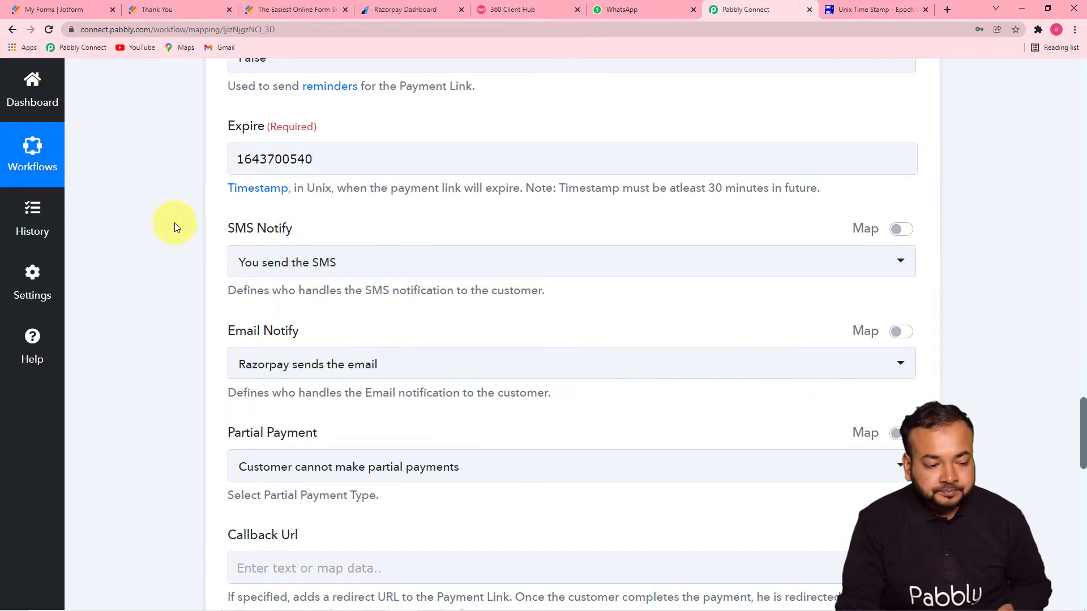
Set SMS Notify to "You send the SMS" and Email Notify to "Razorpay sends the email"
scroll(171, 235, down, 2)
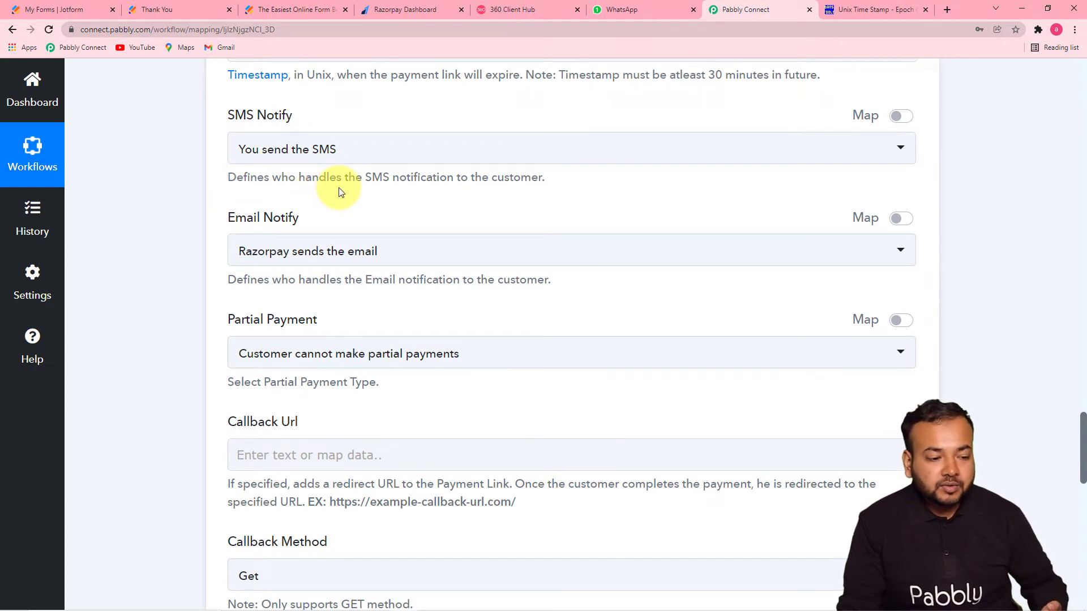
click(425, 161)
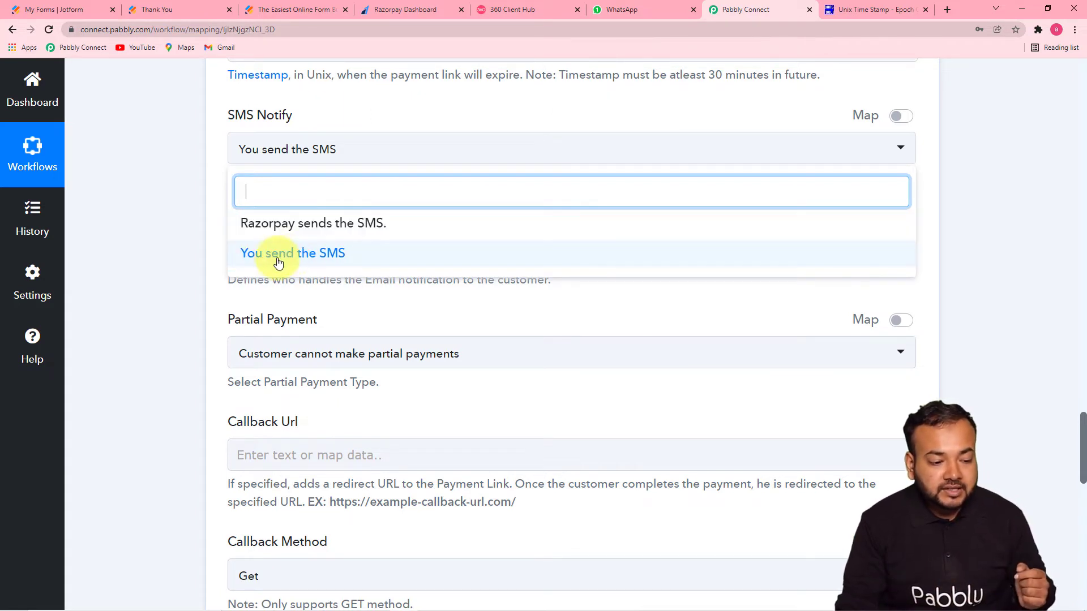
click(326, 260)
scroll(405, 290, down, 2)
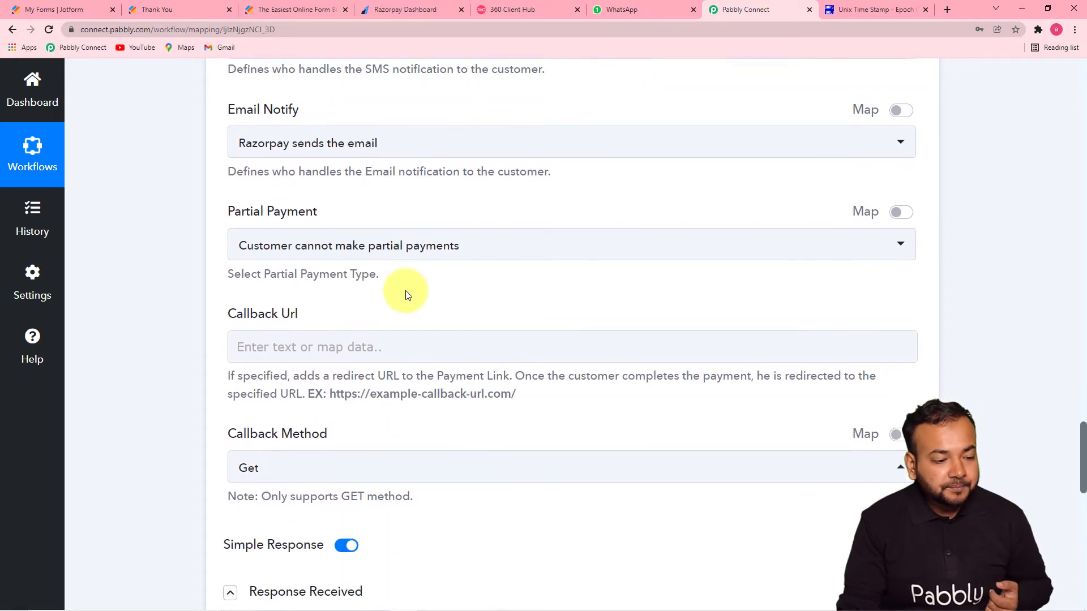
click(375, 139)
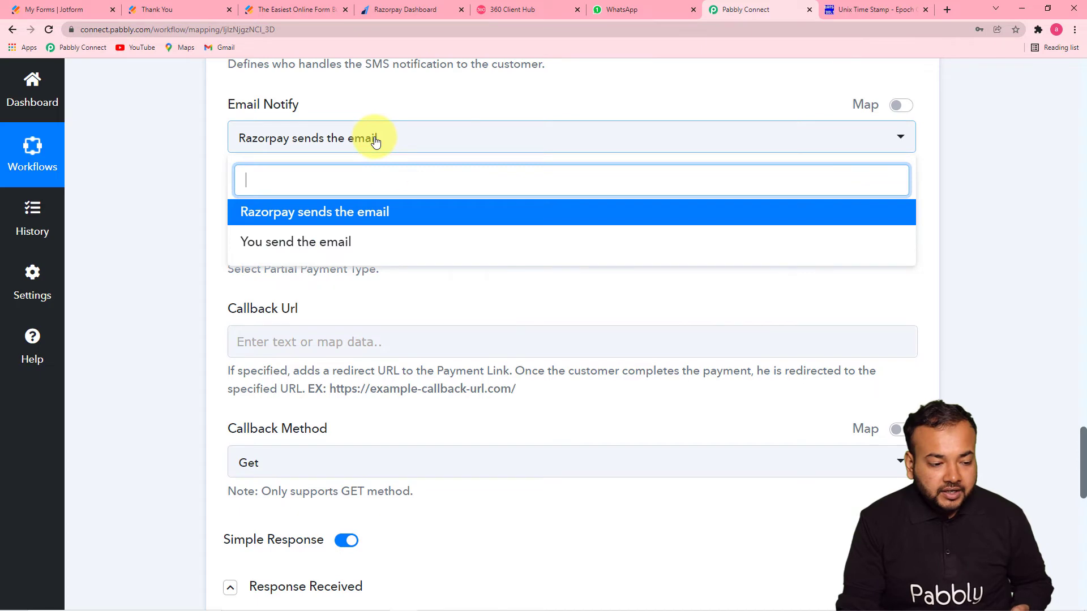
click(368, 217)
Set Partial Payment to "Customer cannot make partial payments" and Callback Method to Get, leaving the Callback Url empty
scroll(314, 197, down, 3)
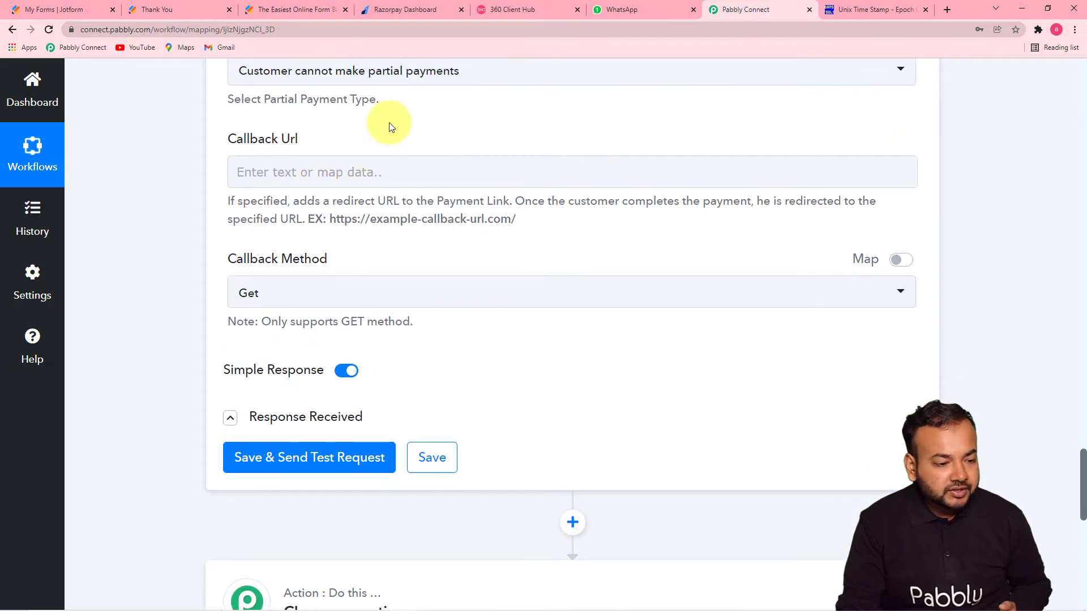
scroll(432, 160, up, 3)
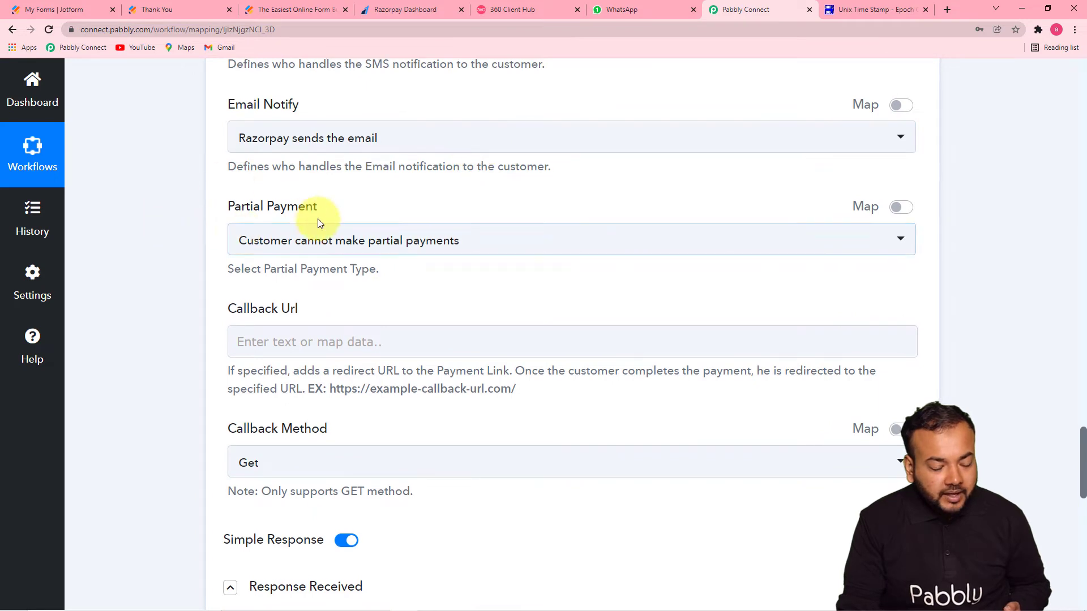
click(407, 250)
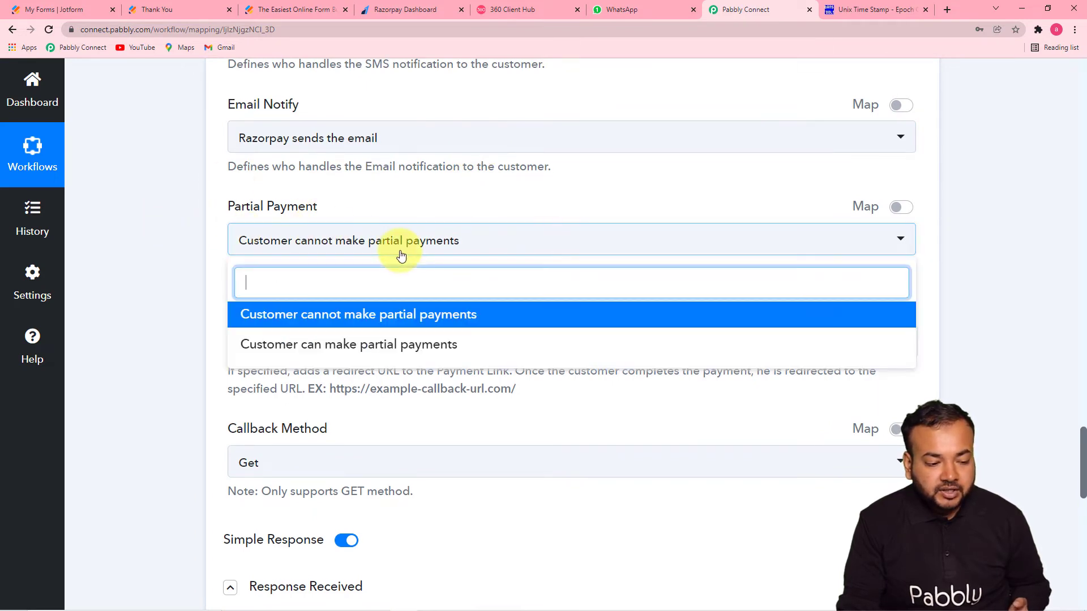
click(331, 322)
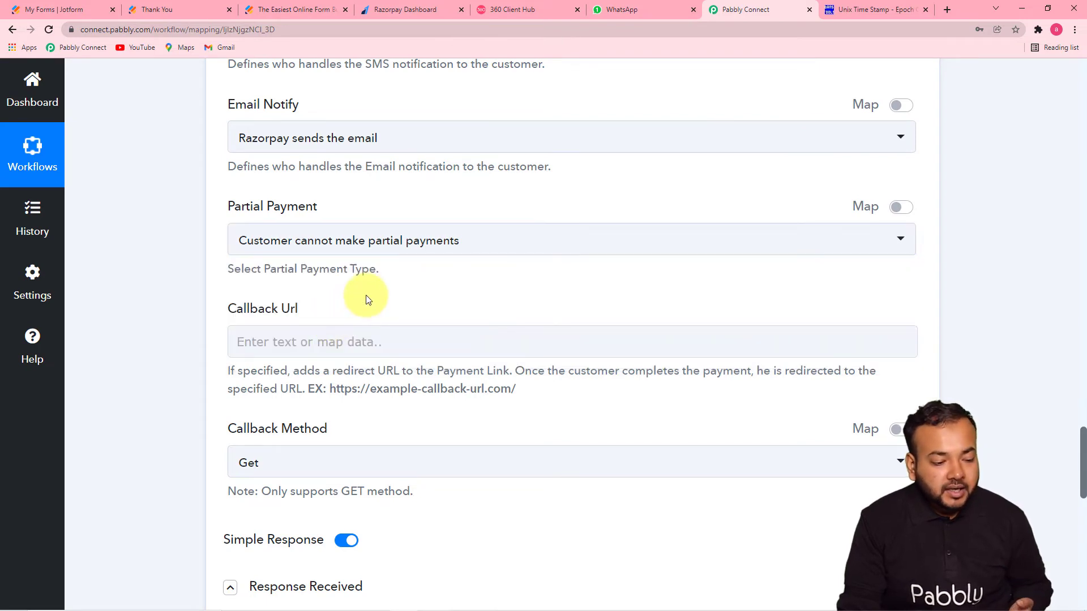
scroll(366, 294, down, 1)
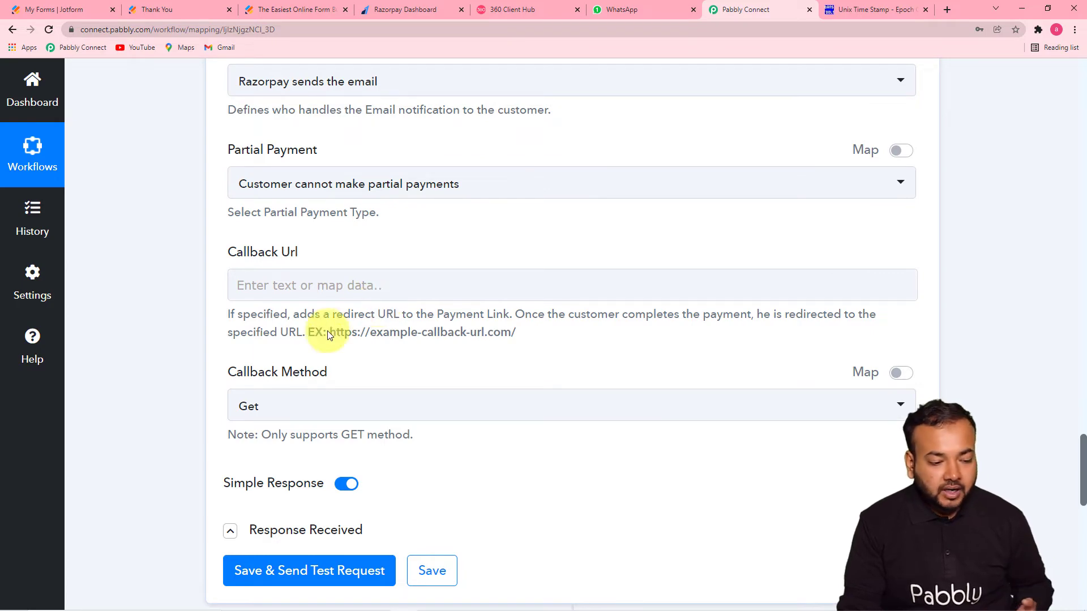
scroll(274, 352, down, 4)
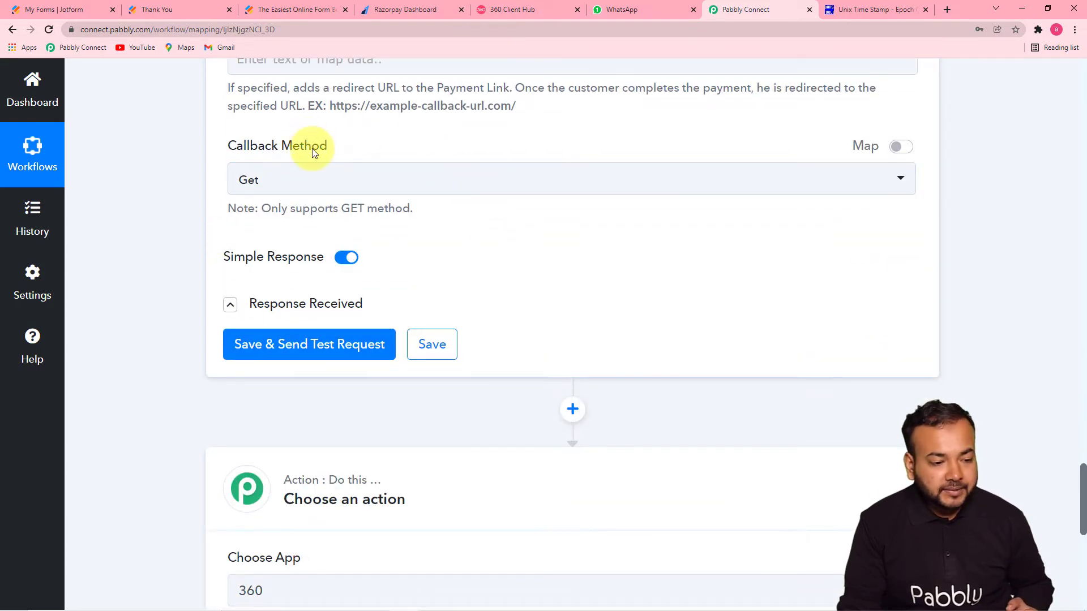
scroll(389, 145, up, 2)
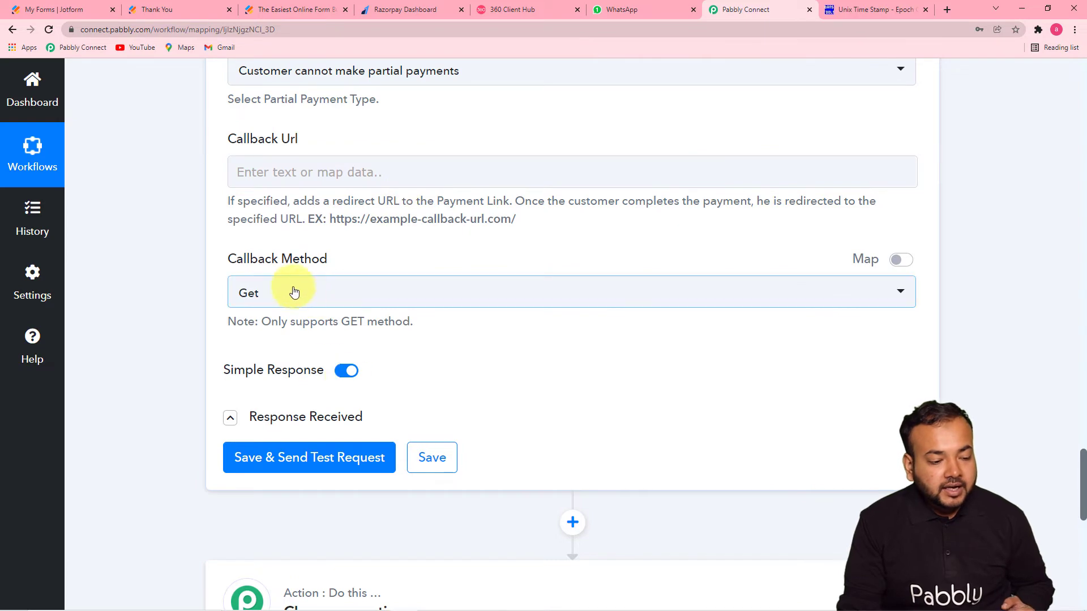
click(376, 296)
click(266, 372)
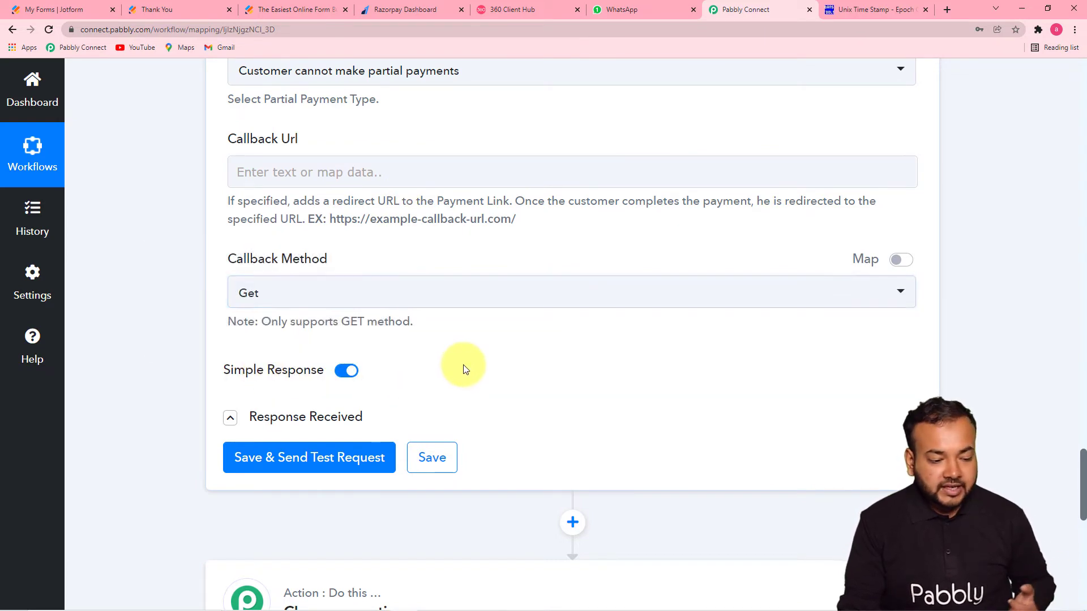
Save the Razorpay payment link action and send a test request
scroll(462, 367, down, 5)
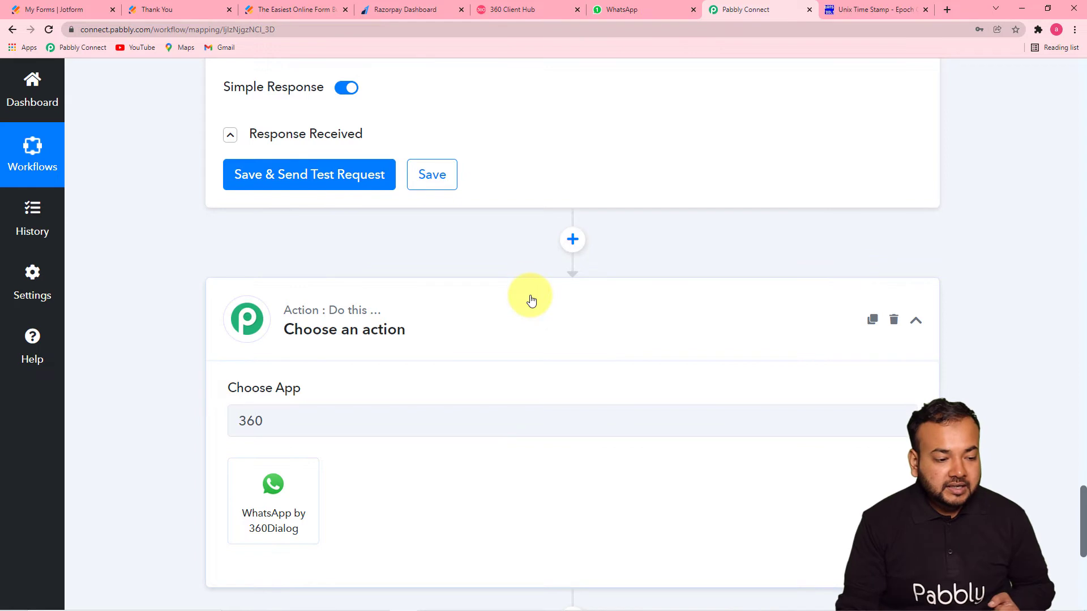
click(295, 182)
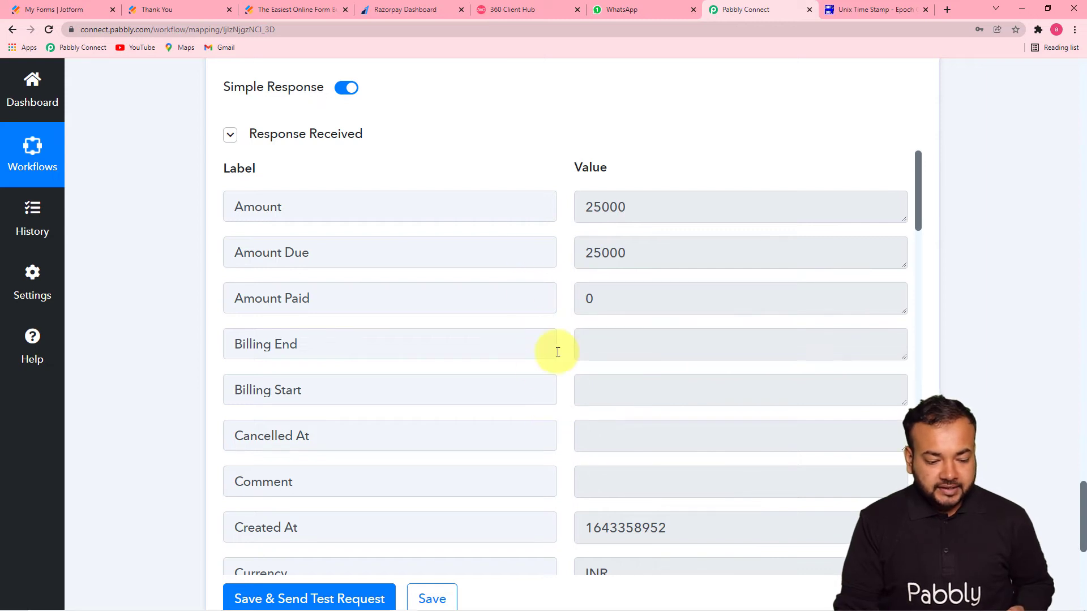
Examine the Razorpay test response down to the generated payment link in the Short Url field
scroll(558, 352, down, 4)
scroll(515, 375, down, 2)
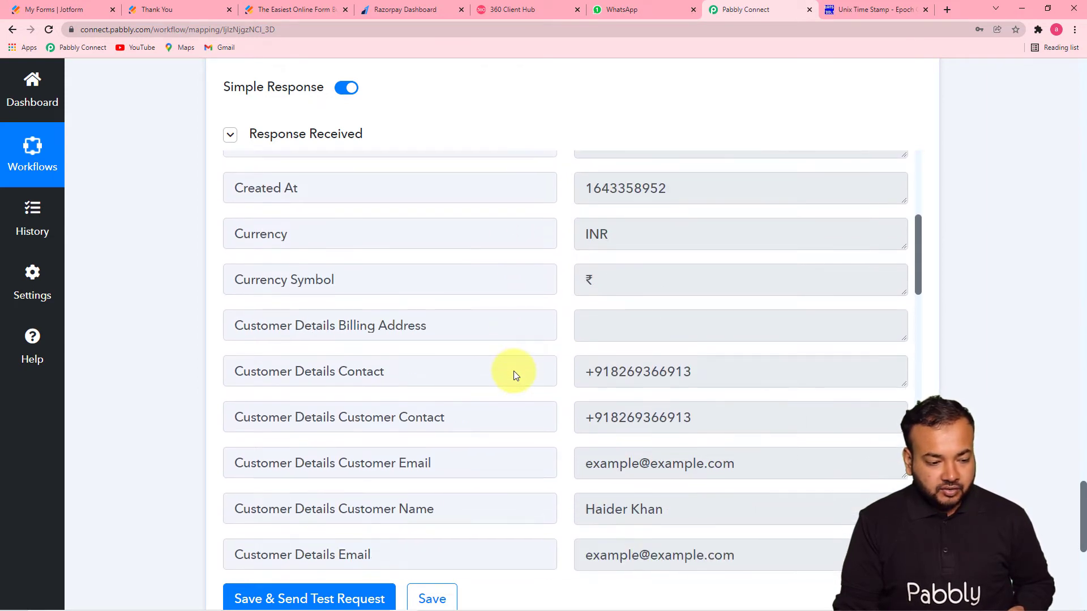
scroll(513, 374, down, 3)
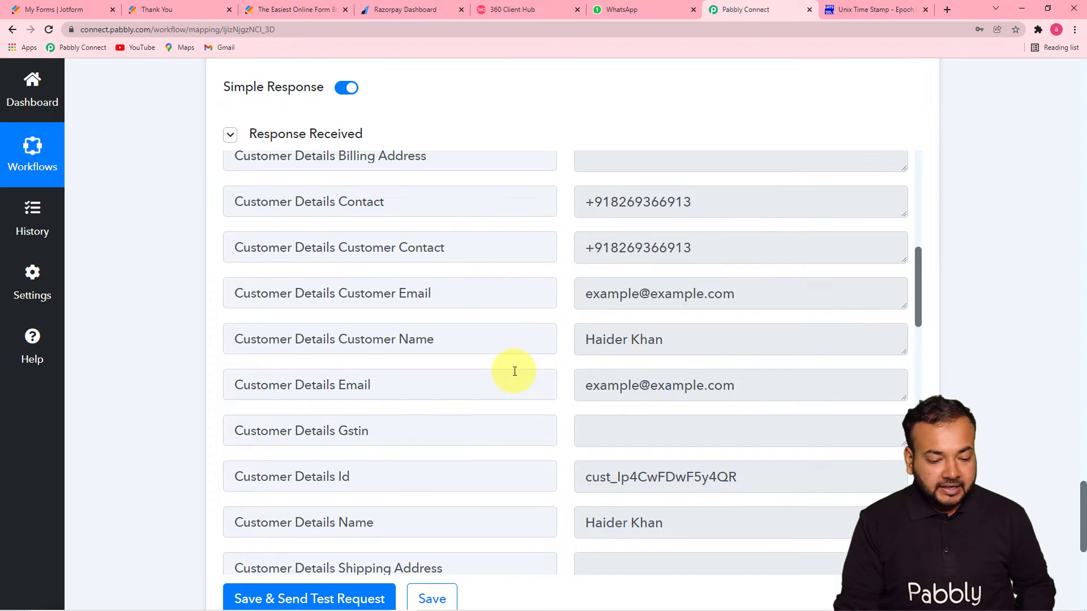
scroll(514, 371, down, 7)
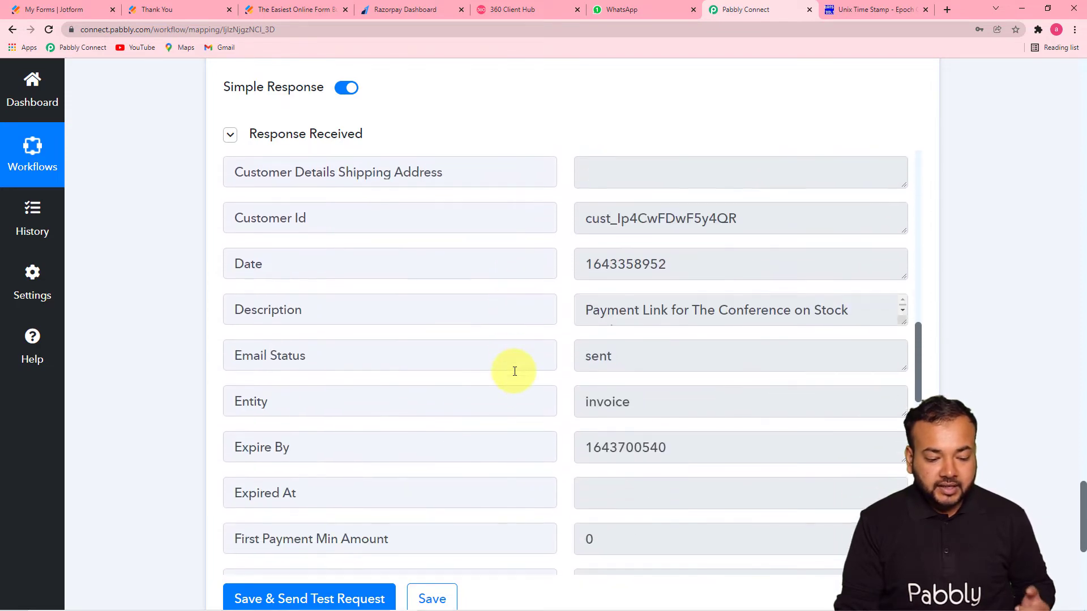
scroll(515, 371, down, 7)
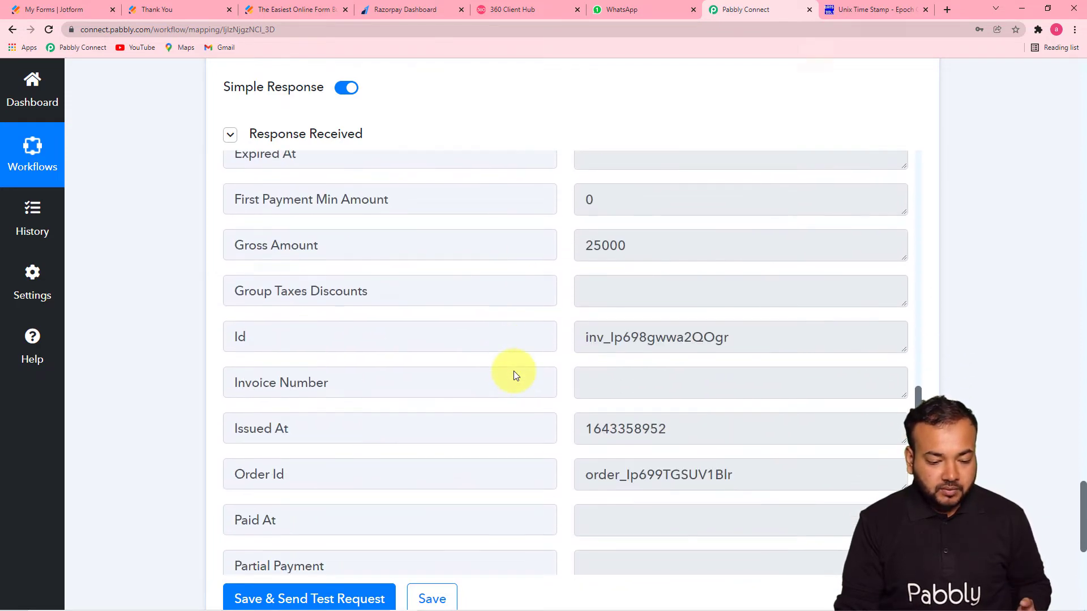
scroll(513, 371, down, 3)
scroll(514, 372, up, 1)
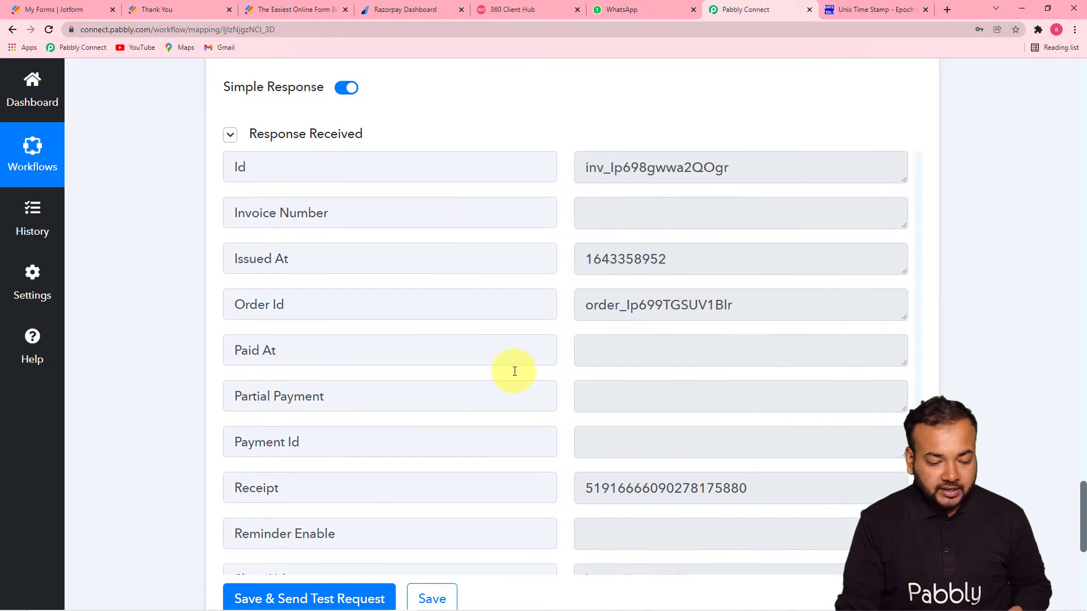
scroll(514, 372, down, 1)
scroll(514, 371, down, 4)
scroll(512, 369, up, 1)
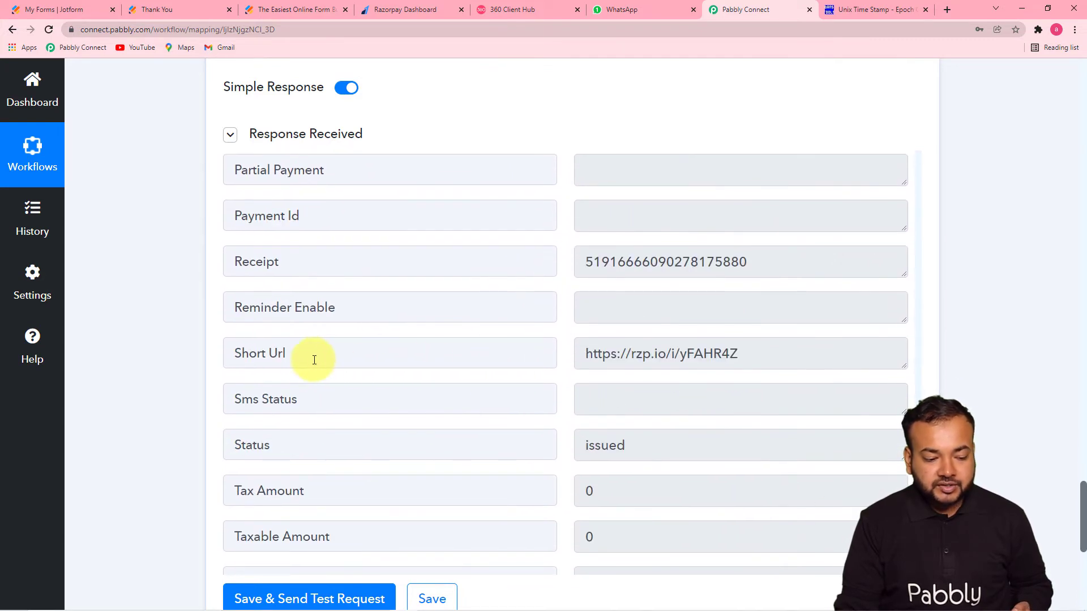
Open the Short Url from the Razorpay response in a separate browser tab to check the payment page
double_click(615, 365)
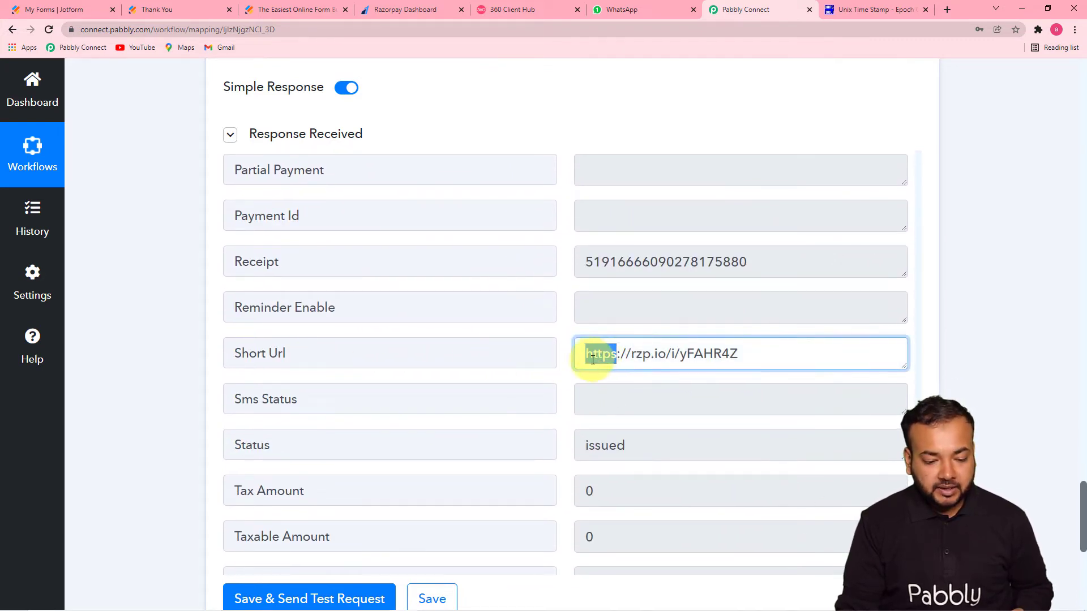
mouse_move(601, 356)
mouse_down()
mouse_move(736, 353)
mouse_move(618, 351)
mouse_move(593, 366)
mouse_move(585, 355)
mouse_up()
right_click(584, 356)
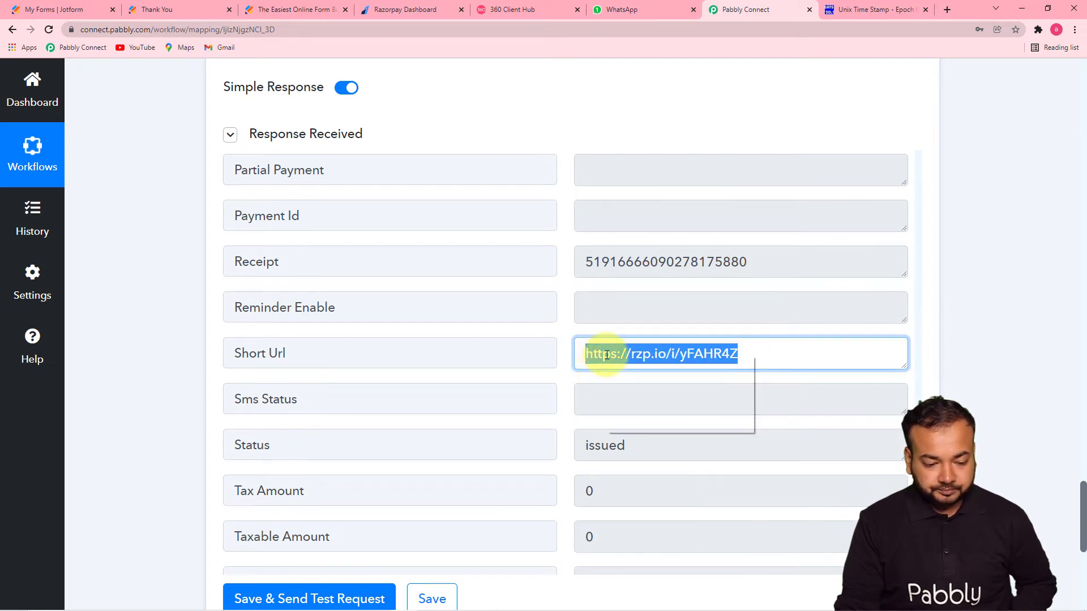
click(616, 384)
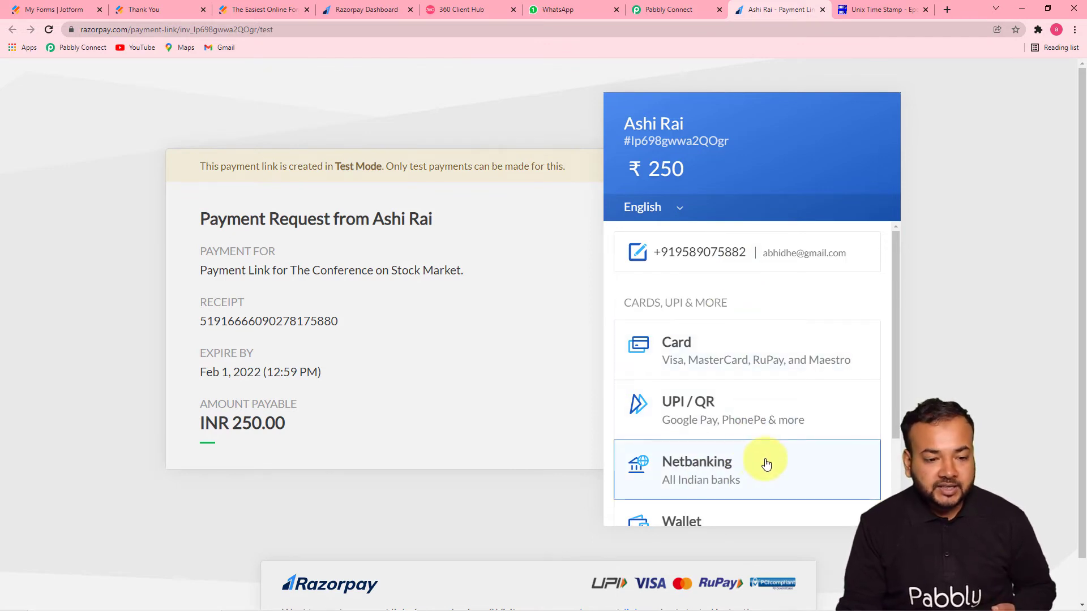
Back in Pabbly Connect, add a WhatsApp by 360Dialog action after the Razorpay step with the Send Template Message event
click(682, 9)
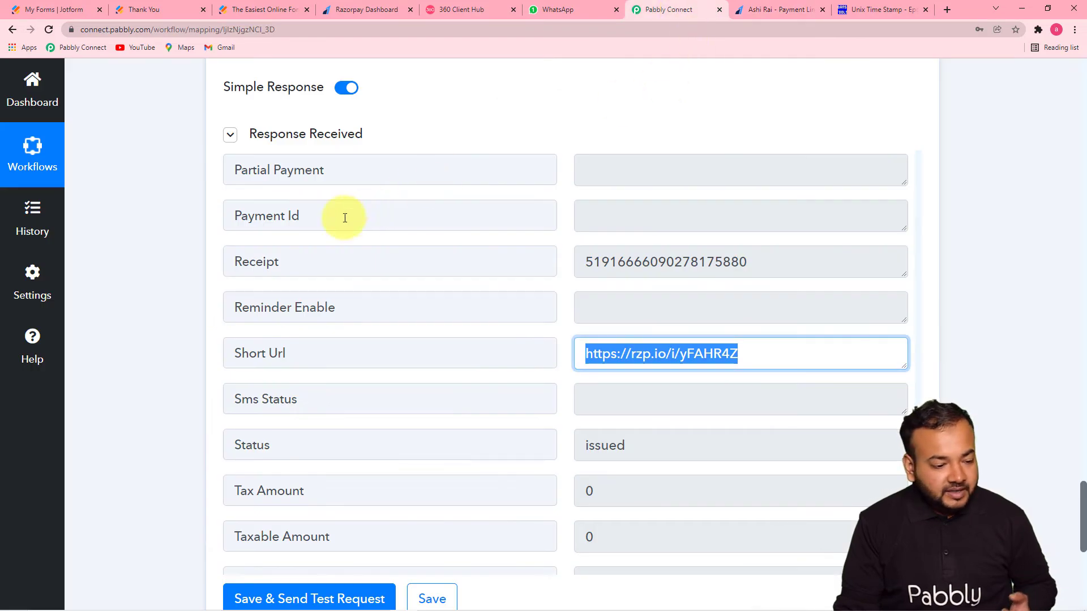
scroll(155, 306, down, 3)
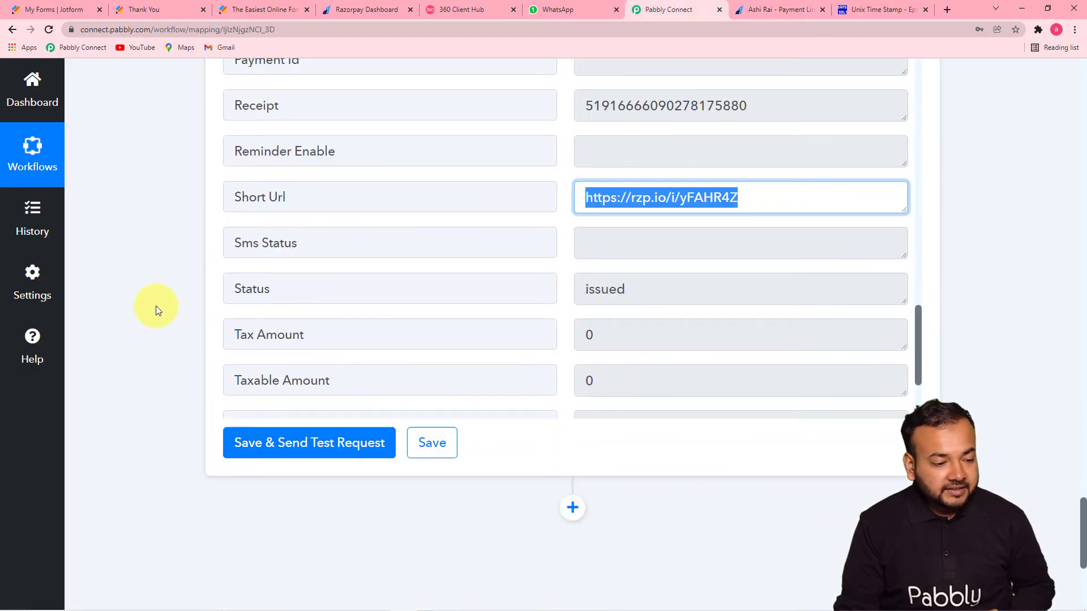
scroll(156, 309, down, 2)
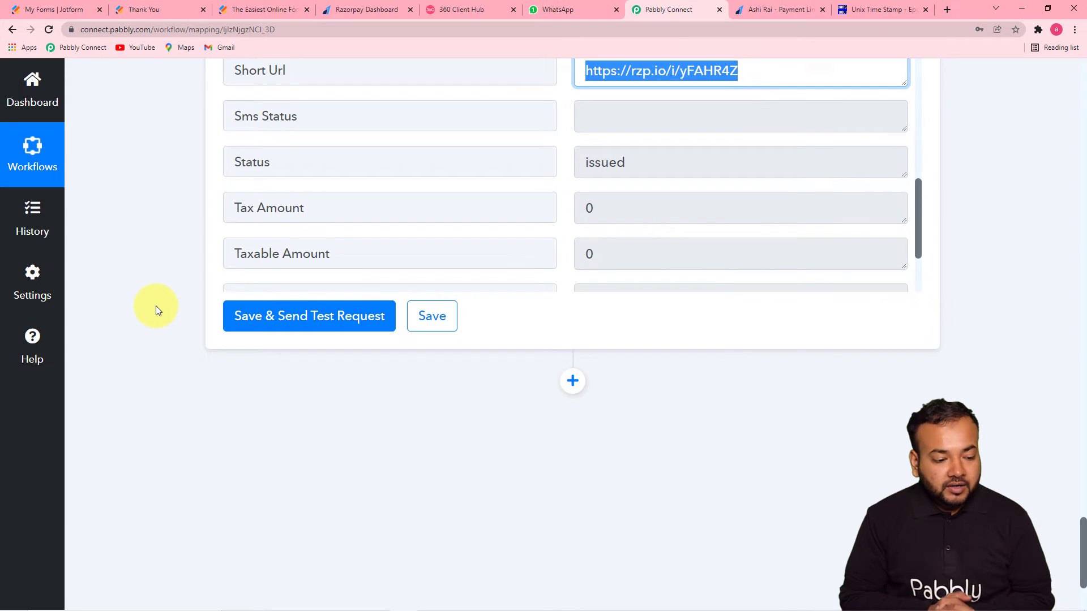
click(572, 380)
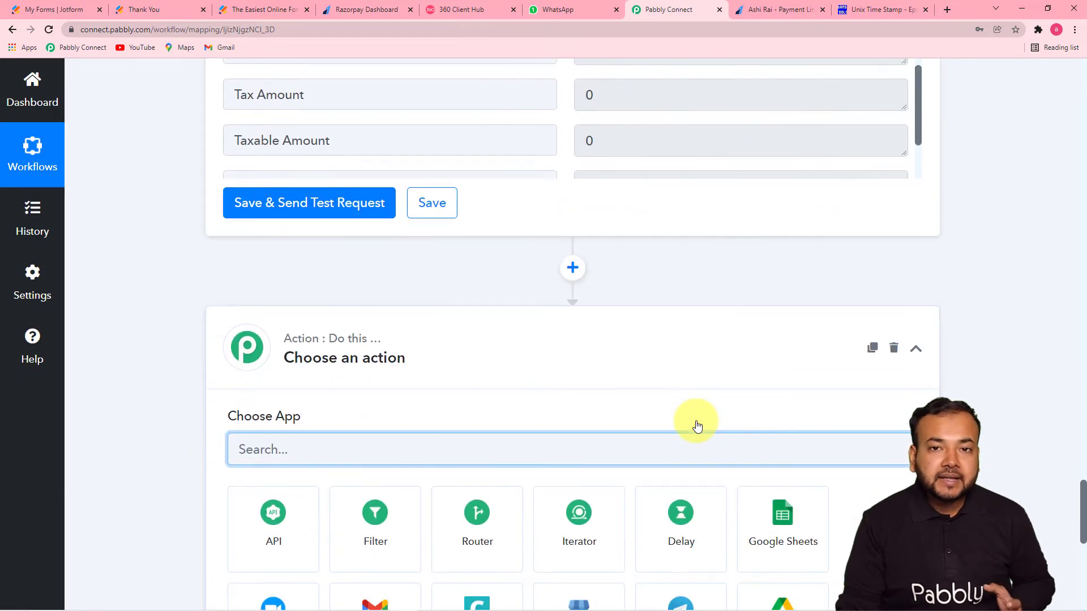
scroll(697, 426, down, 2)
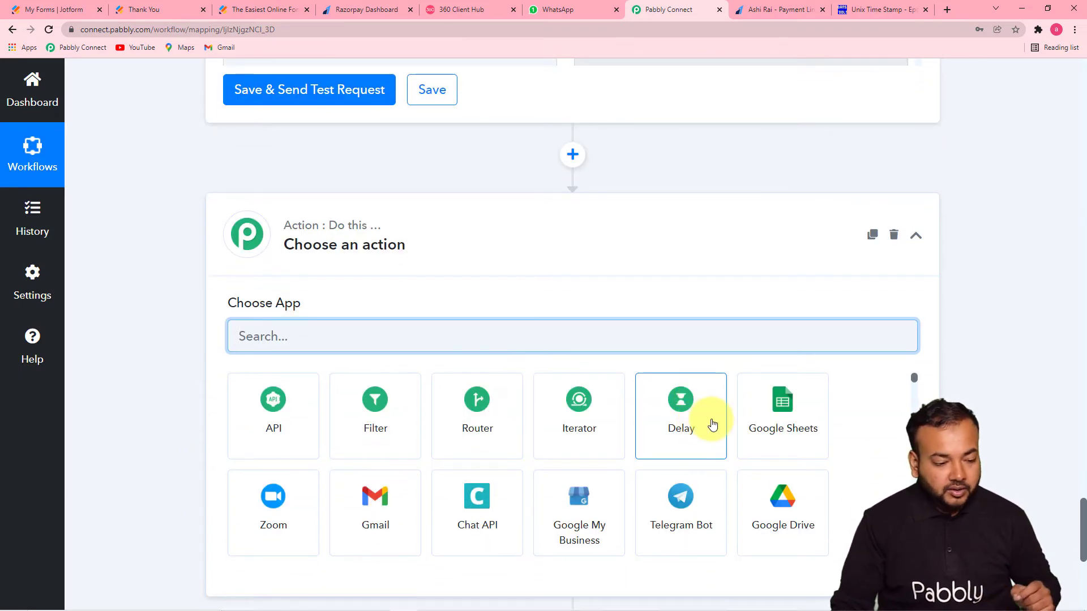
text(360)
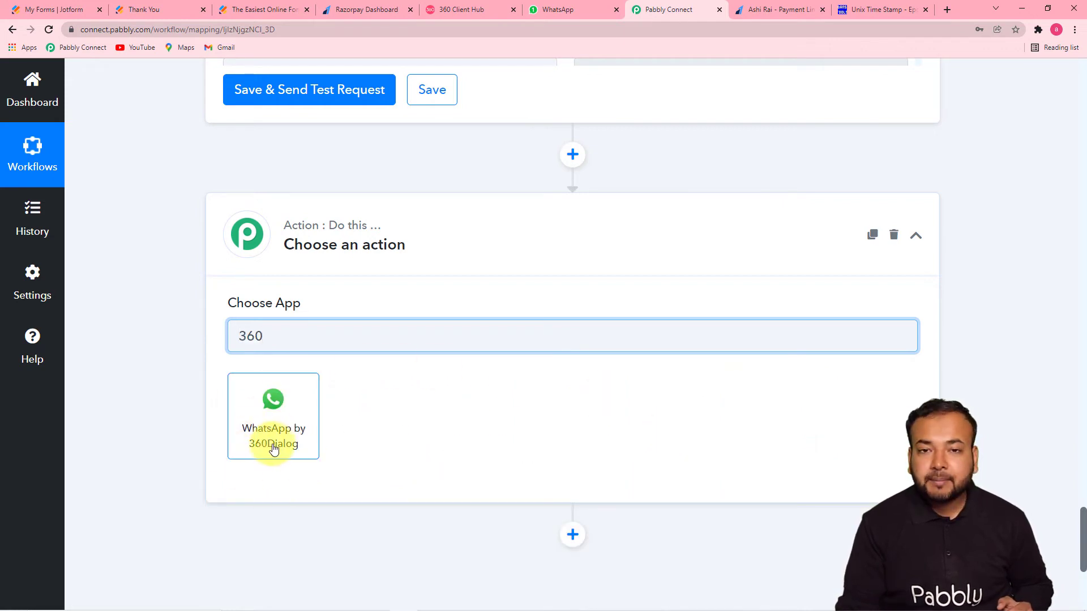
click(273, 444)
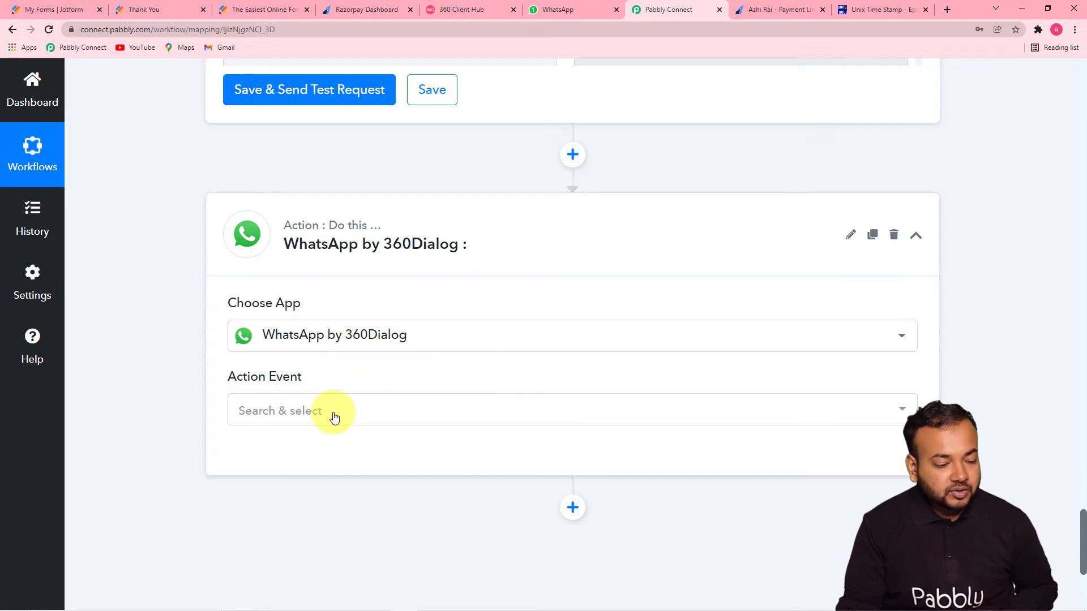
click(298, 419)
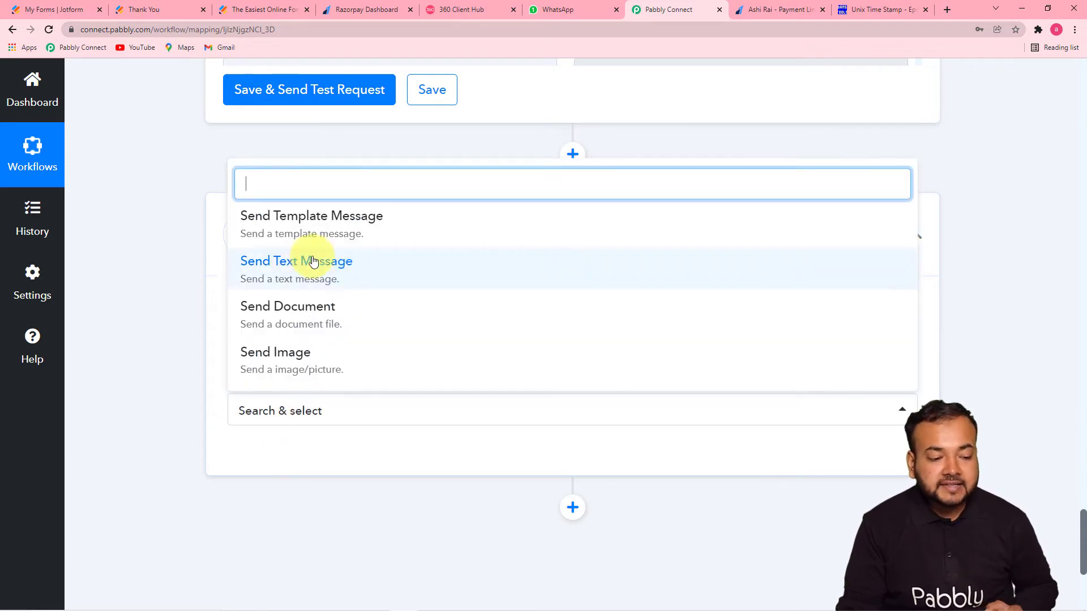
click(339, 221)
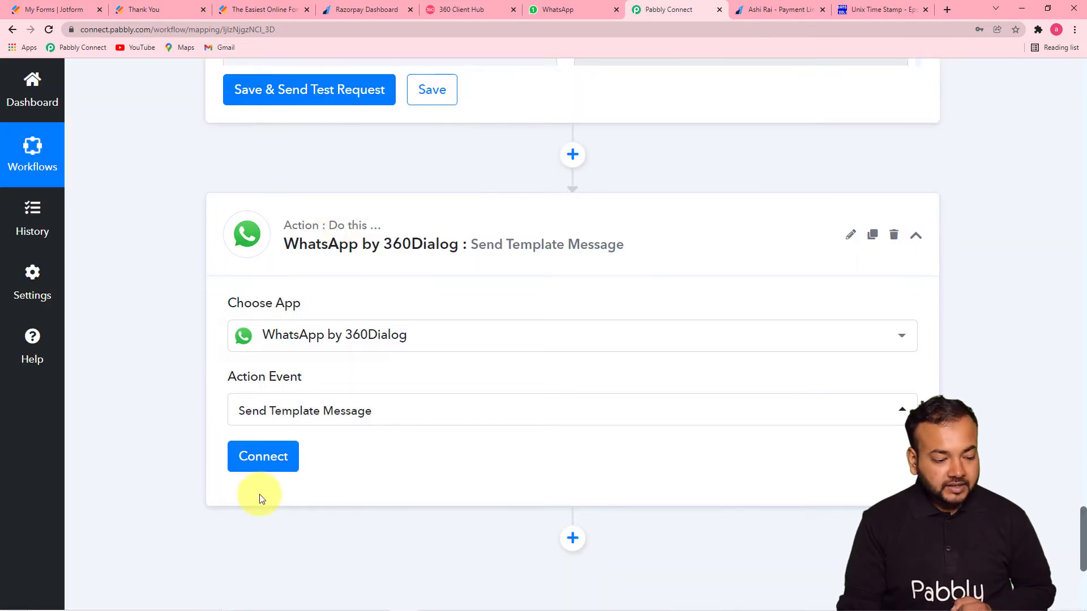
Begin connecting the WhatsApp by 360Dialog action with the Add New Connection option
click(276, 462)
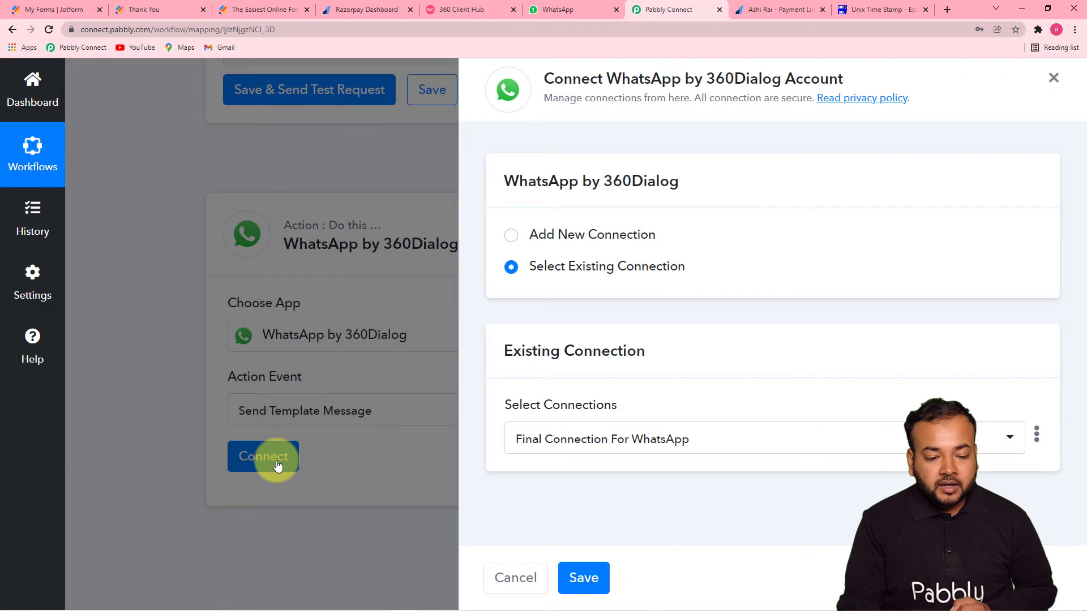
click(510, 237)
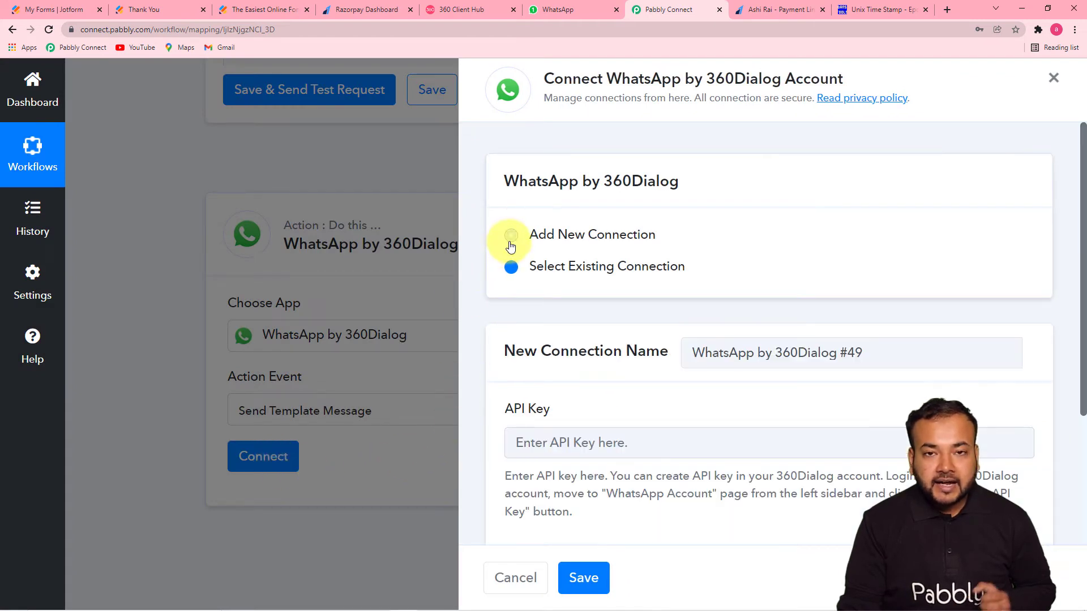
scroll(560, 454, down, 2)
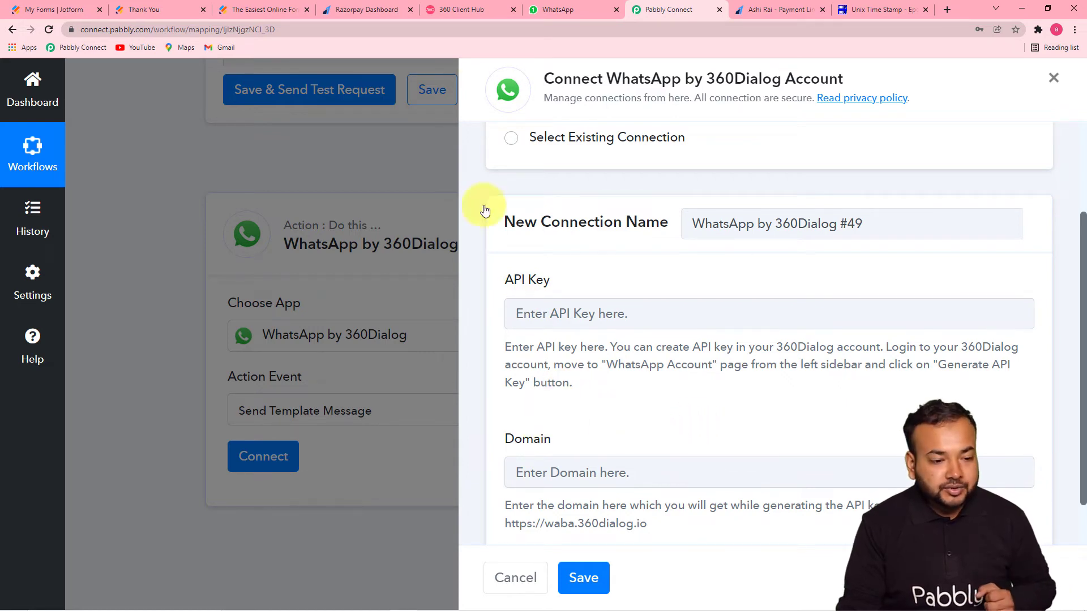
Switch to the 360Dialog Client Hub and look over its dashboard, including the Resources and FAQ sections
click(456, 11)
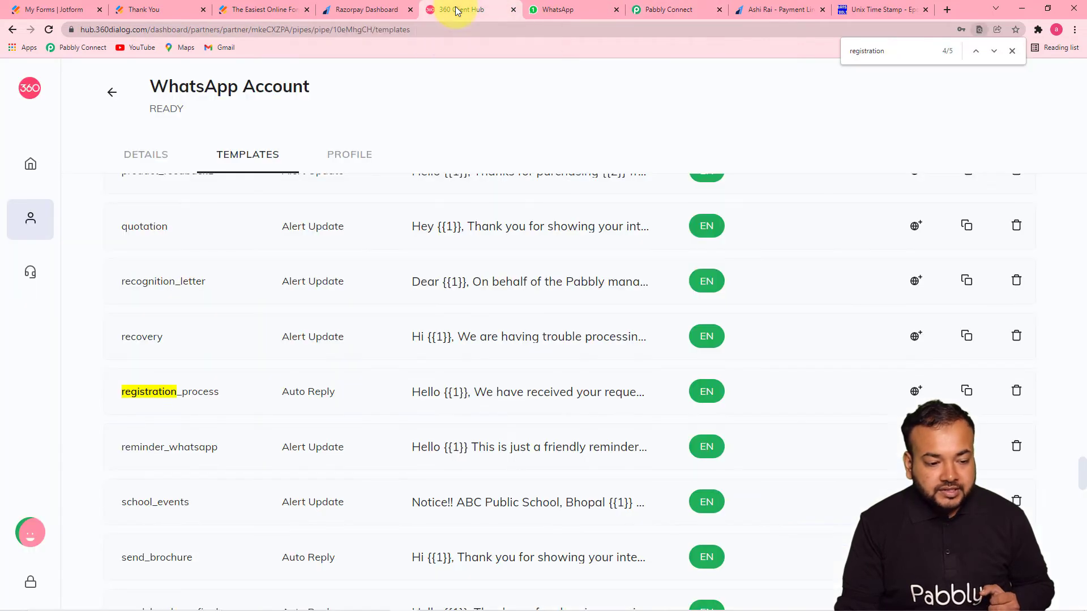
mouse_move(125, 106)
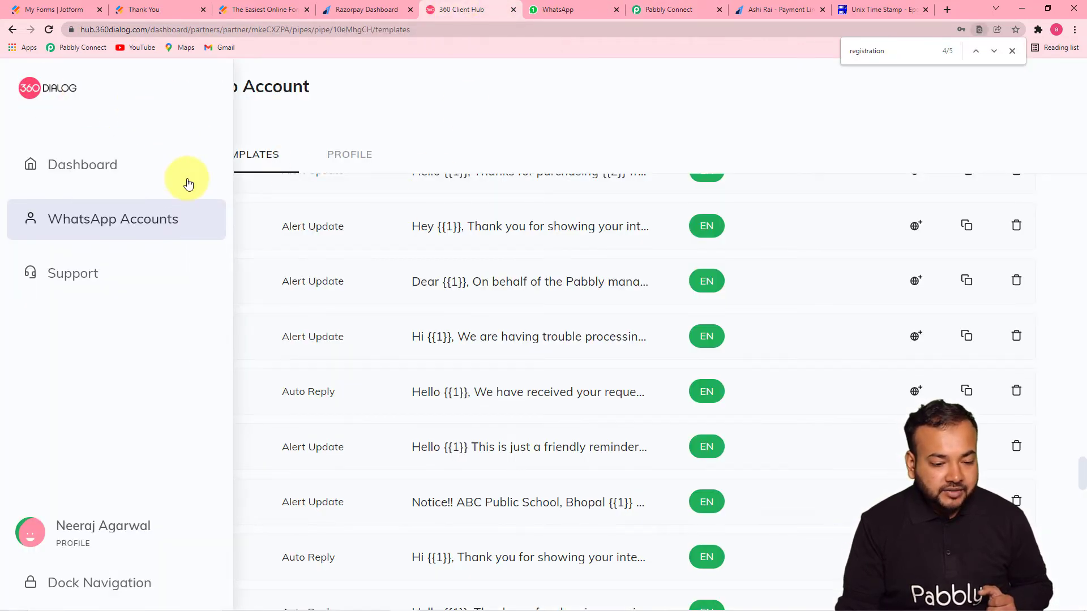
scroll(511, 265, up, 5)
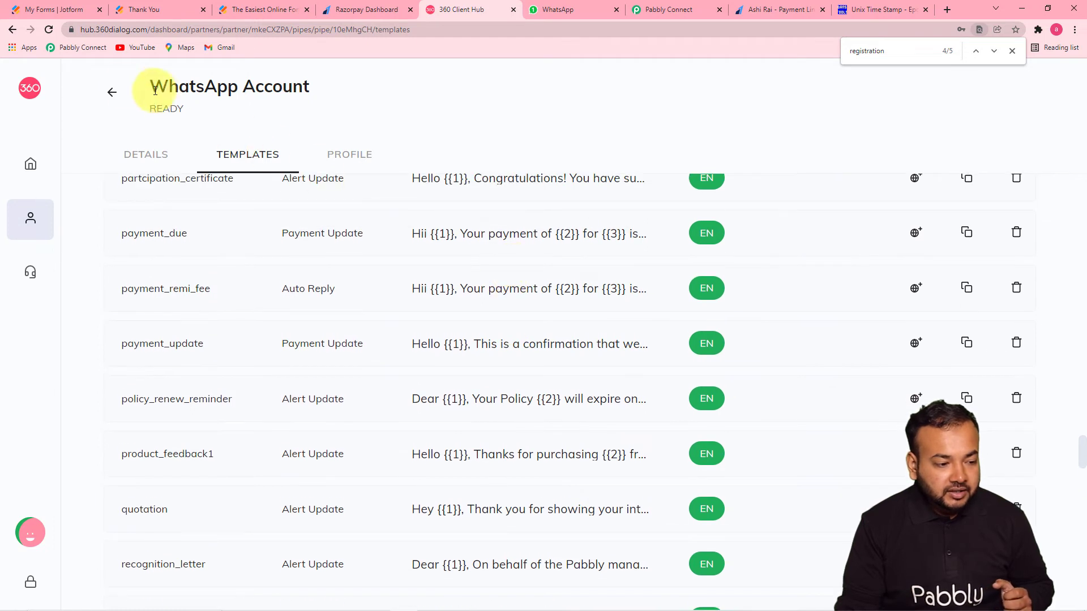
click(49, 170)
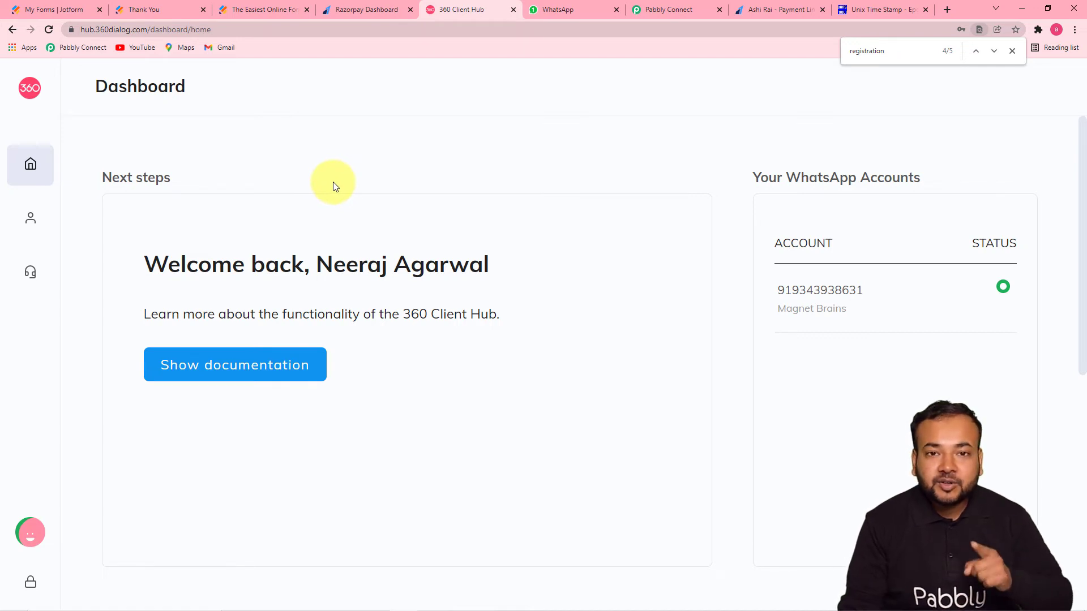
scroll(524, 280, down, 2)
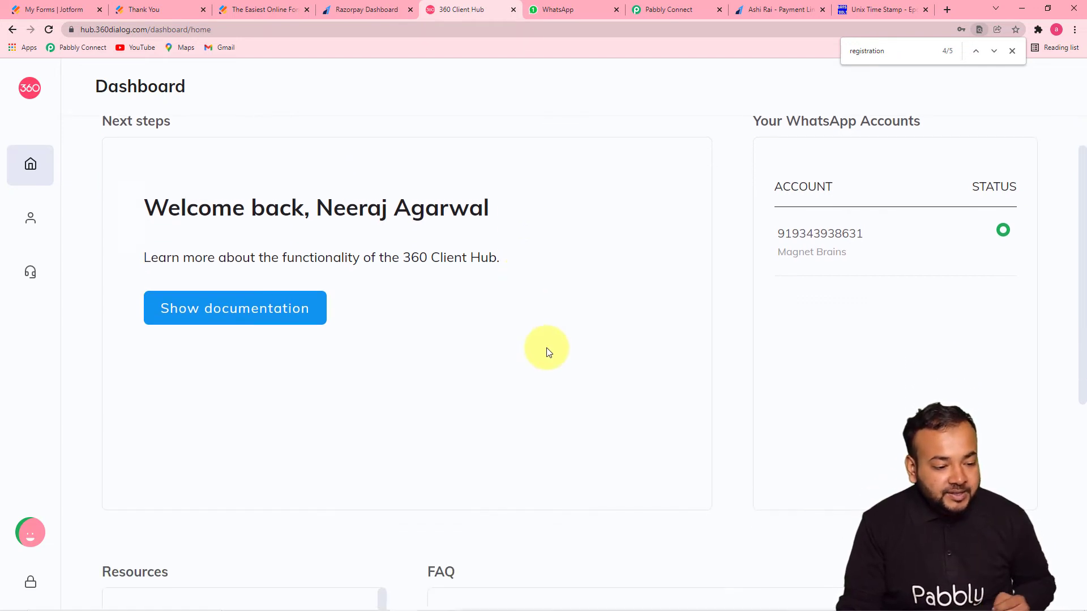
scroll(548, 352, down, 1)
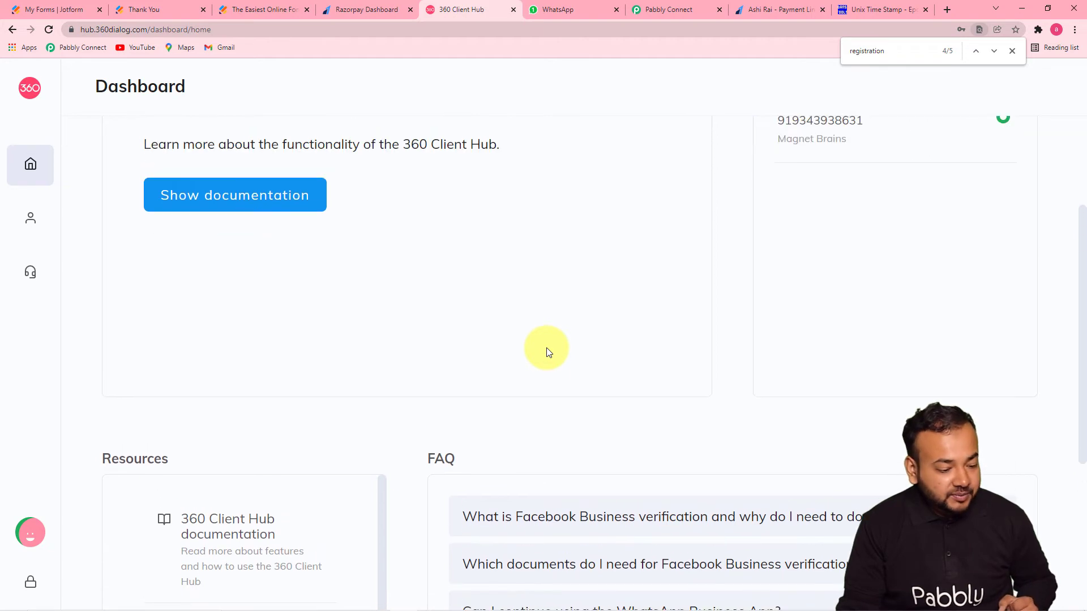
scroll(548, 352, down, 2)
scroll(548, 352, down, 1)
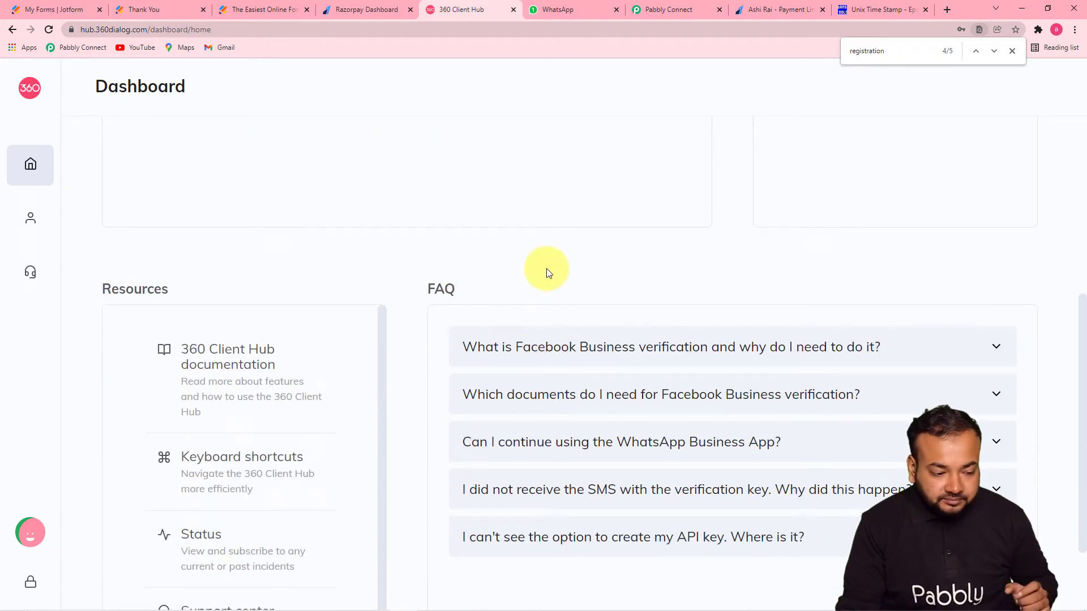
scroll(547, 272, down, 2)
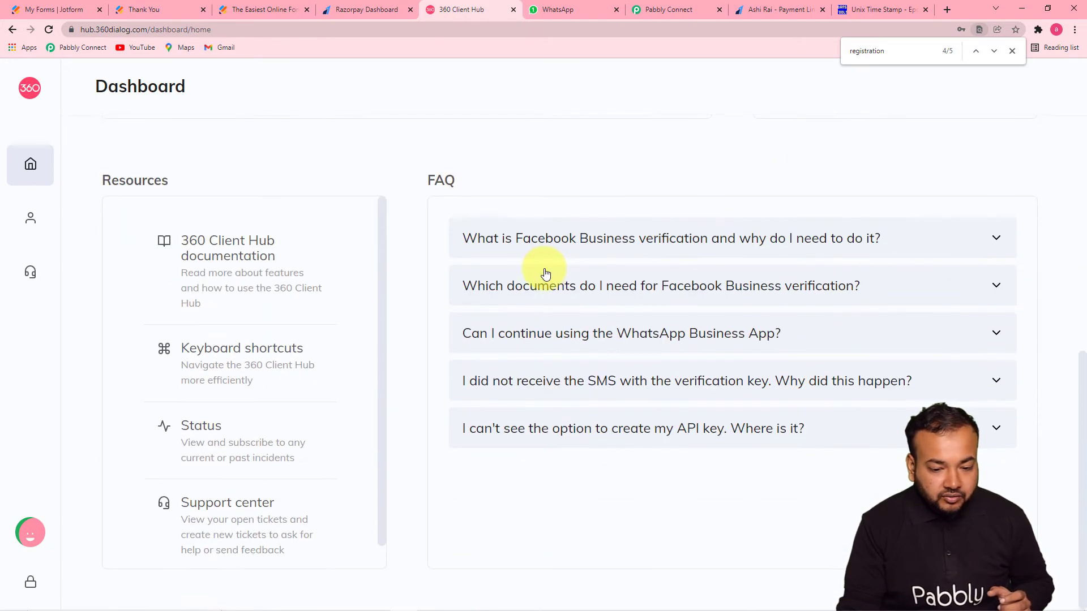
scroll(519, 307, up, 1)
scroll(520, 307, up, 5)
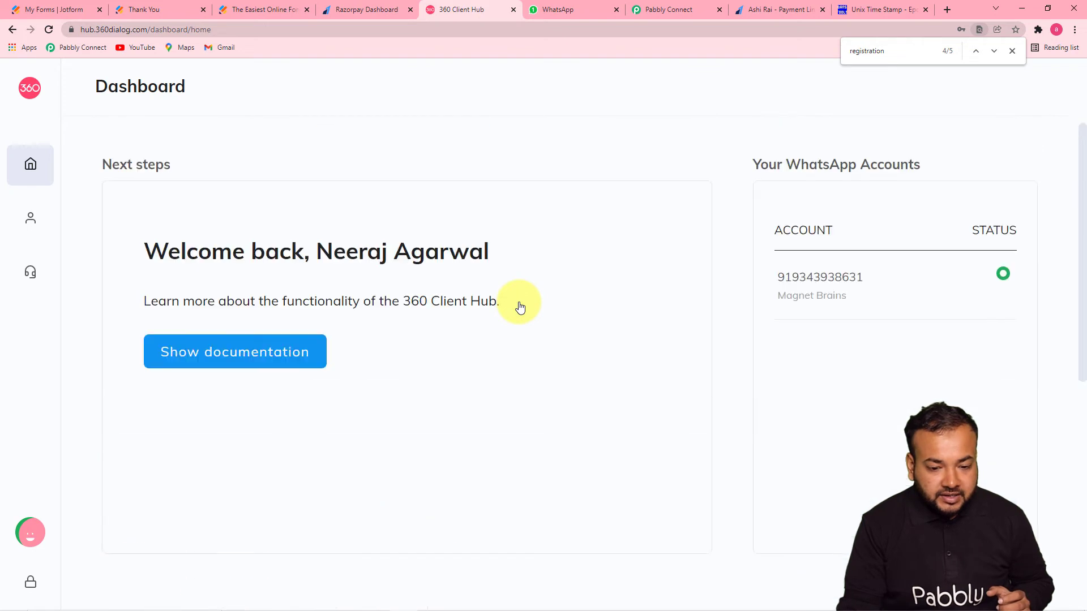
Dismiss the page search and open the WhatsApp Accounts page to find where the API key is generated
click(1012, 51)
scroll(56, 170, down, 1)
mouse_move(24, 204)
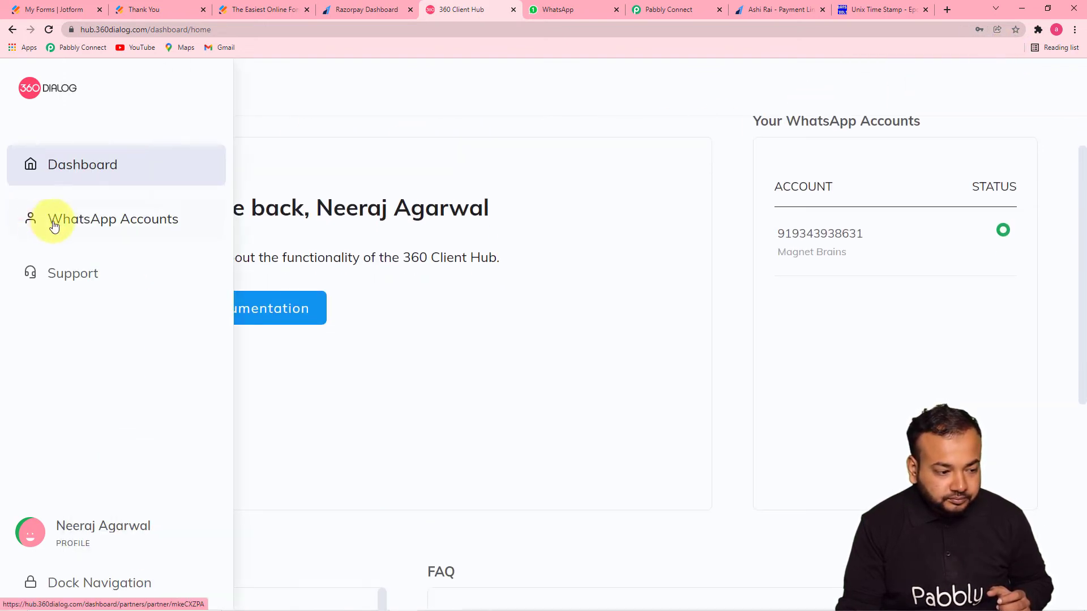
click(118, 230)
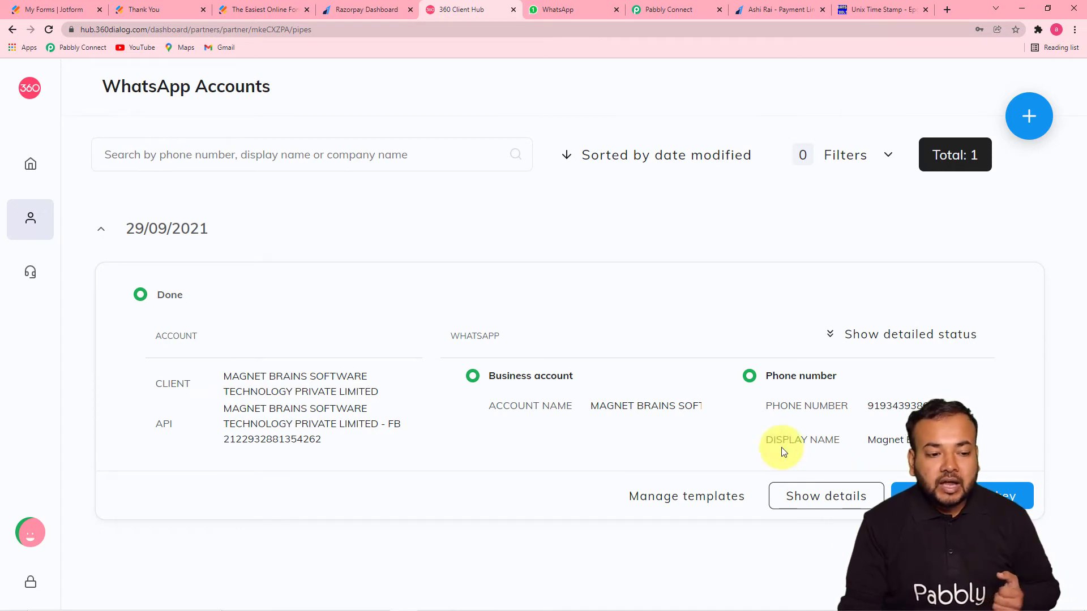
click(648, 12)
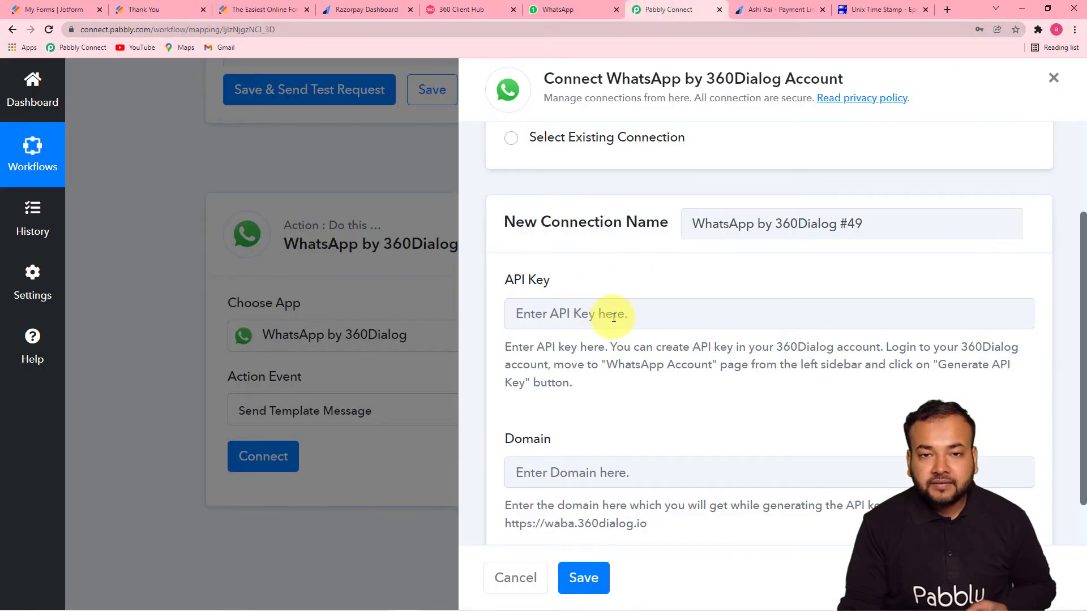
scroll(610, 319, down, 1)
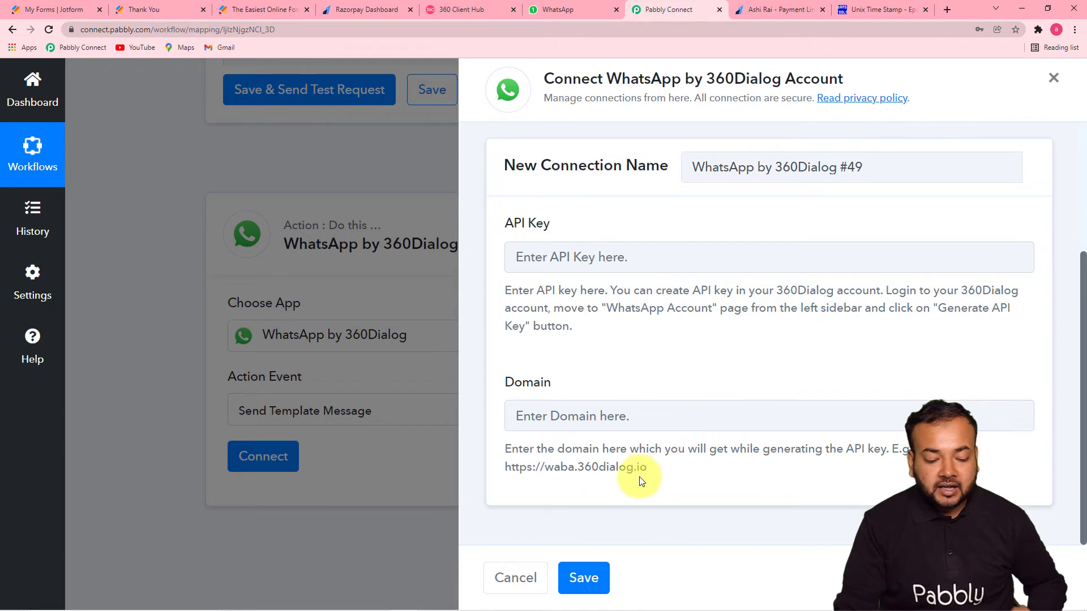
drag(648, 468, 508, 483)
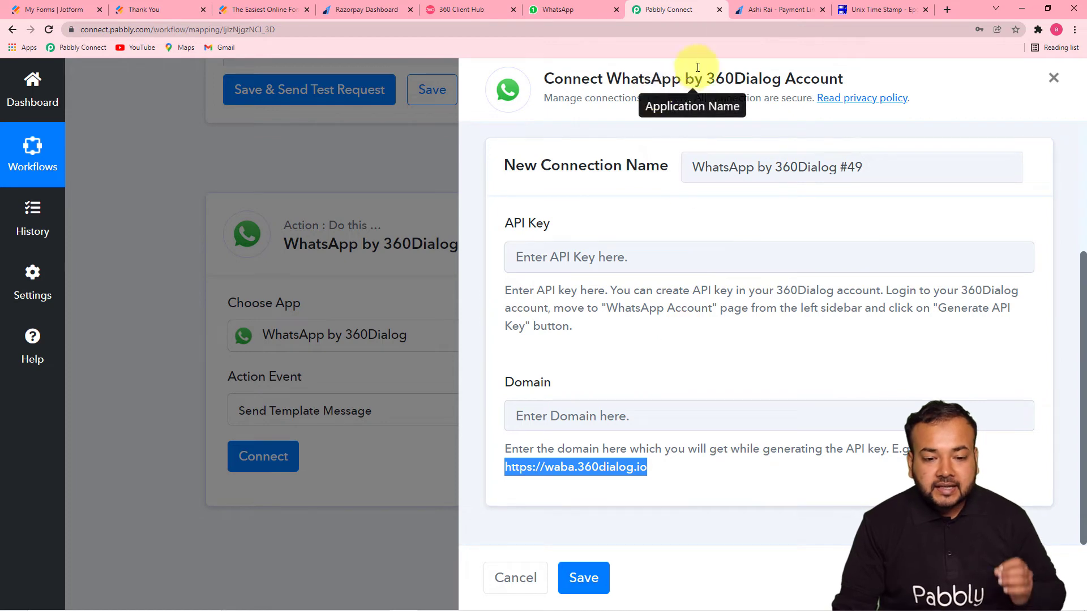
Connect the WhatsApp by 360Dialog action using the existing connection Final Connection For WhatsApp
click(457, 12)
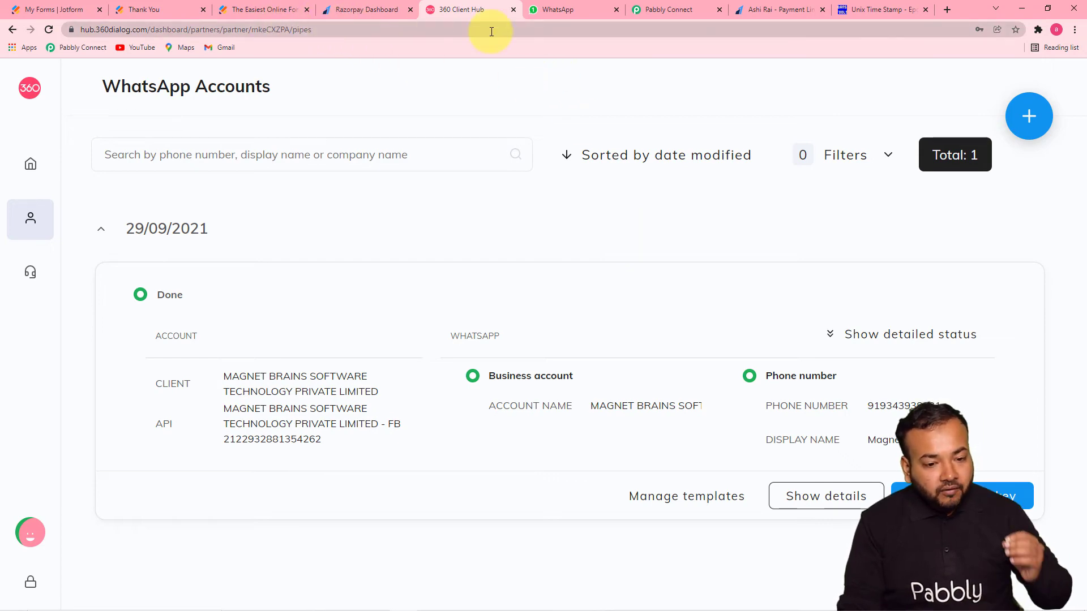
click(658, 10)
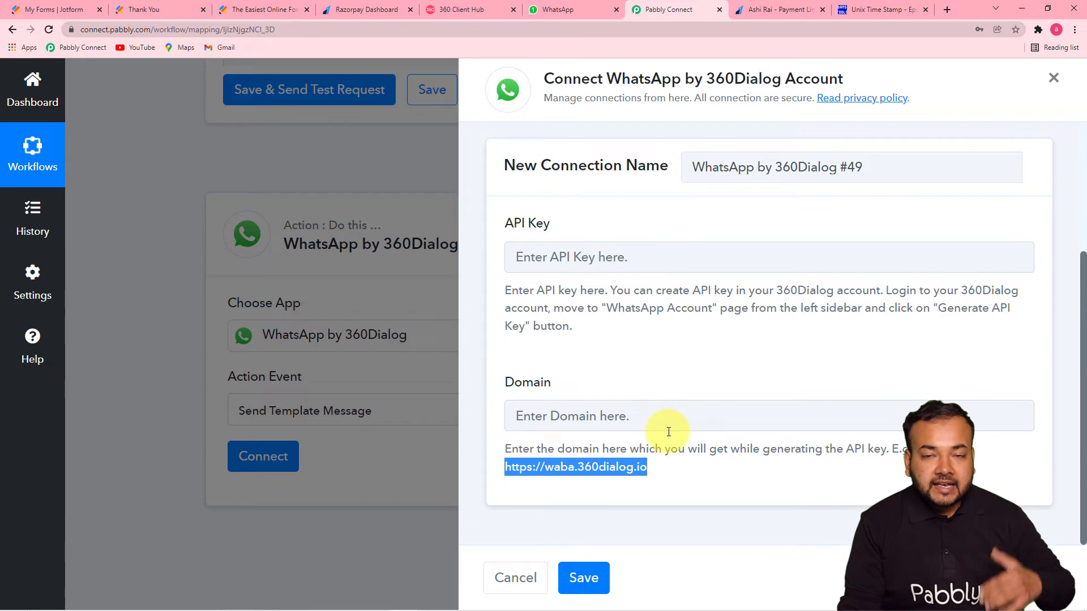
scroll(664, 396, up, 2)
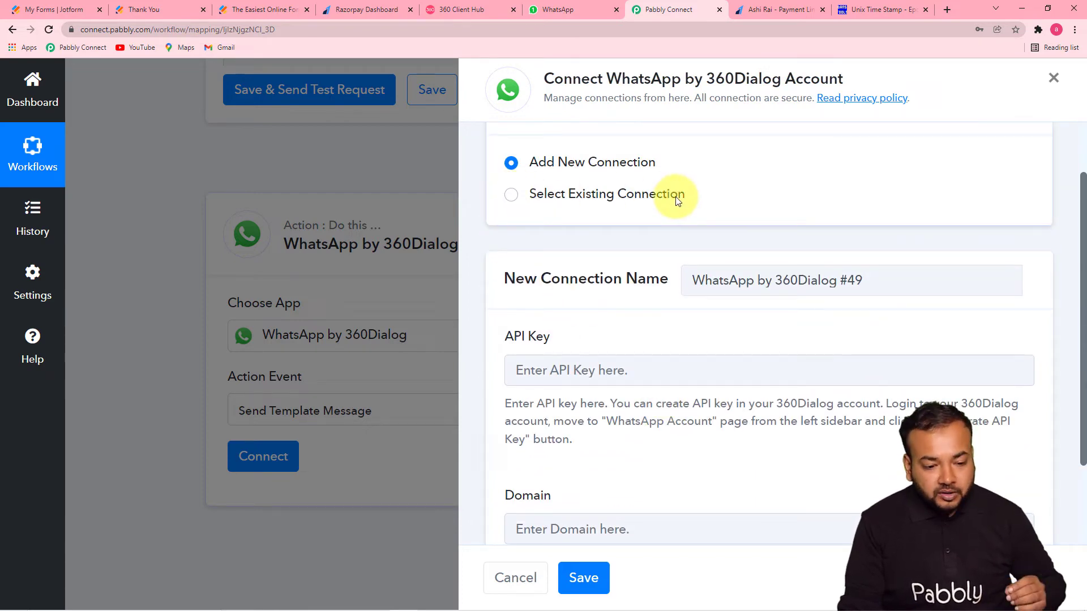
click(512, 197)
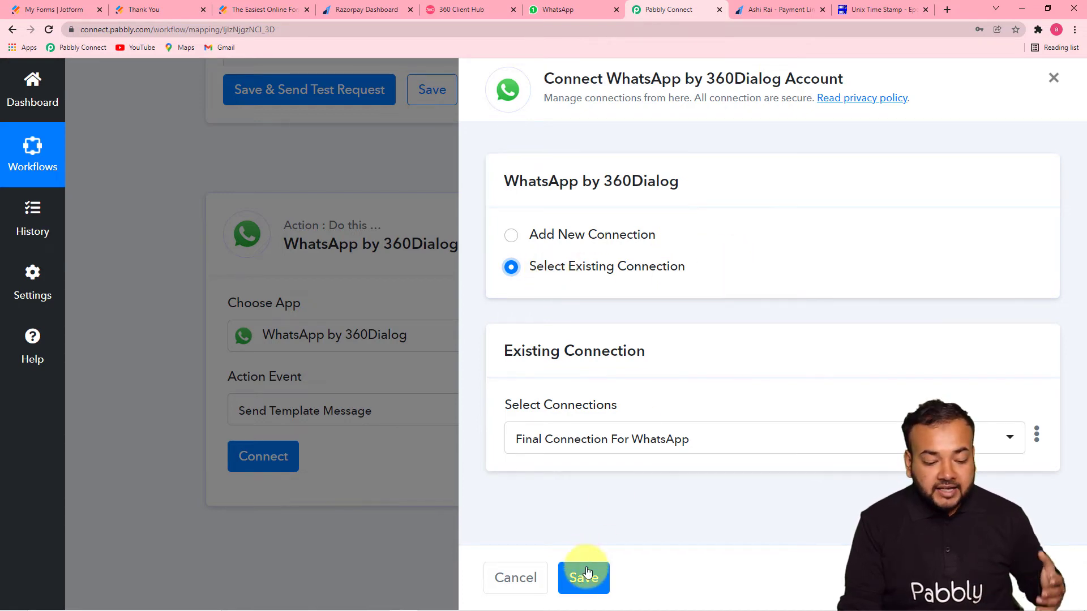
click(586, 578)
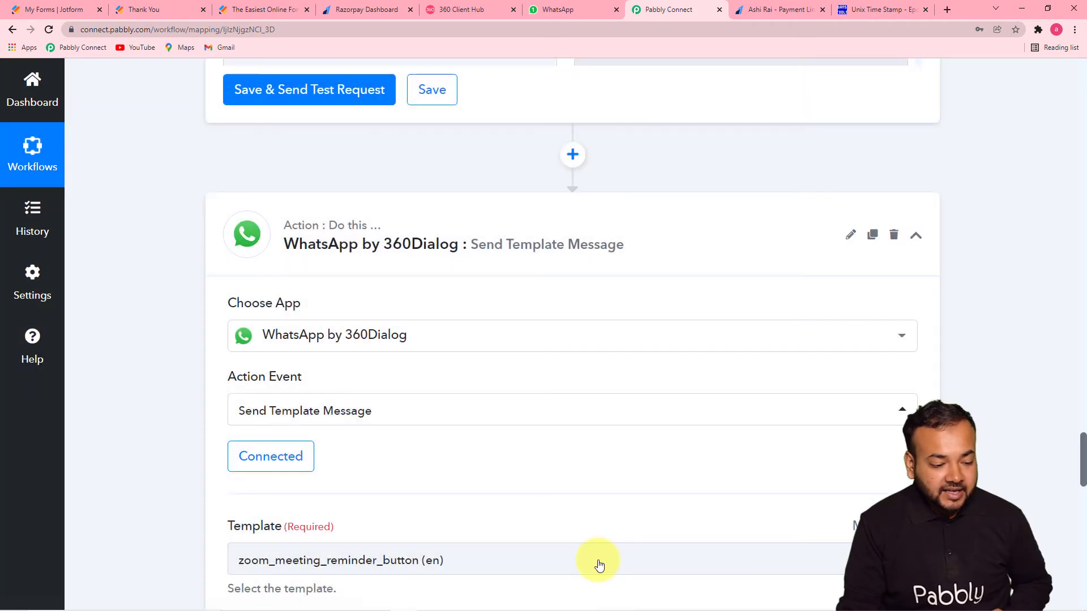
scroll(541, 434, down, 3)
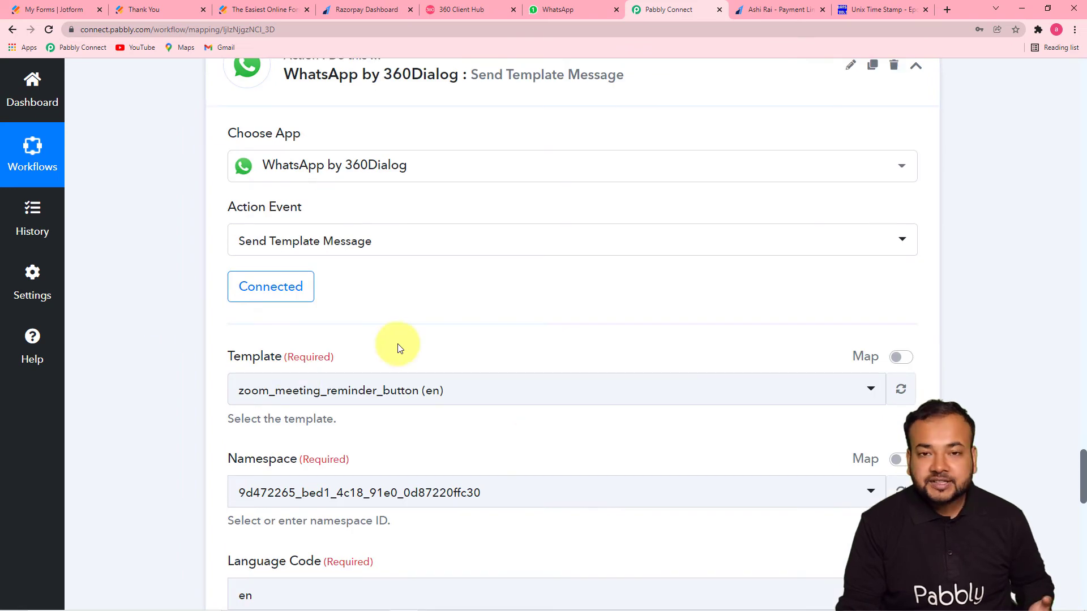
scroll(395, 347, down, 4)
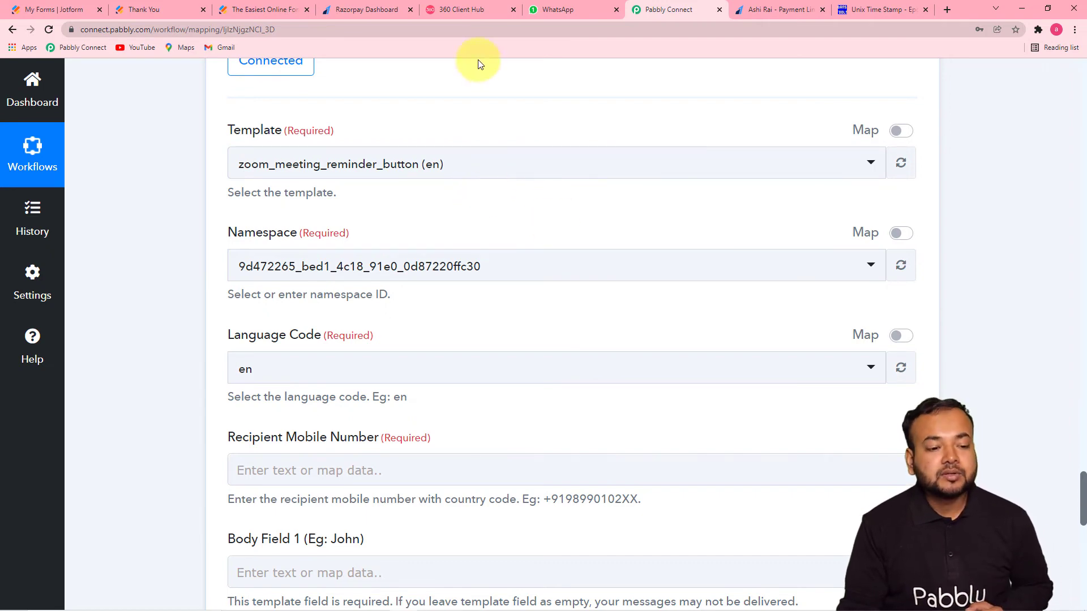
Switch to the 360Dialog Client Hub and open the WhatsApp account's message templates to look over the list
click(473, 8)
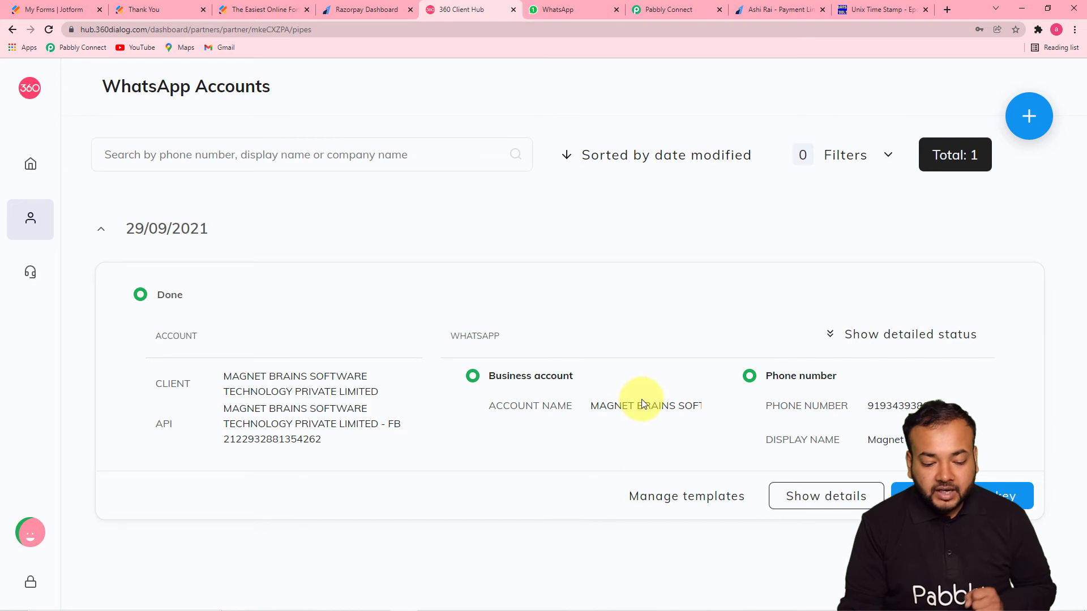
click(641, 502)
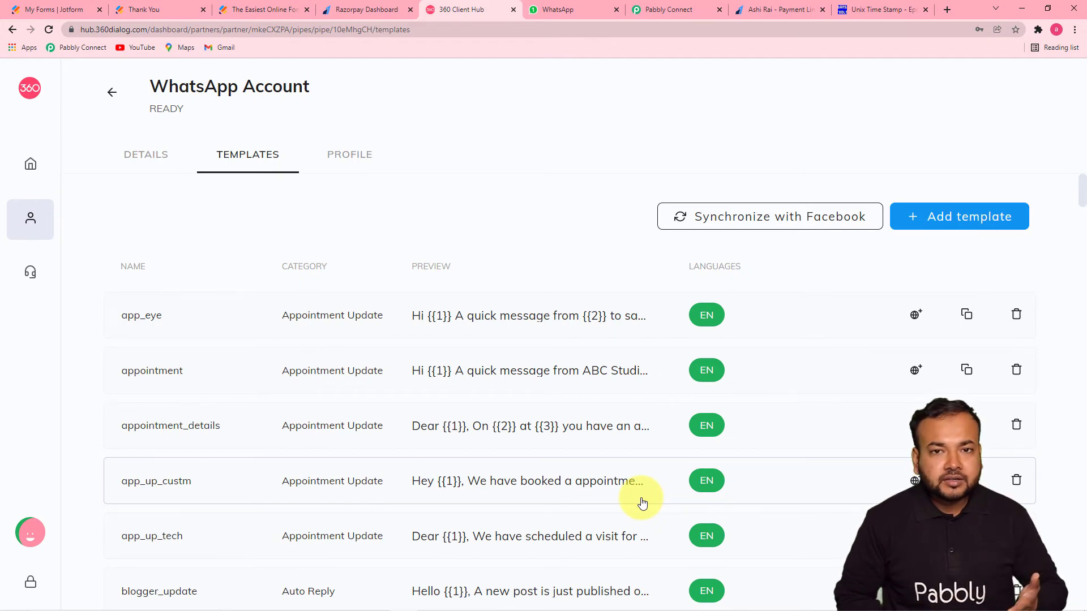
scroll(640, 497, down, 2)
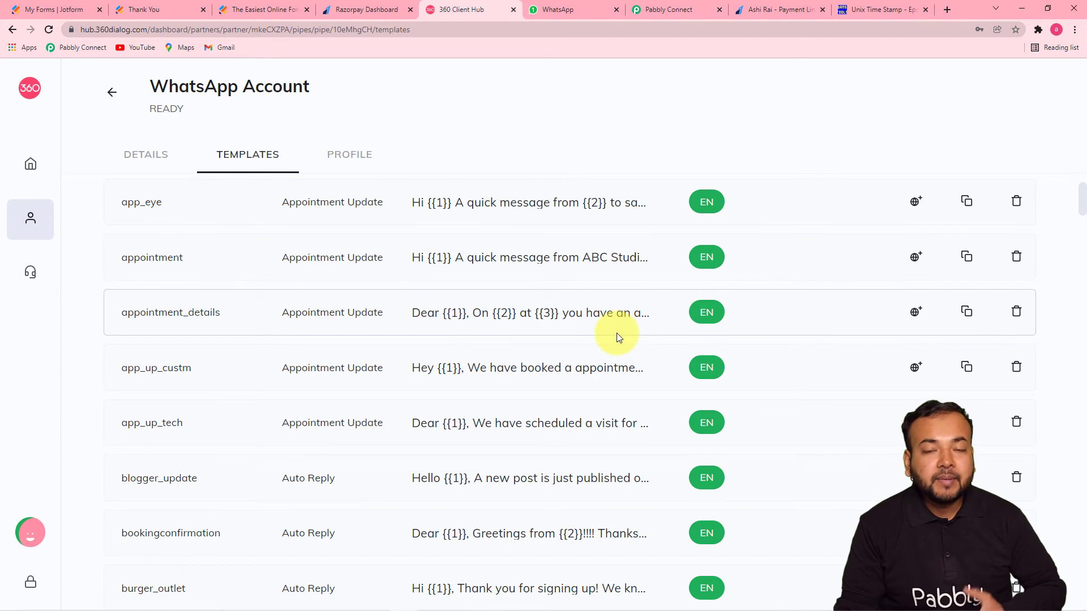
scroll(537, 317, up, 2)
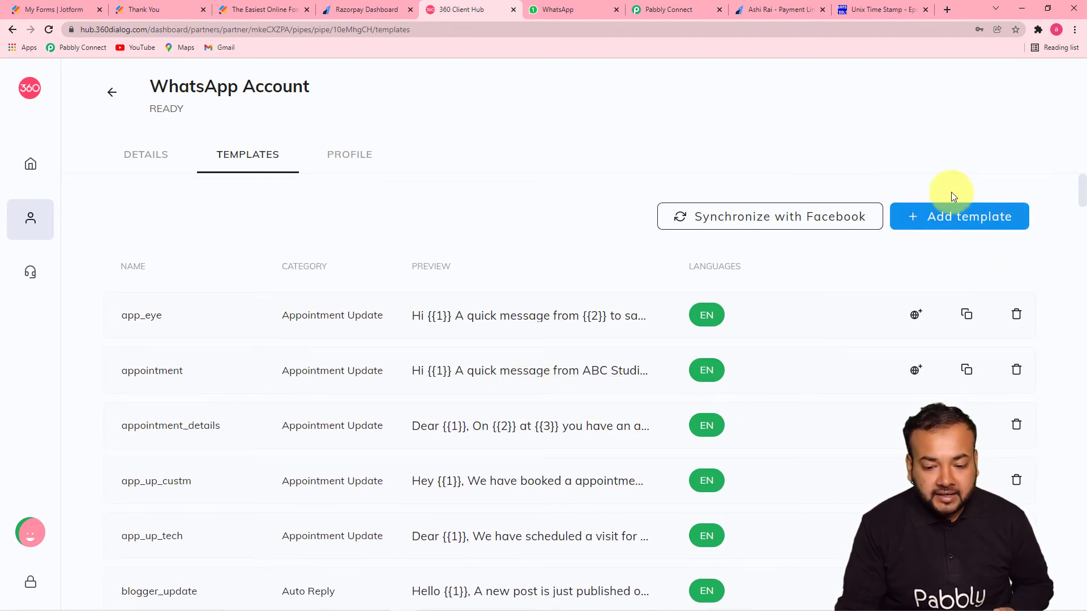
Open the form for adding a new WhatsApp template and look through its name field and category options
click(948, 218)
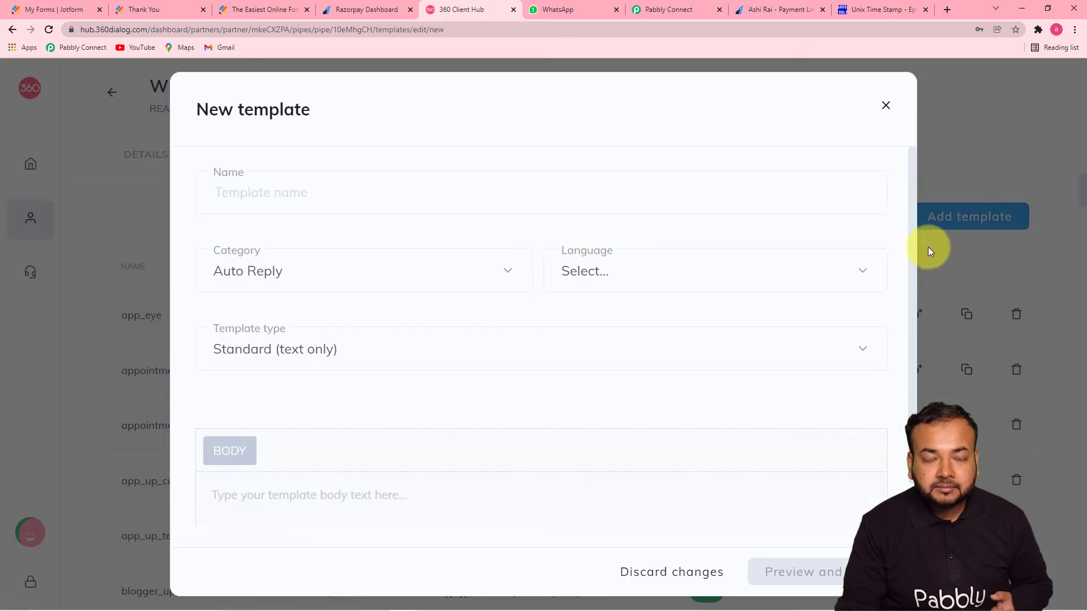
click(333, 192)
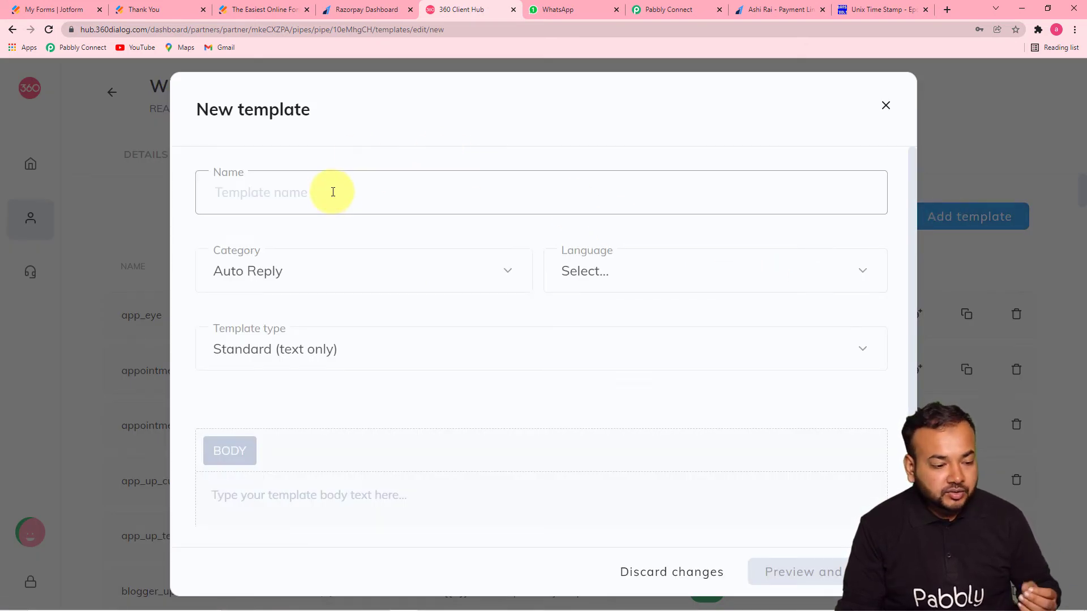
click(443, 278)
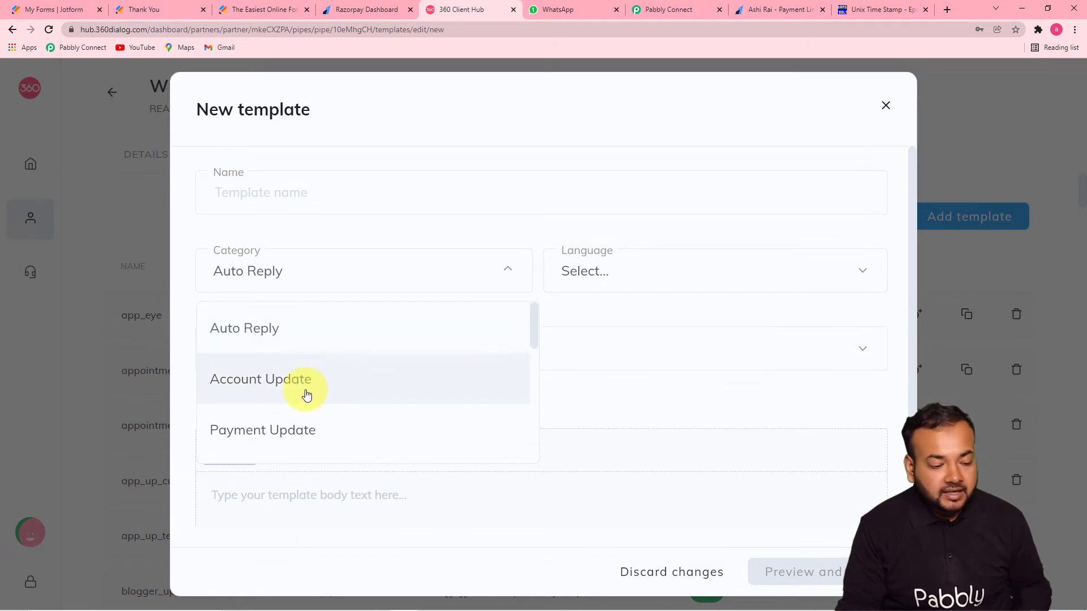
scroll(303, 380, down, 3)
scroll(291, 381, up, 1)
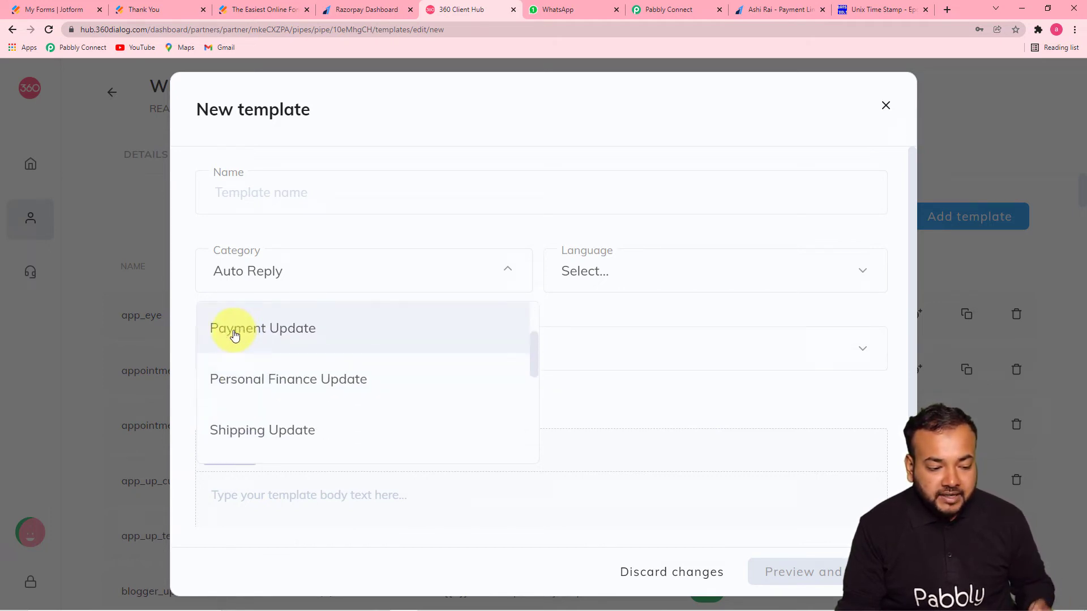
scroll(363, 393, down, 1)
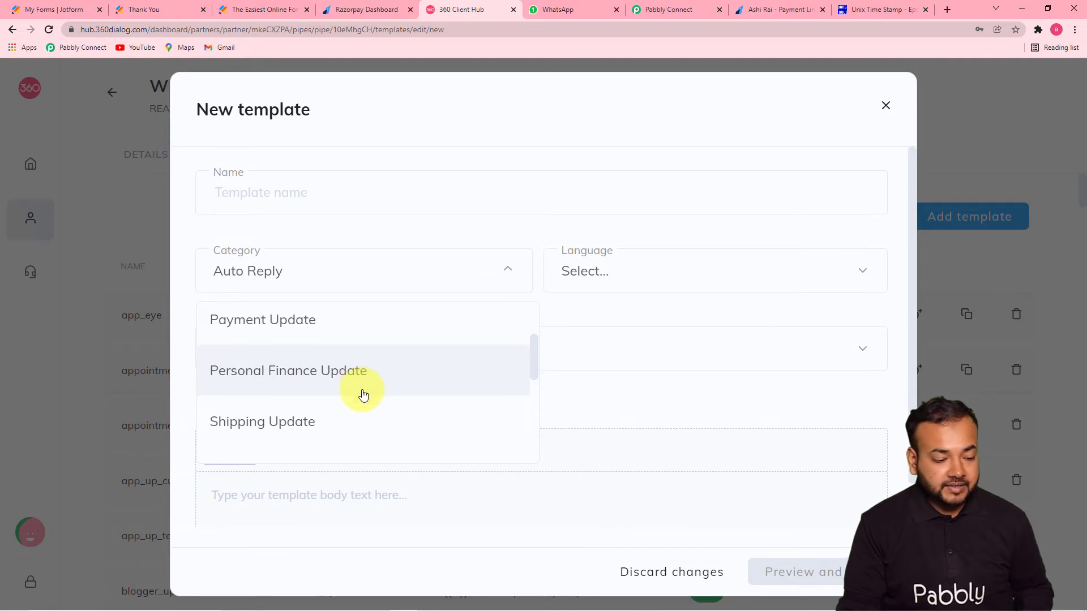
scroll(340, 385, down, 2)
scroll(327, 340, up, 1)
scroll(326, 387, down, 2)
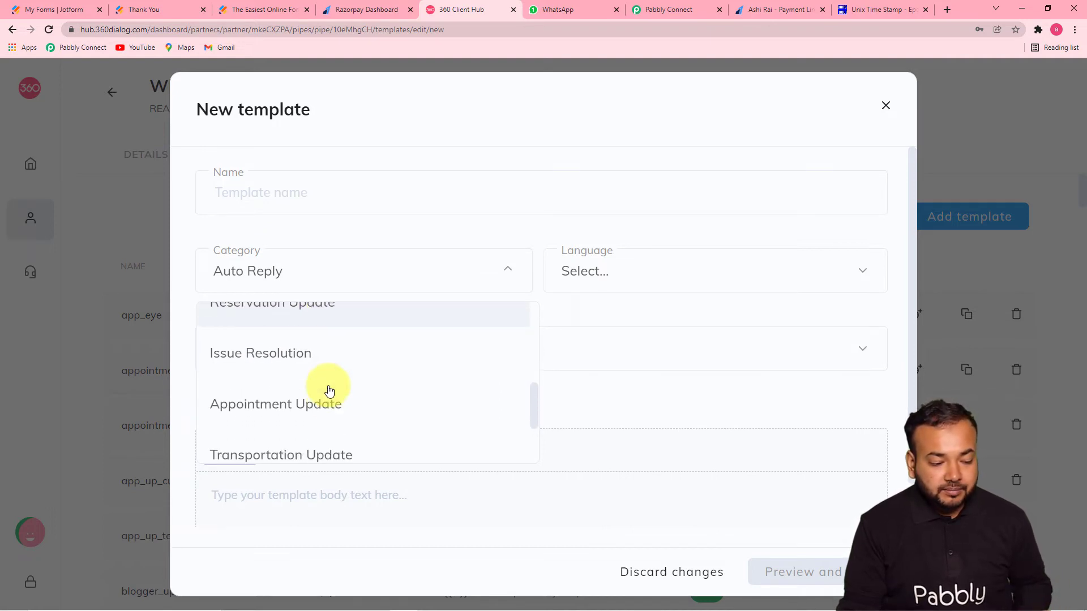
scroll(329, 390, down, 1)
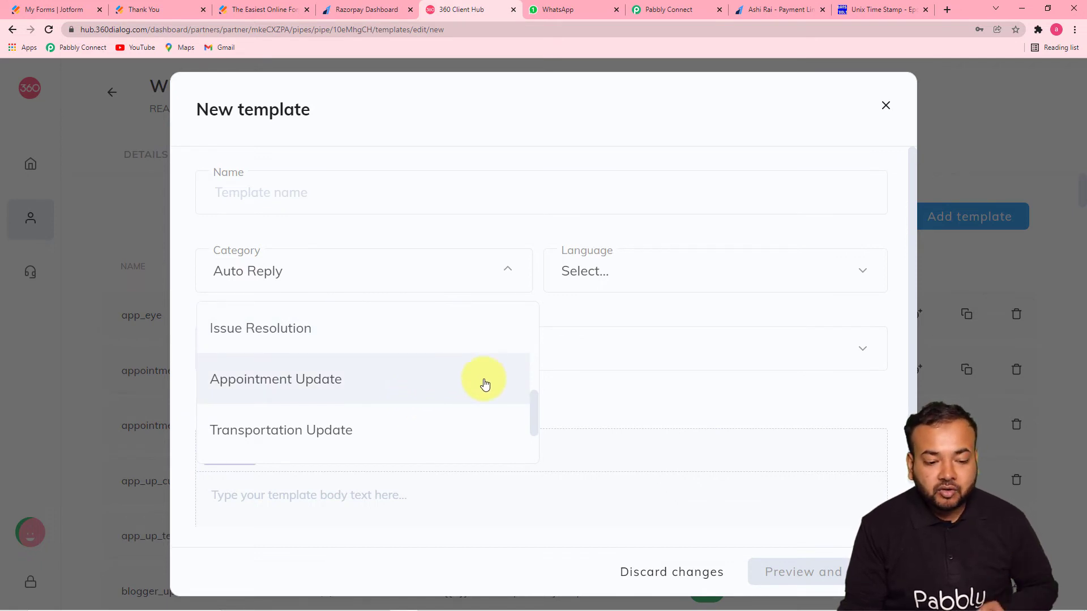
Examine the new template's language, template type and body text fields, and close the form without creating a template
click(655, 290)
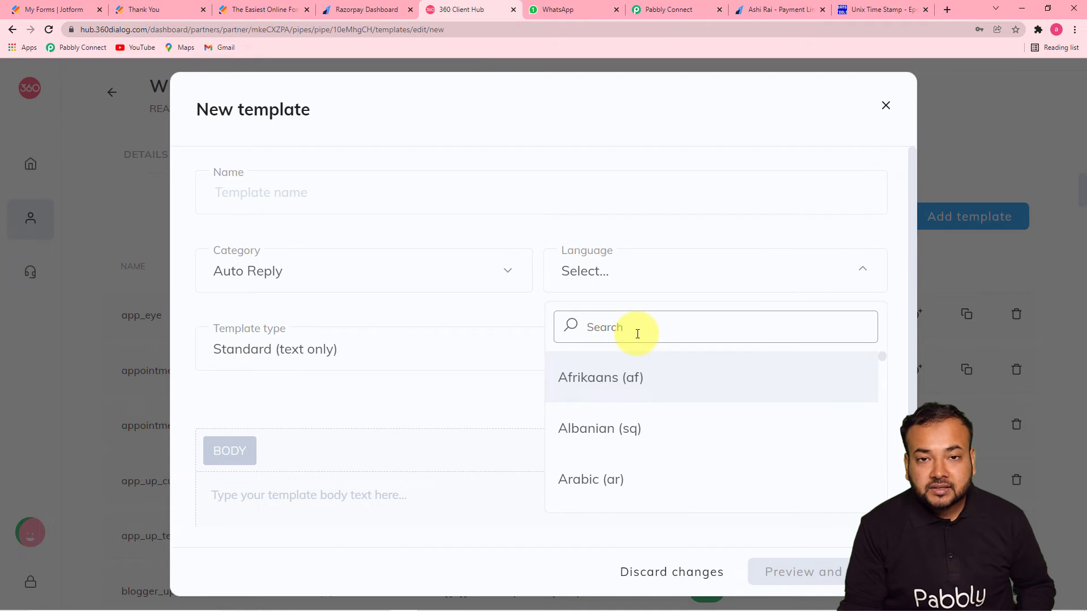
click(396, 311)
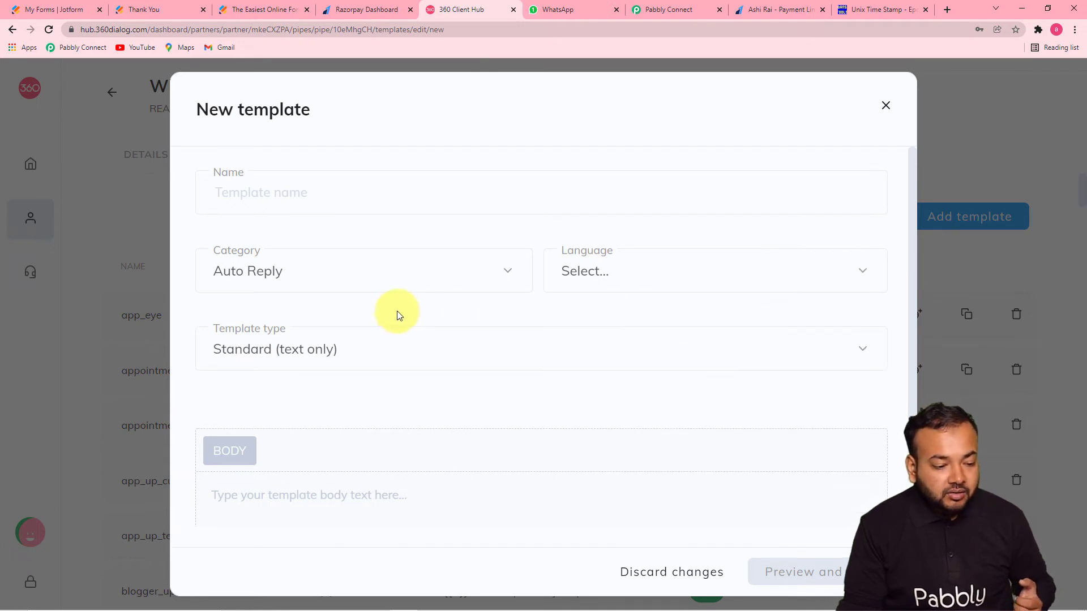
click(359, 353)
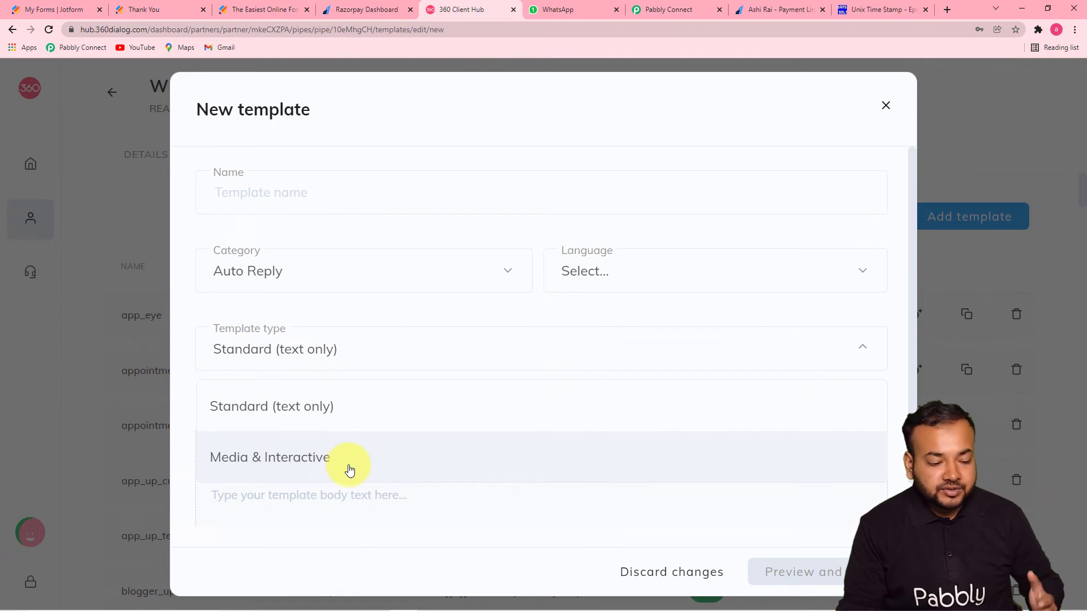
click(413, 317)
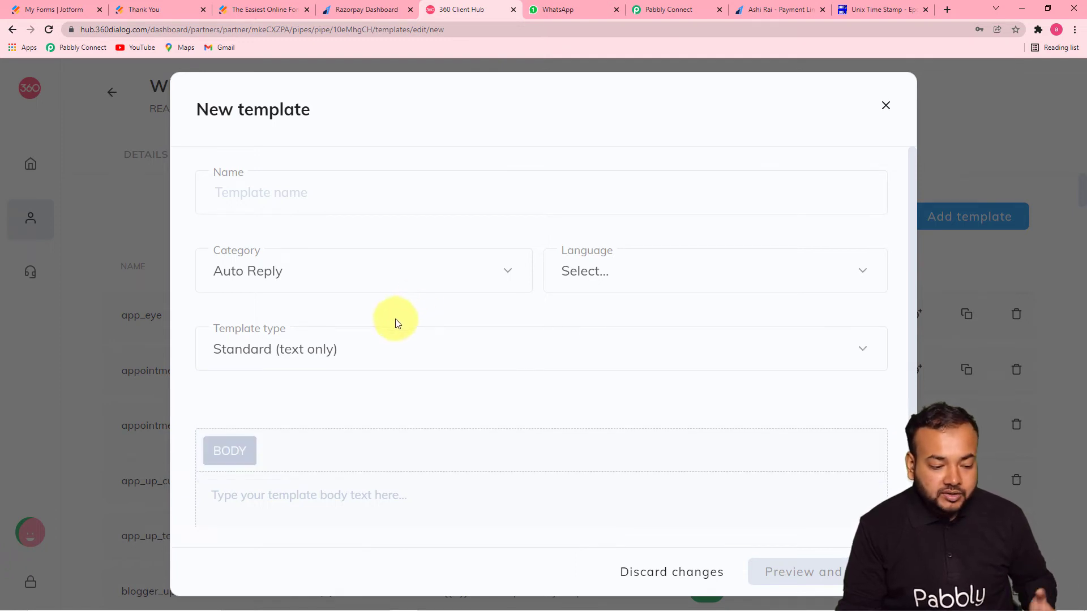
scroll(399, 323, down, 1)
scroll(399, 323, down, 1)
click(311, 447)
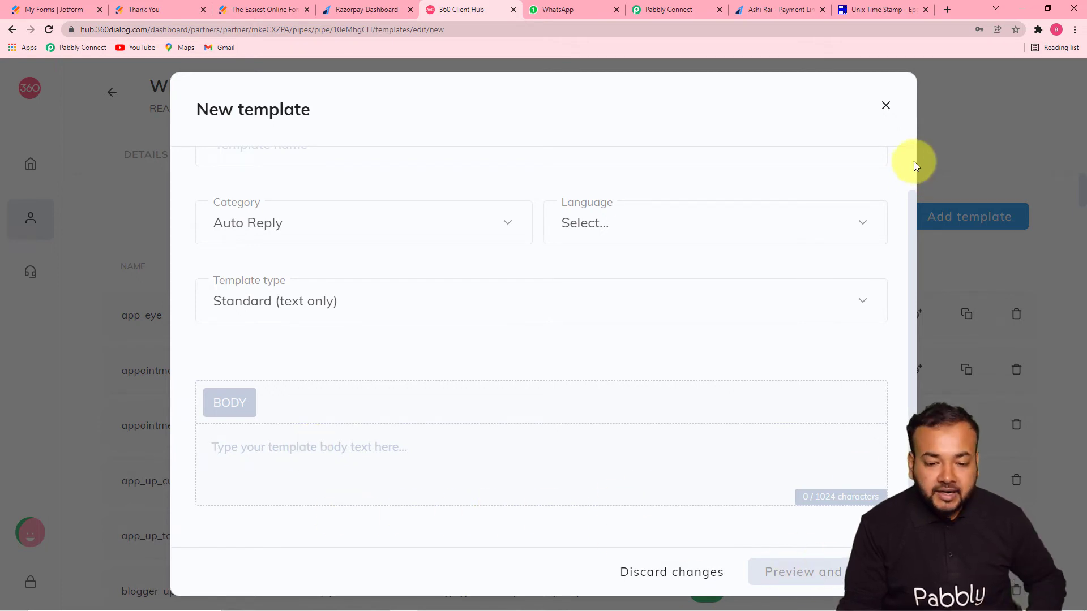
click(886, 106)
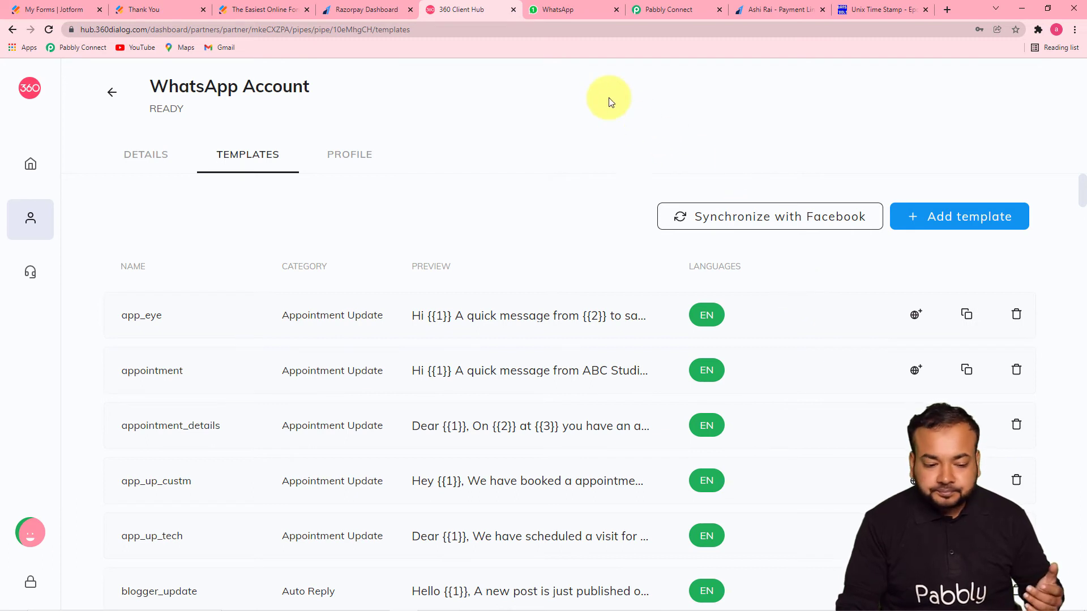
Return to Pabbly Connect and choose registration_process (en) as the template of the WhatsApp message
scroll(583, 209, down, 1)
scroll(584, 209, down, 1)
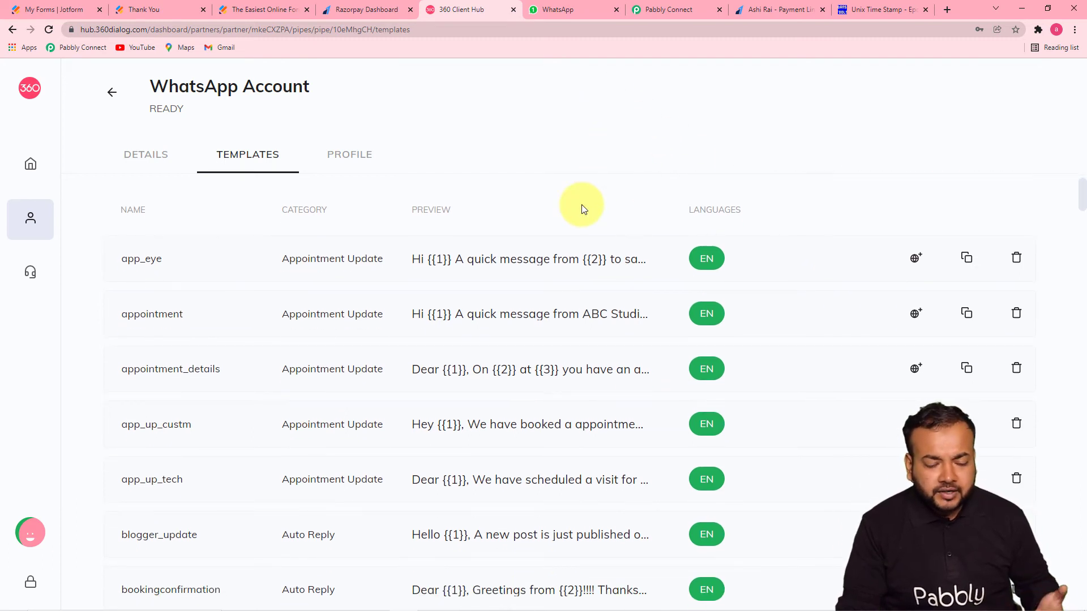
scroll(583, 209, down, 2)
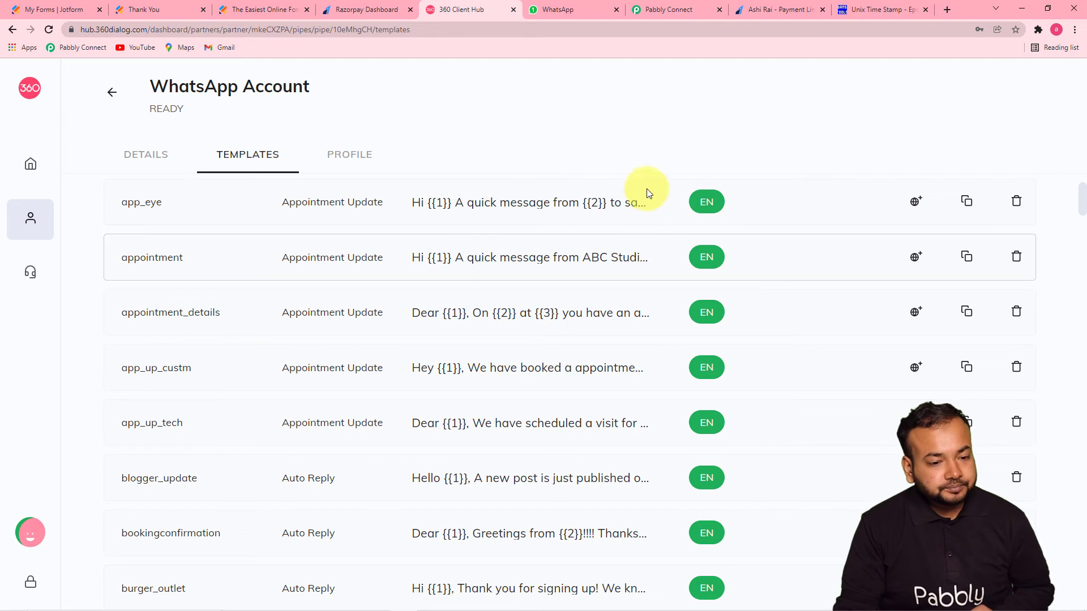
click(677, 14)
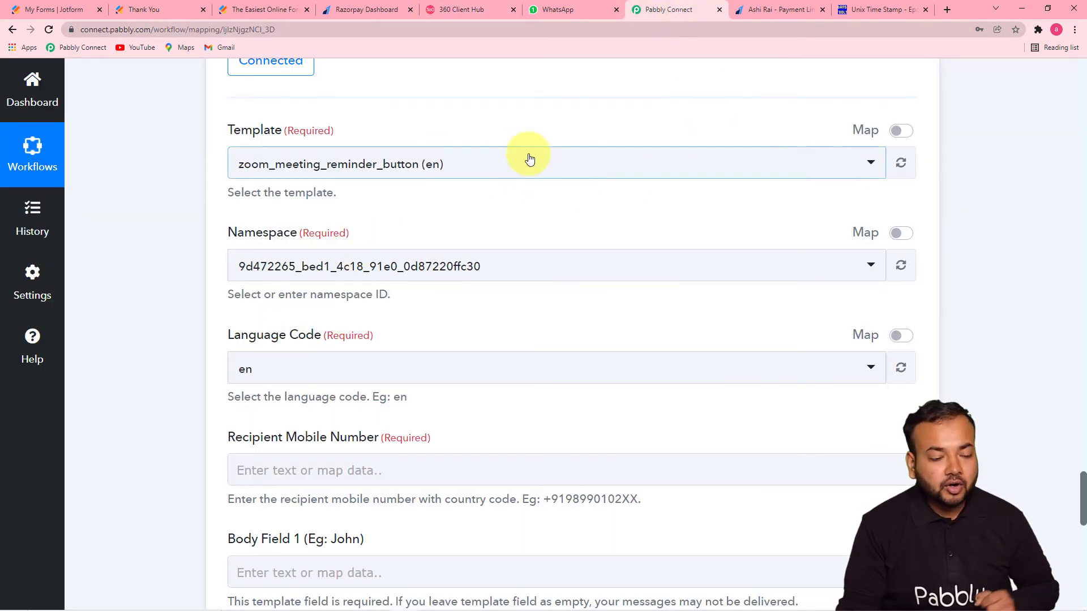
click(478, 175)
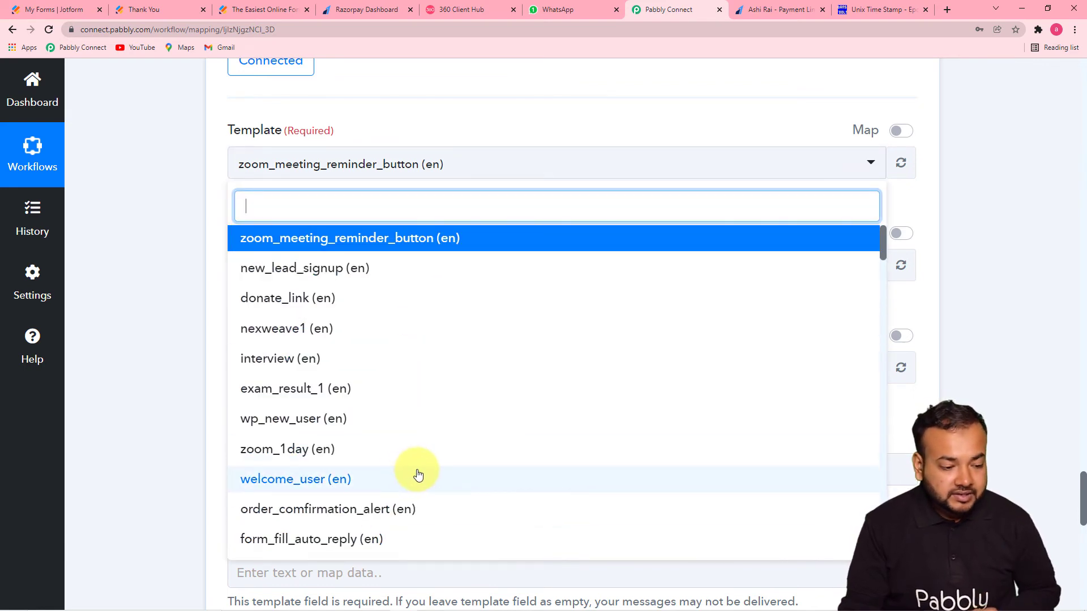
text(re)
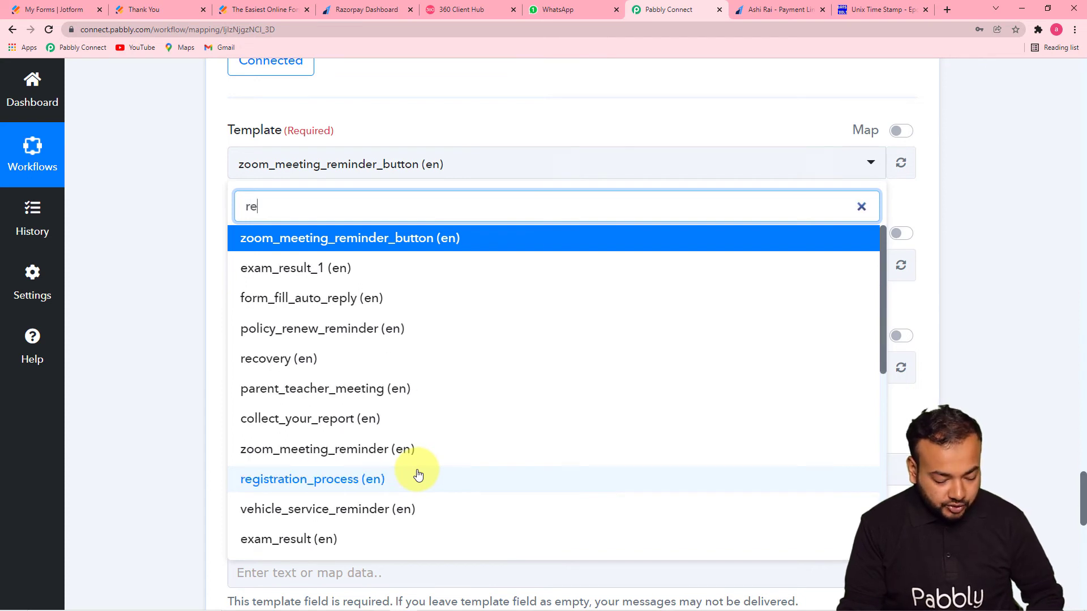
text(gi)
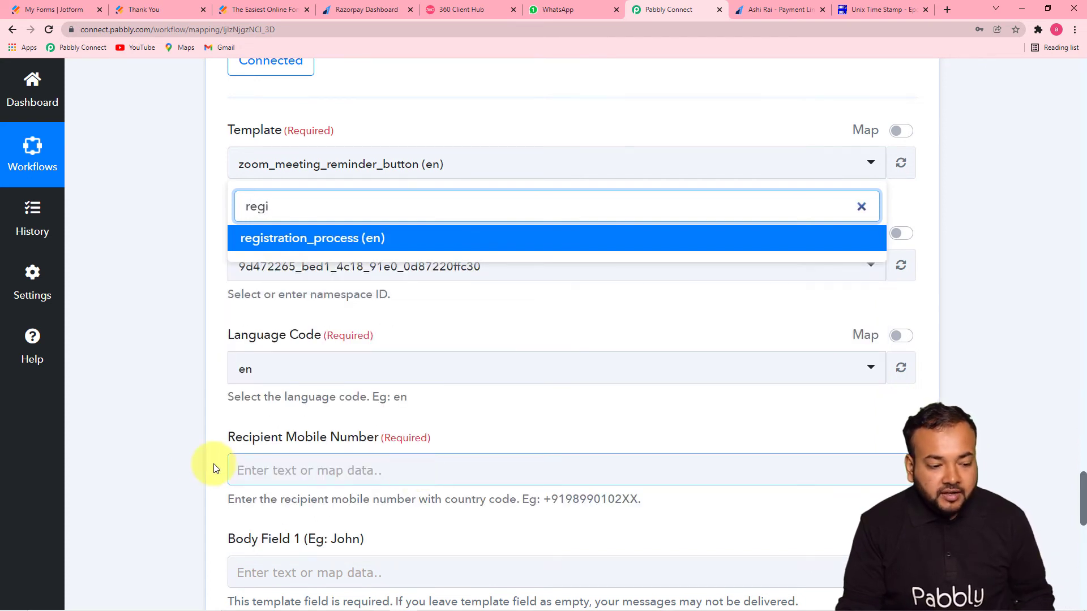
click(336, 238)
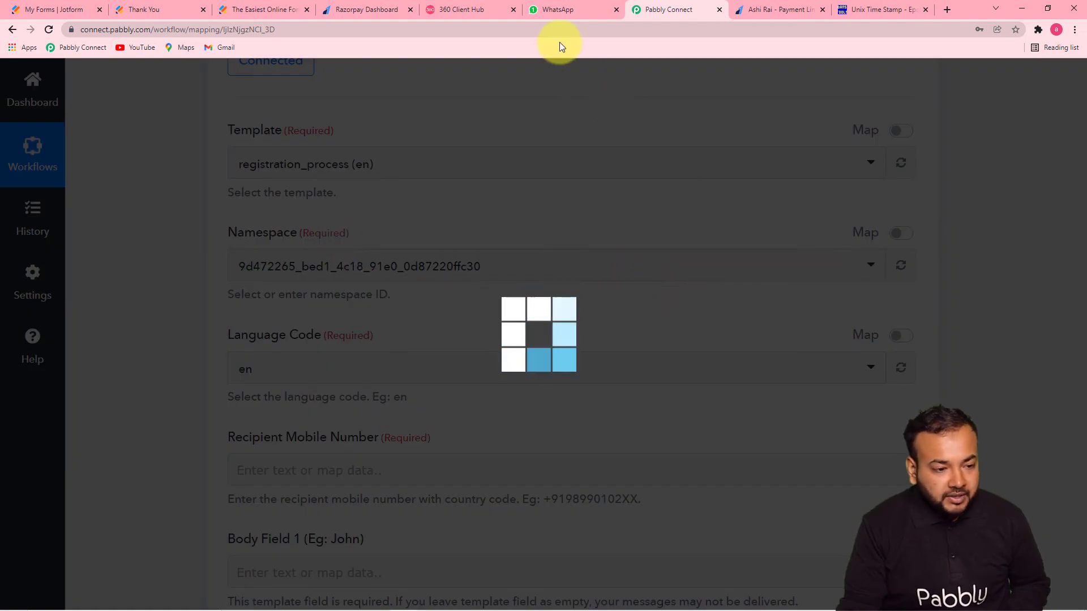
Switch to the 360Dialog Client Hub, preview the registration_process template and try sample names in its {{1}} body variable, leaving it empty
click(452, 9)
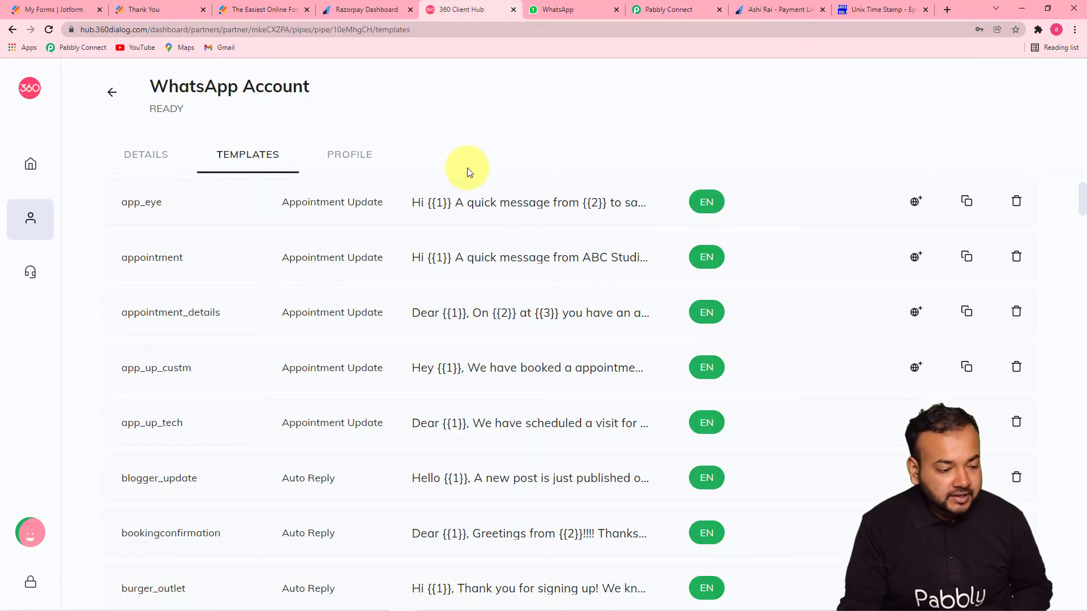
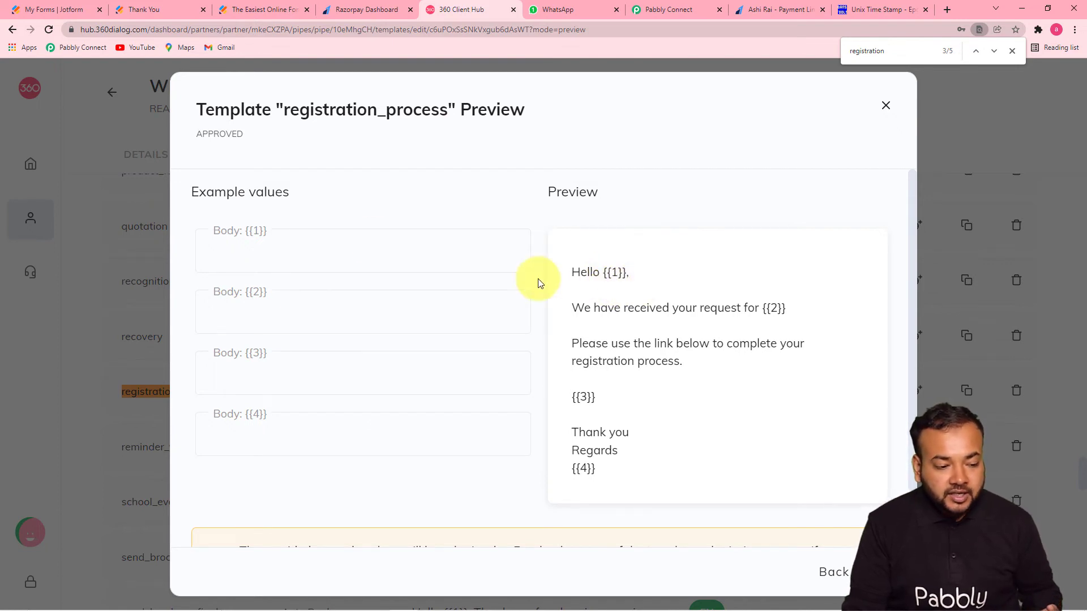
click(347, 242)
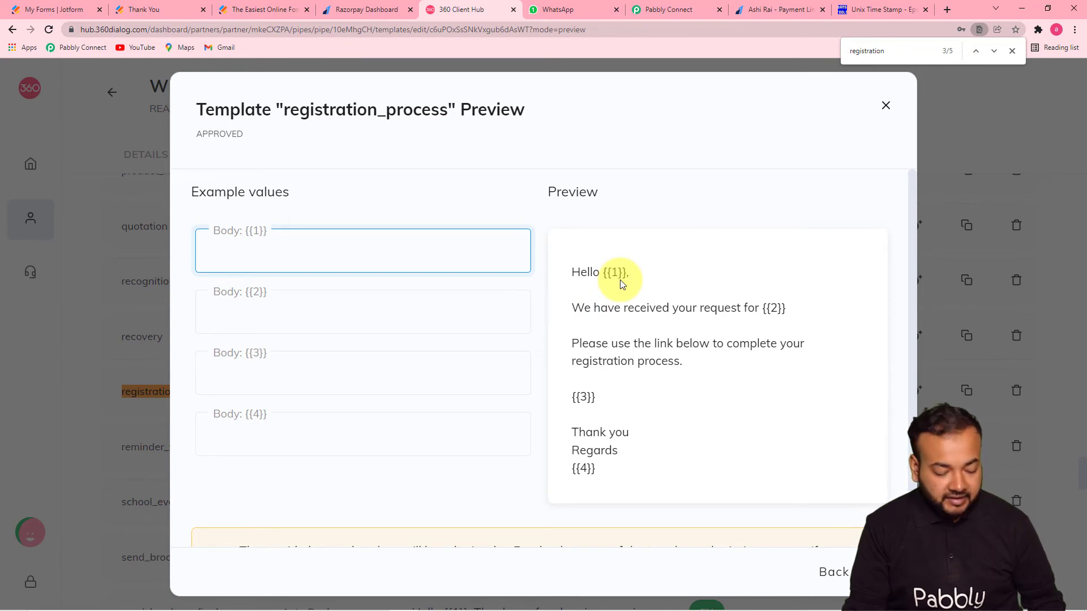
text(Ravi)
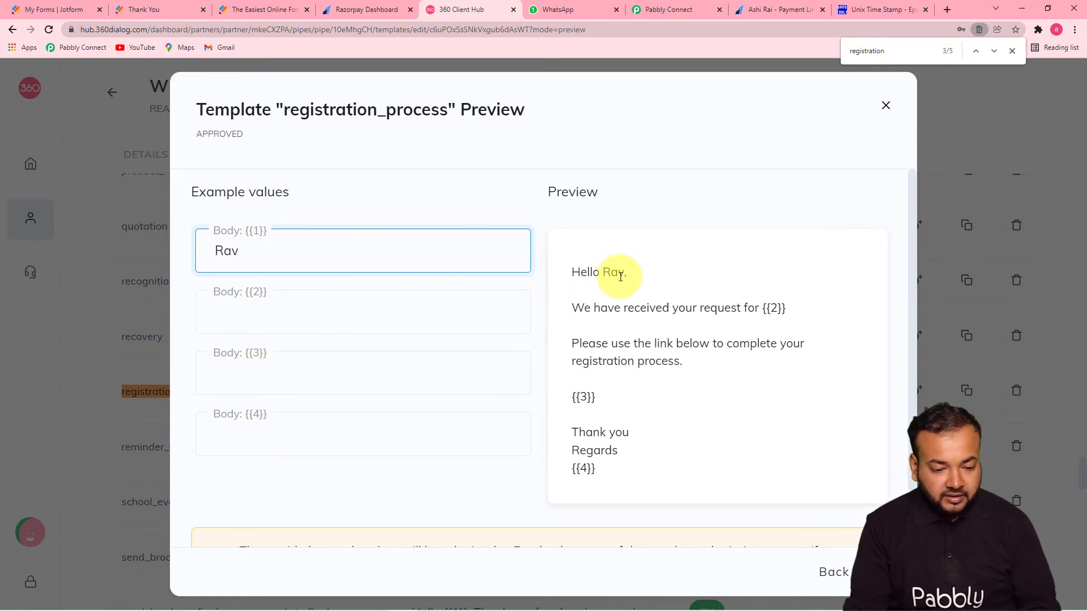
key(BackSpace)
key(BackSpace)
key(BackSpace)
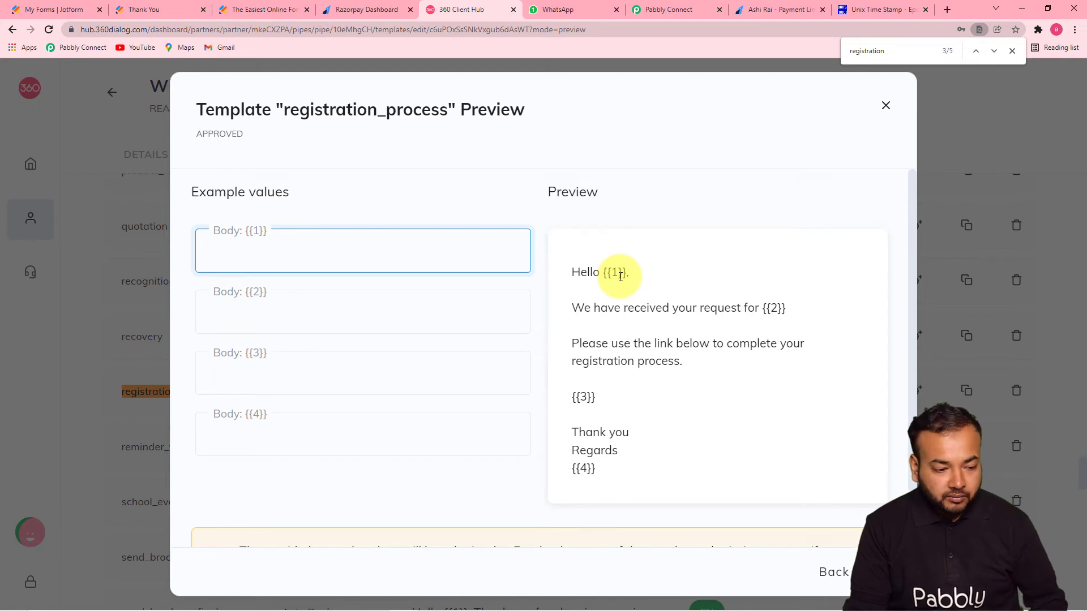
text(s)
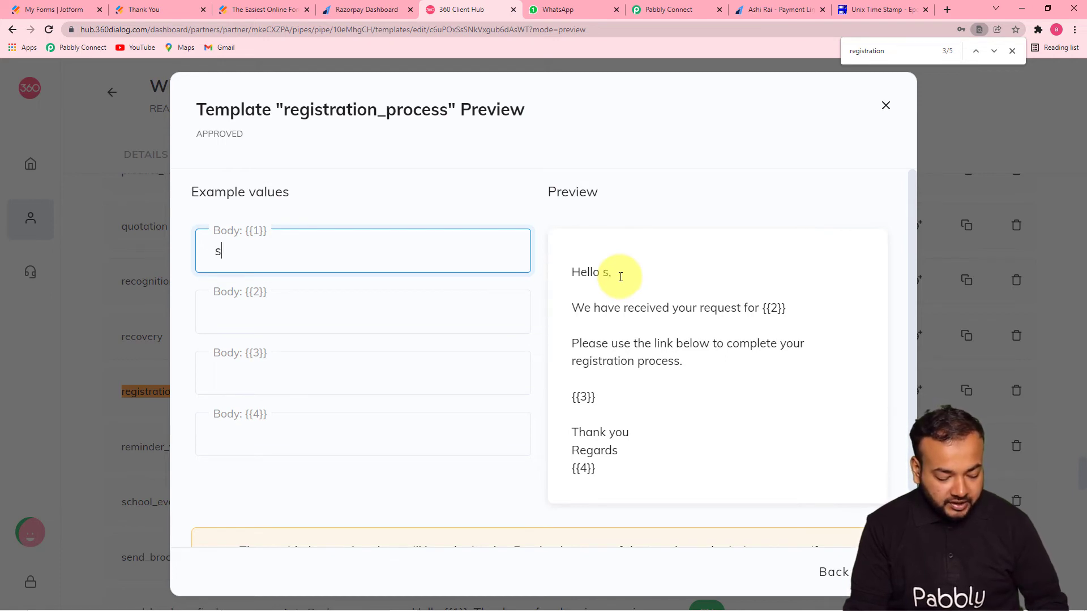
text(udhil)
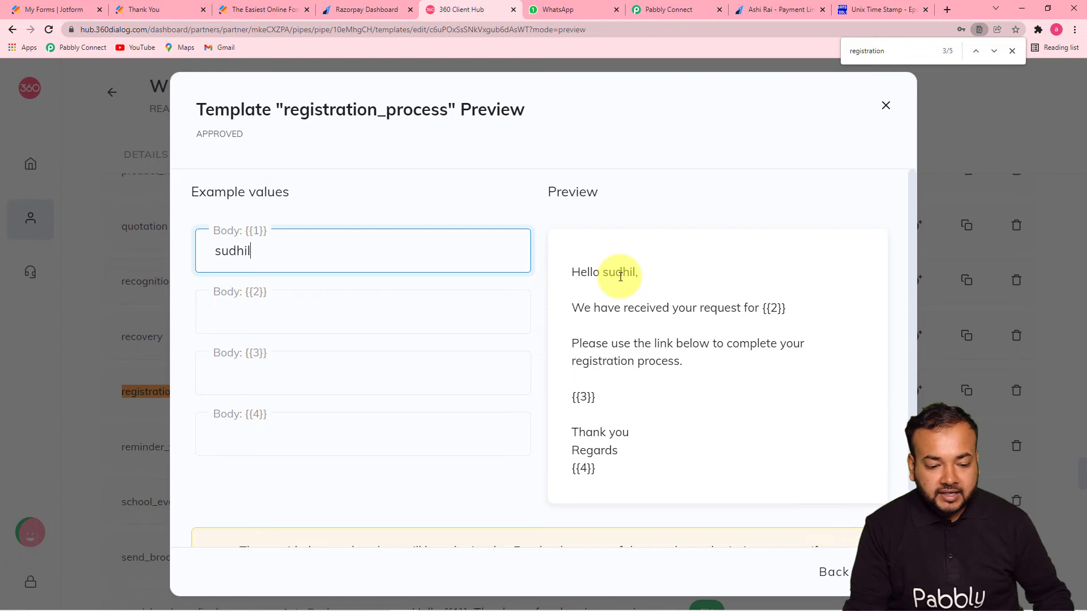
key(BackSpace)
key(BackSpace)
key(BackSpace)
key(BackSpace)
key(BackSpace)
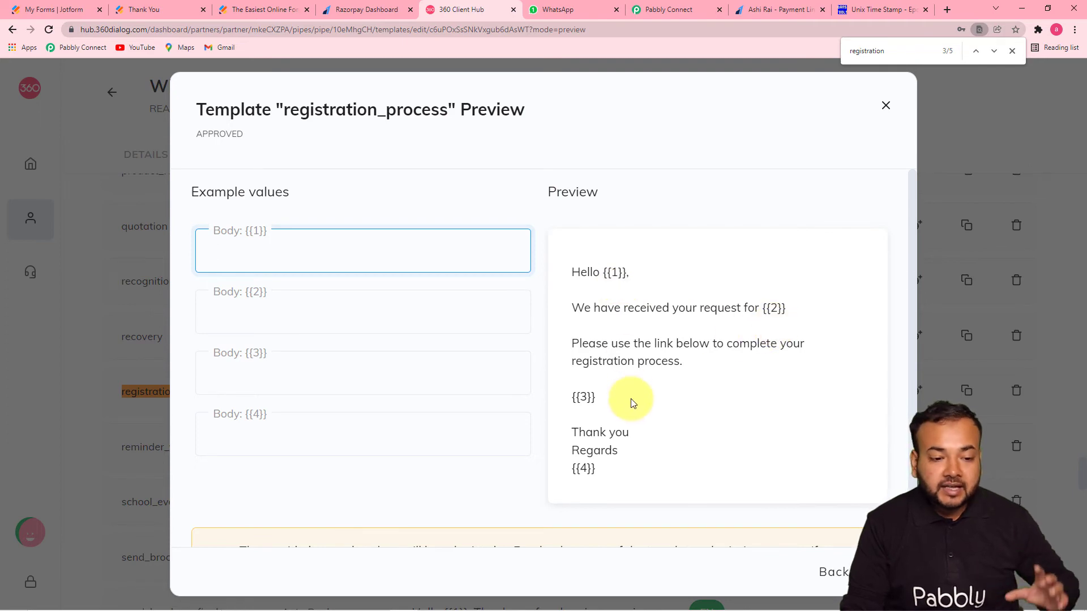
Return to Pabbly Connect and look through the WhatsApp message's namespace, language code, recipient mobile number and four body fields
click(677, 10)
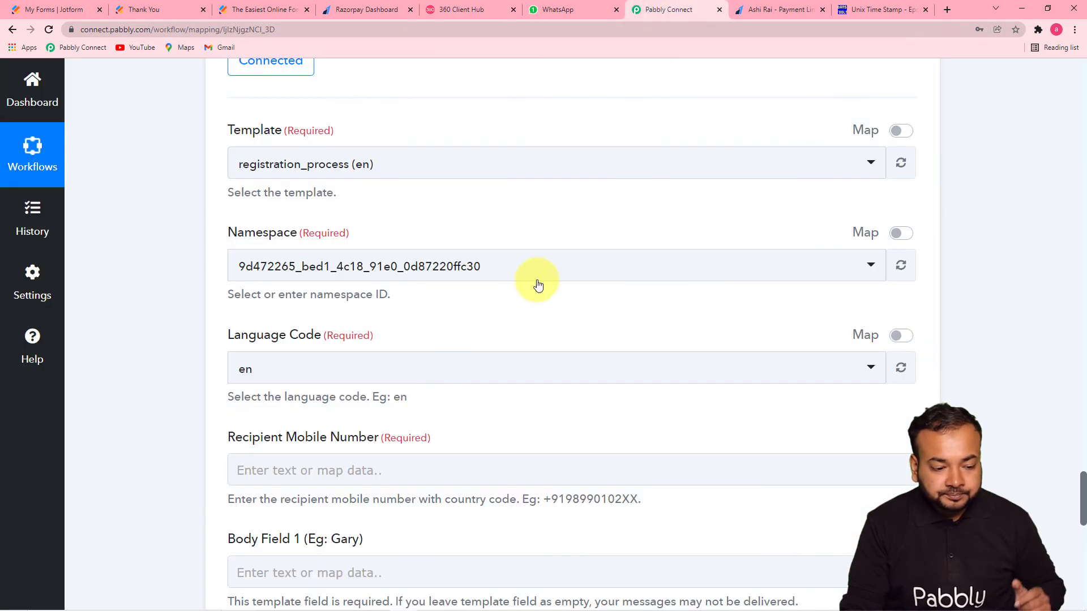
scroll(505, 334, down, 2)
scroll(434, 261, up, 3)
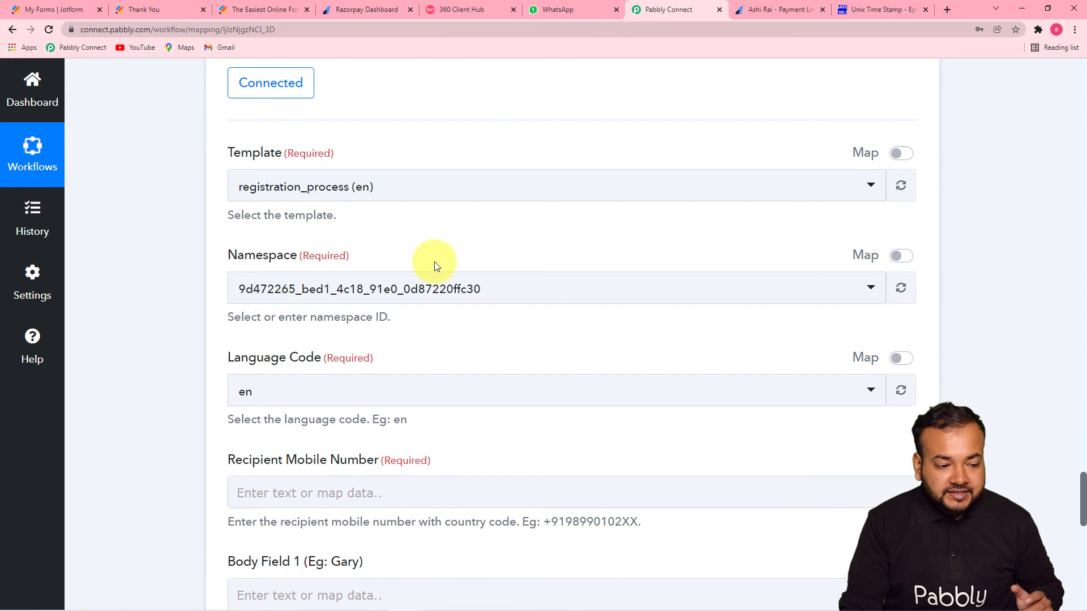
scroll(381, 243, down, 2)
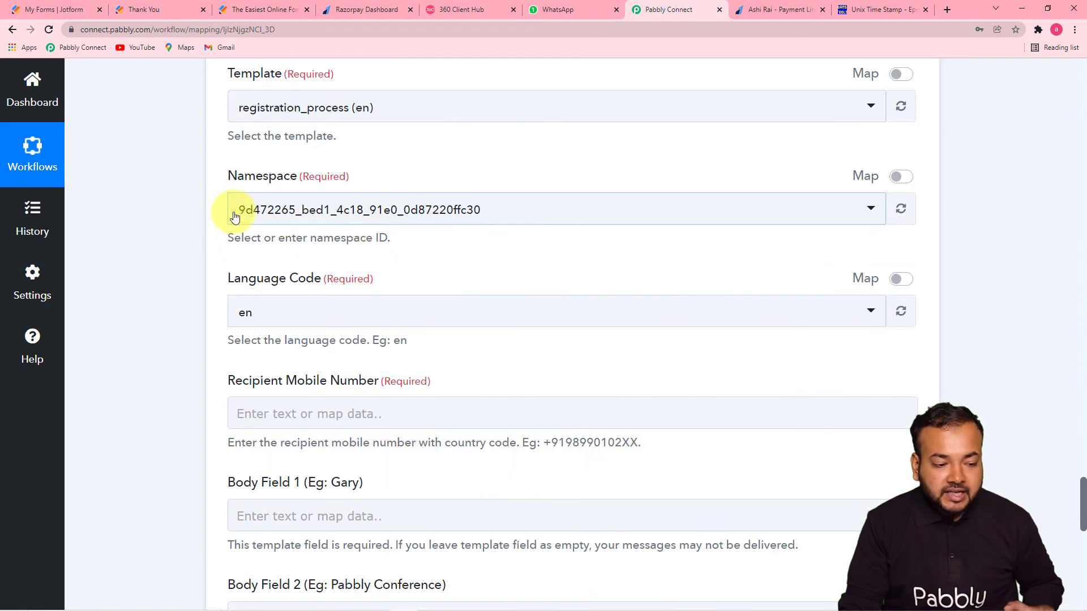
scroll(477, 246, down, 2)
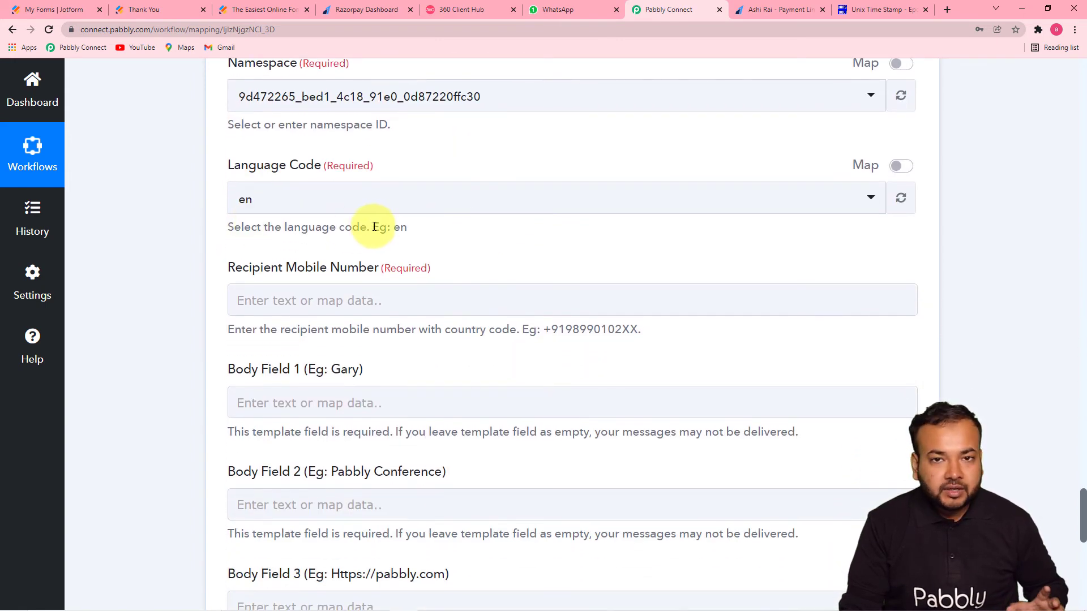
scroll(402, 229, down, 2)
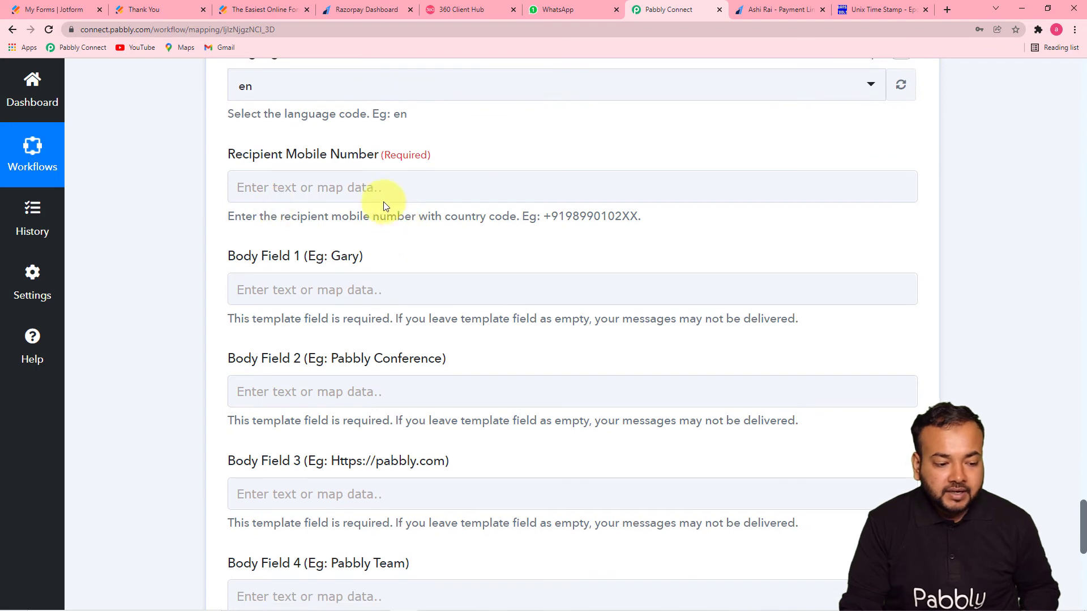
click(412, 186)
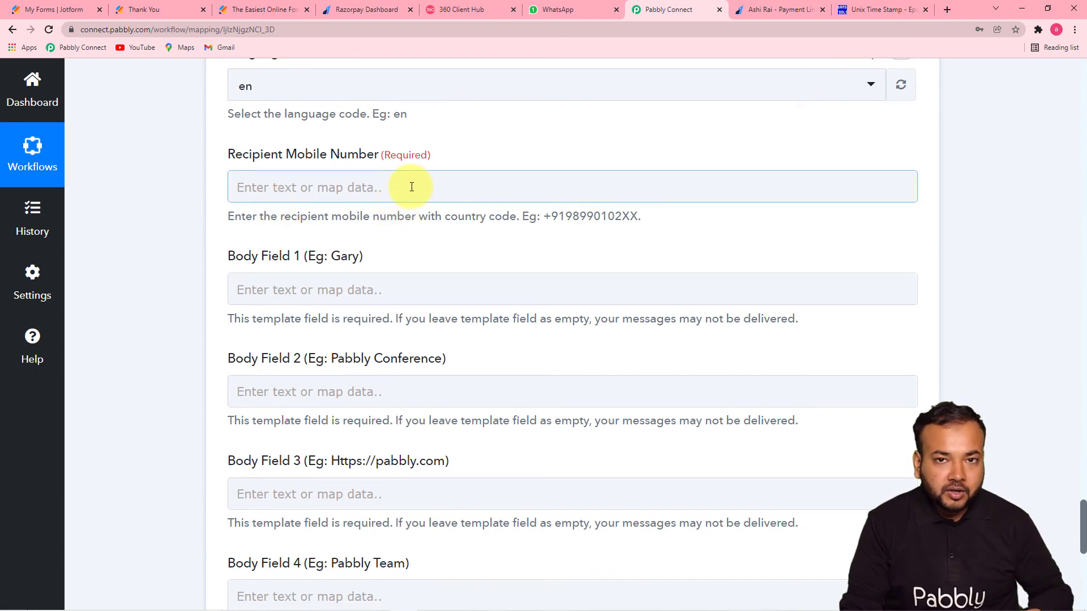
click(424, 219)
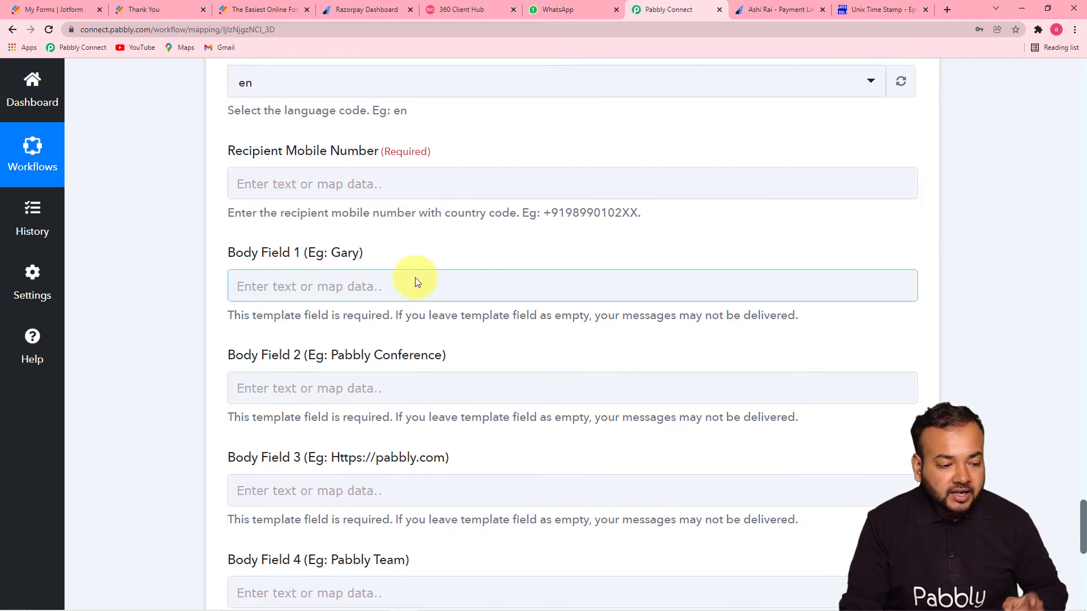
scroll(416, 278, down, 2)
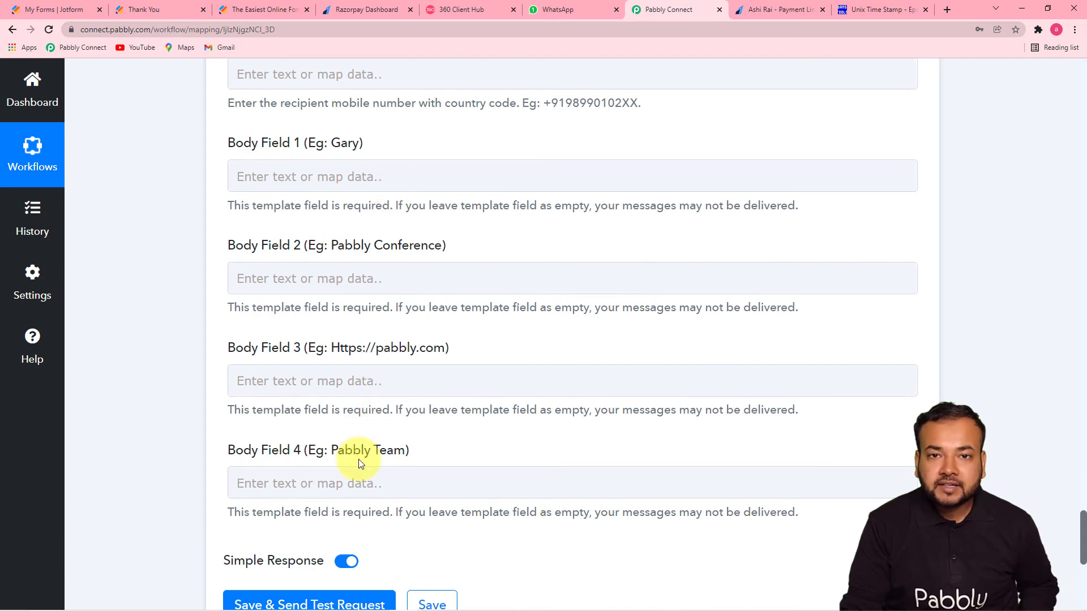
scroll(473, 317, down, 1)
scroll(453, 283, up, 4)
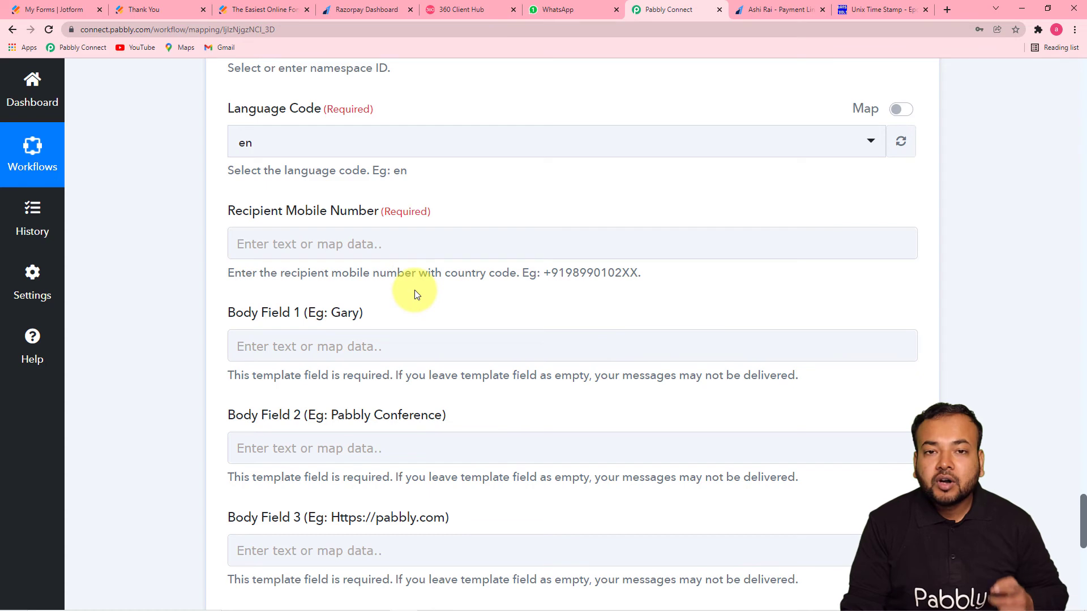
Map the Recipient Mobile Number to RawRequest Q4 WhatsappNumber Full from the JotForm response
click(390, 240)
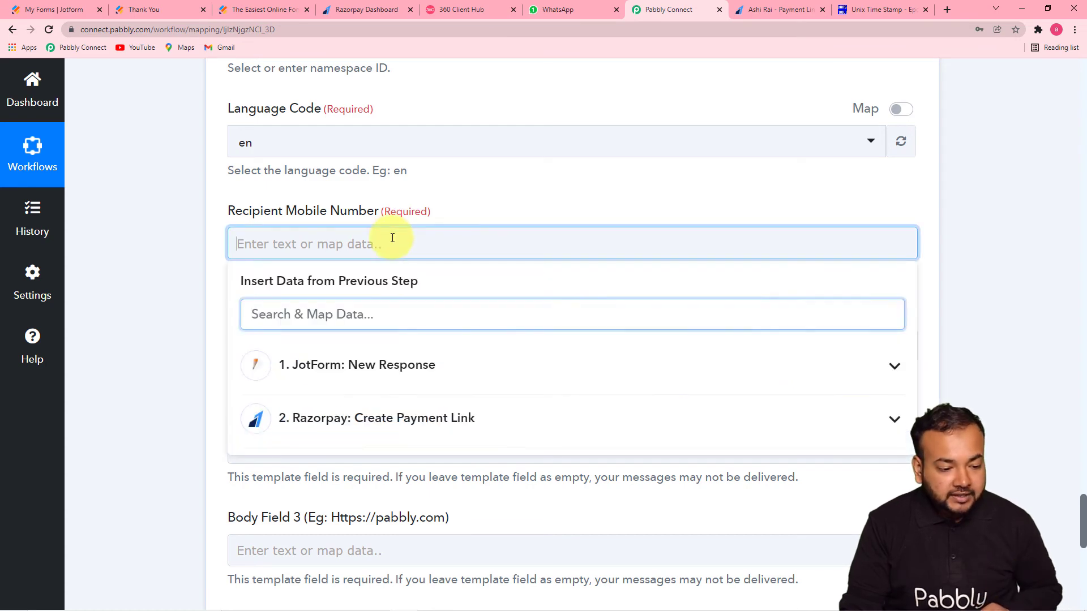
scroll(391, 241, down, 2)
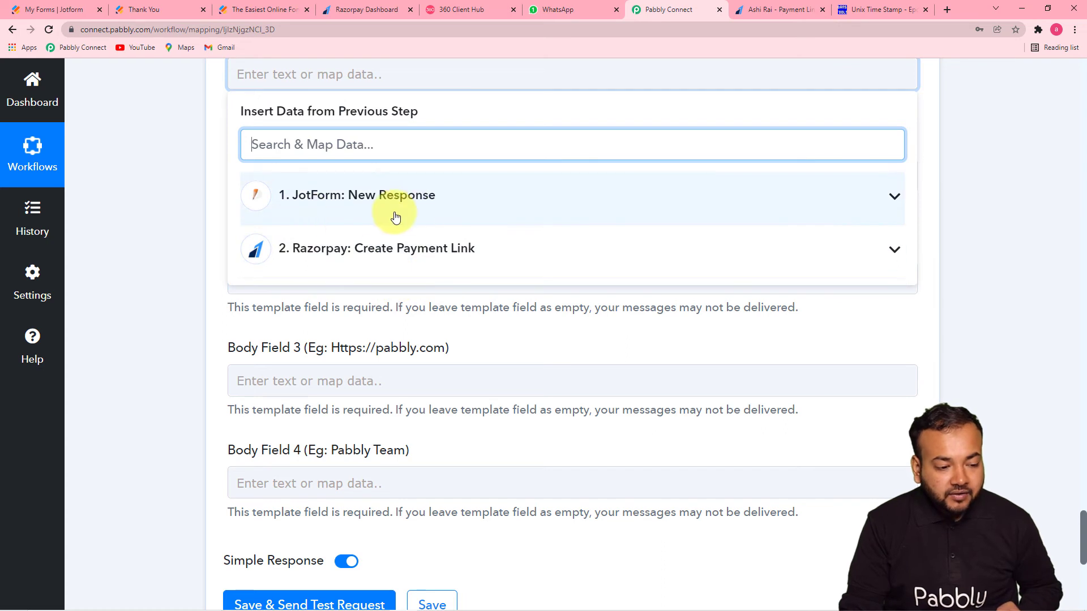
click(381, 218)
scroll(447, 328, down, 1)
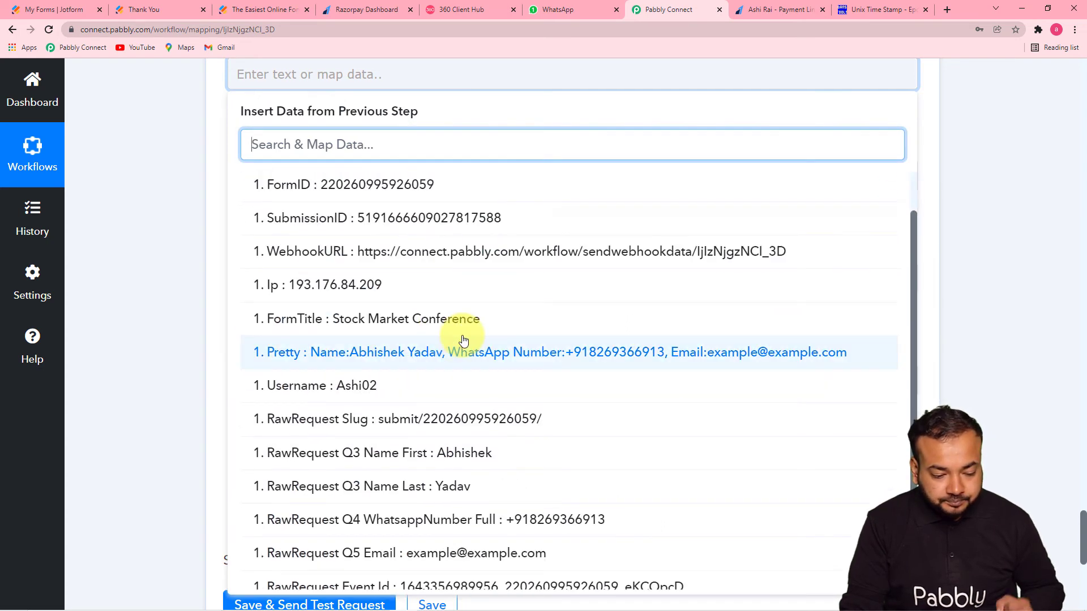
click(538, 530)
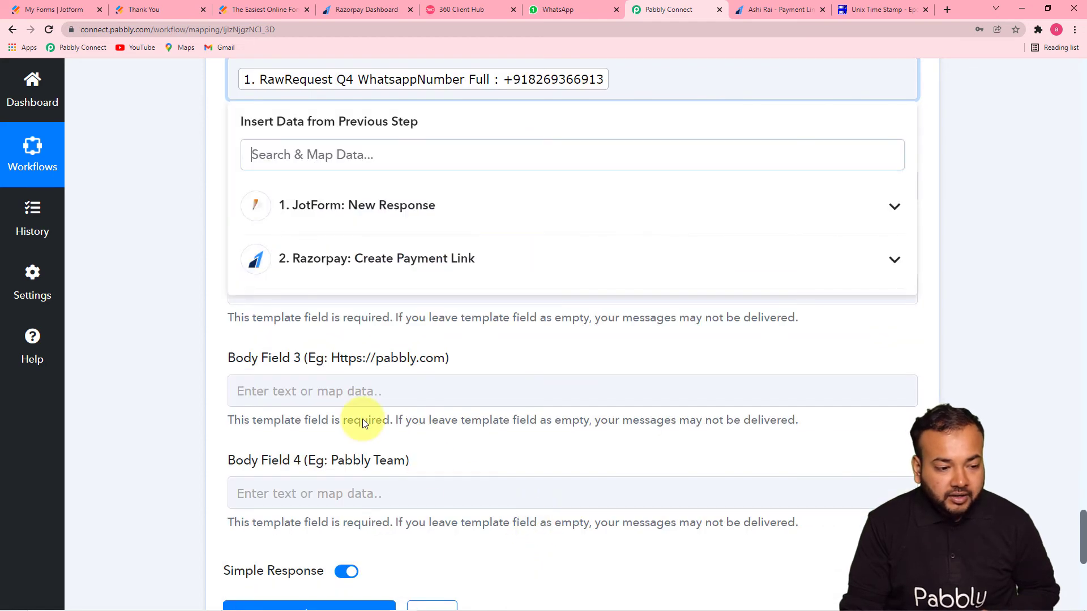
click(215, 311)
scroll(215, 311, up, 1)
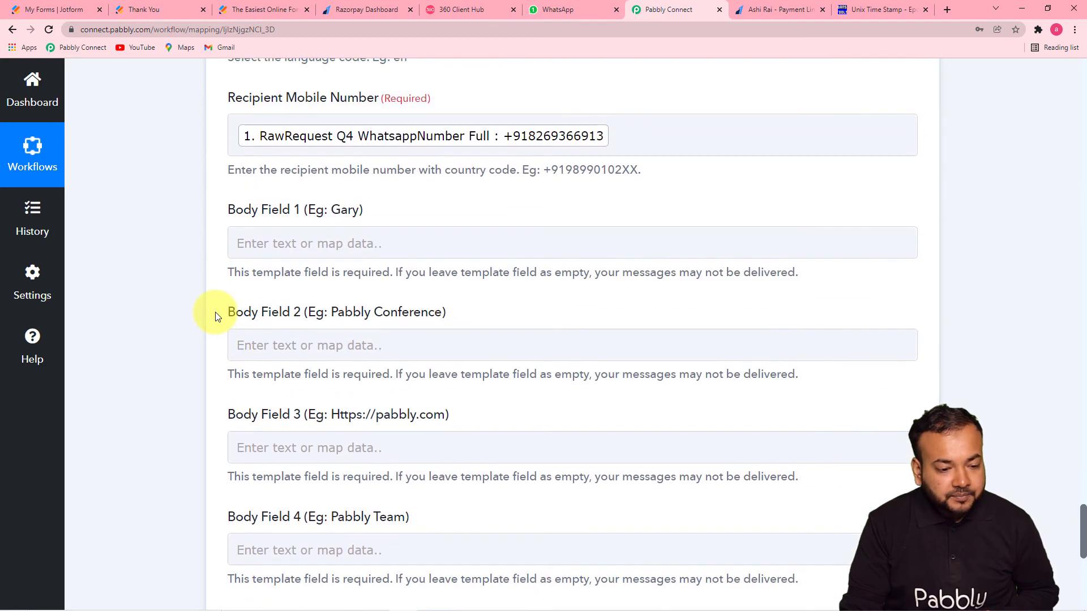
scroll(263, 311, down, 1)
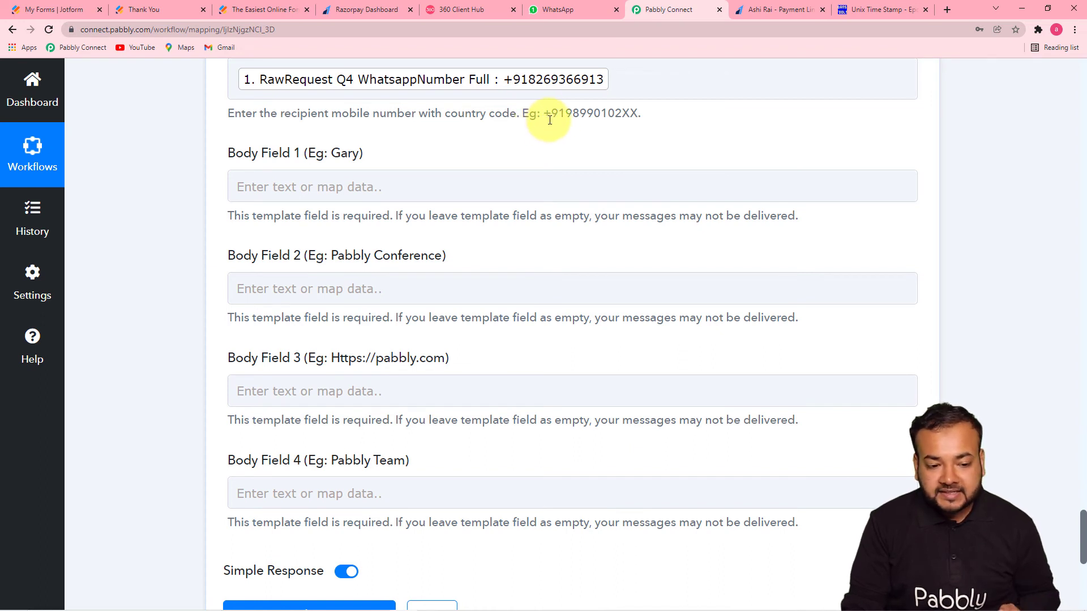
click(495, 83)
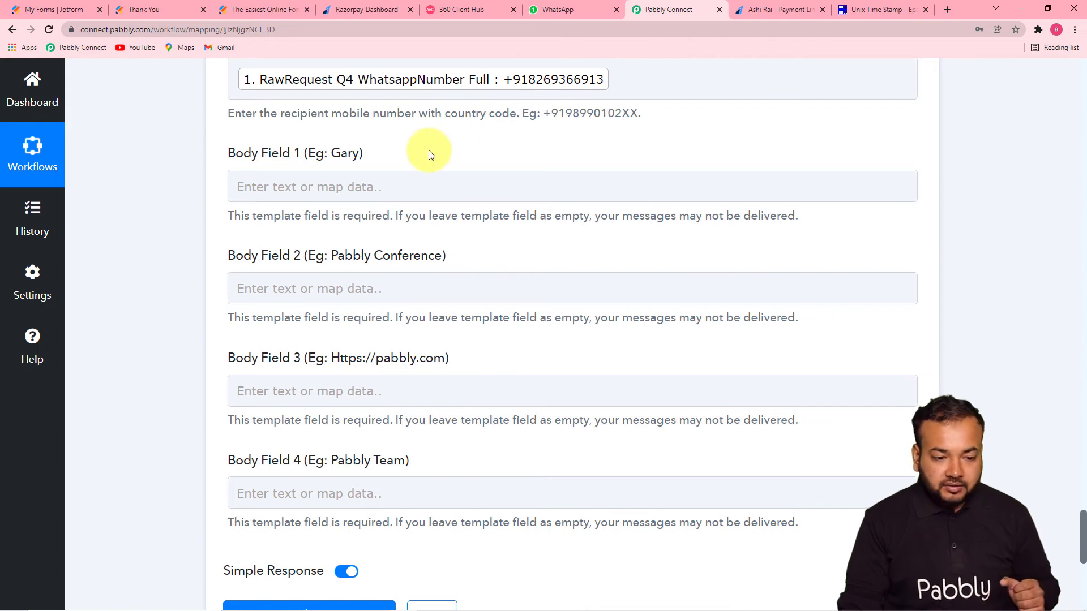
Check variable {{1}} in the 360Dialog template preview and map Body Field 1 to RawRequest Q3 Name First from the JotForm response
scroll(428, 156, down, 1)
click(254, 122)
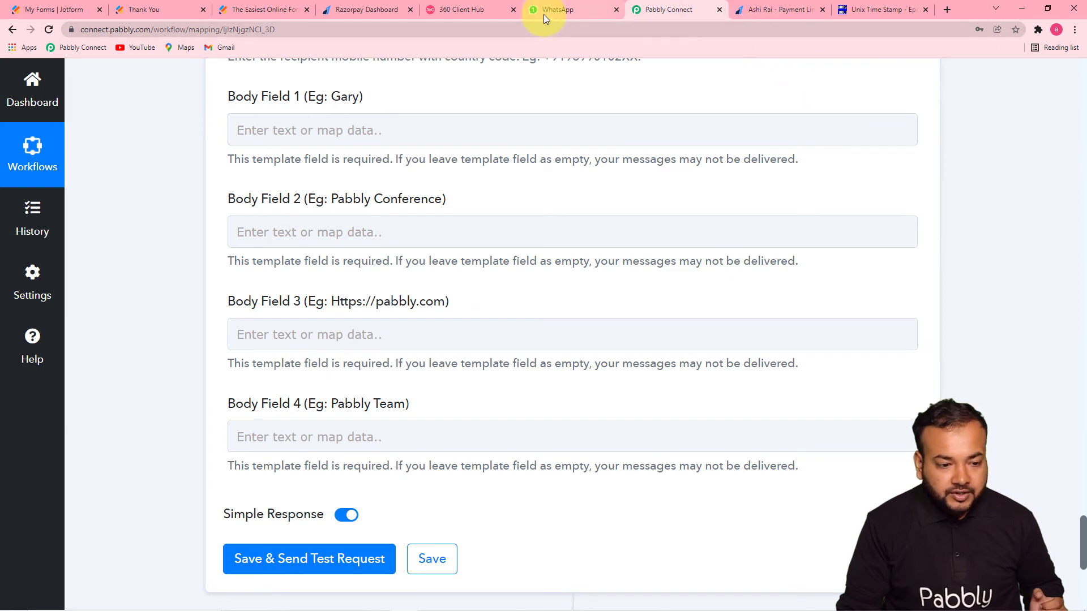
click(479, 11)
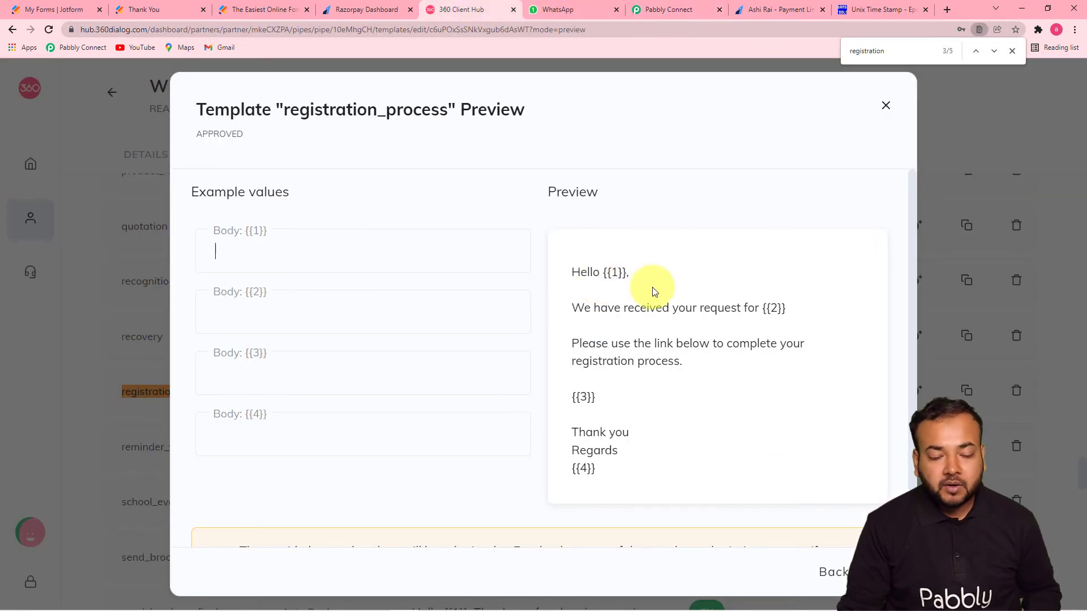
click(660, 10)
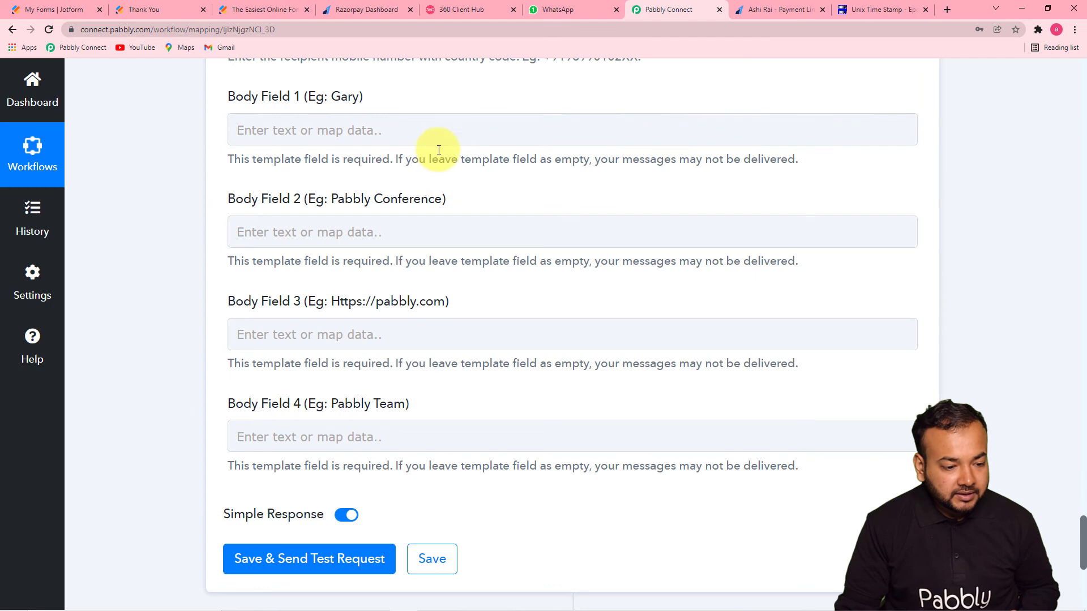
click(437, 129)
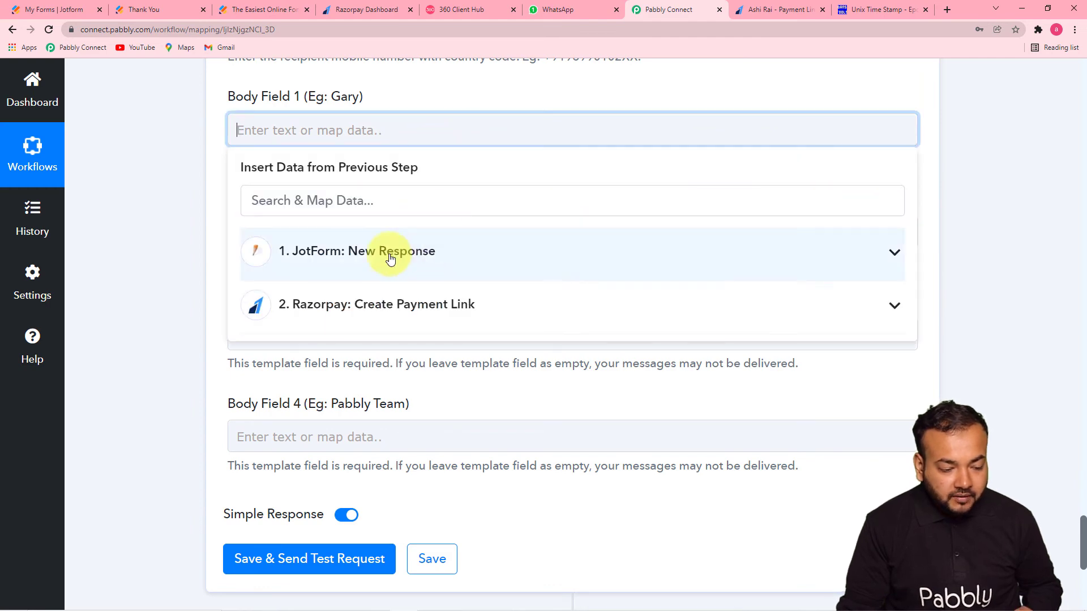
click(420, 266)
scroll(497, 378, down, 2)
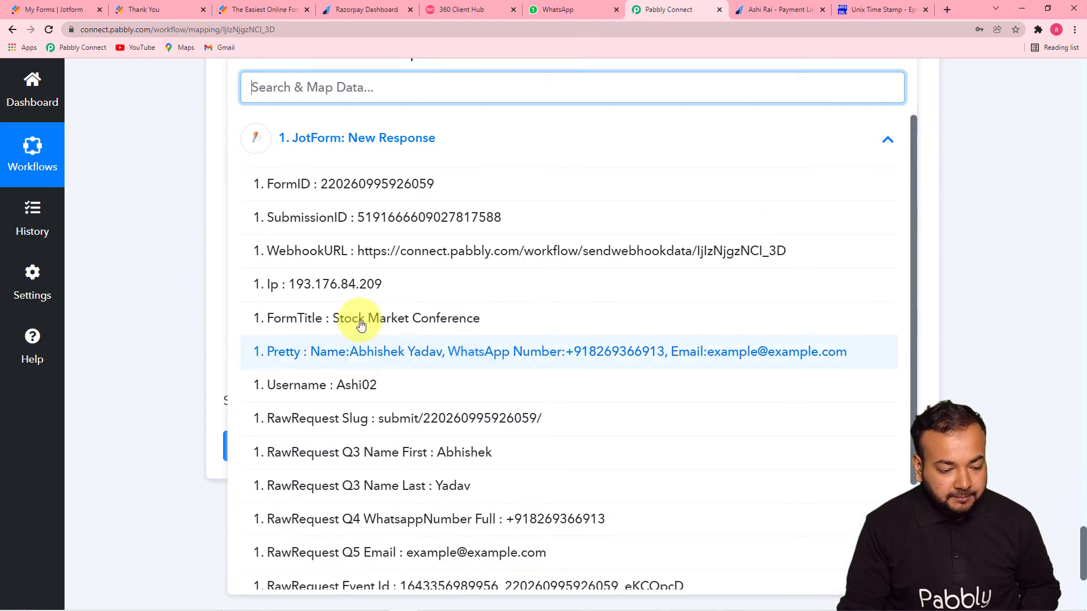
scroll(380, 339, down, 2)
click(478, 403)
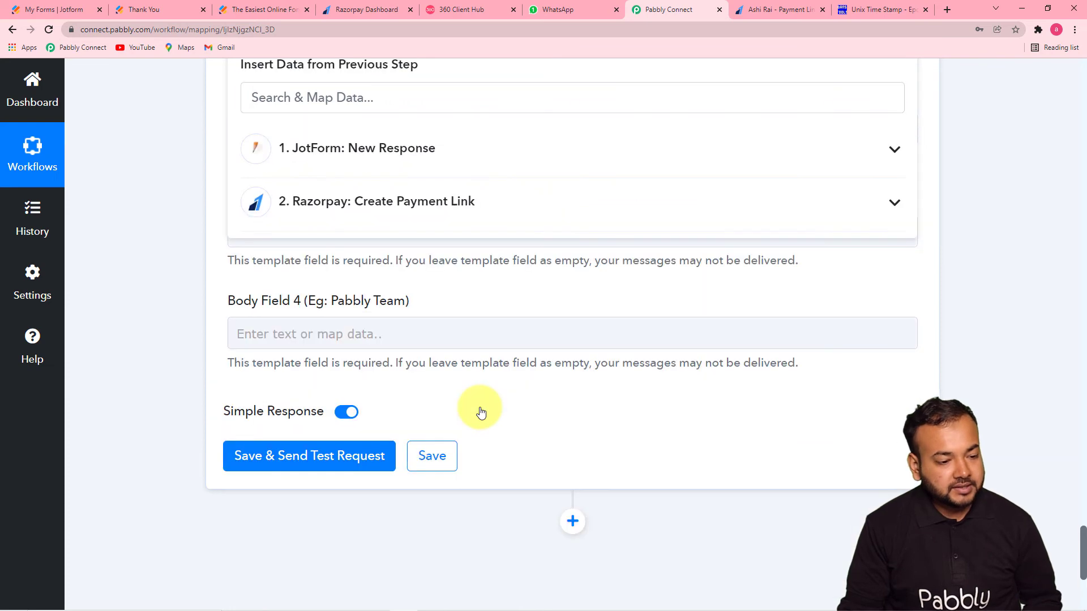
scroll(196, 249, up, 3)
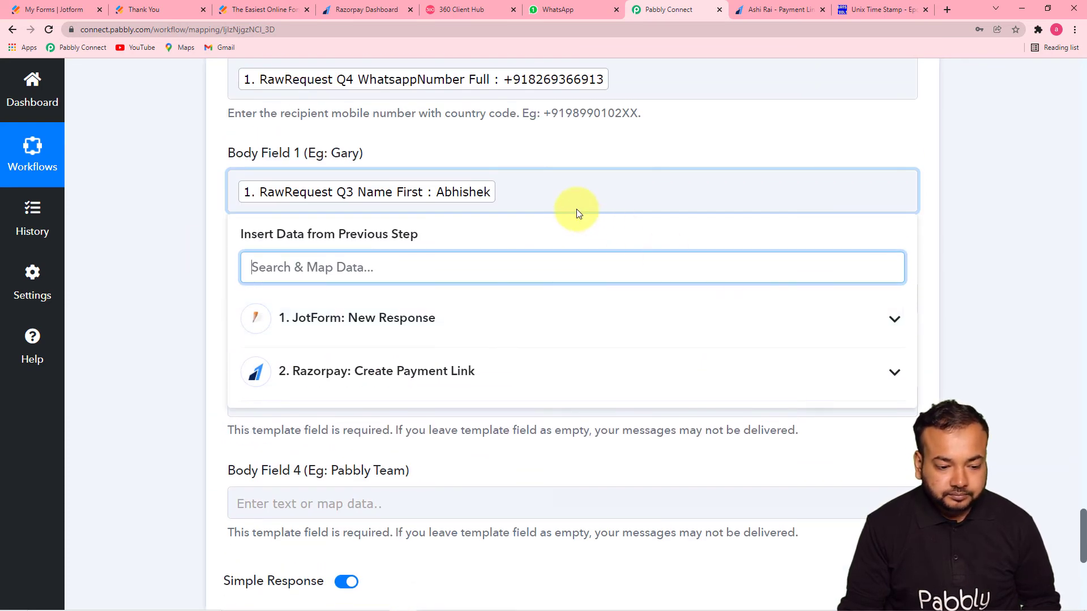
click(187, 216)
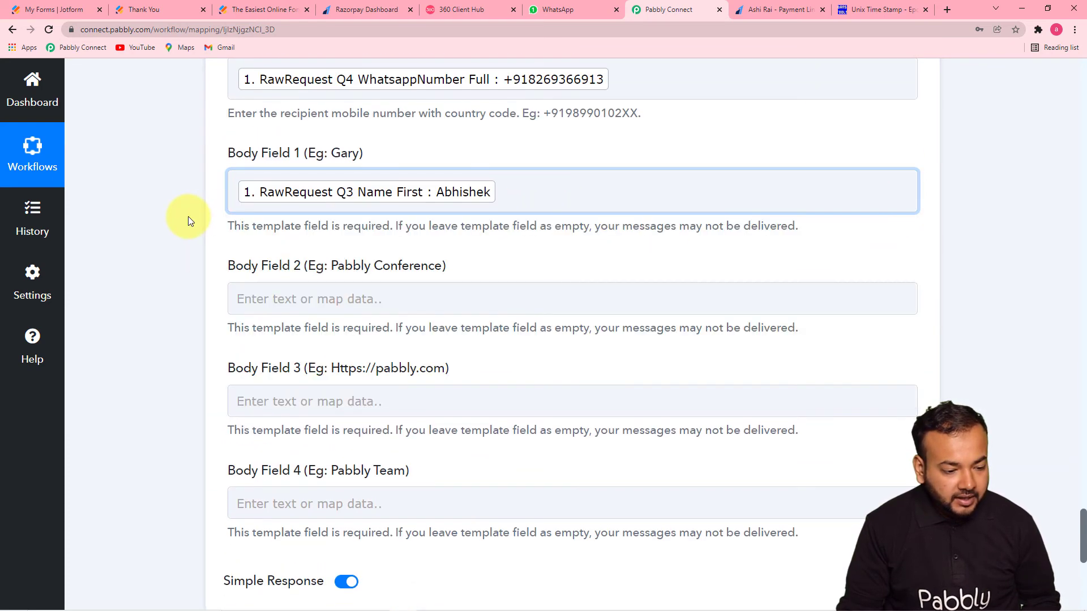
Check variable {{2}} in the 360Dialog template preview and fill Body Field 2 with "Registration for" plus the JotForm FormTitle
scroll(188, 216, down, 3)
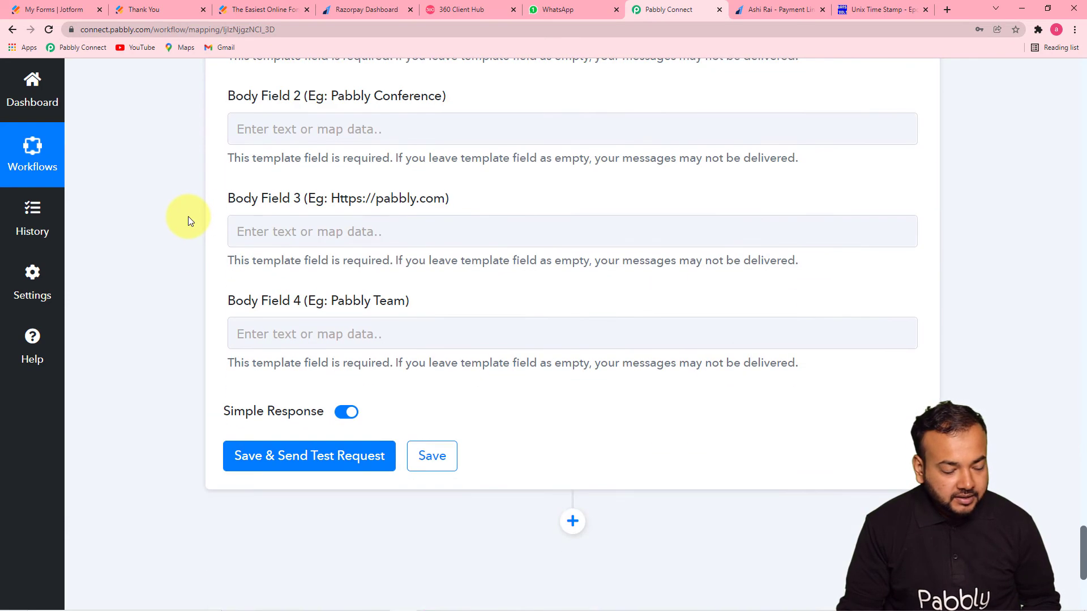
click(474, 4)
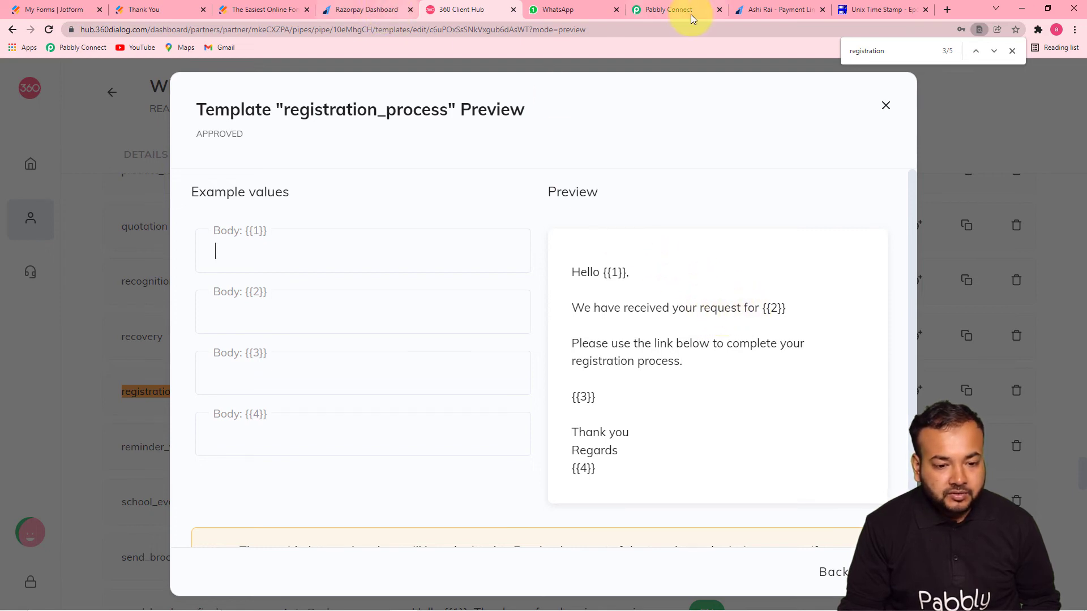
click(663, 11)
click(385, 132)
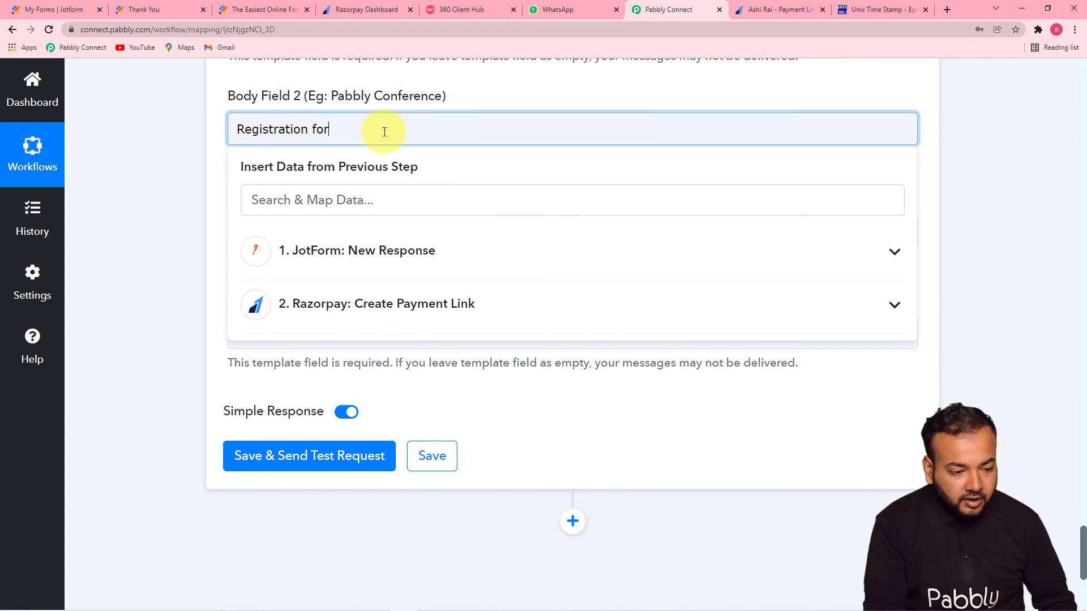
click(399, 280)
scroll(430, 273, down, 2)
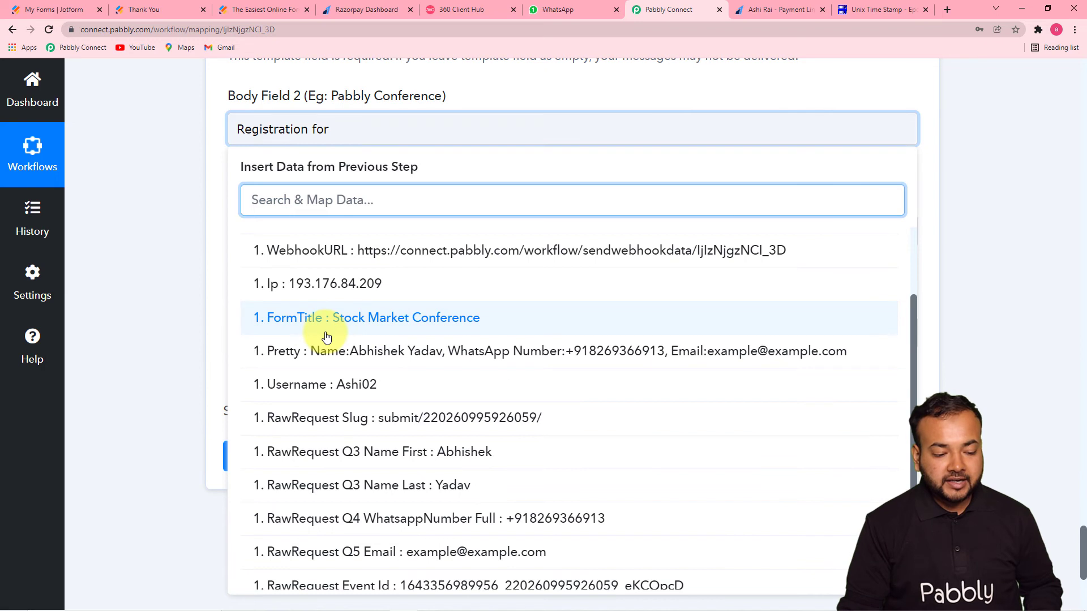
click(381, 321)
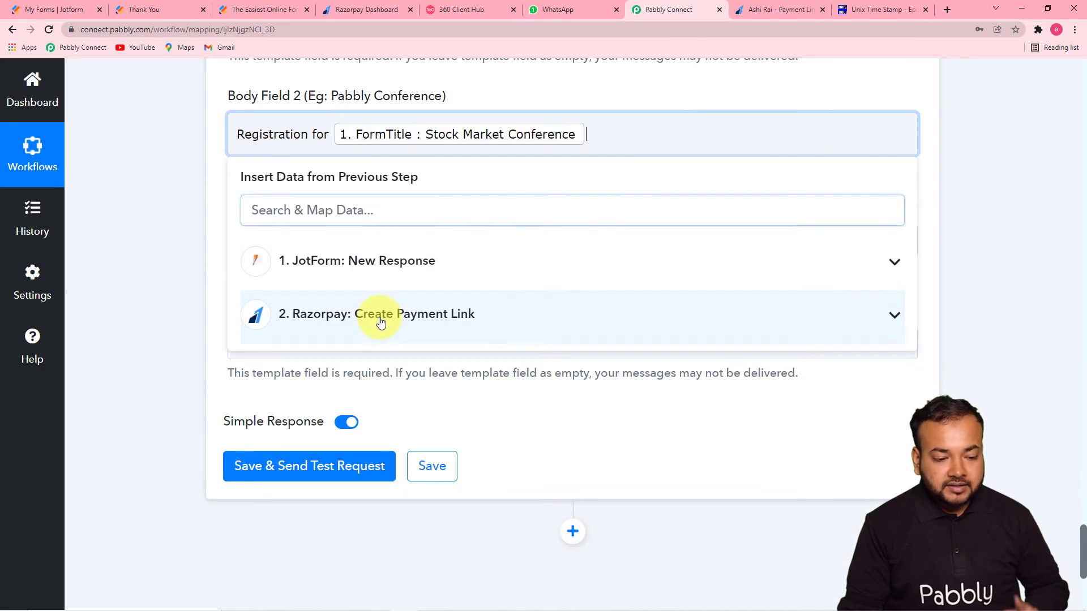
click(136, 192)
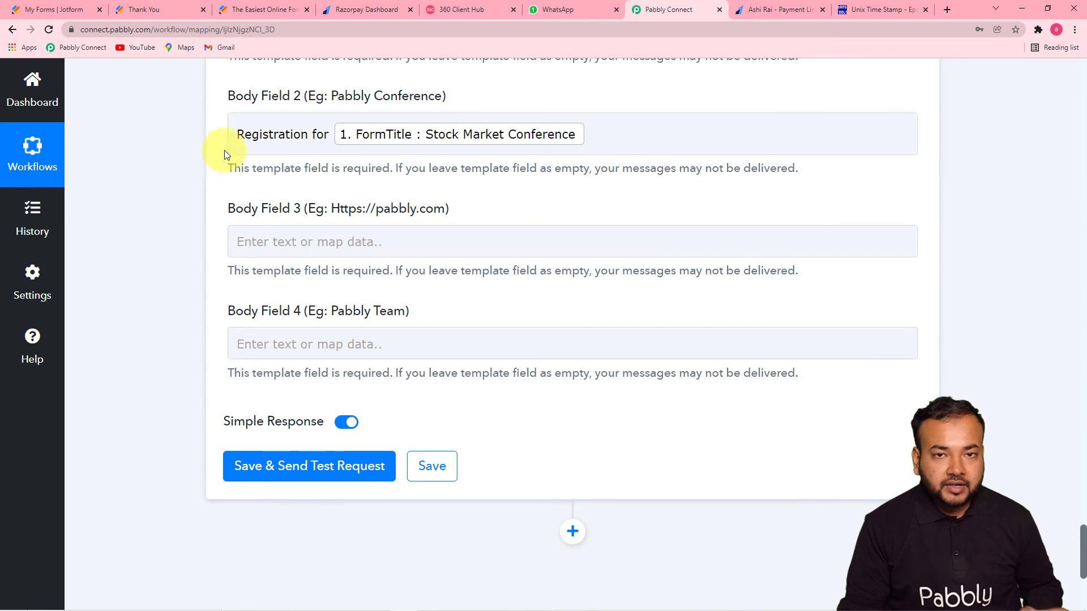
Reword the text before the mapped FormTitle in Body Field 2 to "Registration in"
click(328, 146)
key(BackSpace)
key(BackSpace)
key(BackSpace)
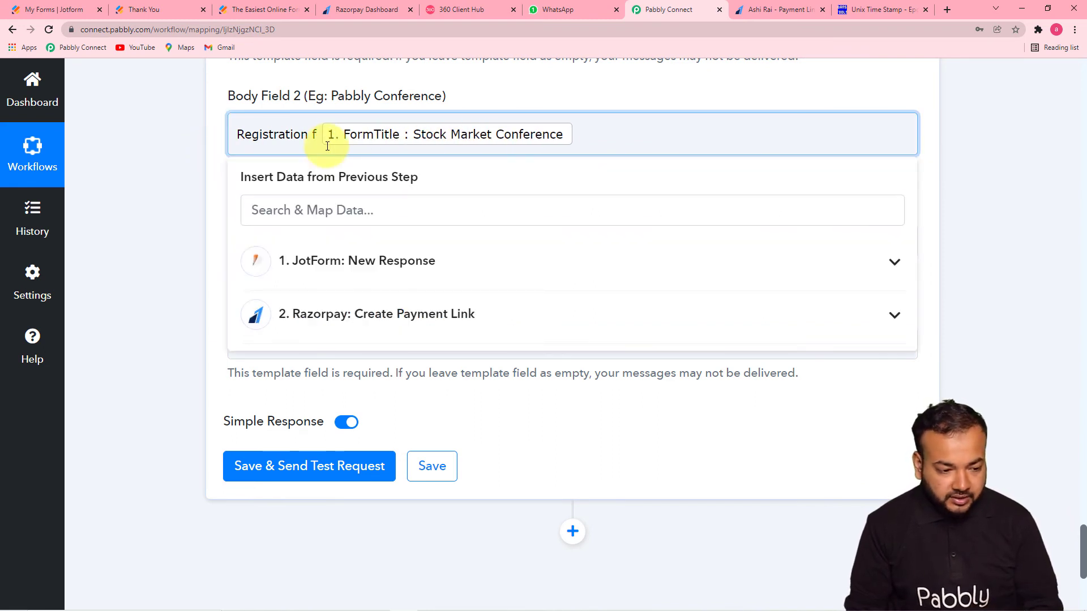
text(in)
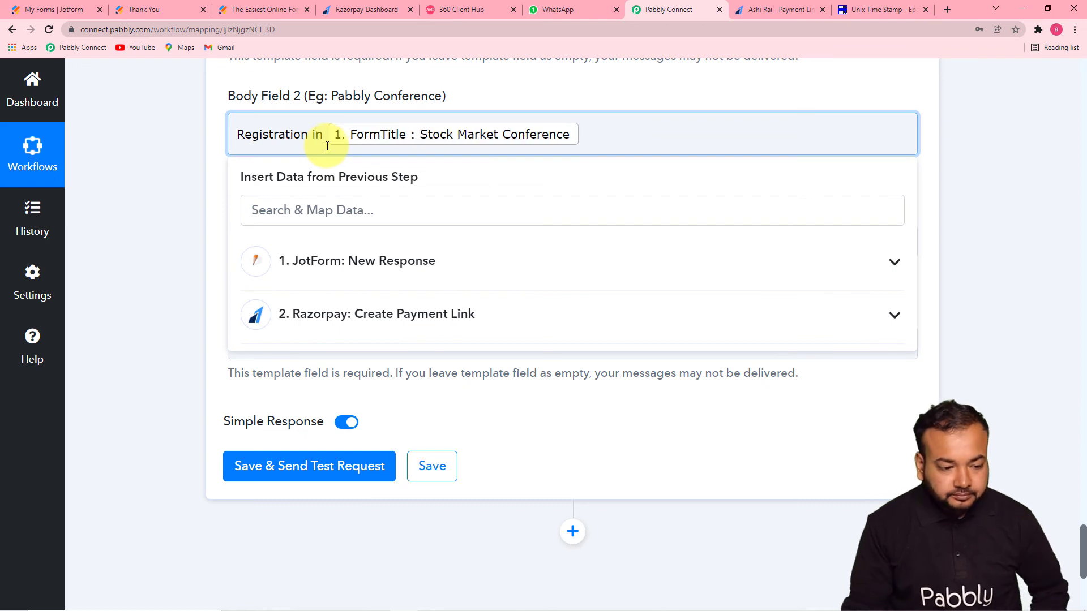
click(171, 129)
Check variable {{3}} in the 360Dialog template preview and map Body Field 3 to Short Url from the Razorpay payment link response
scroll(170, 129, down, 1)
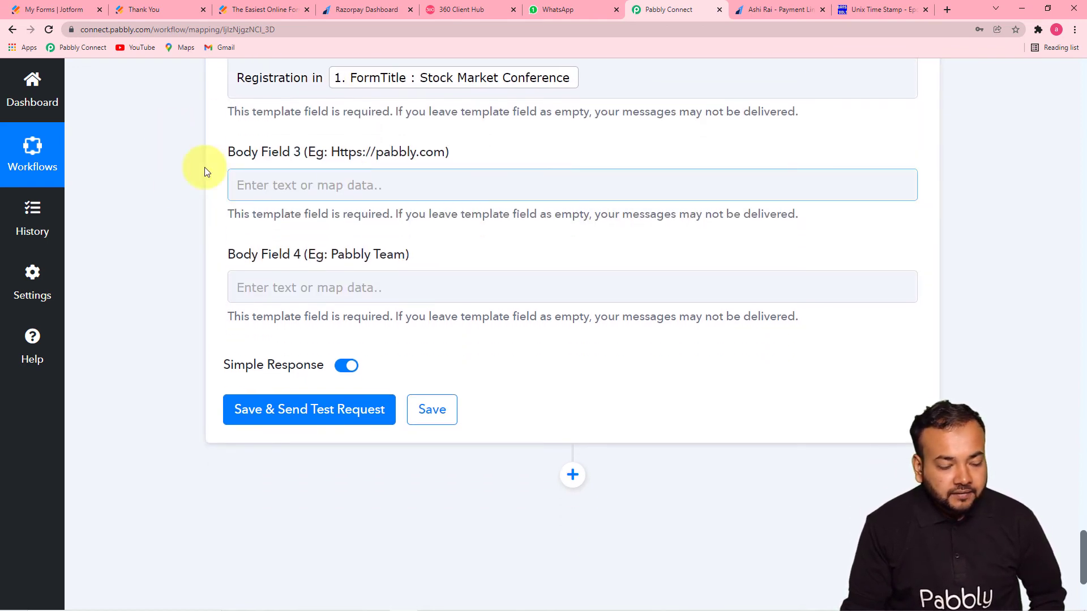
click(481, 15)
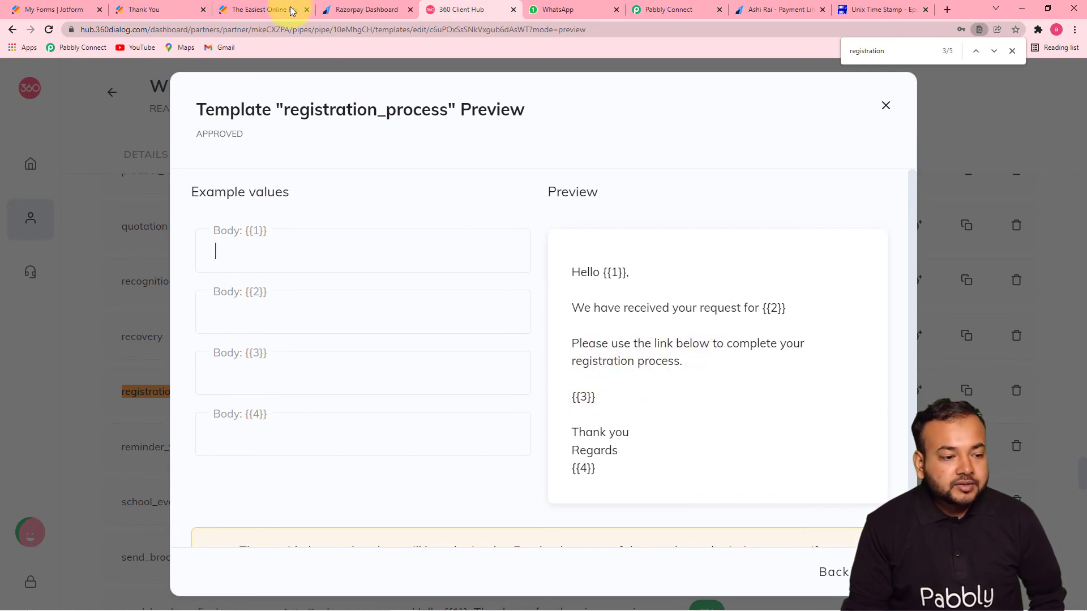
click(651, 11)
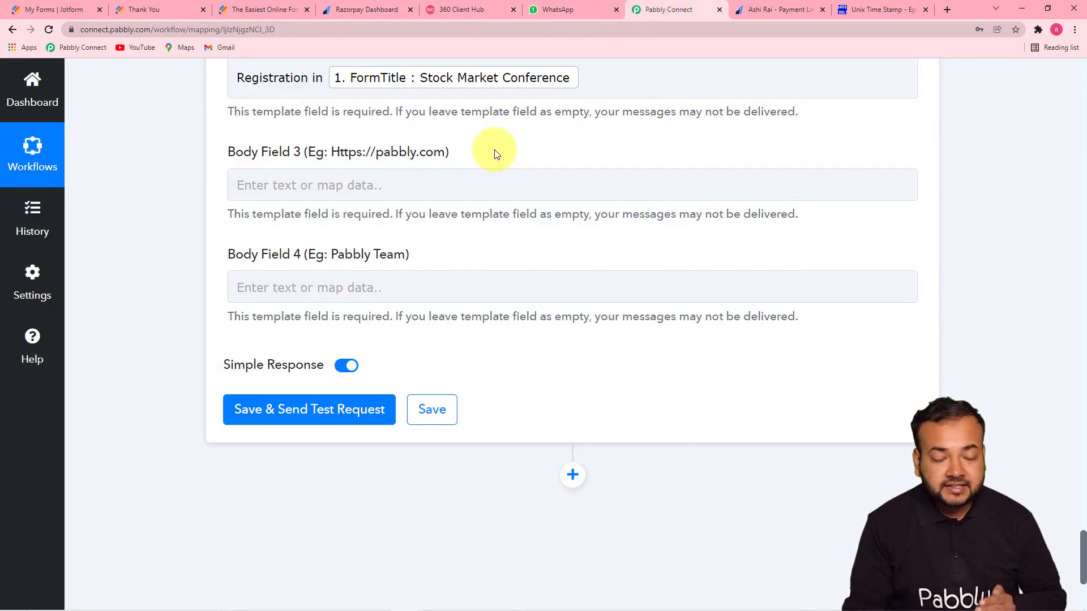
click(396, 184)
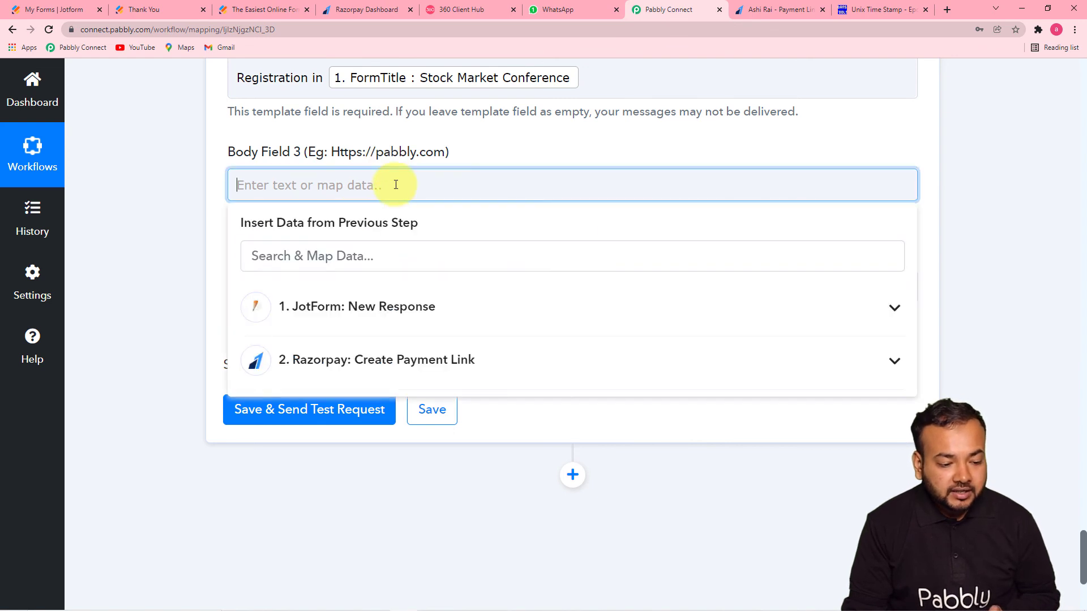
scroll(391, 244, down, 1)
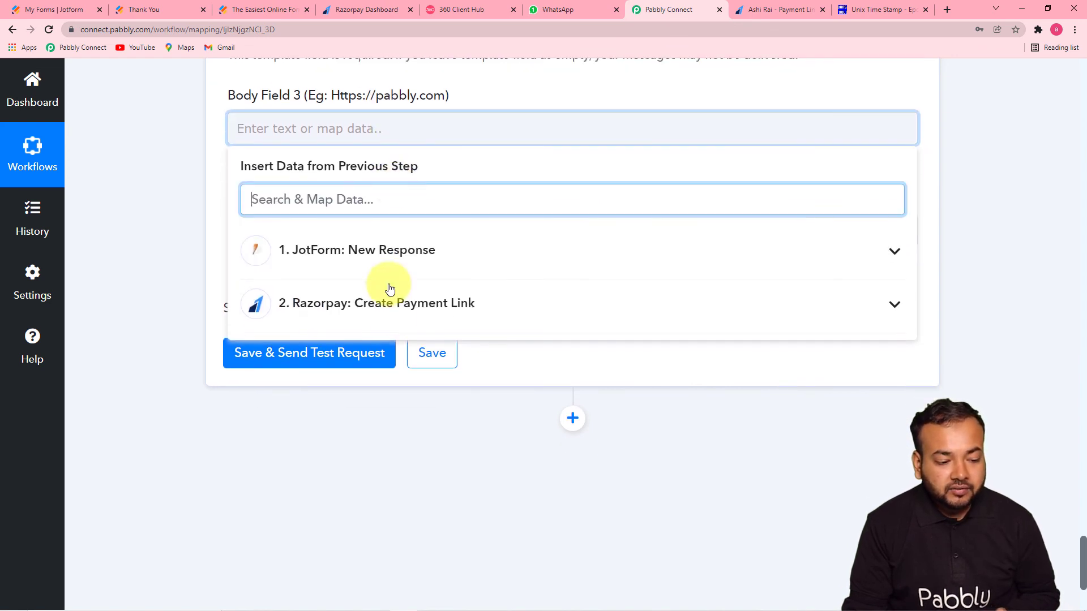
click(393, 312)
scroll(442, 462, down, 5)
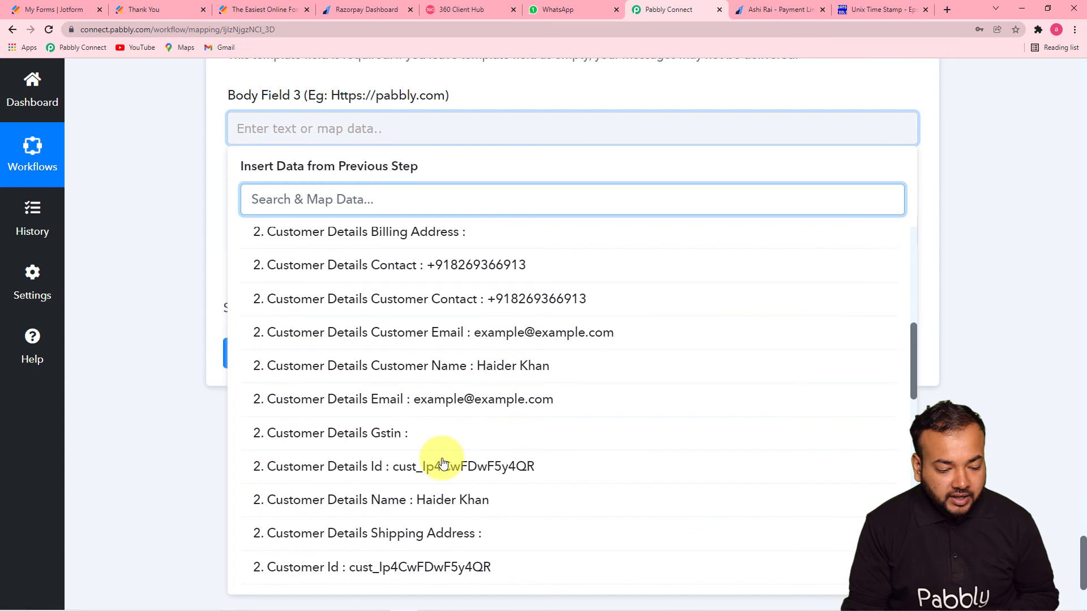
scroll(443, 462, down, 2)
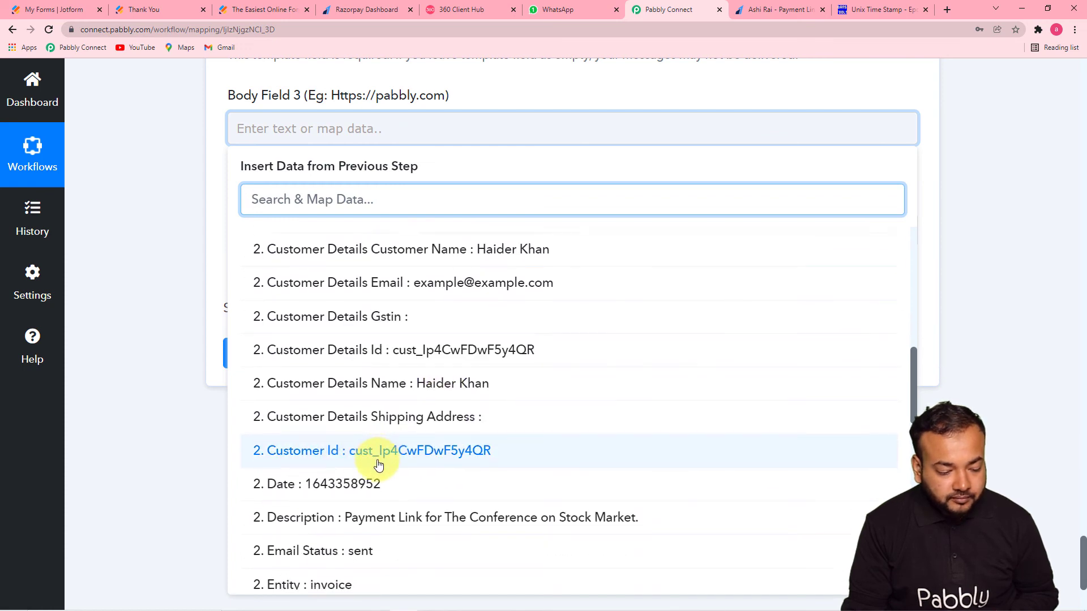
scroll(378, 465, down, 2)
scroll(396, 443, down, 3)
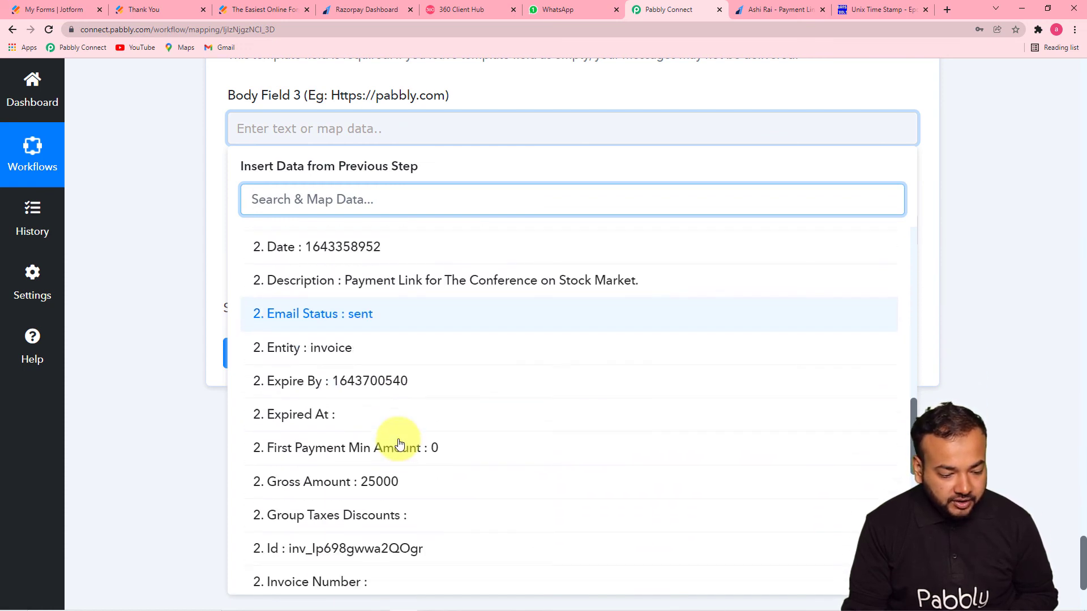
scroll(398, 450, down, 2)
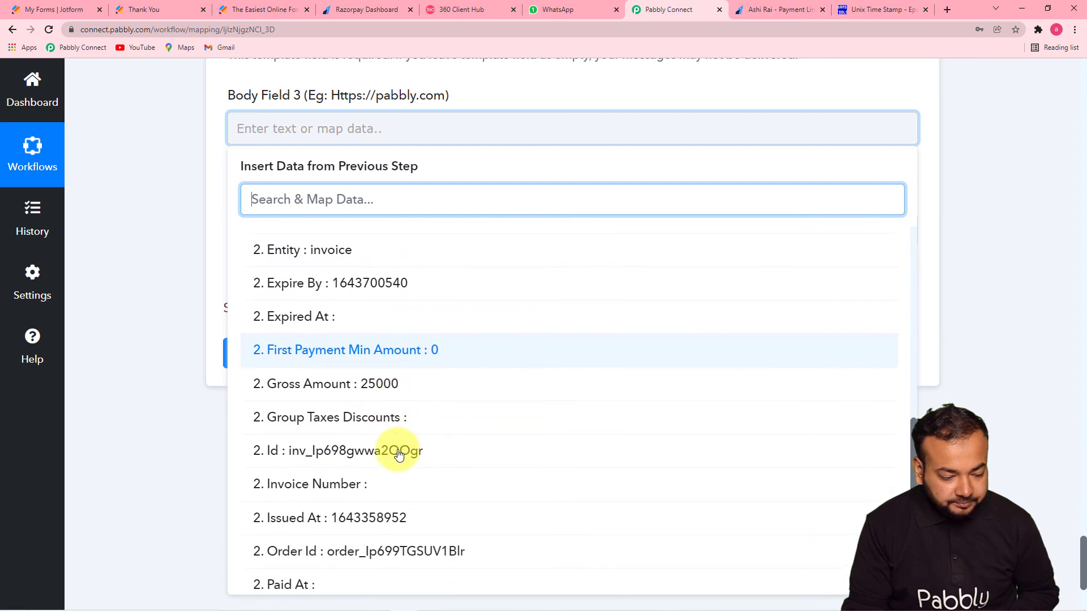
scroll(399, 453, down, 4)
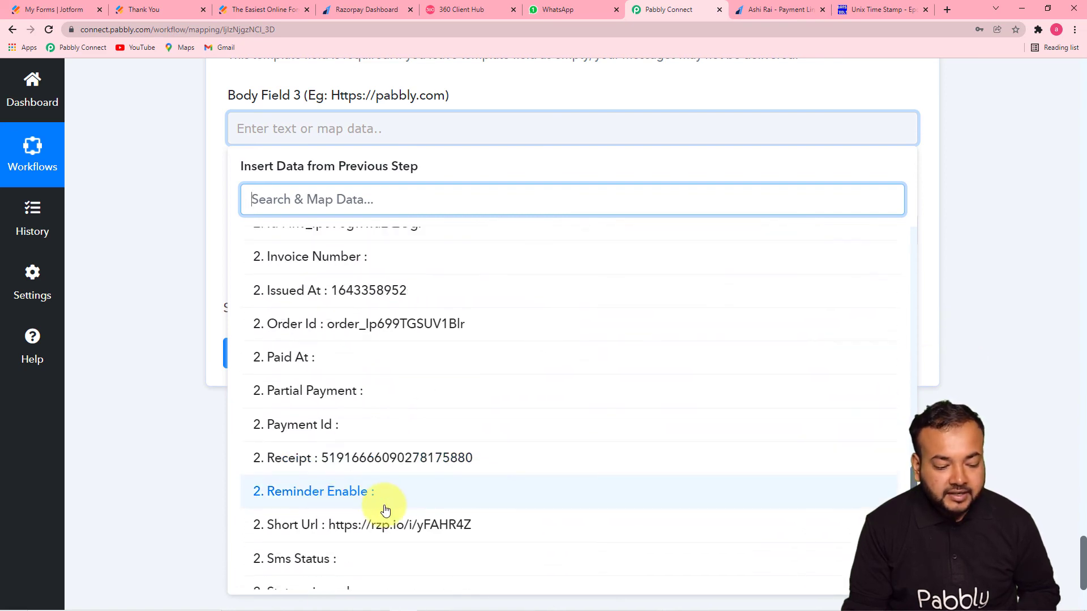
click(371, 525)
click(141, 278)
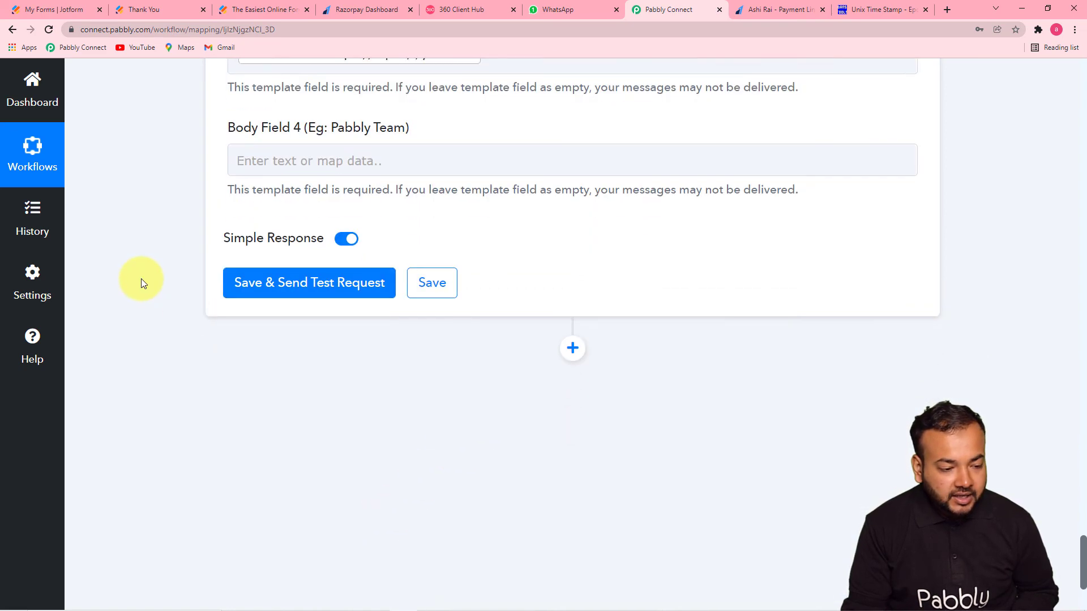
Check variable {{4}} in the 360Dialog template preview and set Body Field 4 to "Team Pabbly"
click(460, 9)
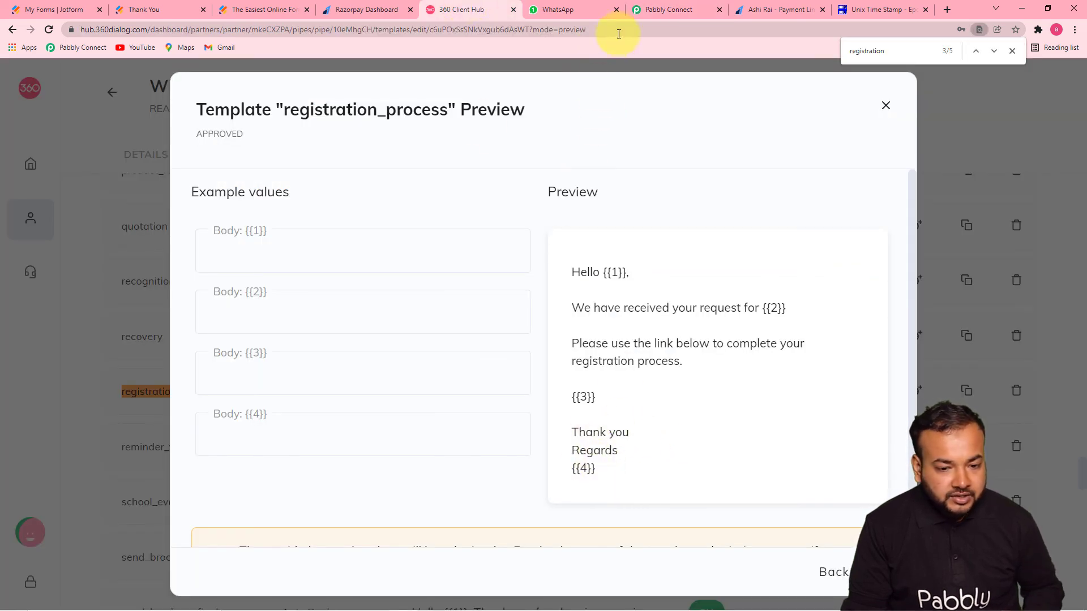
click(658, 11)
click(380, 125)
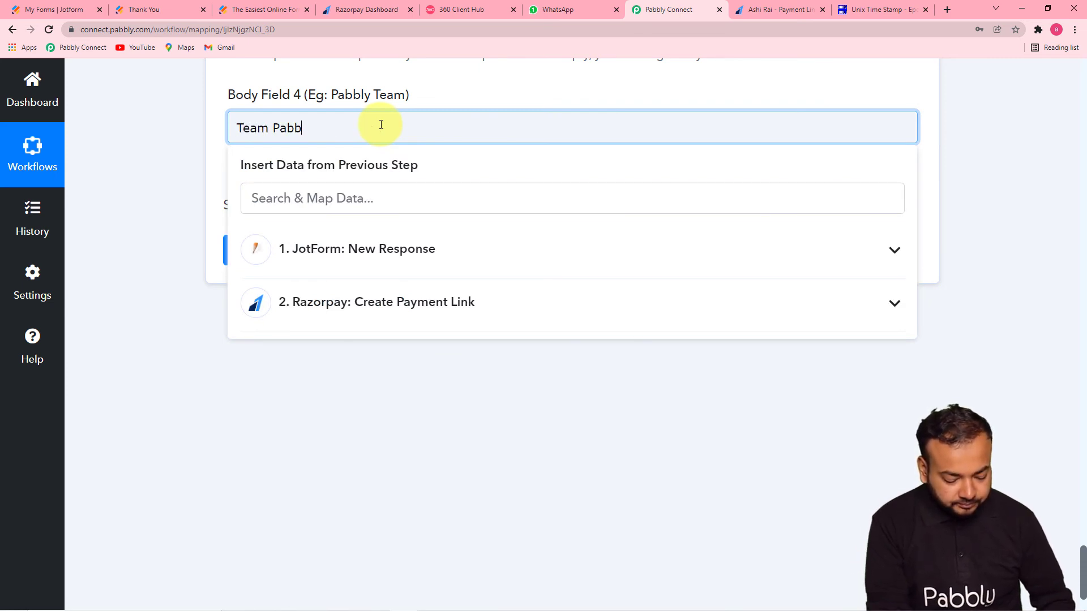
click(191, 154)
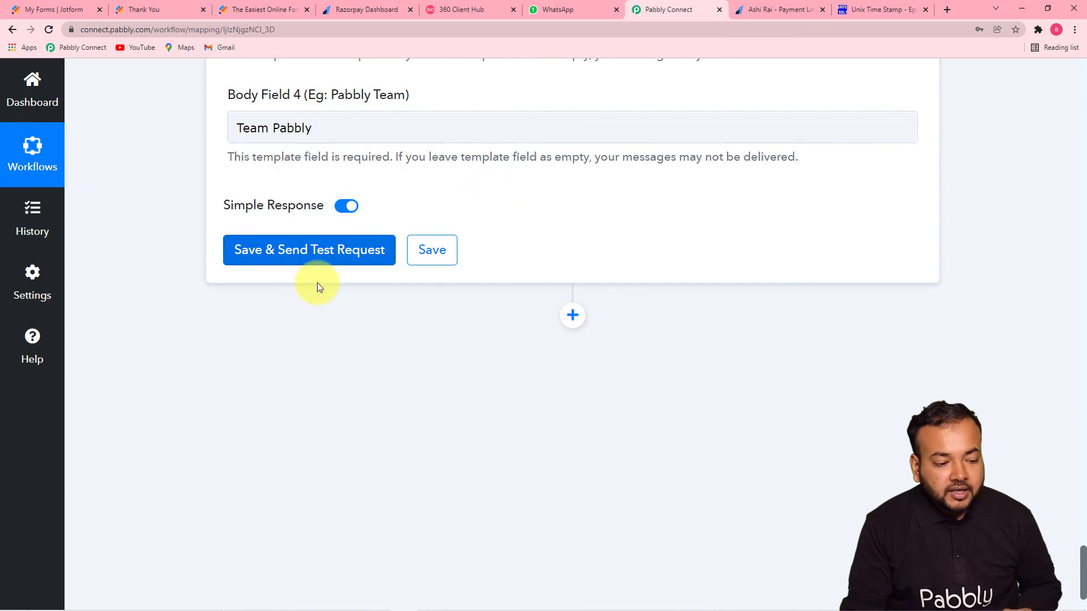
Check the WhatsApp Web chat list, return to Pabbly Connect, and save the WhatsApp message action with a test request
scroll(493, 254, up, 8)
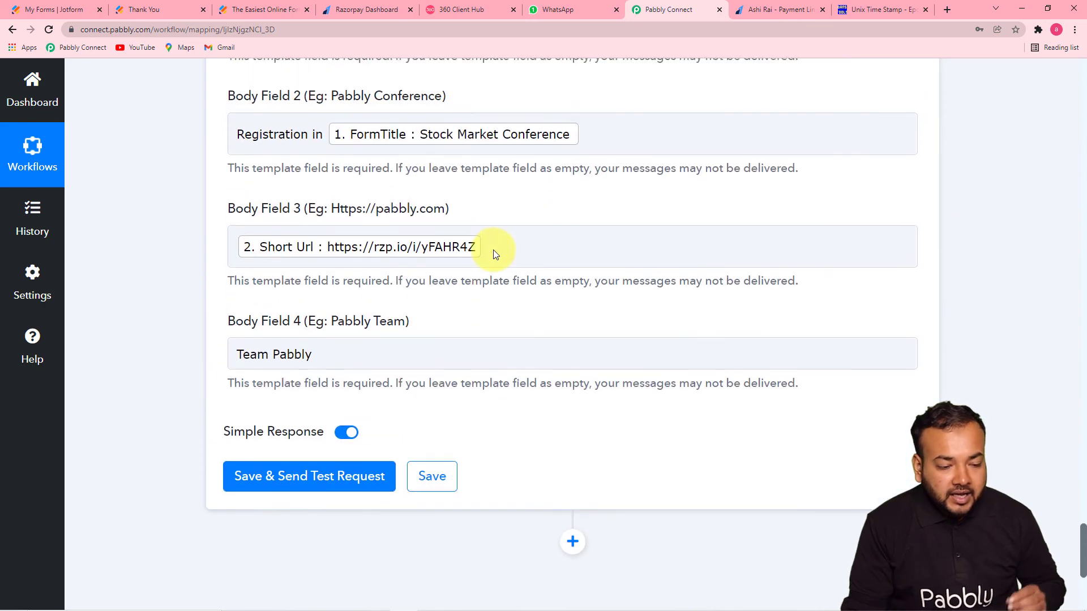
scroll(494, 254, up, 4)
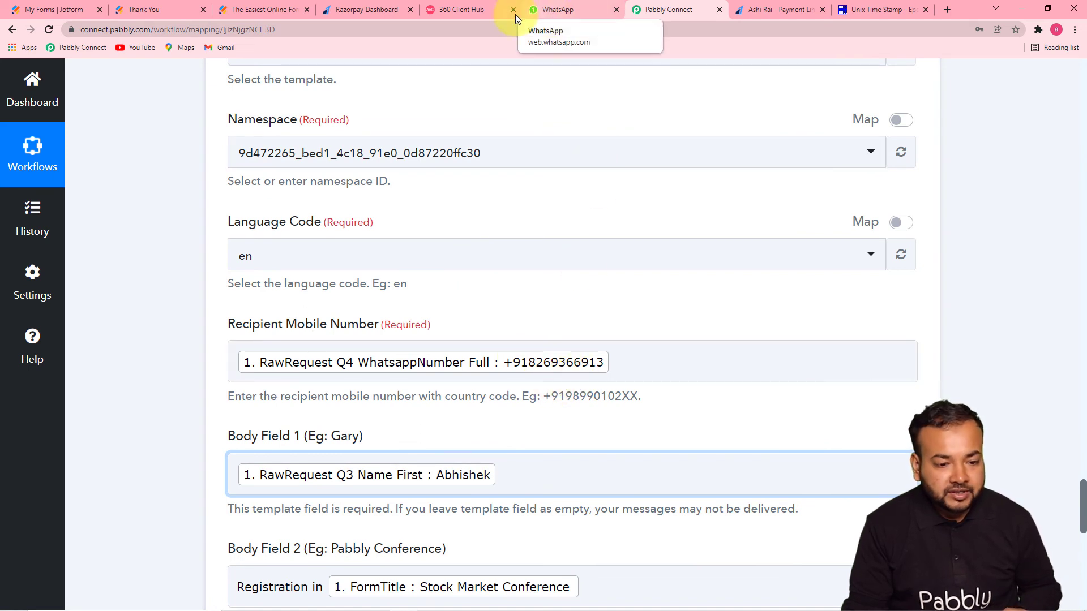
click(557, 11)
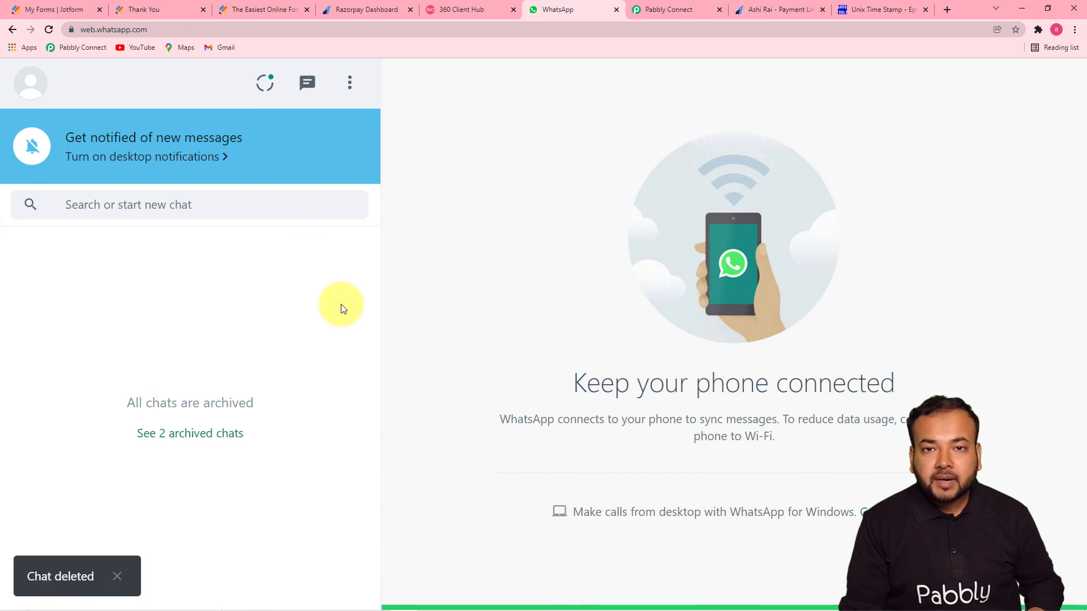
click(678, 12)
scroll(220, 306, down, 8)
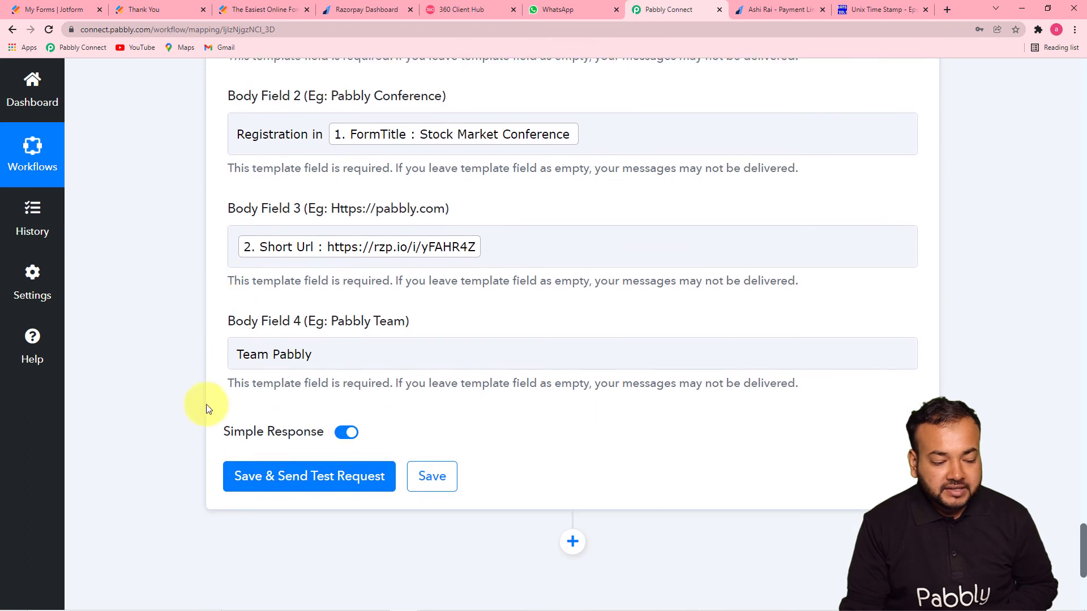
click(242, 477)
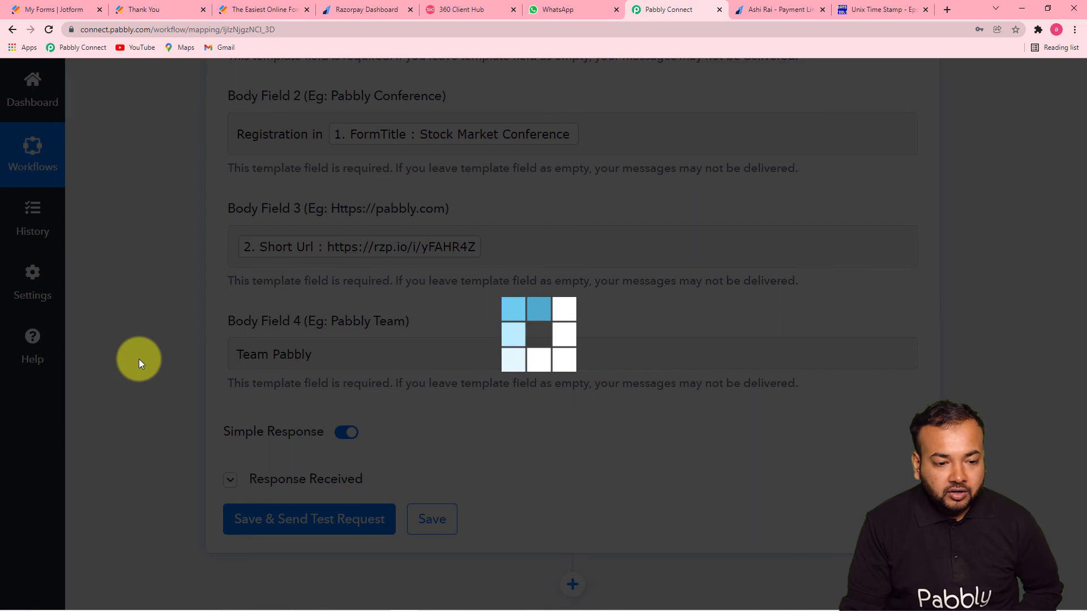
scroll(138, 359, down, 6)
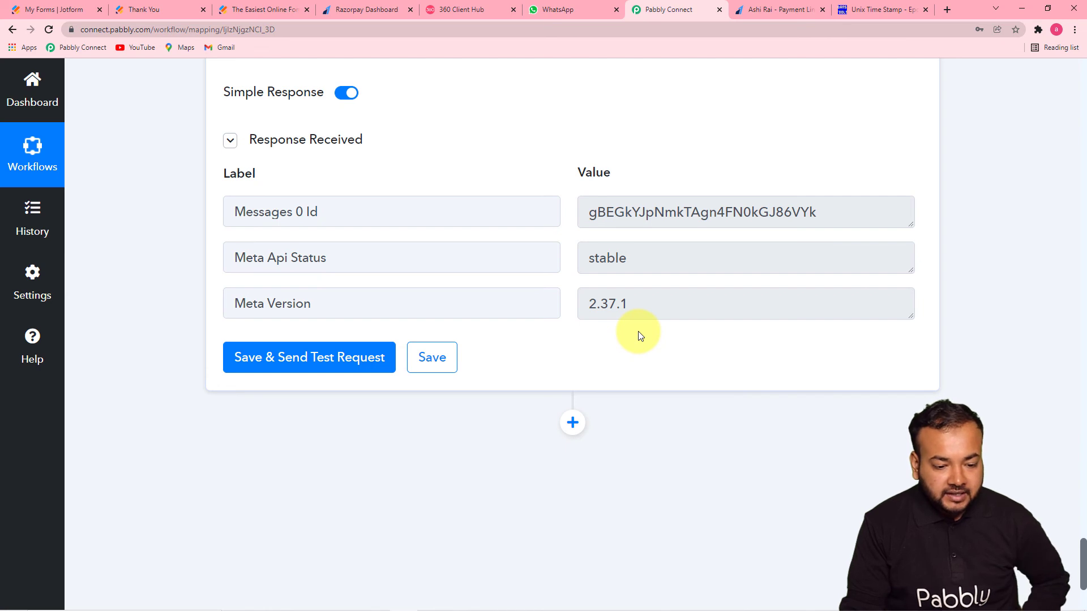
scroll(637, 331, up, 3)
scroll(638, 331, up, 1)
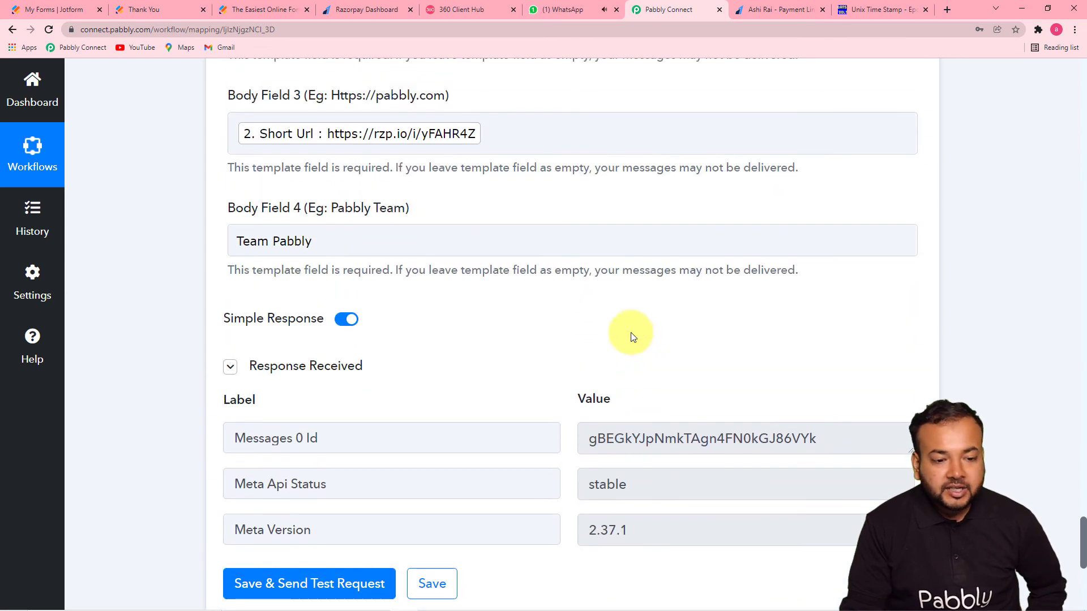
Open the new message in WhatsApp Web, compare it with the 360Dialog registration_process template, and return to Pabbly Connect
click(549, 12)
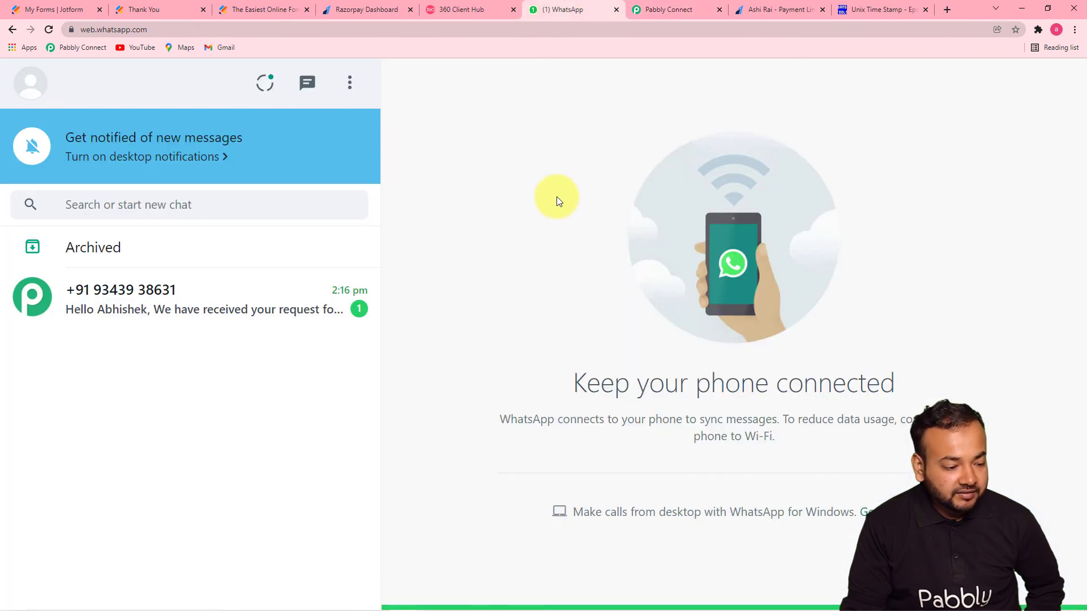
click(186, 317)
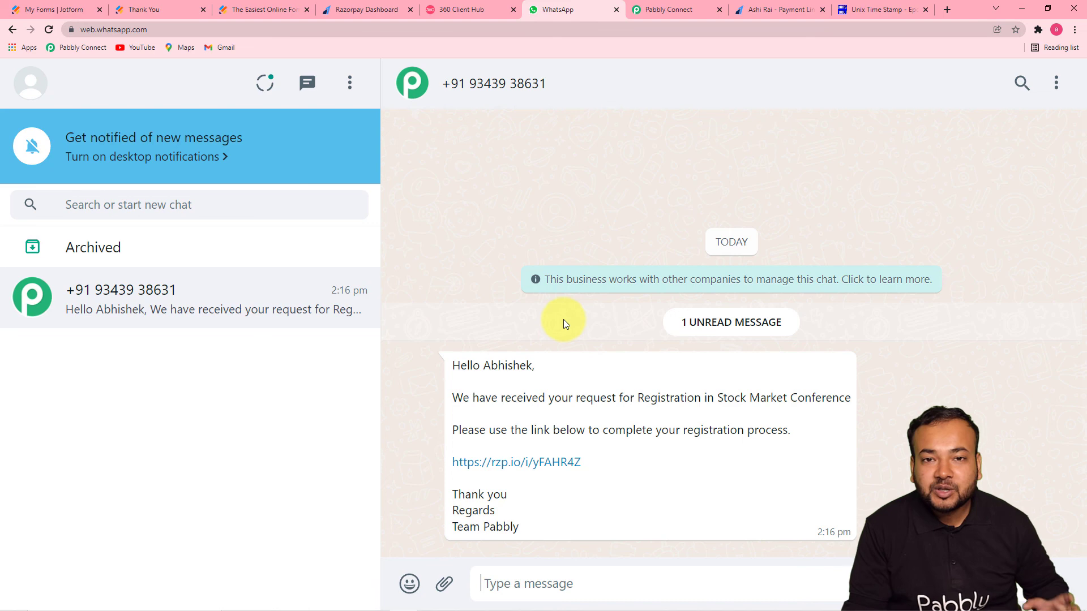
click(453, 9)
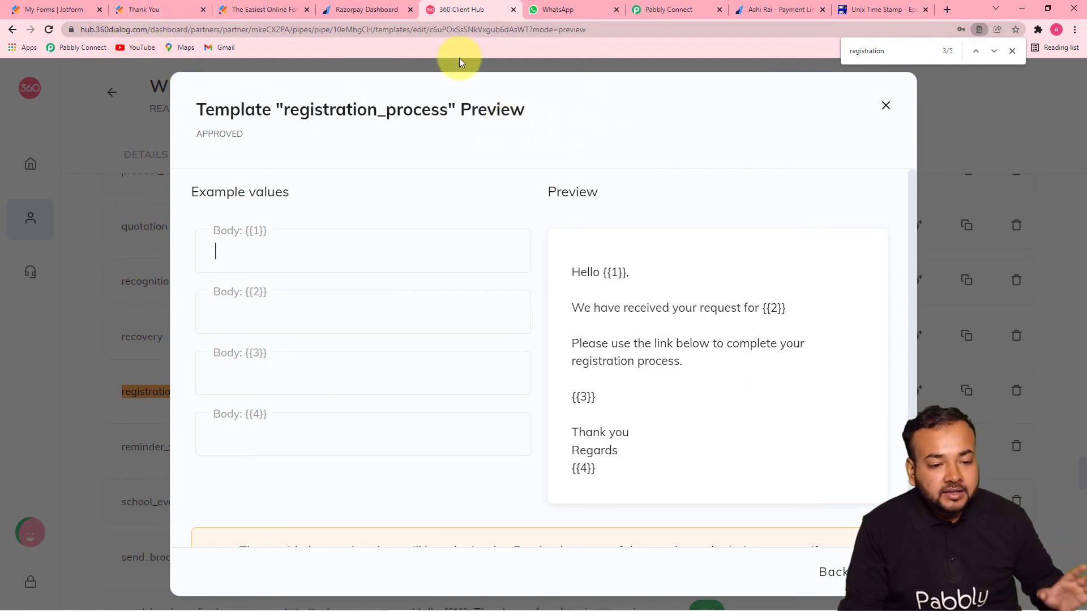
click(578, 17)
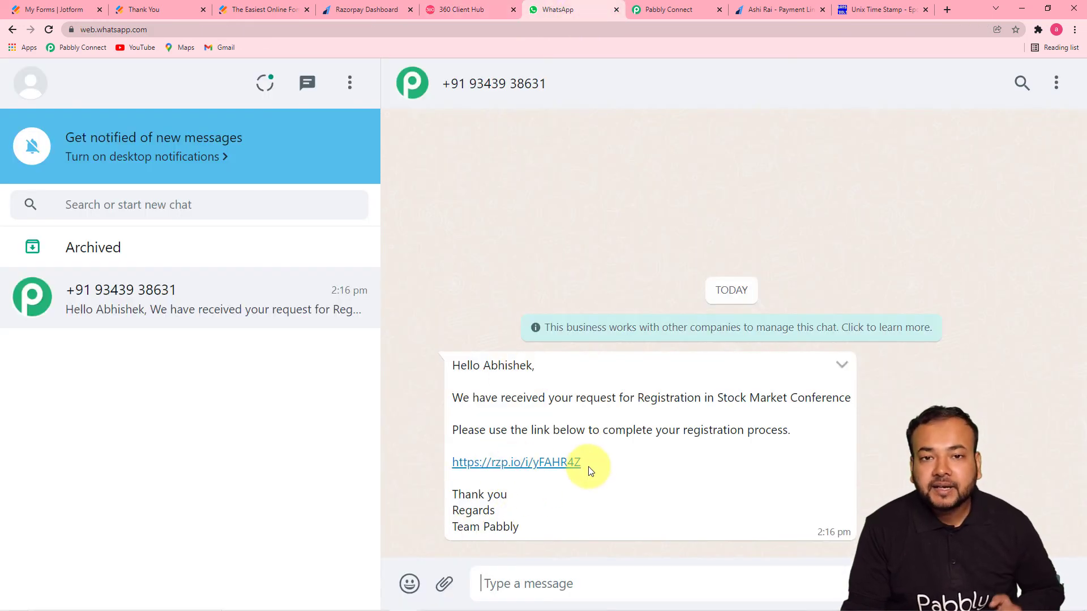
click(678, 18)
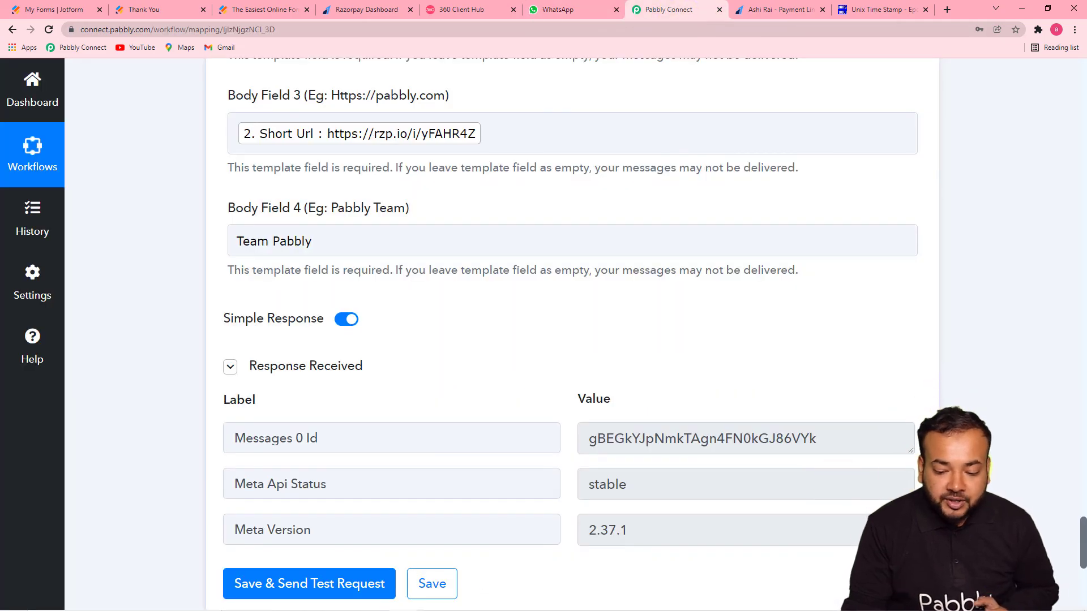
scroll(1044, 352, up, 5)
scroll(1003, 144, down, 5)
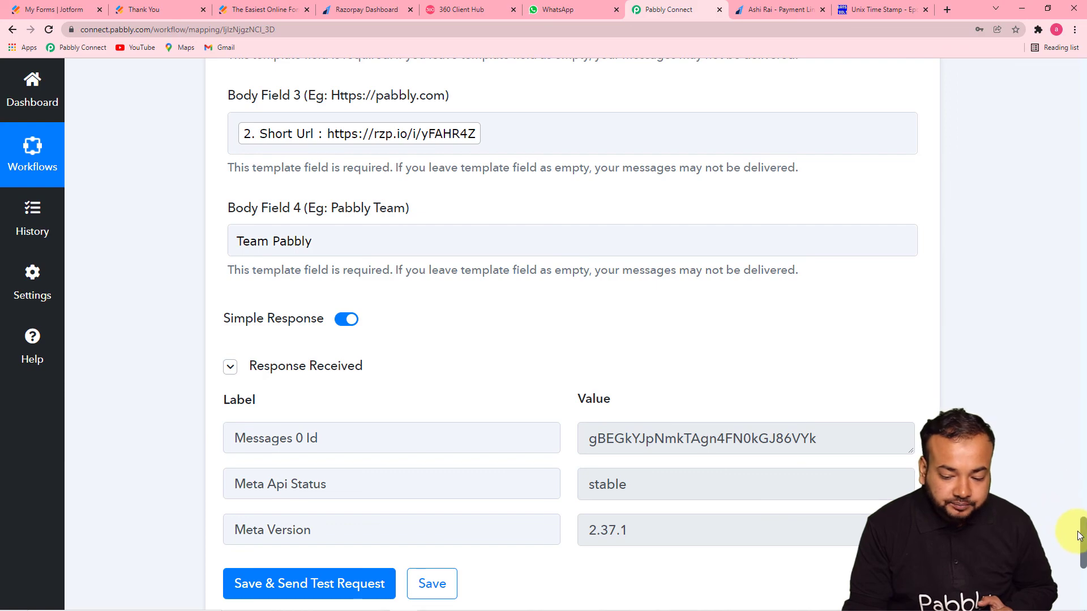
Review the JotForm New Response trigger, including its webhook URL and the captured response fields from the Stock Market Conference form
scroll(1047, 339, up, 5)
scroll(1002, 114, down, 5)
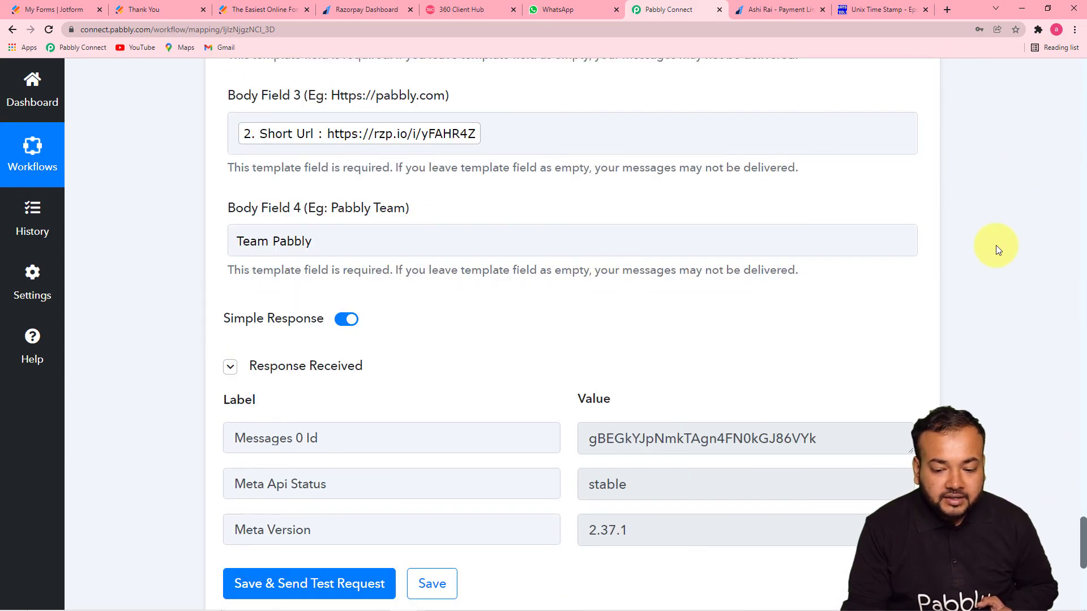
scroll(1018, 340, up, 5)
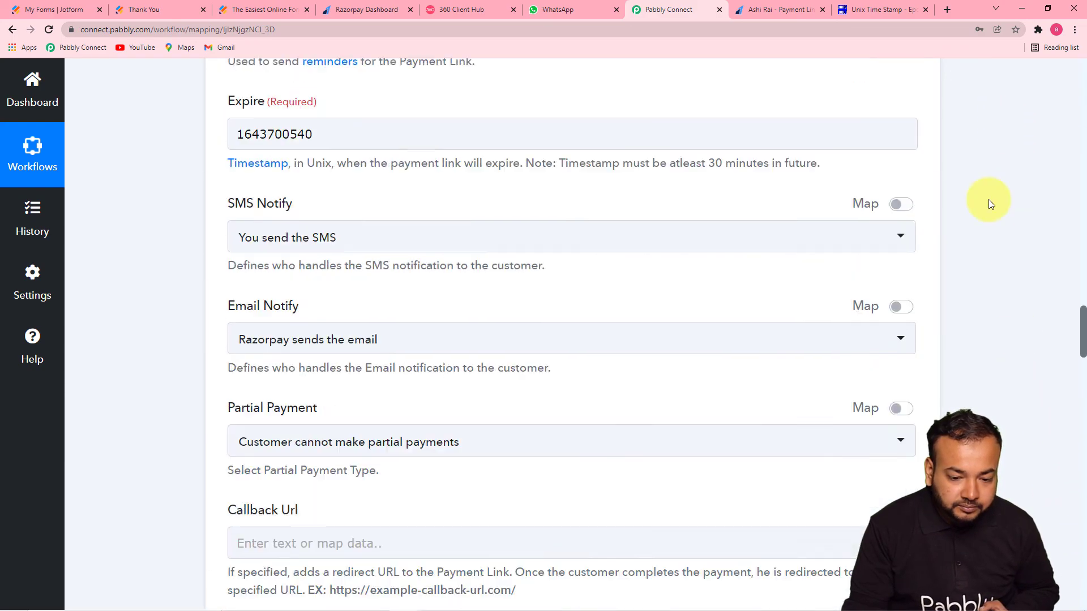
scroll(973, 114, down, 5)
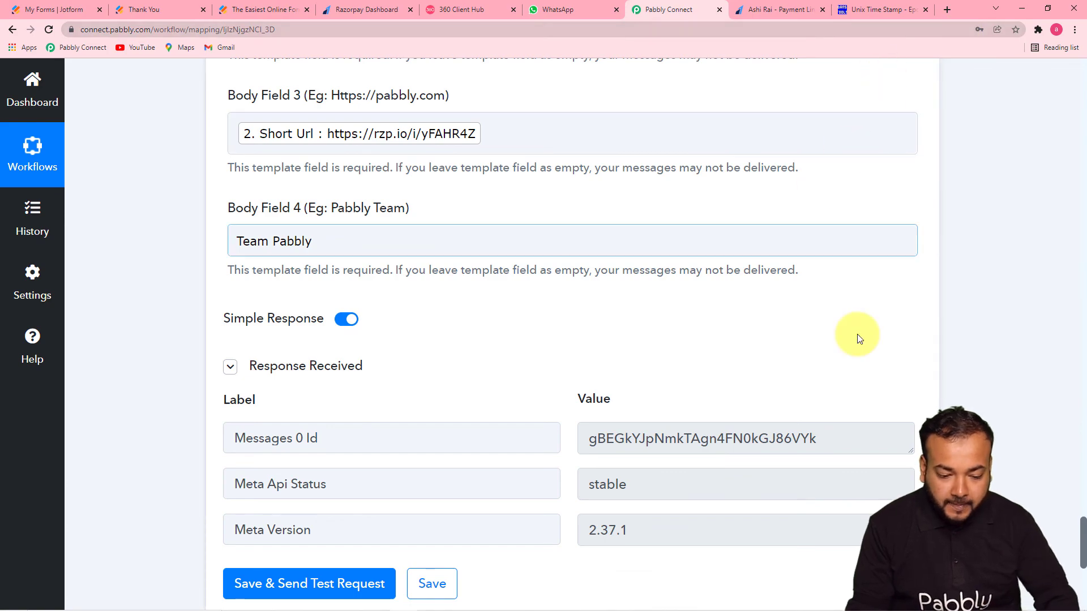
drag(1083, 539, 1083, 110)
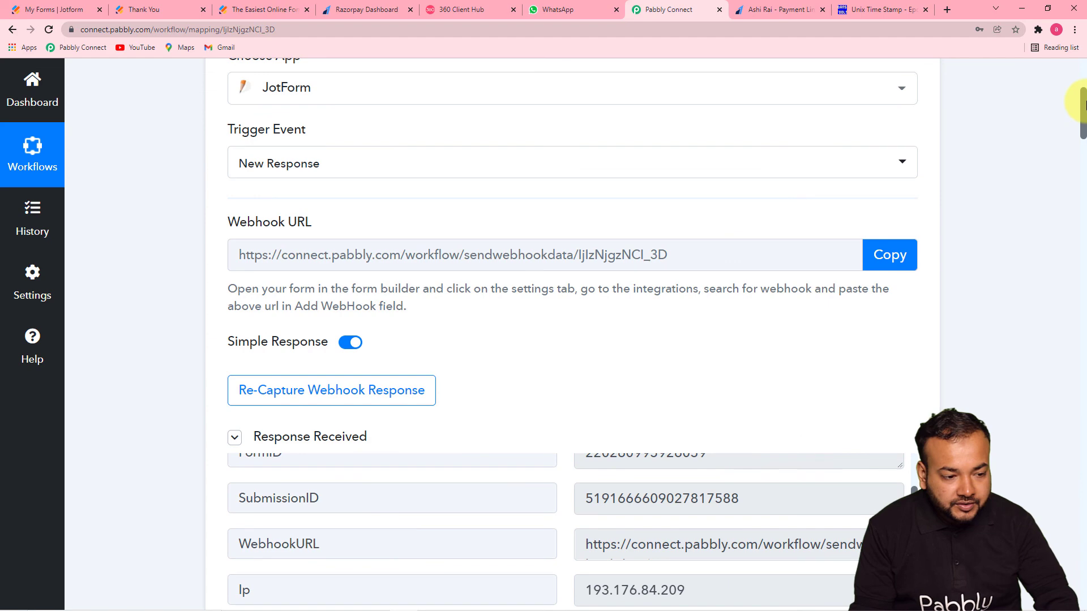
scroll(717, 231, up, 4)
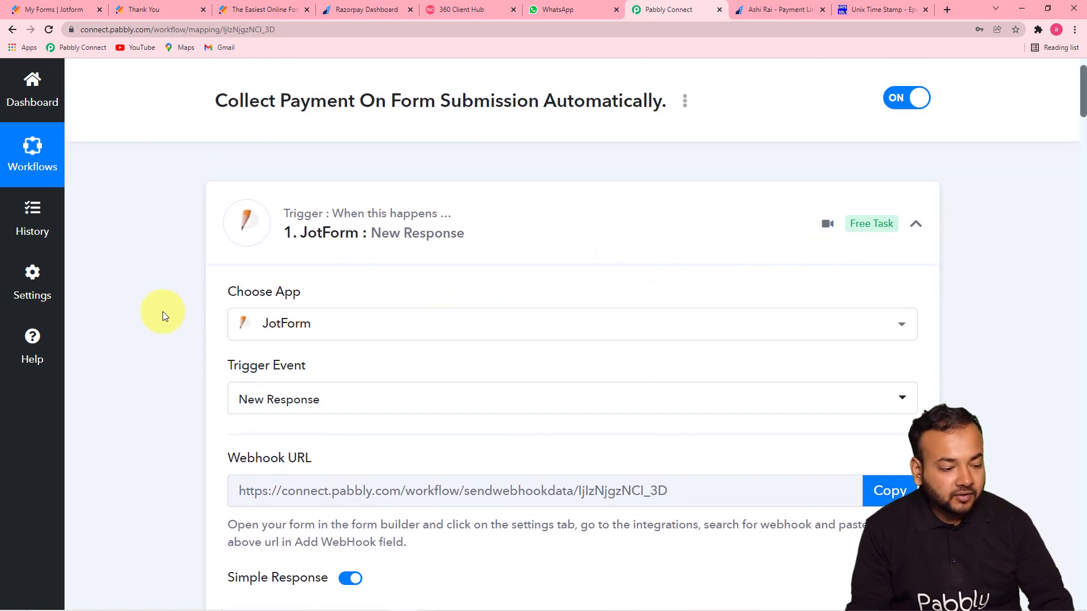
scroll(163, 313, down, 4)
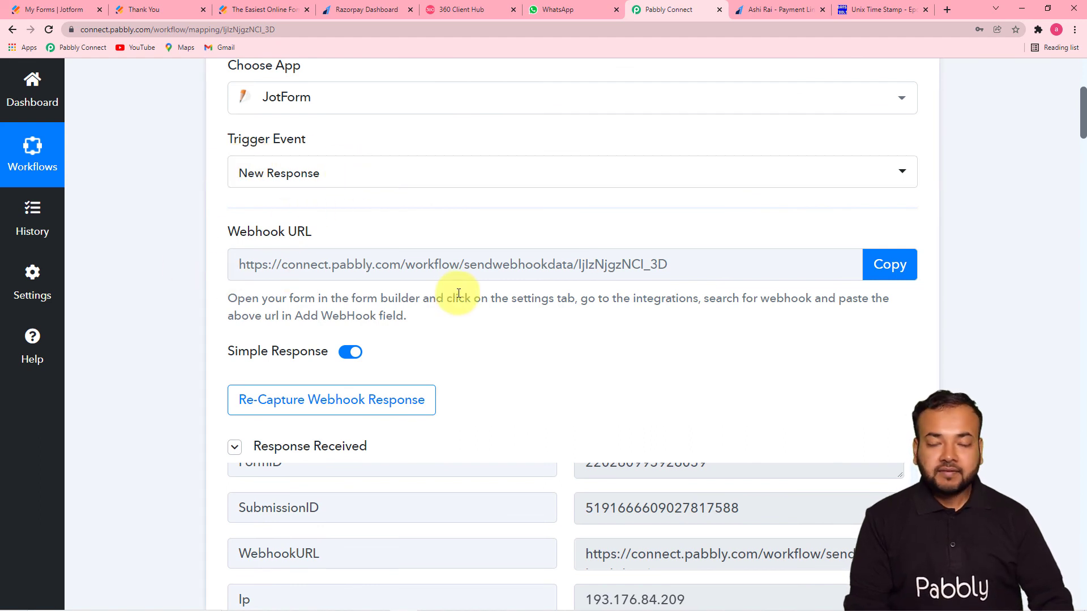
scroll(535, 334, down, 3)
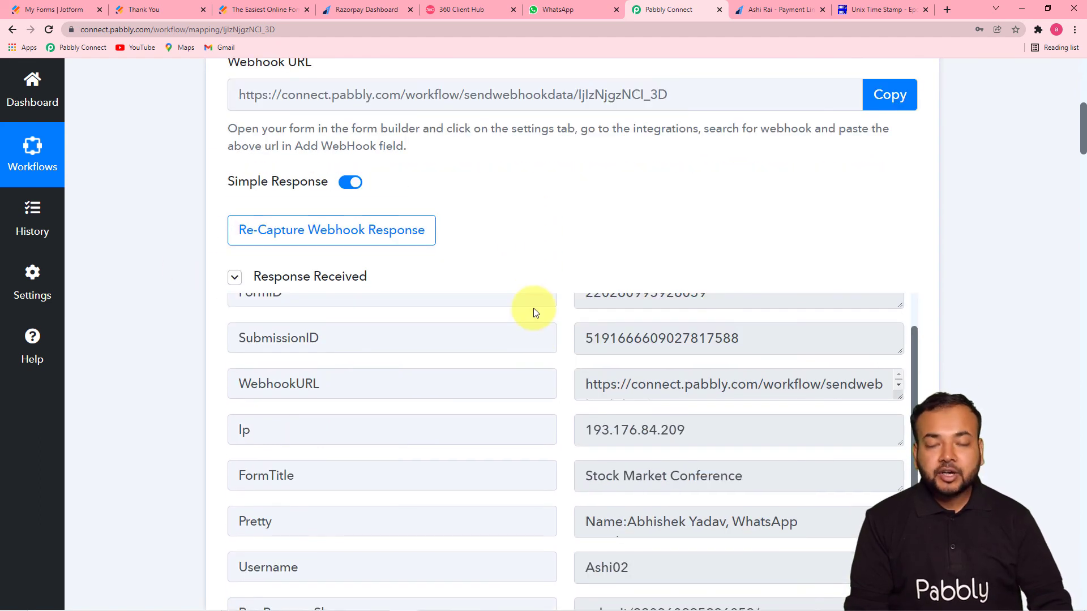
scroll(536, 337, down, 4)
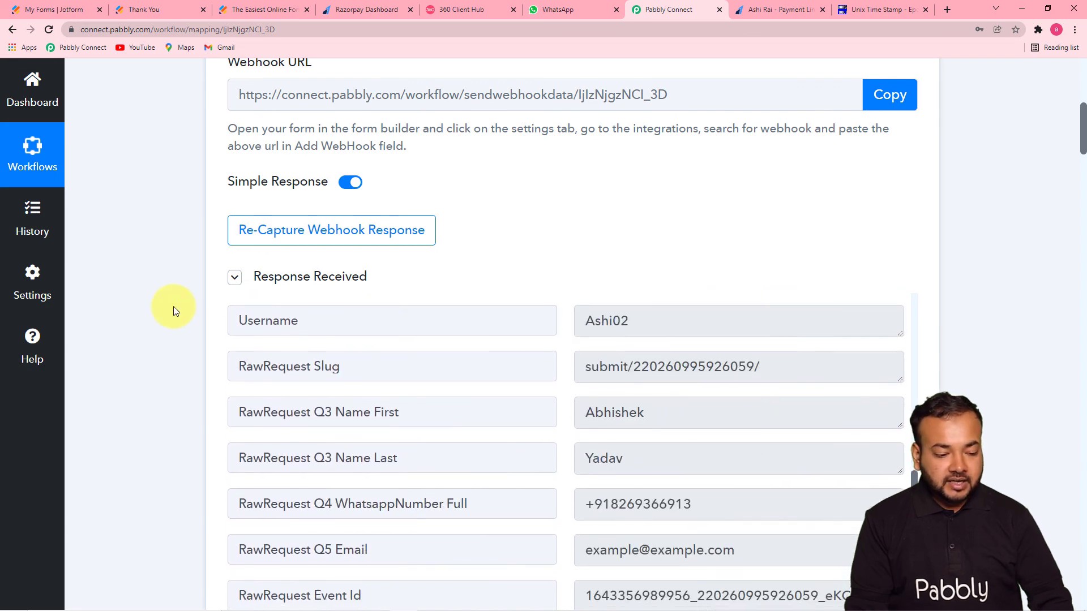
scroll(151, 315, down, 2)
scroll(151, 317, down, 4)
Review the Razorpay Create Payment Link action's settings, from the amount and mapped customer details to the expiry, notification and partial payment options
scroll(151, 319, down, 5)
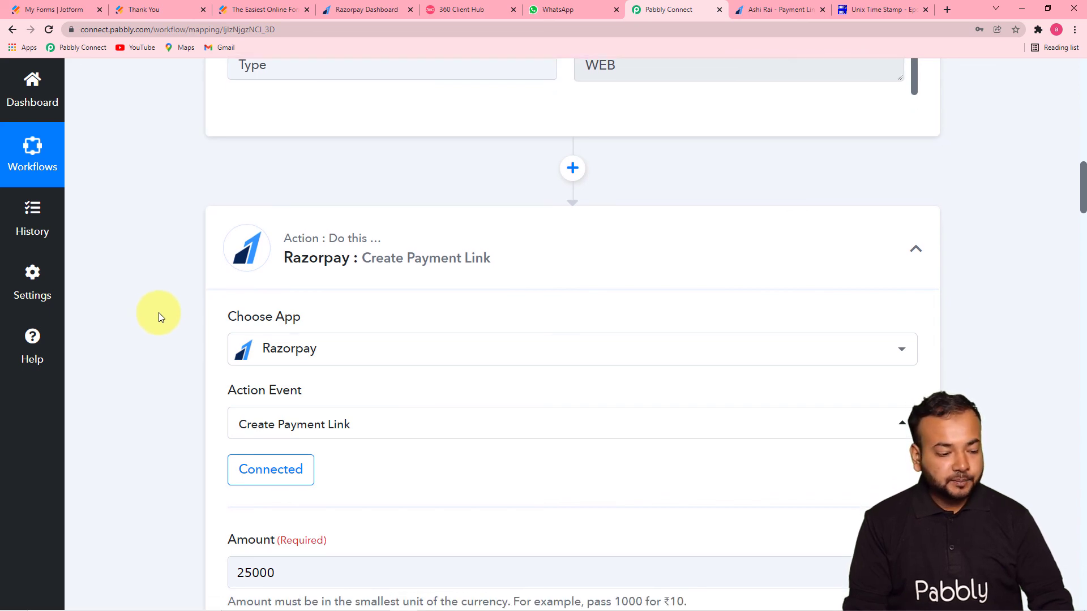
scroll(158, 313, down, 6)
scroll(158, 312, down, 7)
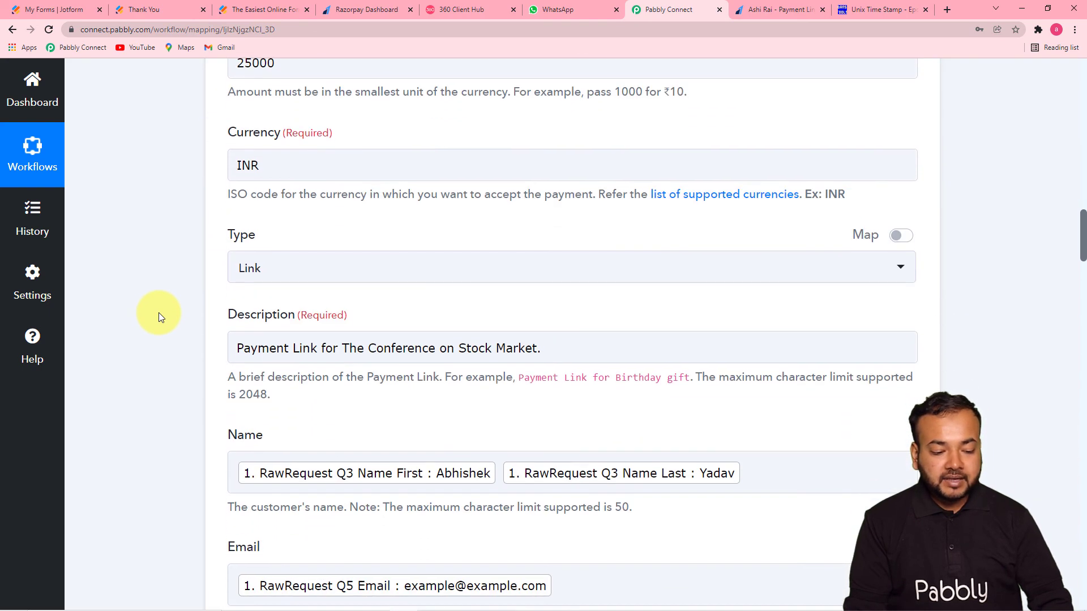
scroll(158, 312, down, 4)
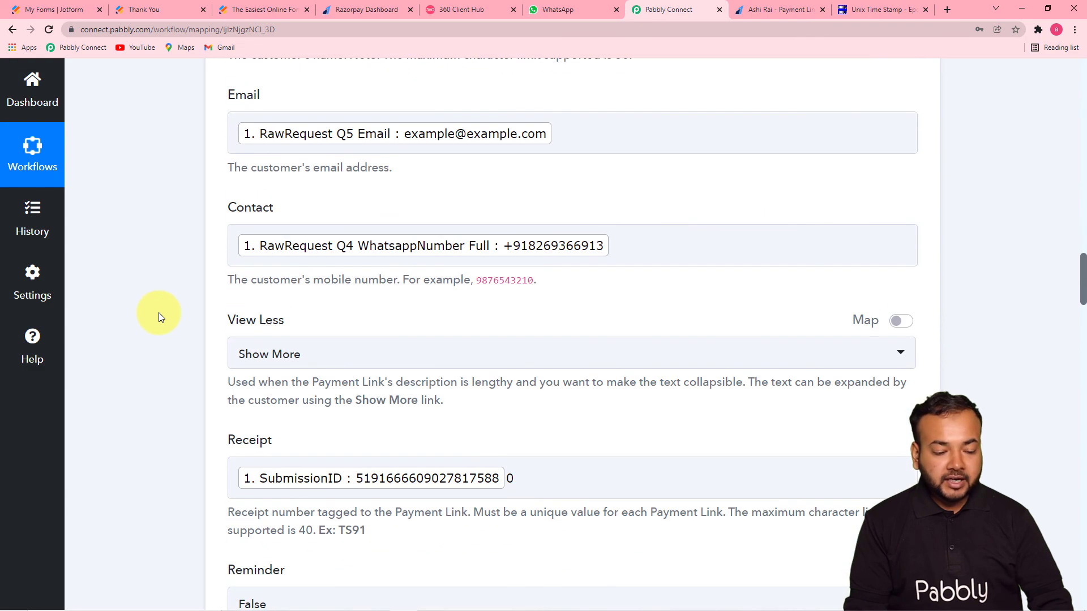
scroll(158, 313, down, 4)
scroll(158, 312, up, 2)
scroll(158, 313, down, 4)
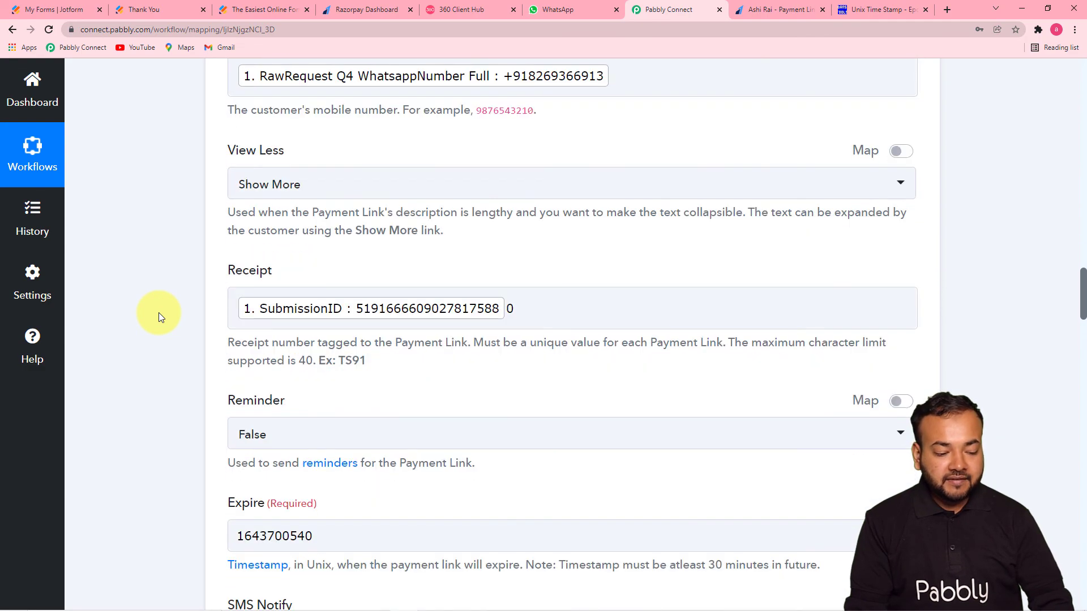
scroll(158, 313, down, 6)
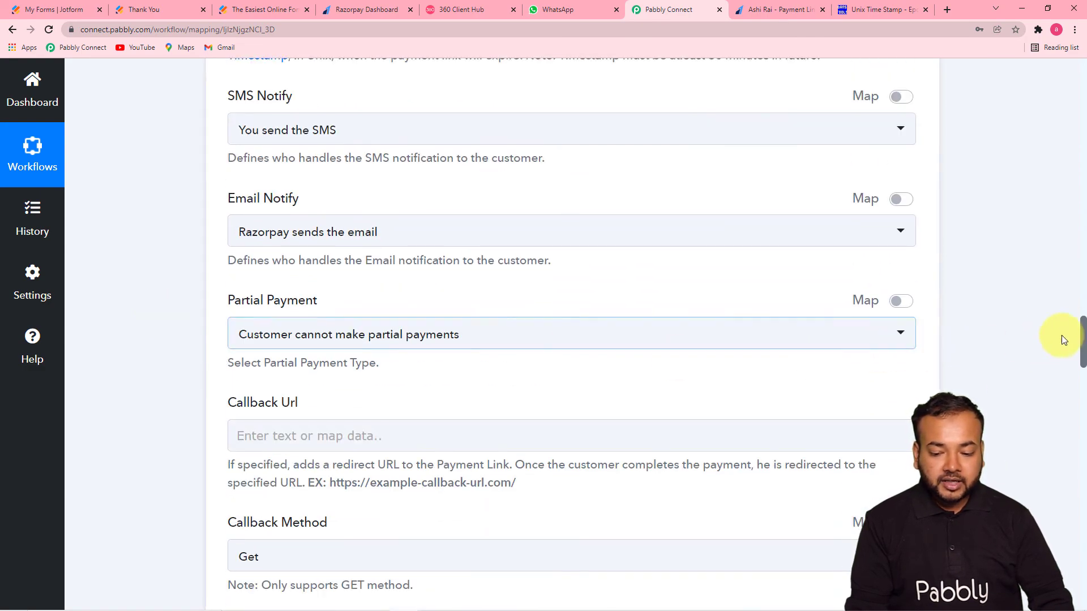
Review the WhatsApp by 360Dialog Send Template Message action, checking the template, recipient mapping, body fields and received response
drag(1081, 332, 1082, 438)
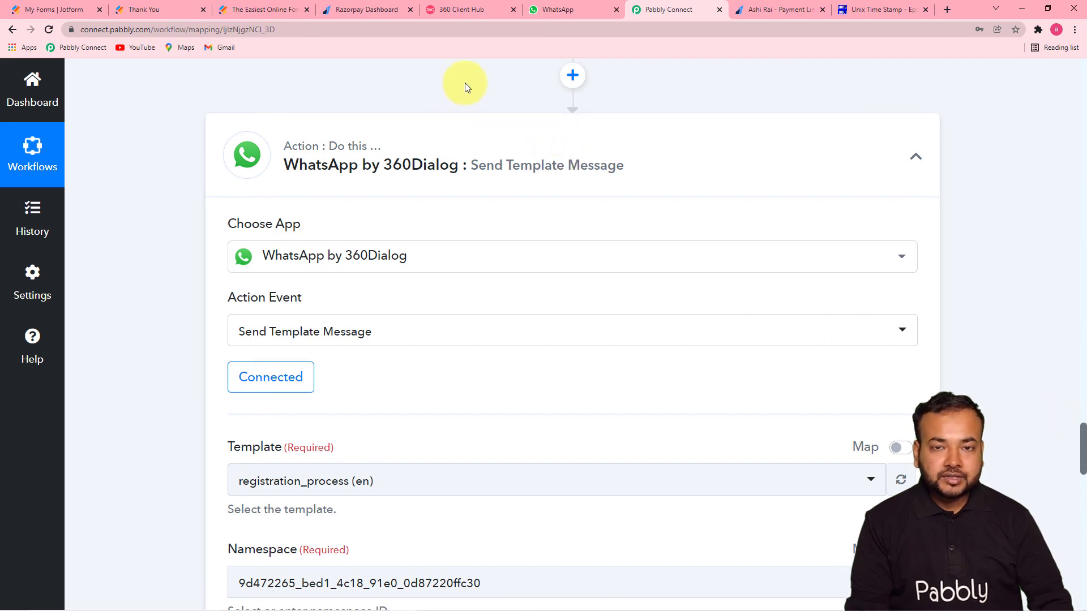
scroll(181, 189, down, 7)
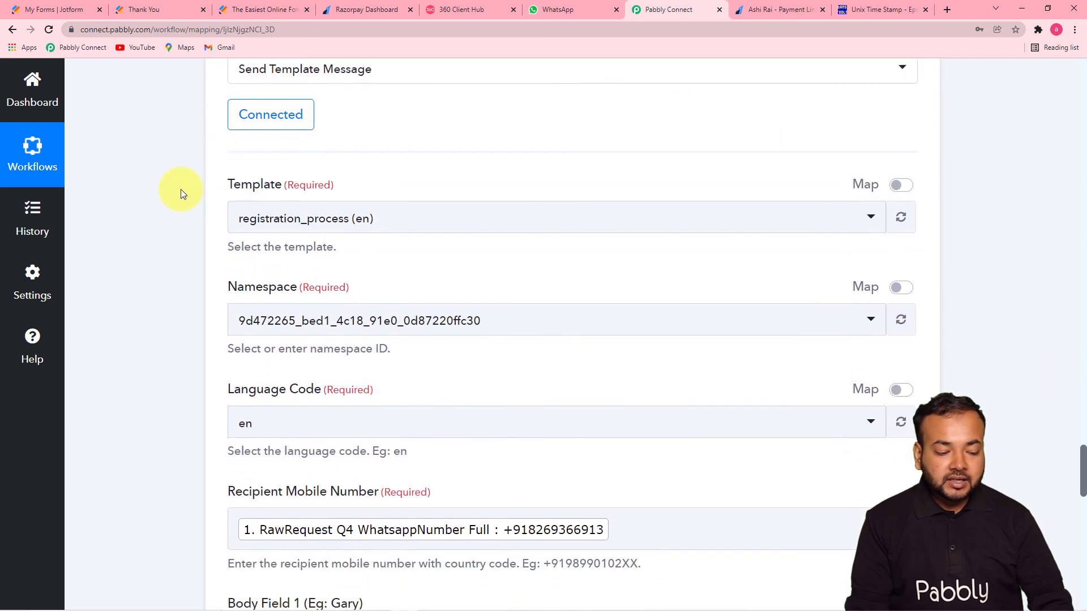
scroll(181, 189, down, 8)
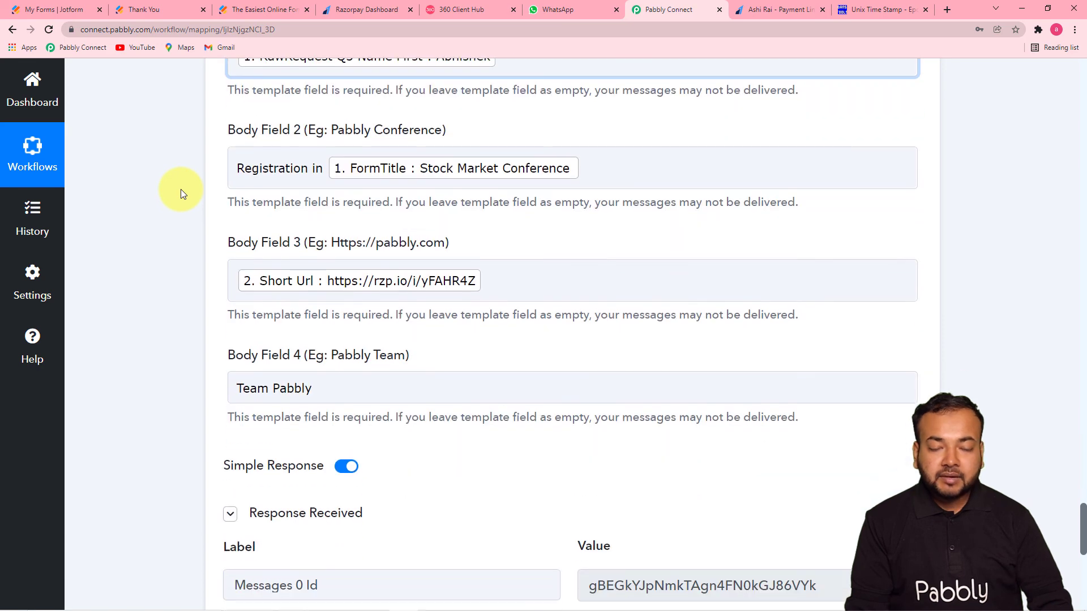
scroll(181, 189, down, 7)
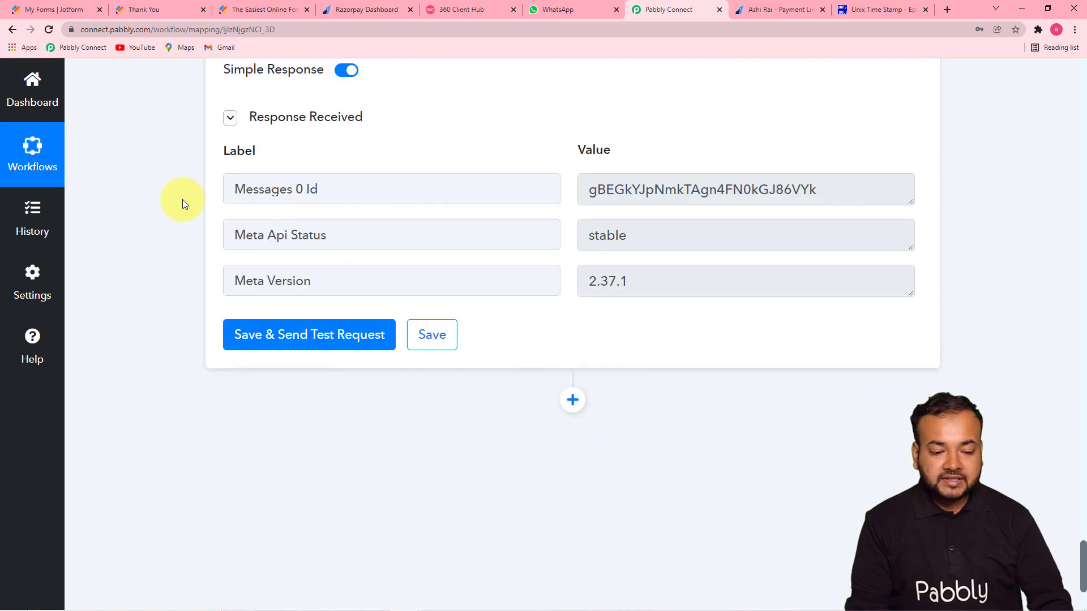